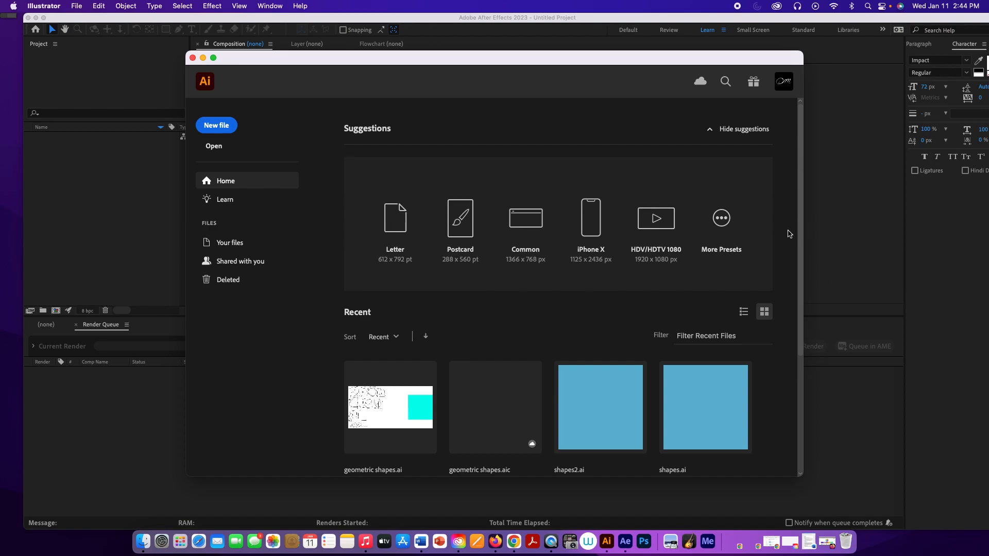
- Create a new document from the Film & Video HDV 720 preset with the height set to 1280 px
left_click(723, 221)
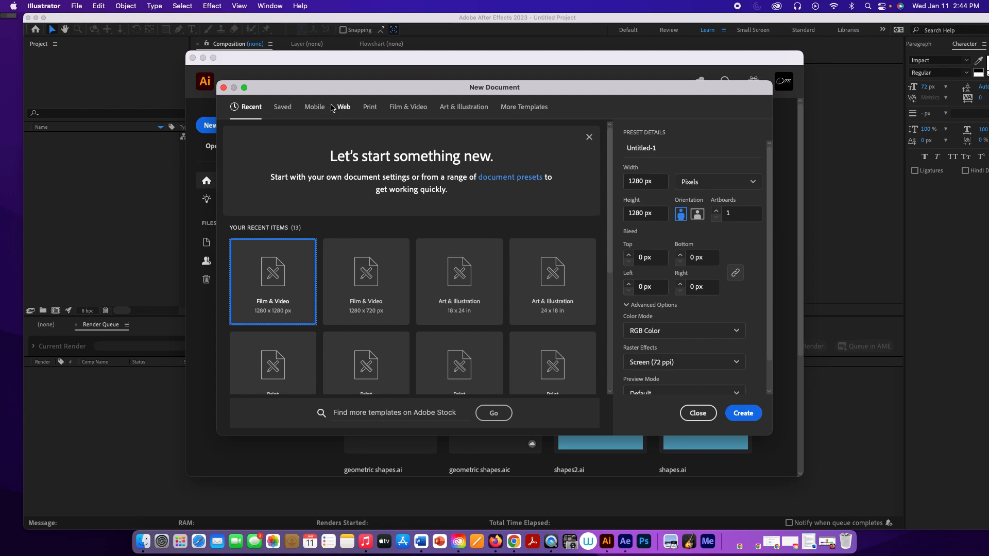
left_click(285, 109)
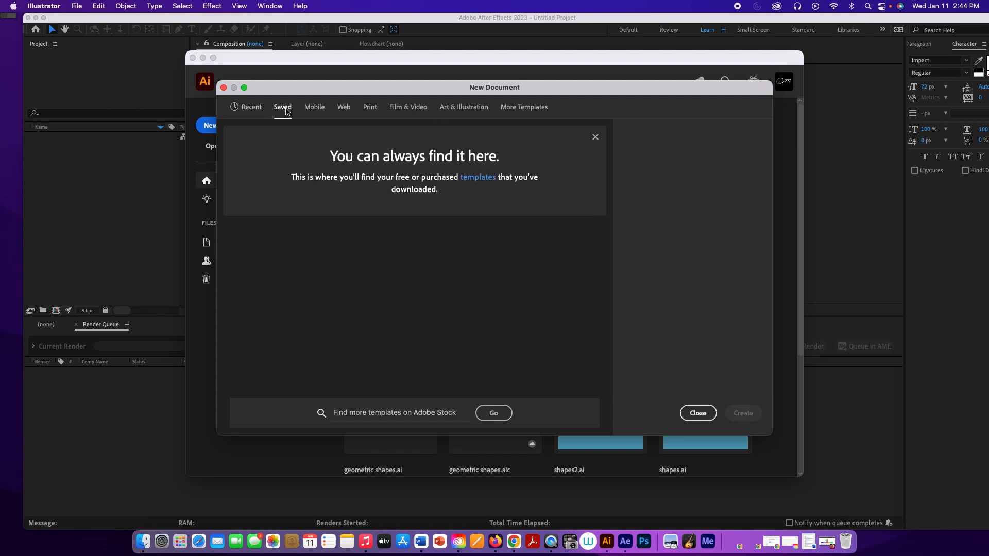
left_click(407, 108)
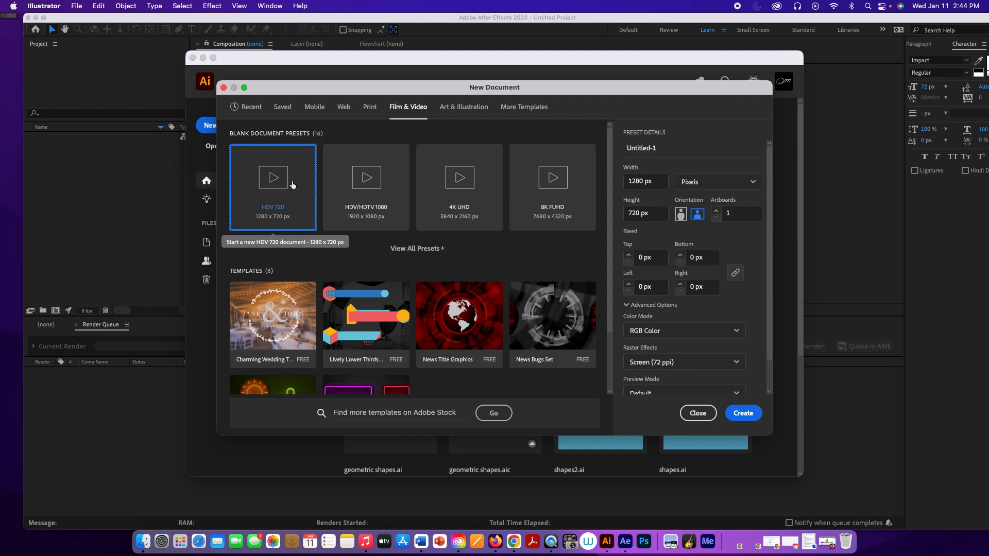
double_click(639, 215)
type("12")
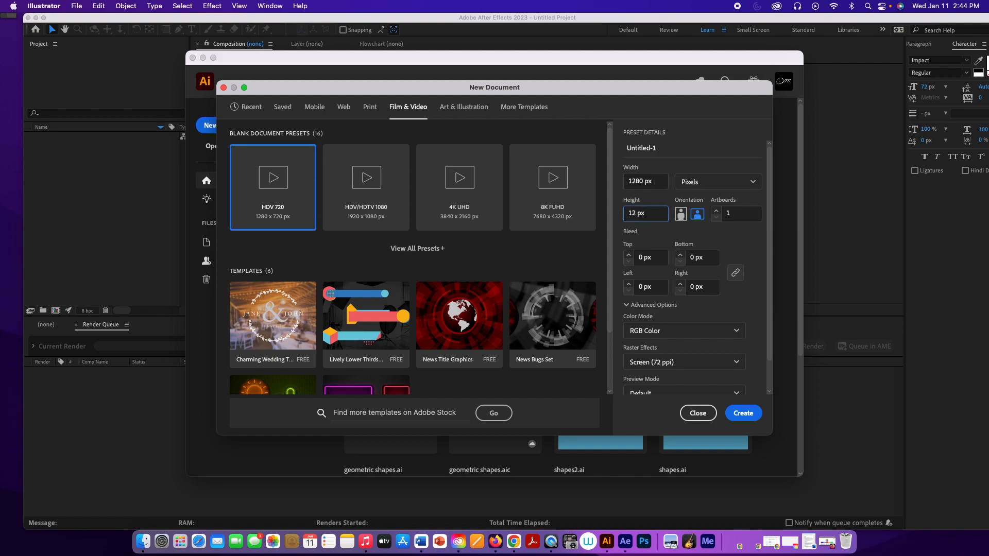
type("80")
scroll(662, 315, "down", 2)
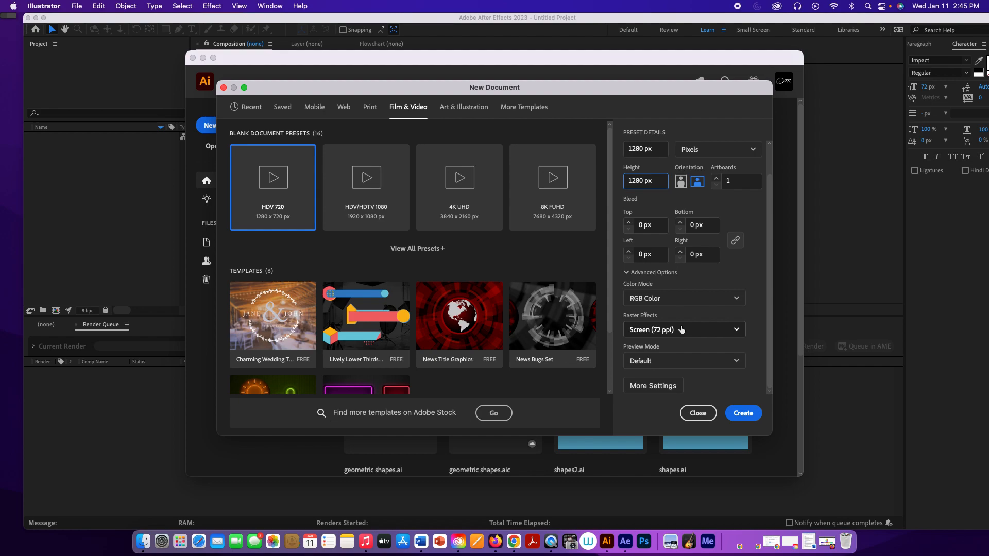
scroll(681, 330, "up", 2)
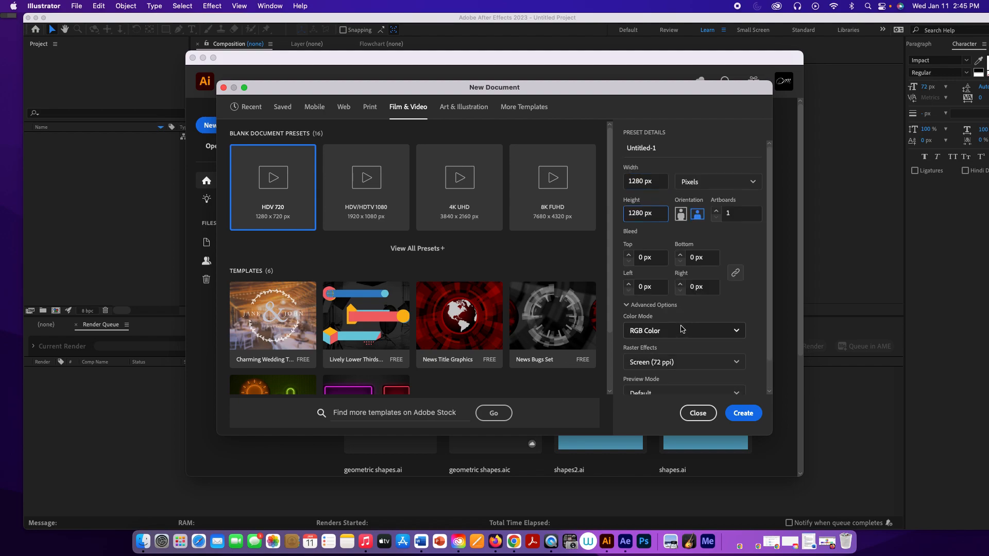
left_click(739, 414)
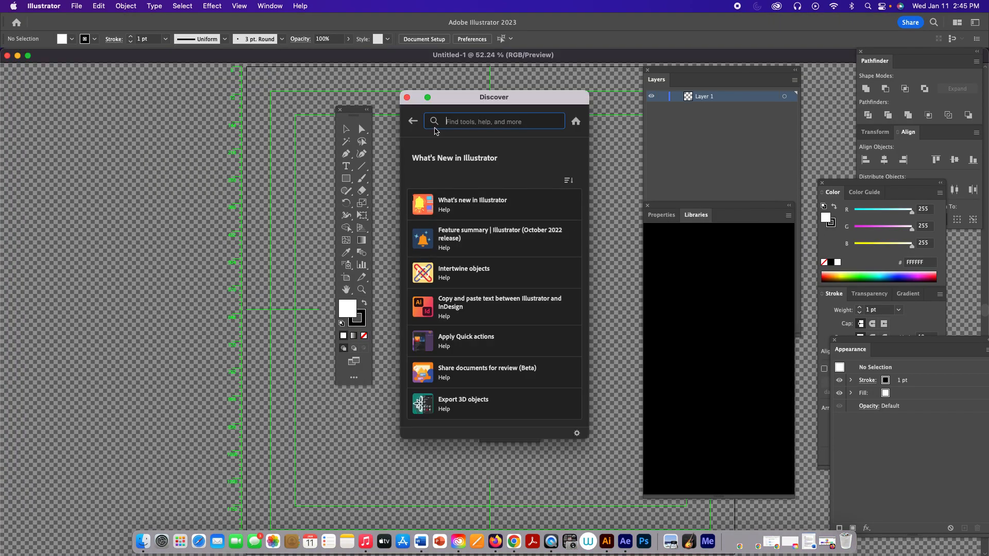
- Close the Discover window and move the Layers, Libraries and tool panels away from the artboard
left_click(407, 97)
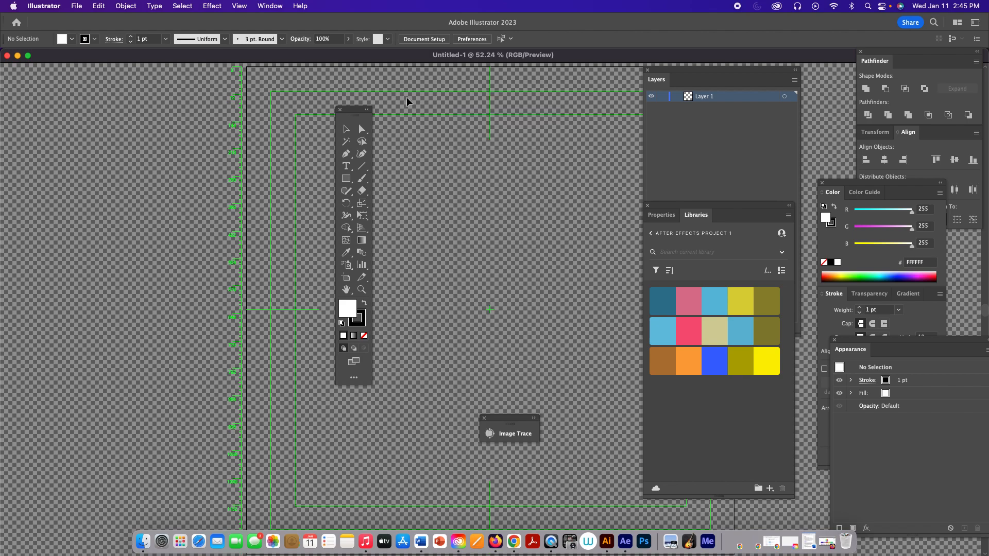
left_click_drag(723, 68, 777, 67)
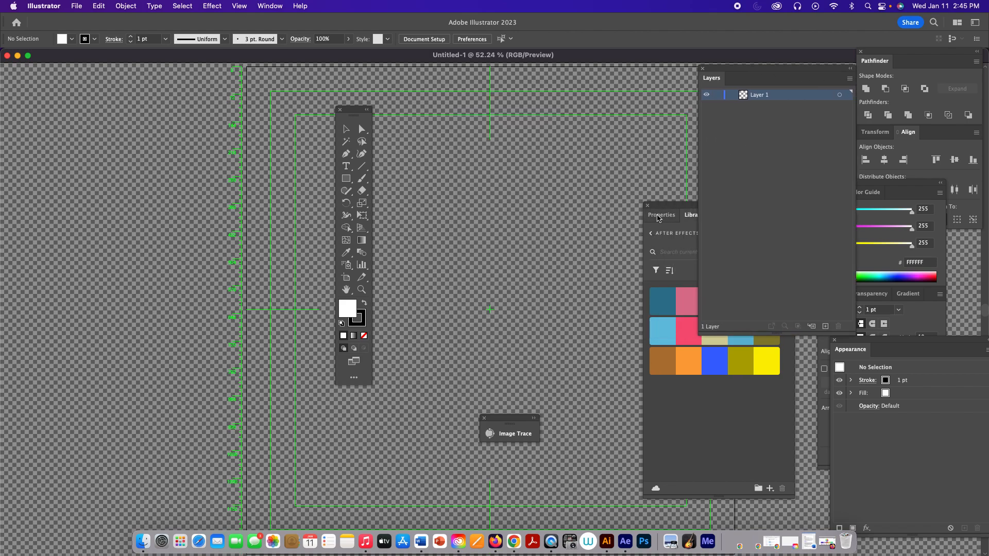
left_click_drag(670, 206, 807, 217)
left_click_drag(353, 109, 103, 119)
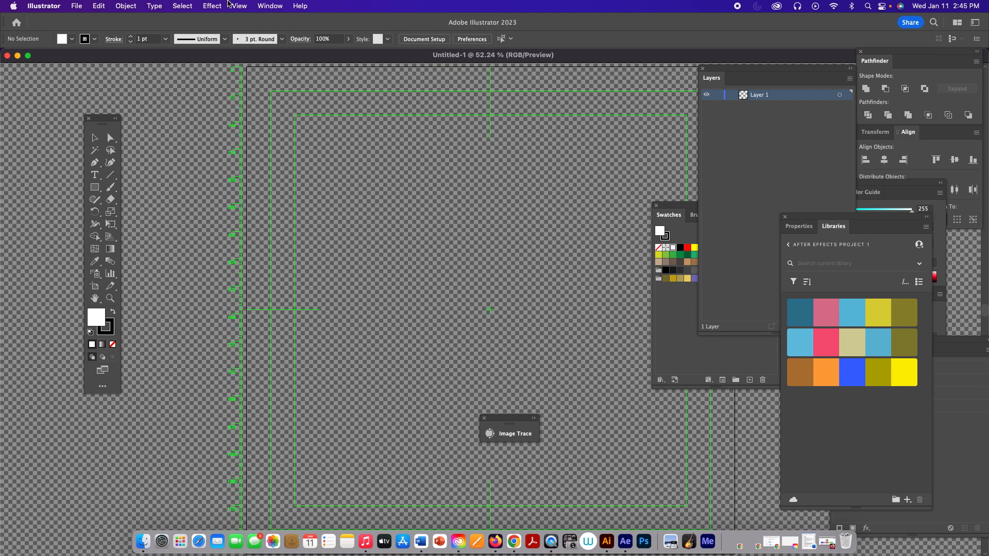
- Hide the transparency grid and bring the whole artboard into view
left_click(243, 8)
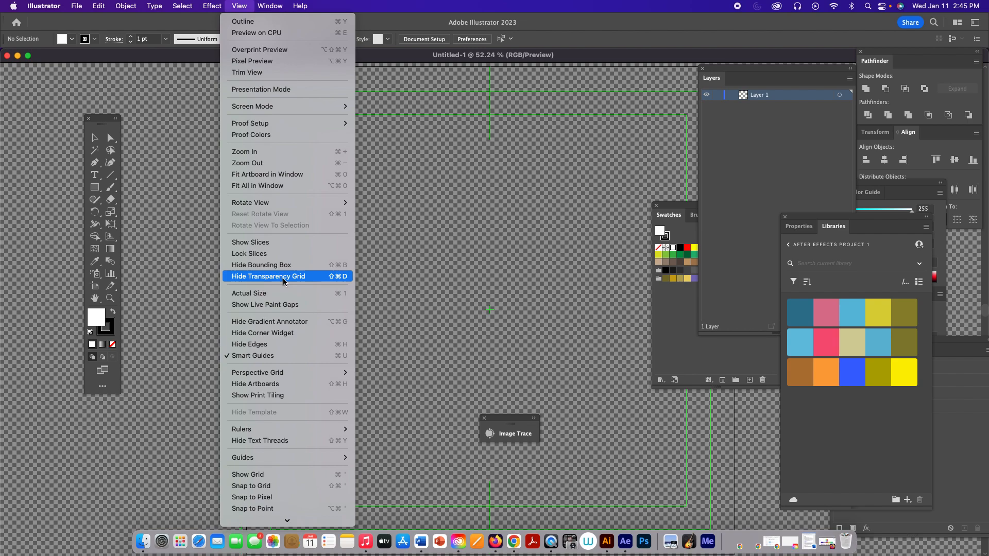
left_click(341, 278)
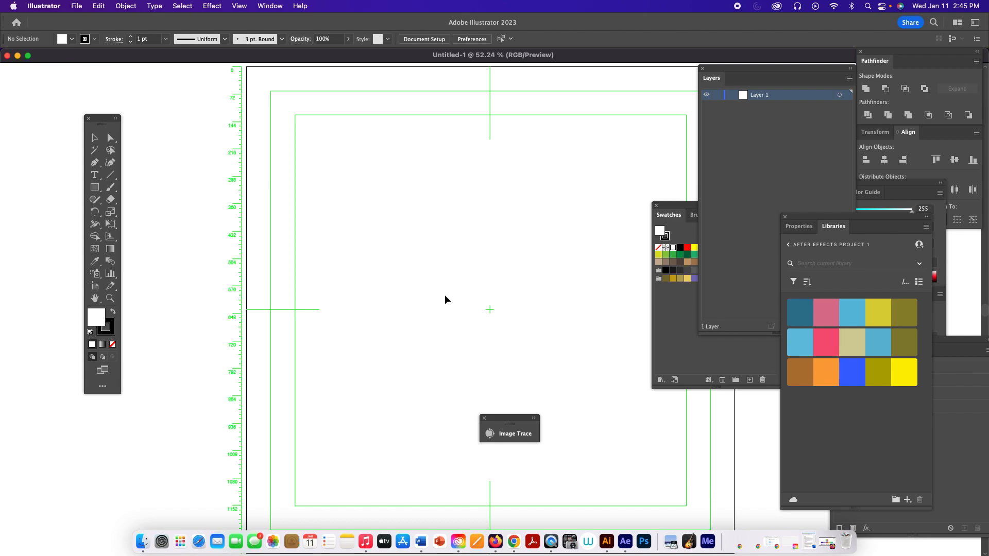
key("super+minus")
key("super+minus")
left_click_drag(462, 297, 438, 261)
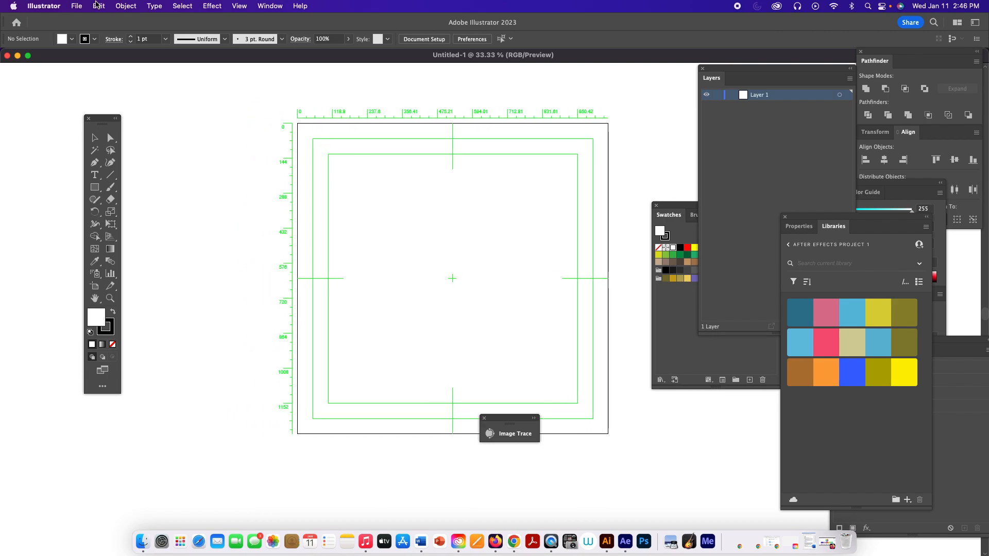
- Place the sketch image IMG_3426.JPG from the Desktop into the document
left_click(77, 7)
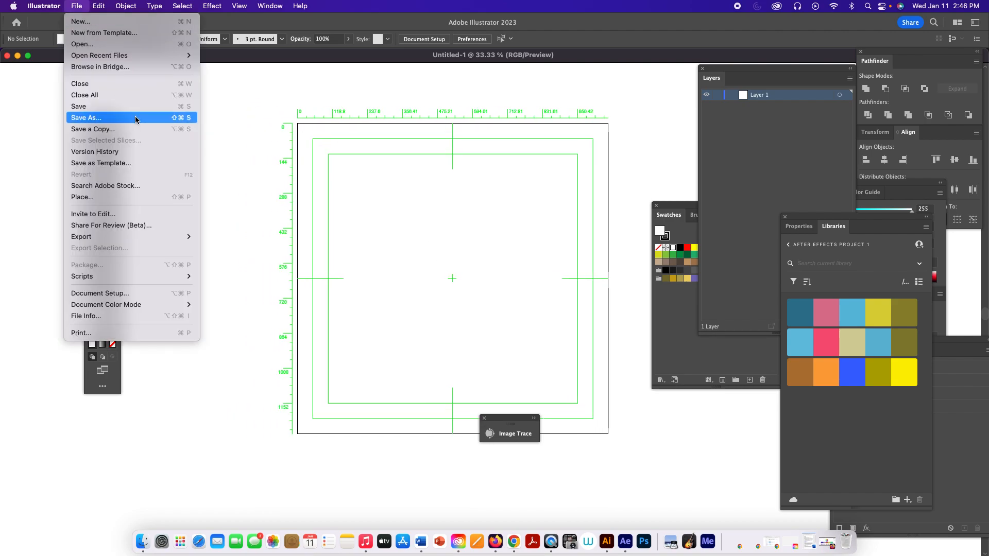
left_click(166, 198)
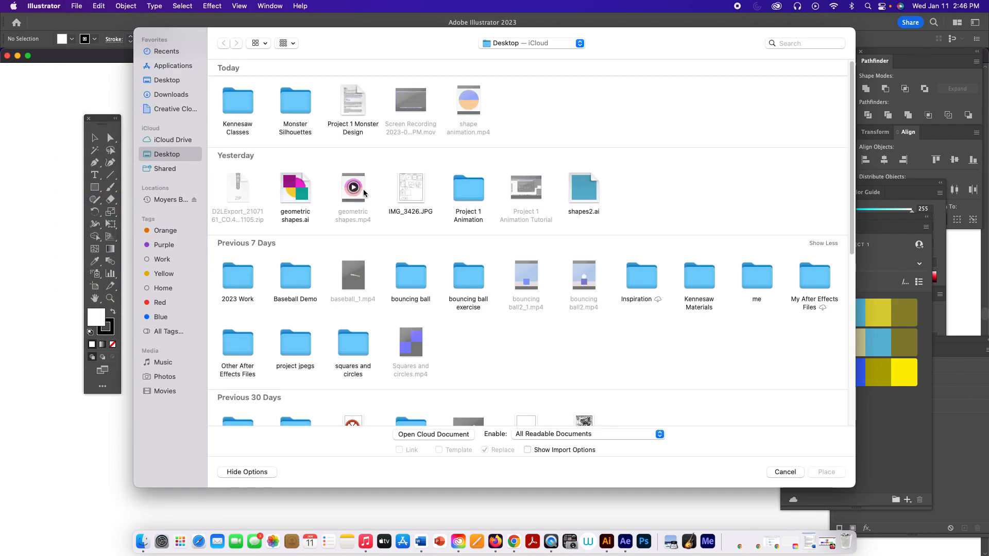
double_click(410, 188)
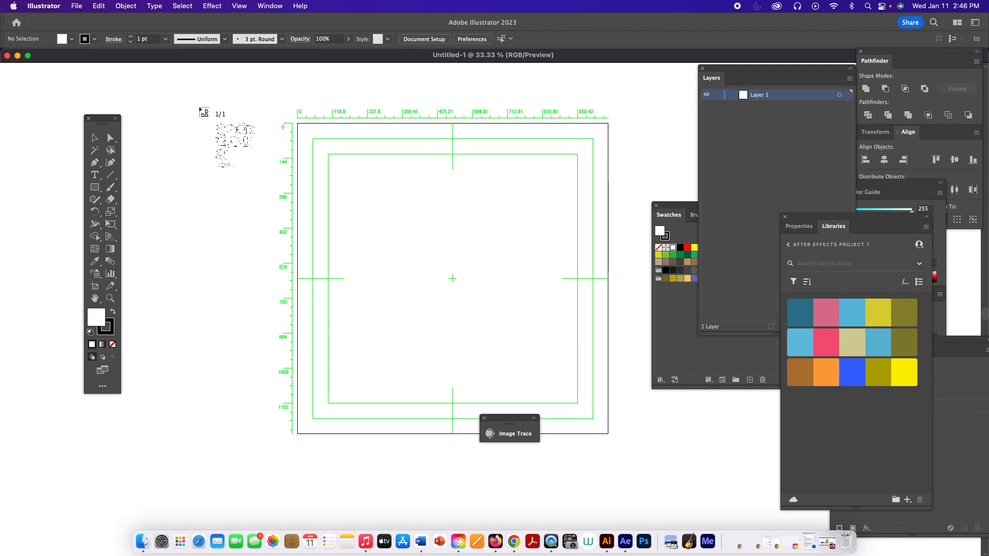
left_click(198, 106)
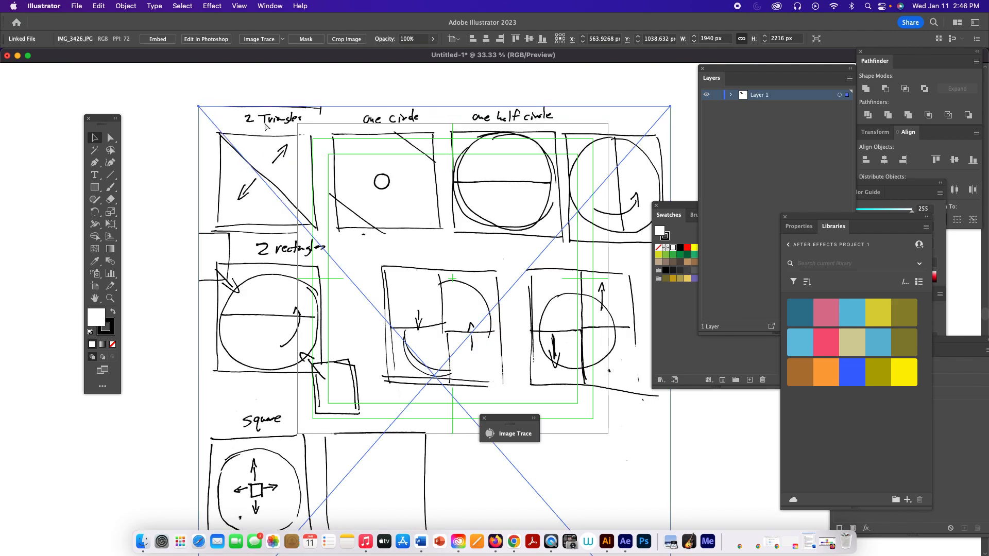
- Move the placed sketch image off the artboard so it sits just to its left
left_click_drag(321, 178, 318, 150)
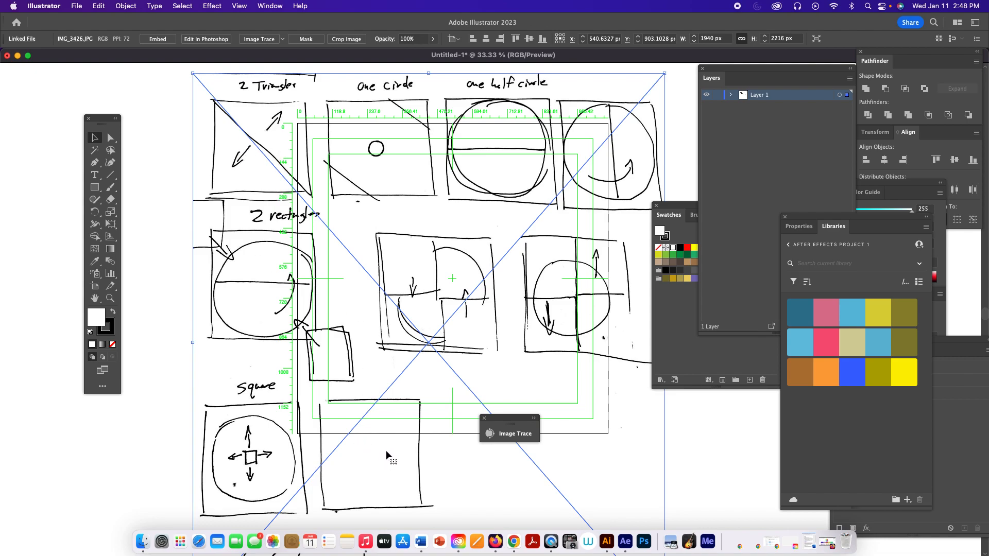
key("super+minus")
key("super+minus")
left_click_drag(570, 372, 376, 356)
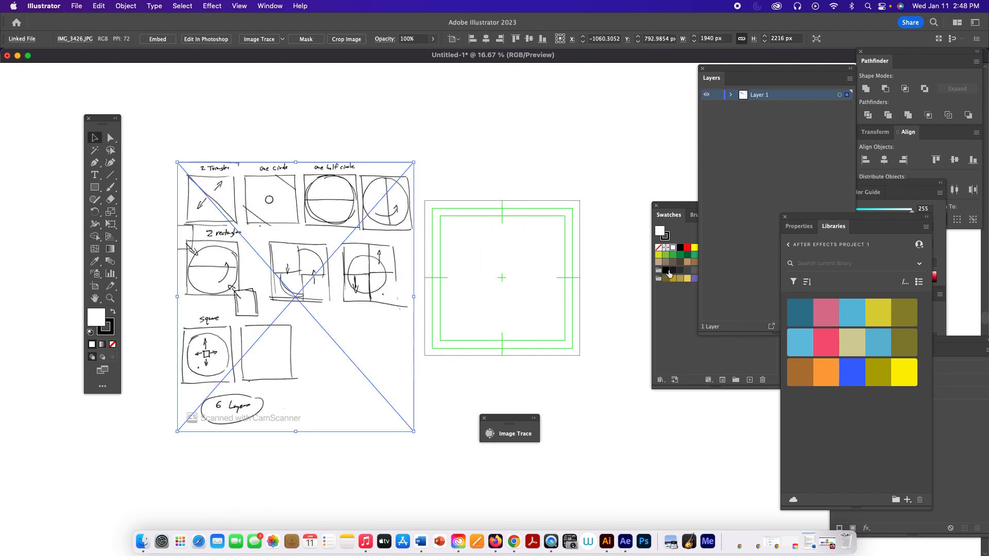
- Add a new layer and draw three upright rectangles on it, about 195 × 623 px, 288 × 817 px and 178 × 826 px
left_click(795, 150)
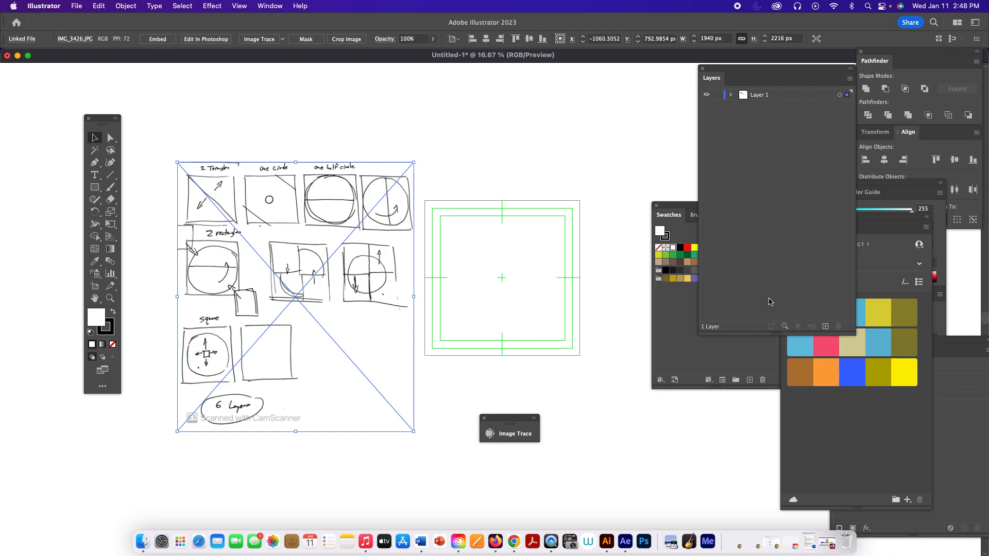
left_click(826, 327)
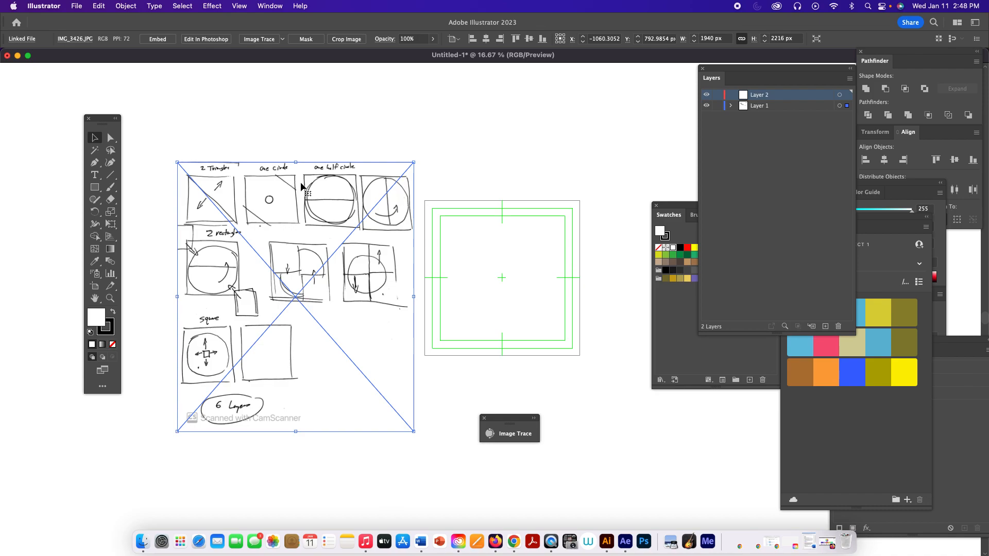
left_click(93, 187)
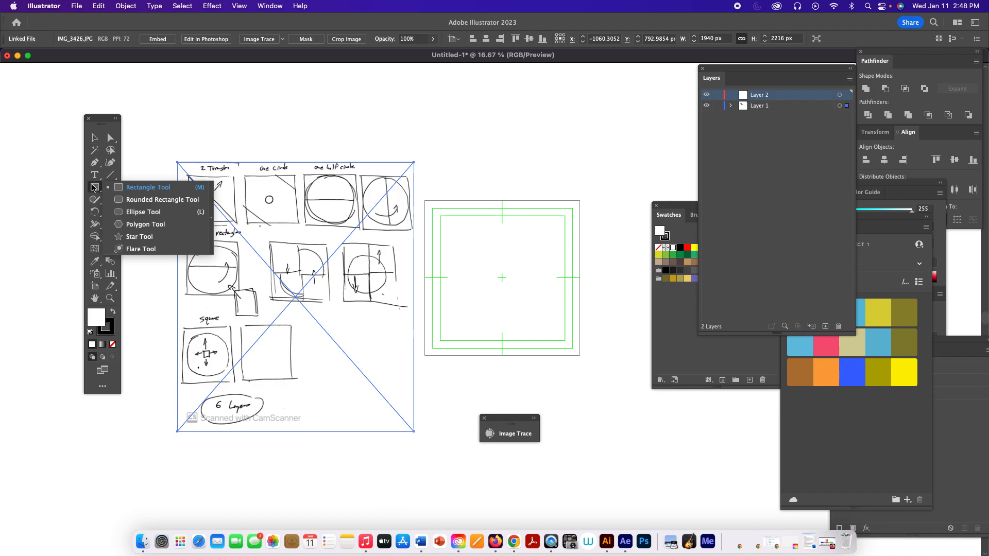
left_click(95, 163)
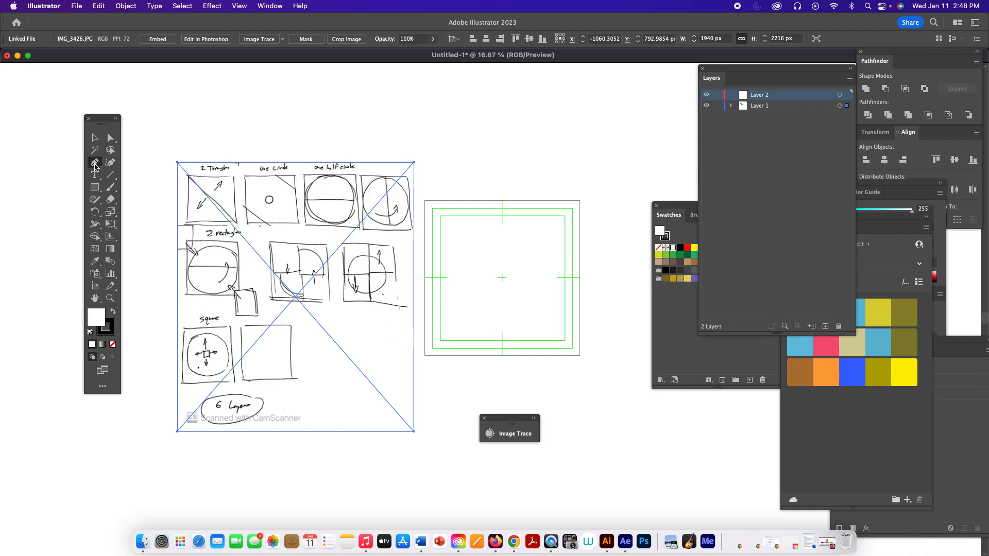
left_click(95, 164)
left_click(96, 188)
mouse_move(438, 164)
left_mouse_down()
mouse_move(490, 327)
mouse_move(516, 318)
left_mouse_up()
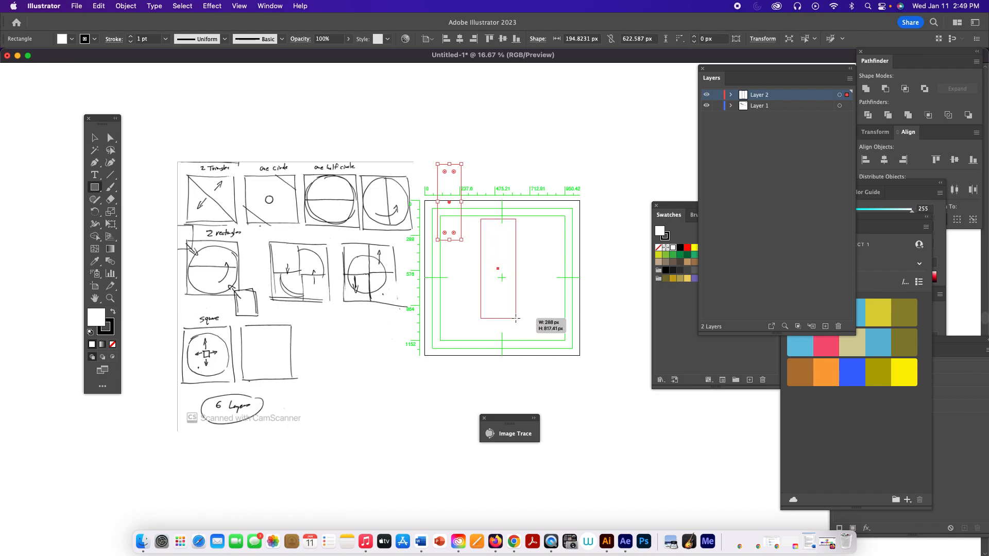
left_click_drag(534, 282, 556, 382)
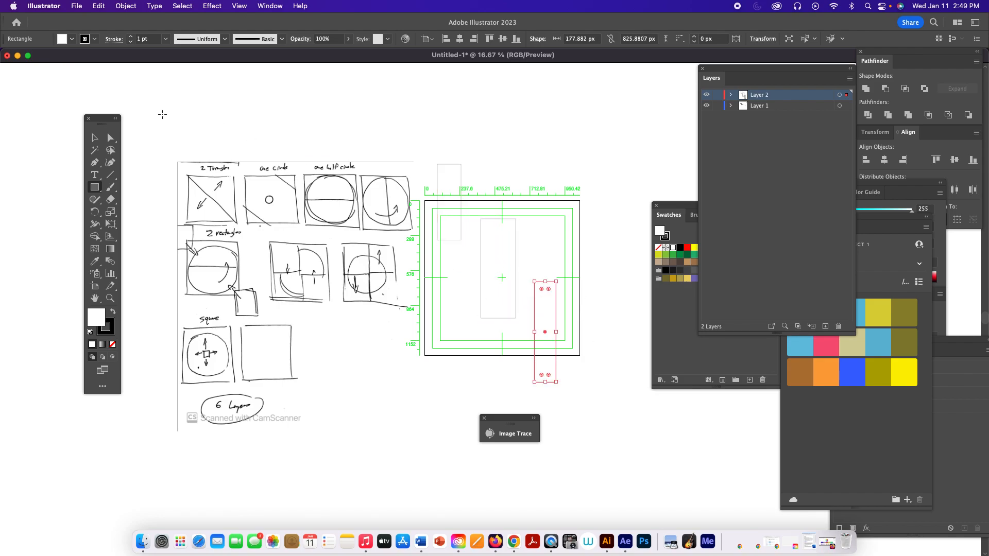
- Fill the three rectangles with the mustard yellow from the first color theme in the After Effects Project 1 library
left_click(94, 137)
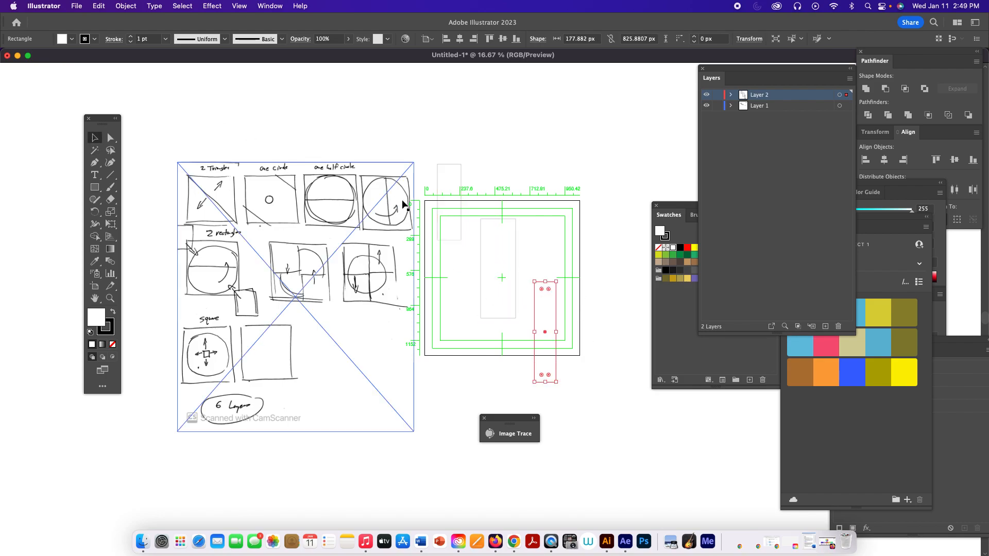
left_click(443, 214, "shift")
left_click(500, 265, "shift")
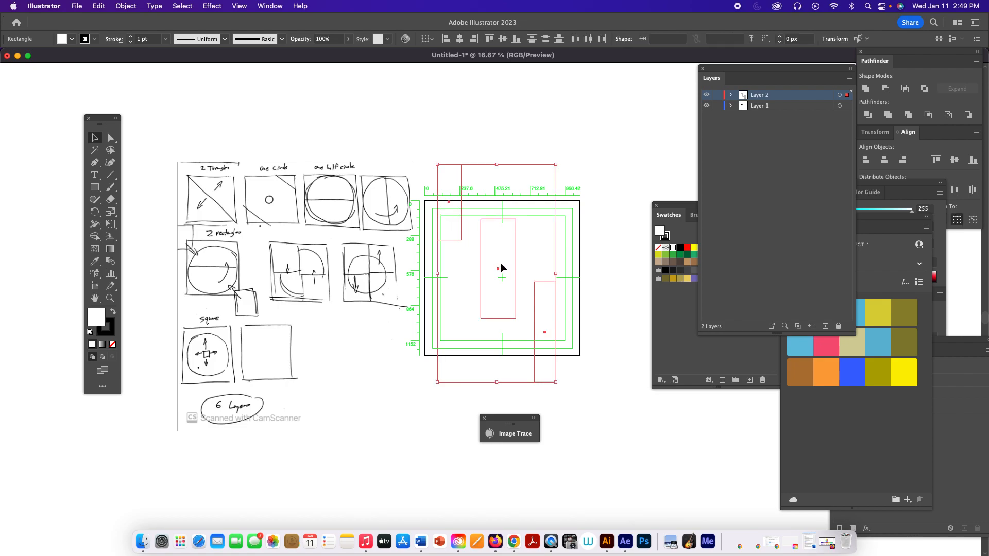
left_click(539, 284, "shift")
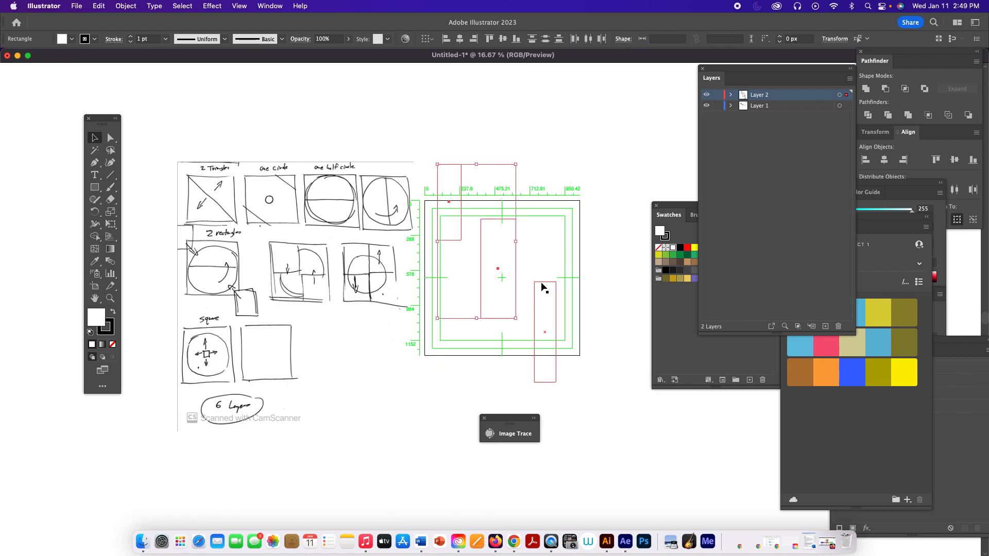
left_click(877, 312)
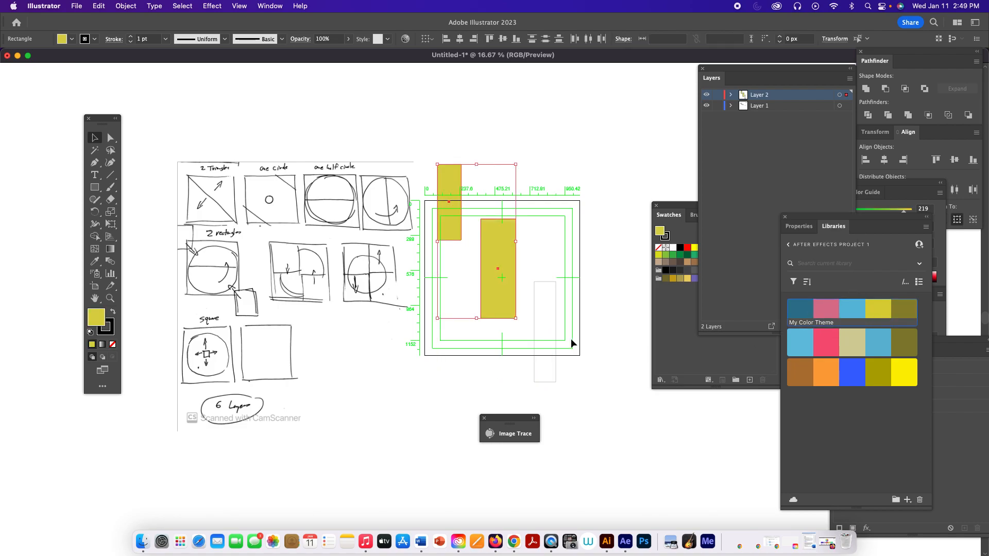
left_click(544, 332)
left_click(878, 313)
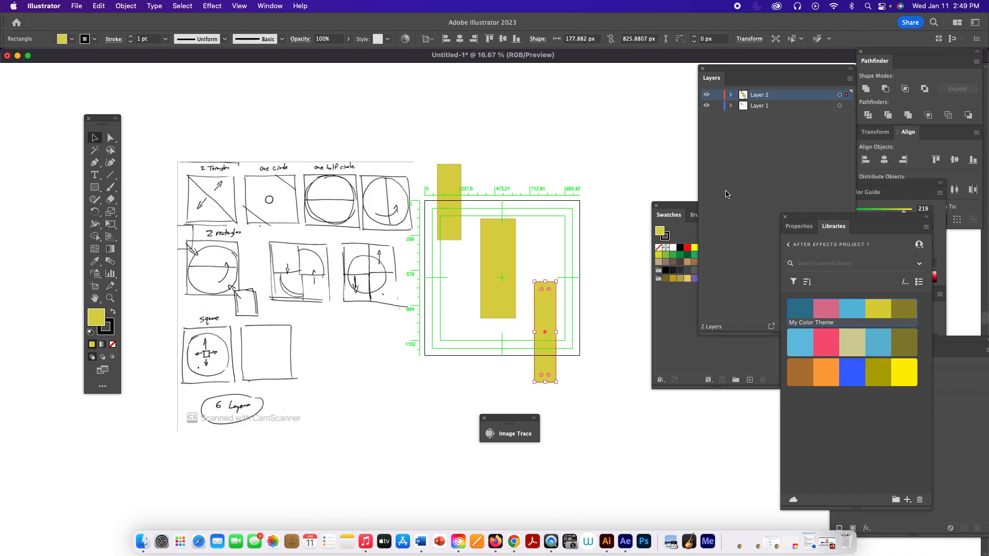
- Add another layer and draw three upright rectangles on it, filled with the blue from the library's second color theme
left_click(761, 125)
left_click(825, 326)
left_click(96, 188)
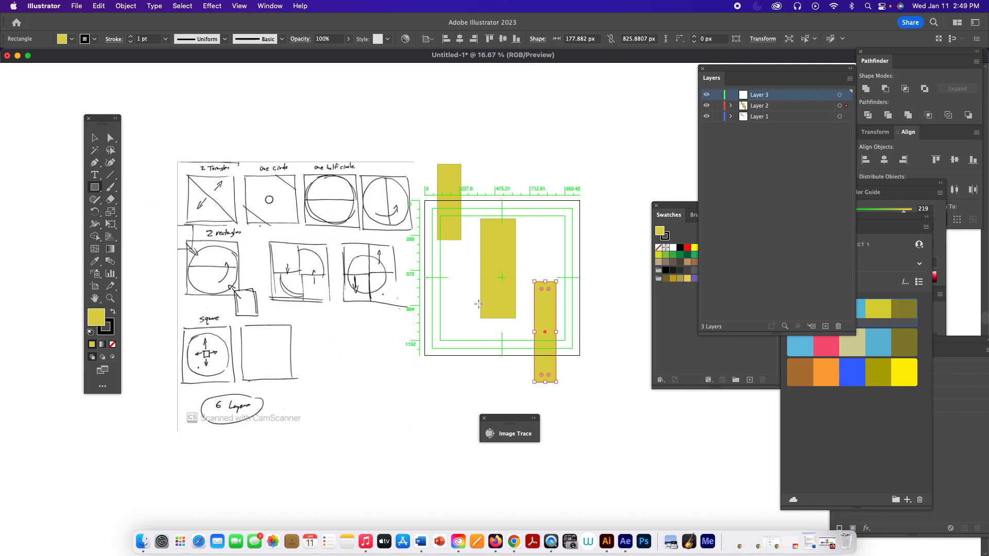
left_click_drag(442, 290, 470, 395)
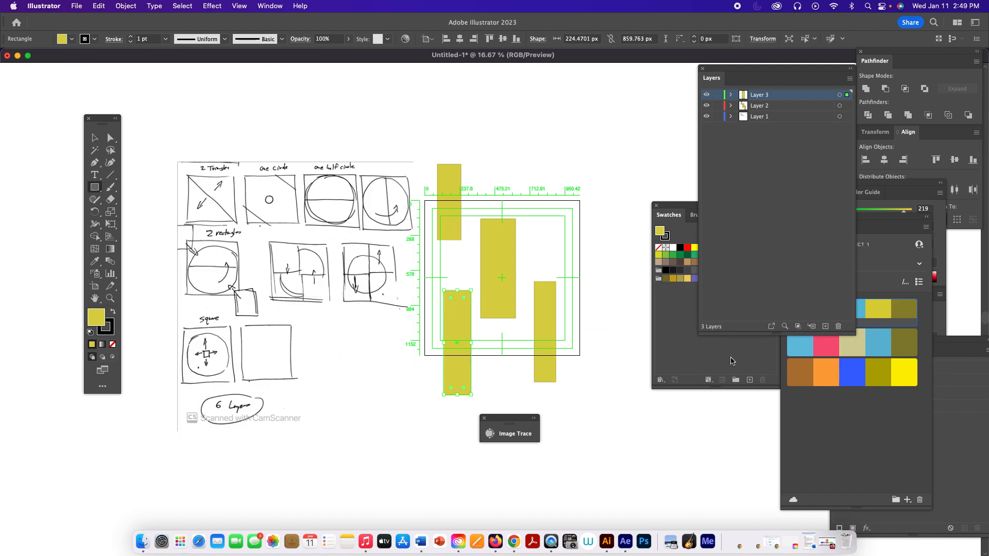
left_click(881, 342)
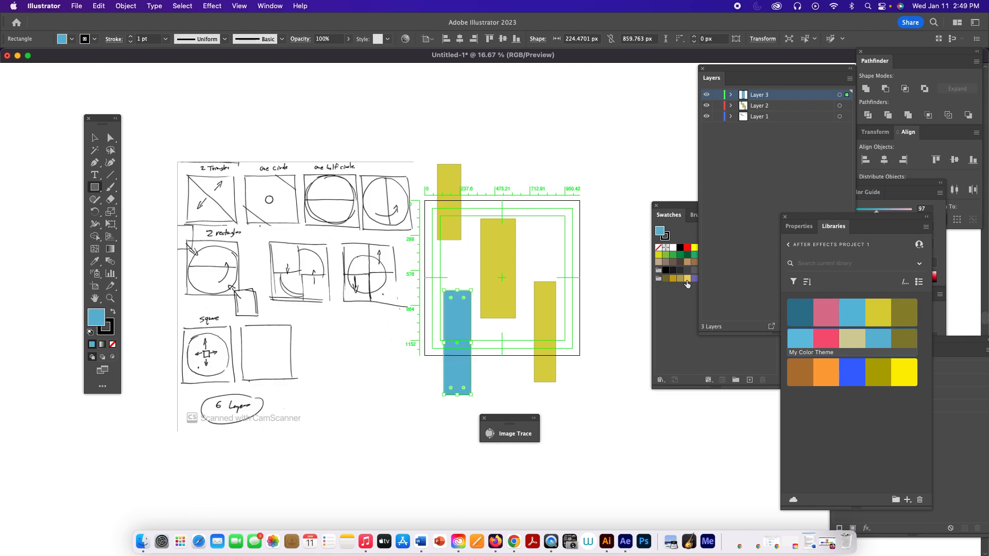
left_click_drag(502, 164, 527, 244)
left_click_drag(552, 187, 567, 247)
- Select everything on the top layer and move the three blue rectangles upward together
left_click(95, 138)
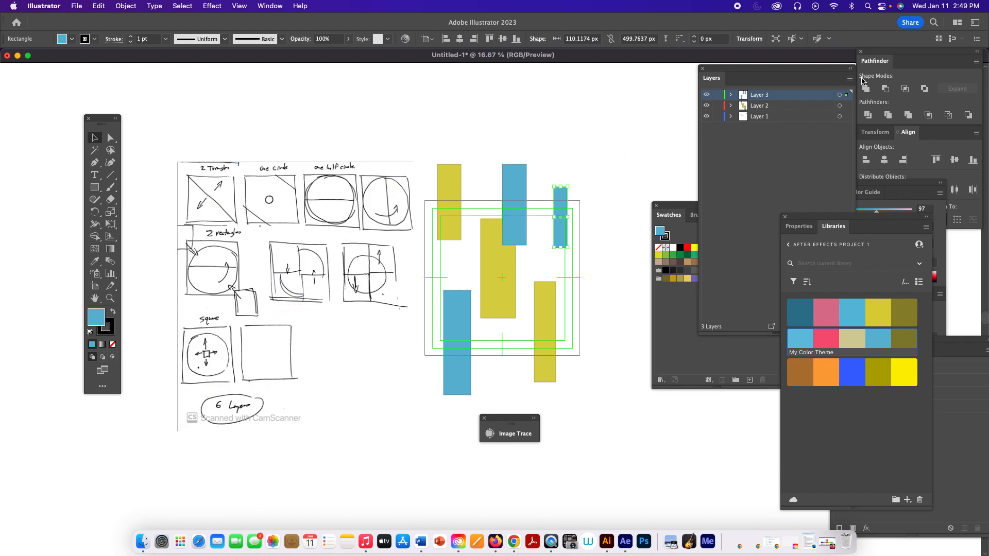
left_click(841, 95)
left_click_drag(518, 187, 524, 121)
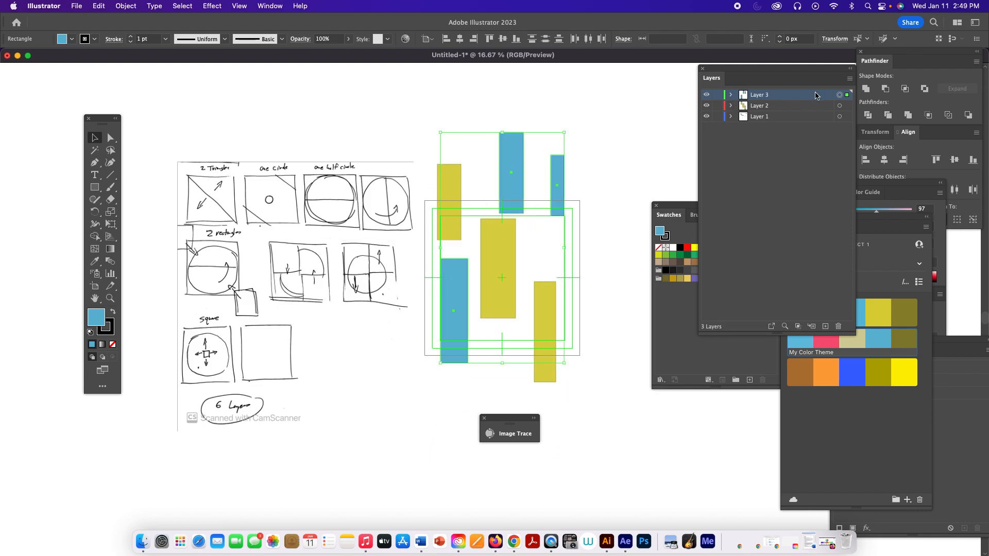
- Delete the three yellow rectangles on Layer 2 and the three blue rectangles on Layer 3
left_click(839, 106)
mouse_move(441, 197)
left_mouse_down()
mouse_move(453, 161)
mouse_move(455, 285)
mouse_move(439, 169)
mouse_move(445, 218)
mouse_move(440, 208)
mouse_move(446, 181)
mouse_move(452, 221)
mouse_move(450, 184)
left_mouse_up()
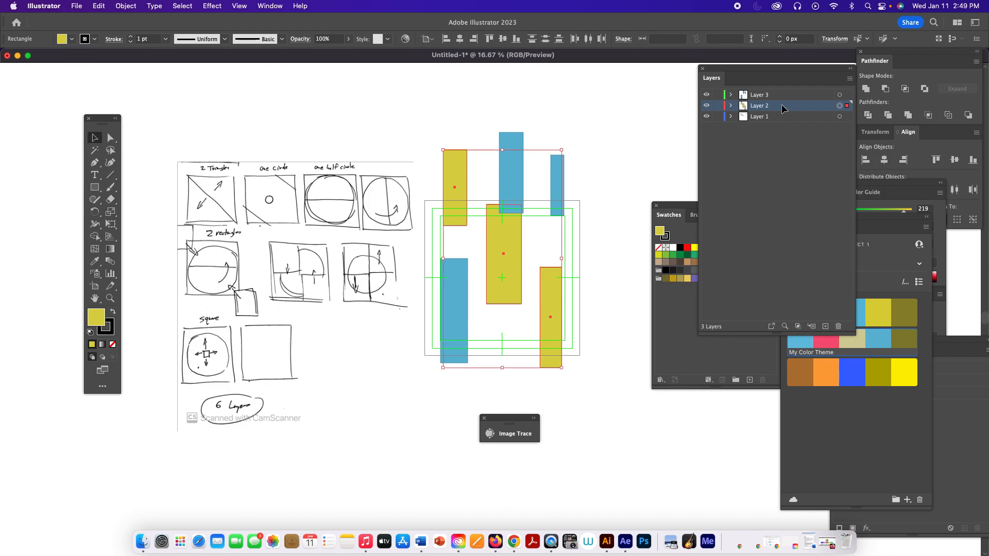
key("Delete")
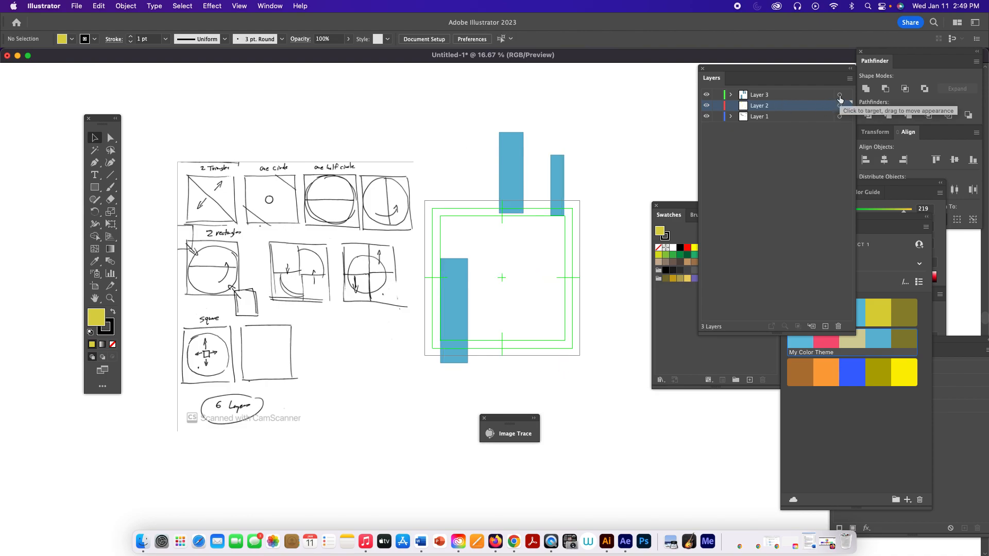
left_click(839, 95)
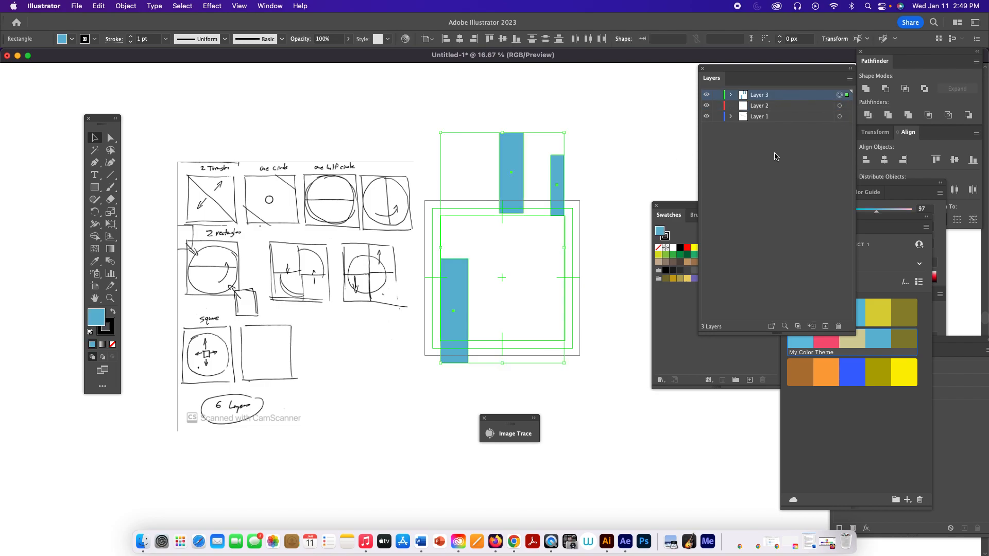
key("Delete")
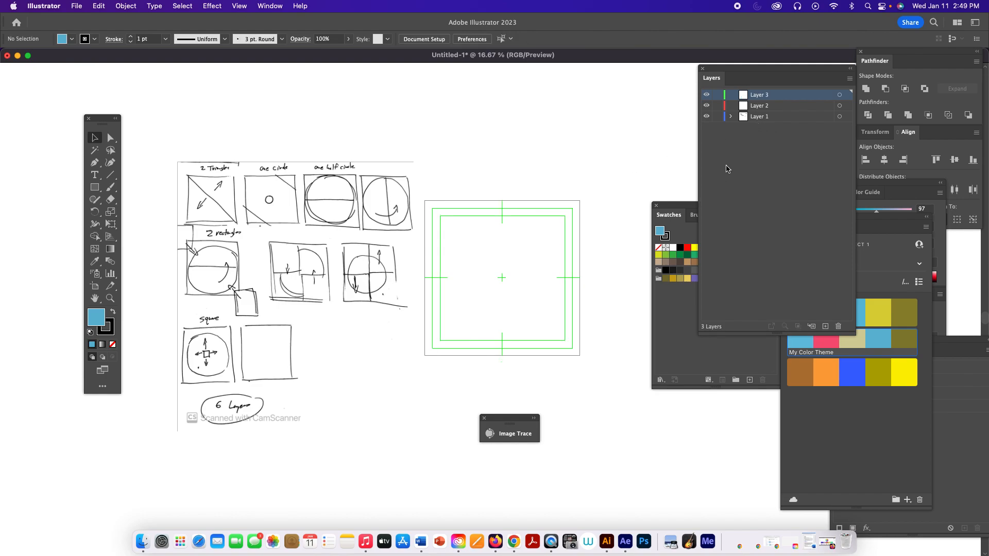
- Draw a closed five-sided polygon above the artboard with the Pen tool, about 1169 × 1008 px
left_click(94, 163)
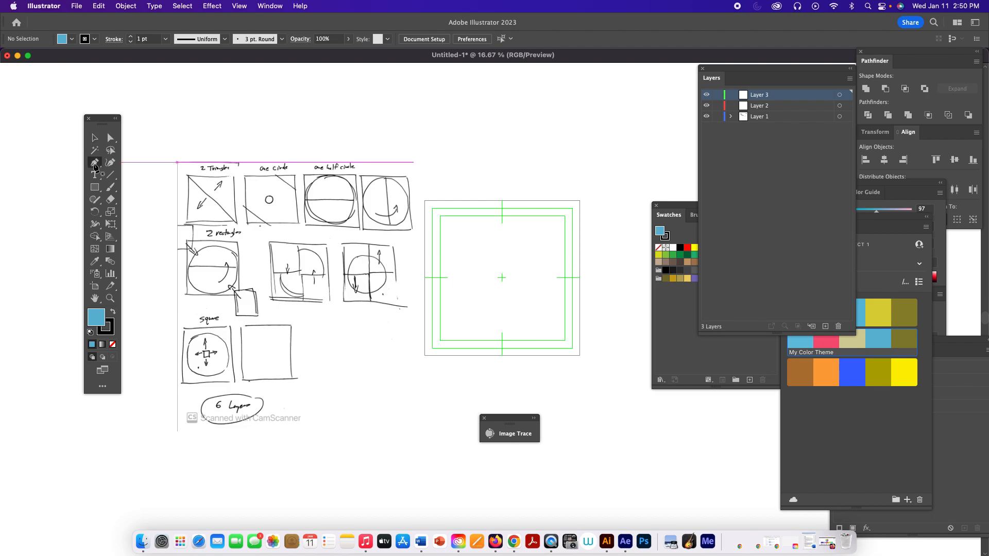
left_click(461, 108)
left_click(550, 186)
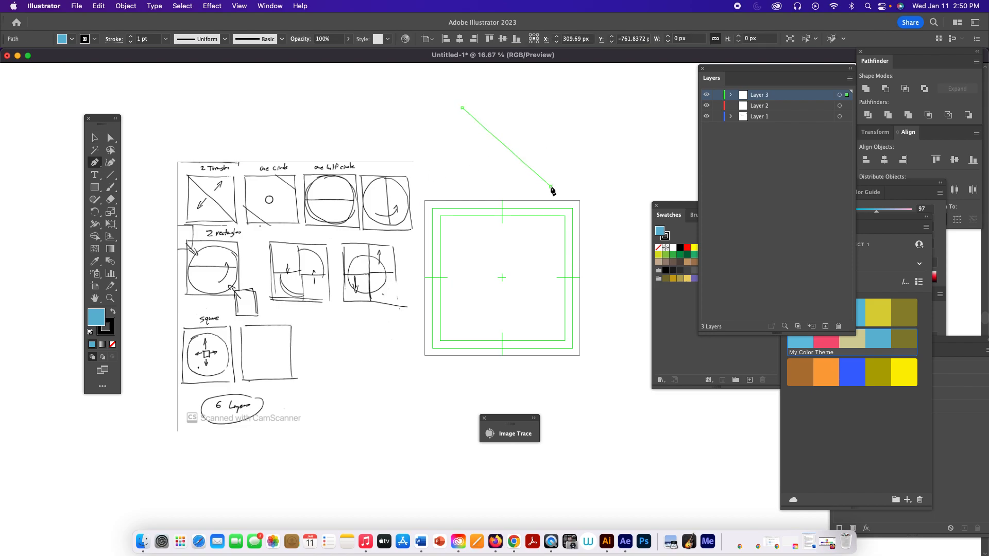
left_click(603, 129)
scroll(592, 106, "up", 1)
left_click(538, 64)
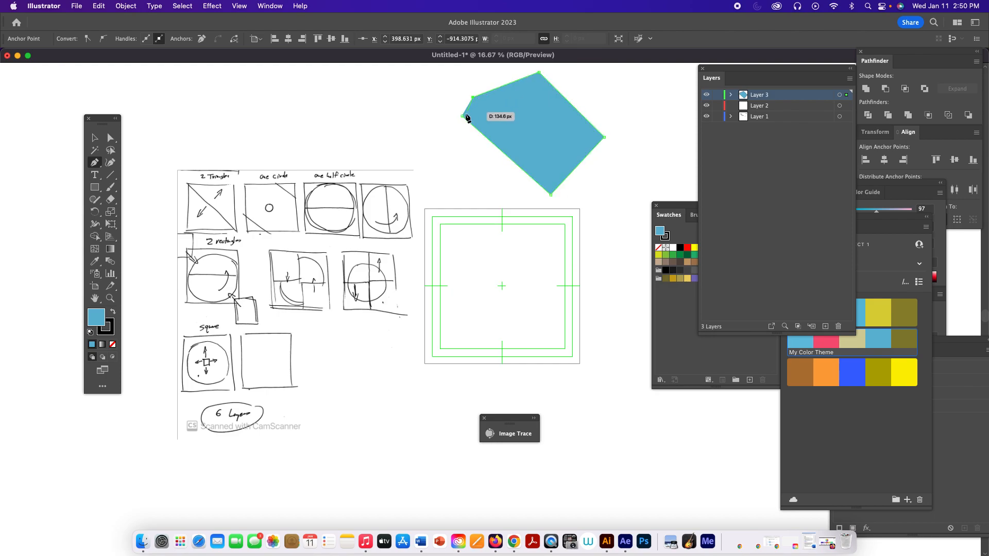
left_click(473, 97)
- Reset the polygon to the default white fill and remove its stroke
left_click(90, 332)
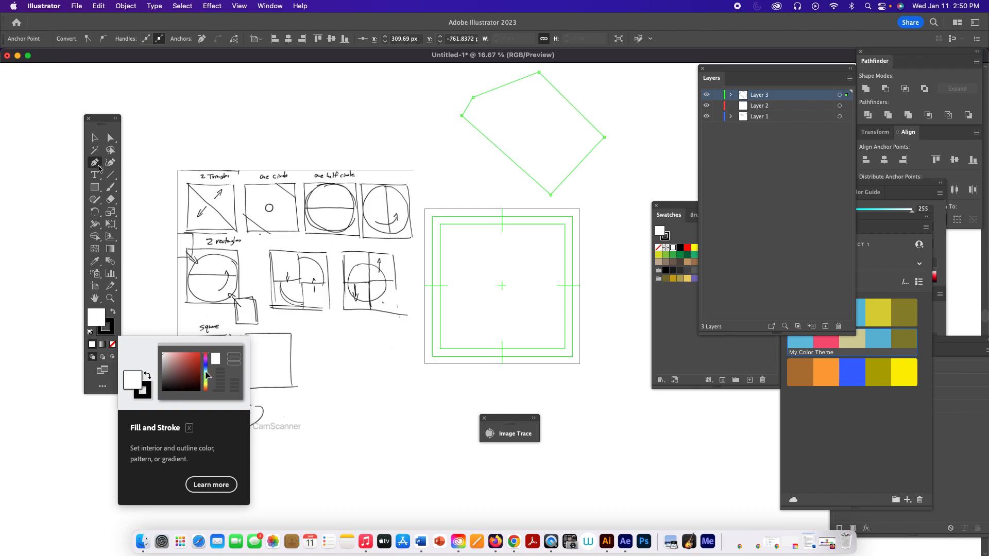
left_click(95, 138)
left_click(292, 99)
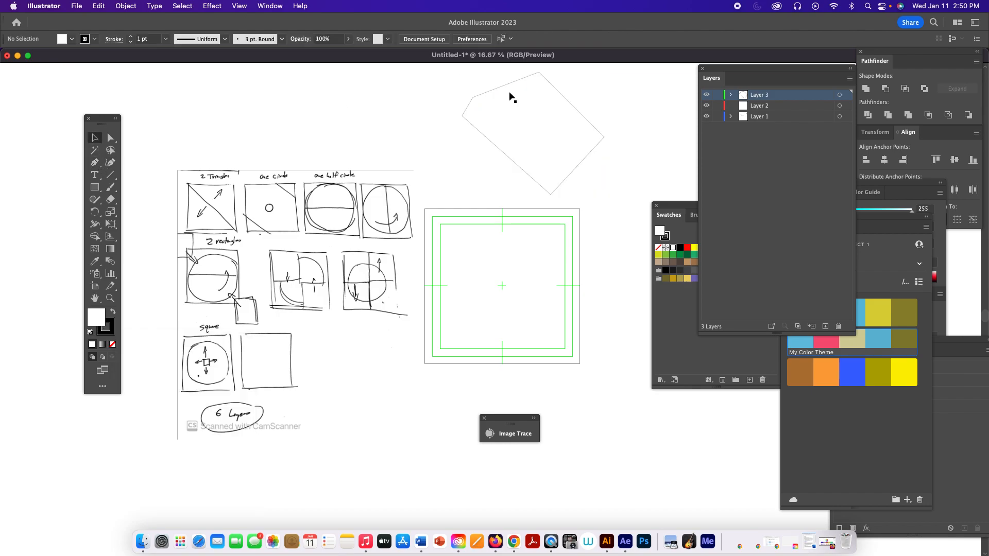
left_click(560, 115)
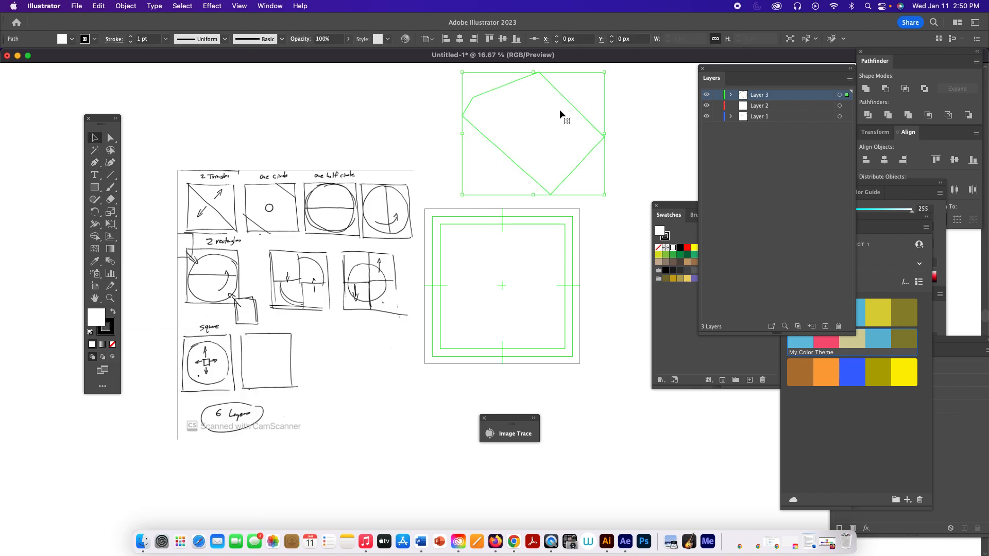
left_click(112, 343)
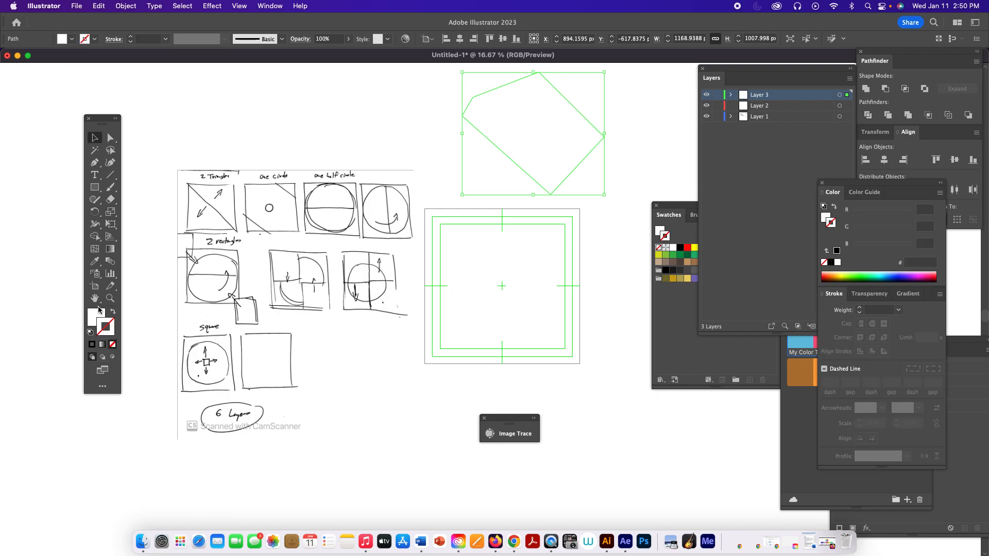
left_click(304, 104)
left_click(519, 139)
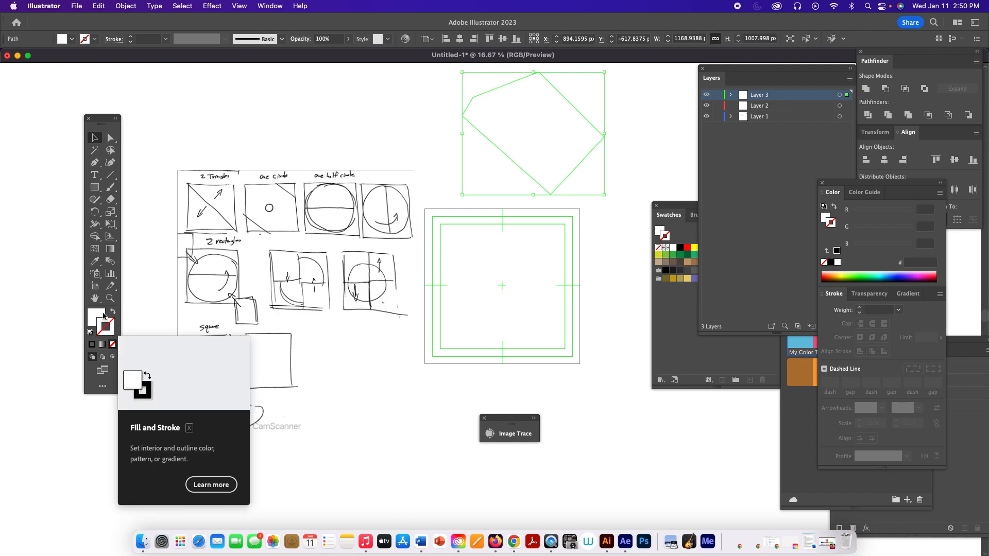
- Fill the polygon with the brown from the third color theme in the After Effects Project 1 library
left_click(103, 316)
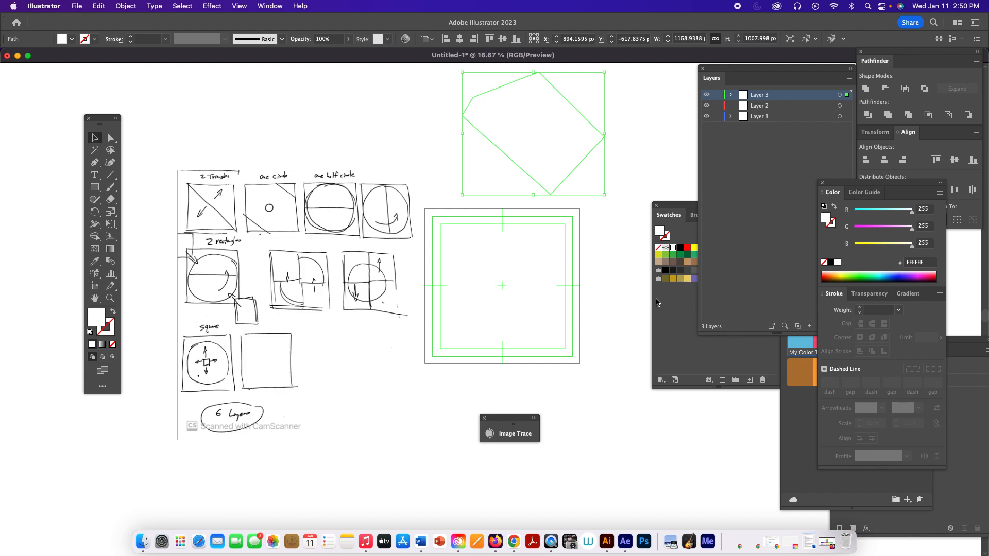
left_click(803, 367)
left_click(800, 368)
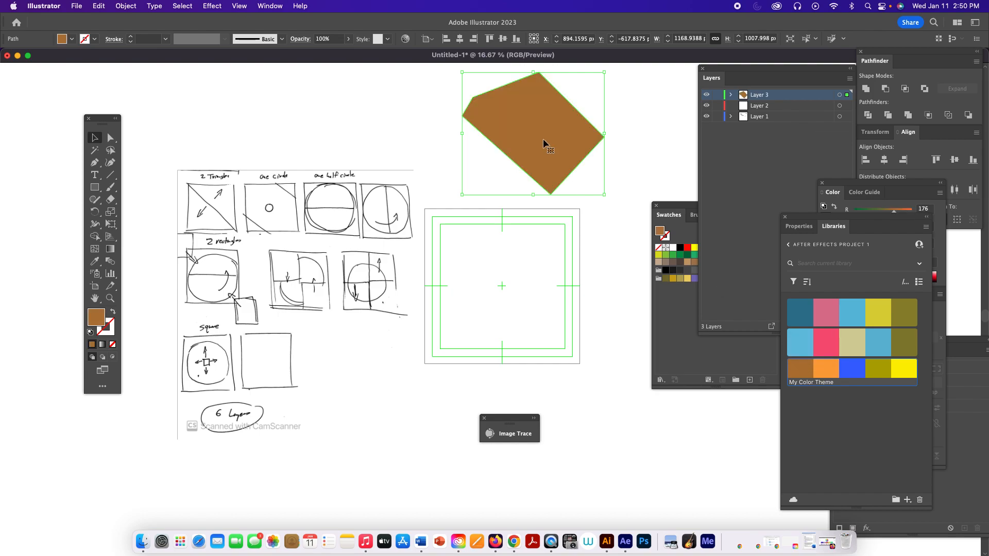
- Give the polygon a dark teal stroke from the library's first color theme
left_click(114, 320)
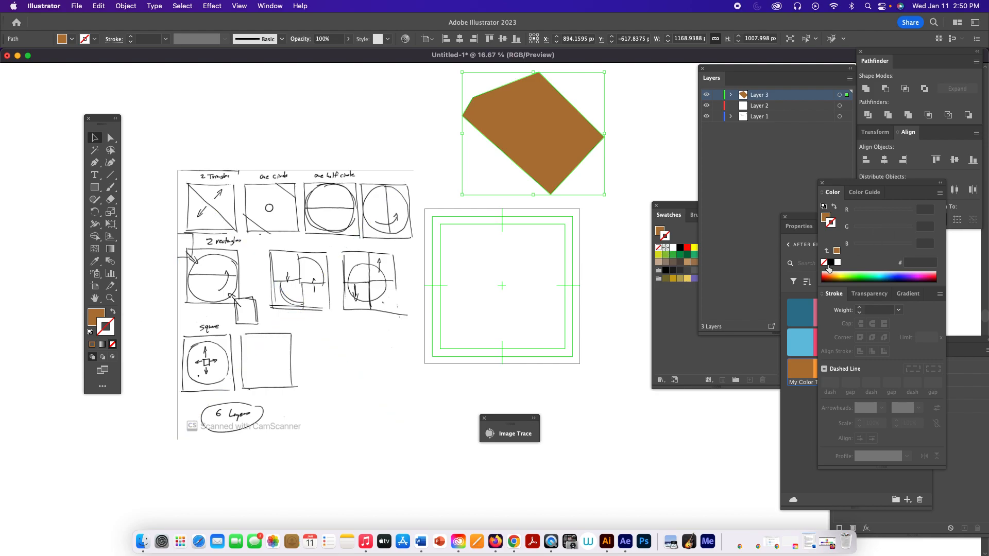
left_click(806, 316)
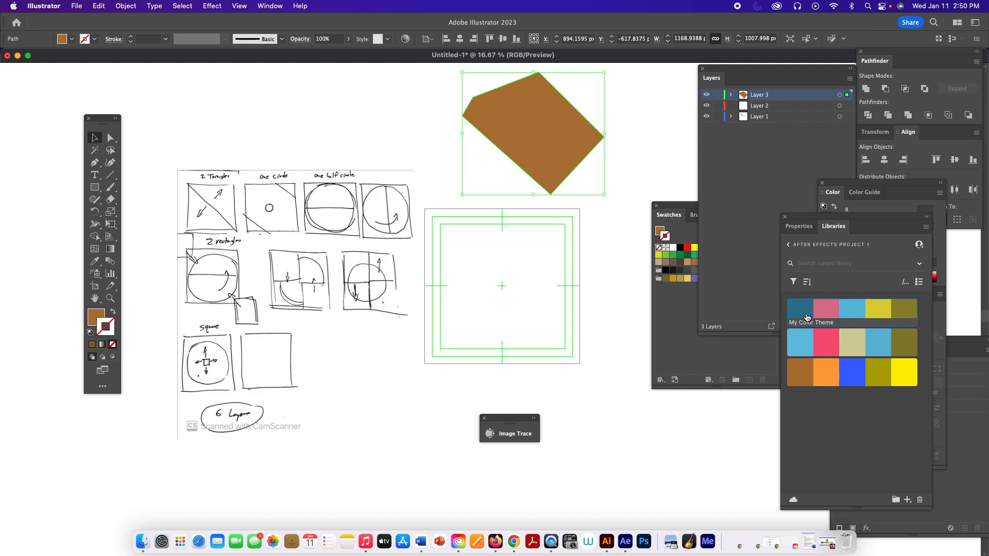
left_click(806, 317)
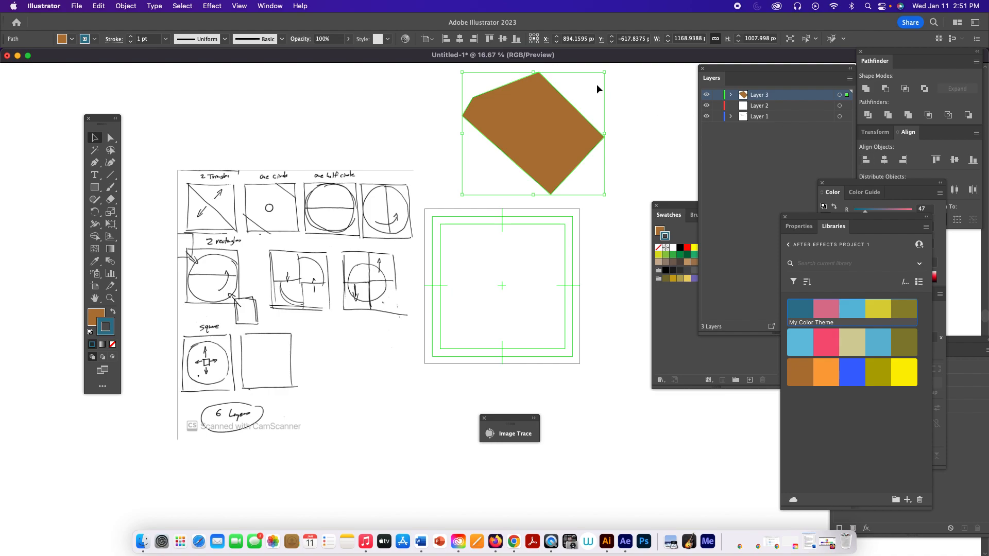
- Move the Color and Stroke panels beside the artboard and set the polygon's stroke weight to 60 pt
left_click_drag(848, 186, 659, 196)
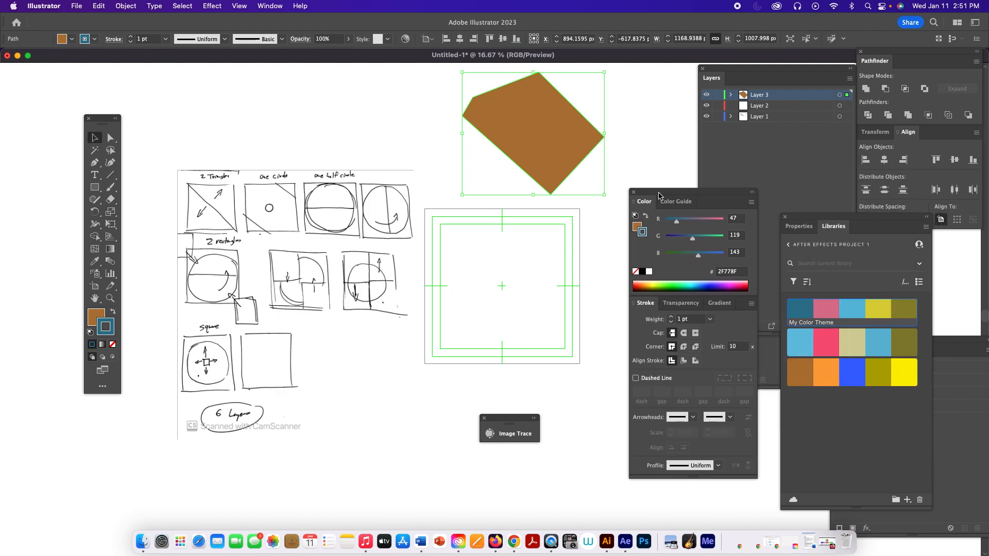
left_click(271, 6)
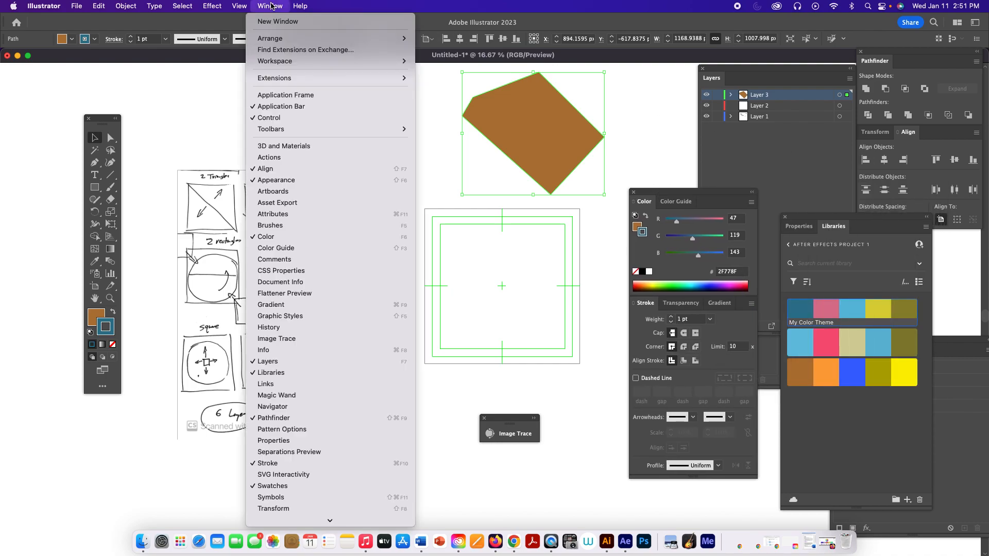
mouse_move(333, 134)
left_click(751, 304)
left_click(751, 303)
left_click(768, 306)
left_click(751, 304)
left_click(766, 307)
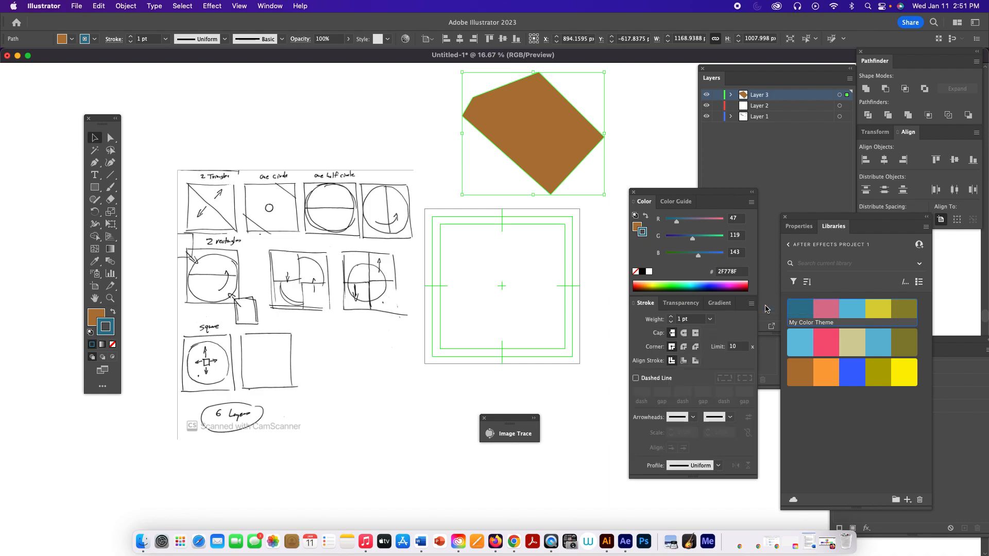
left_click_drag(670, 320, 671, 321)
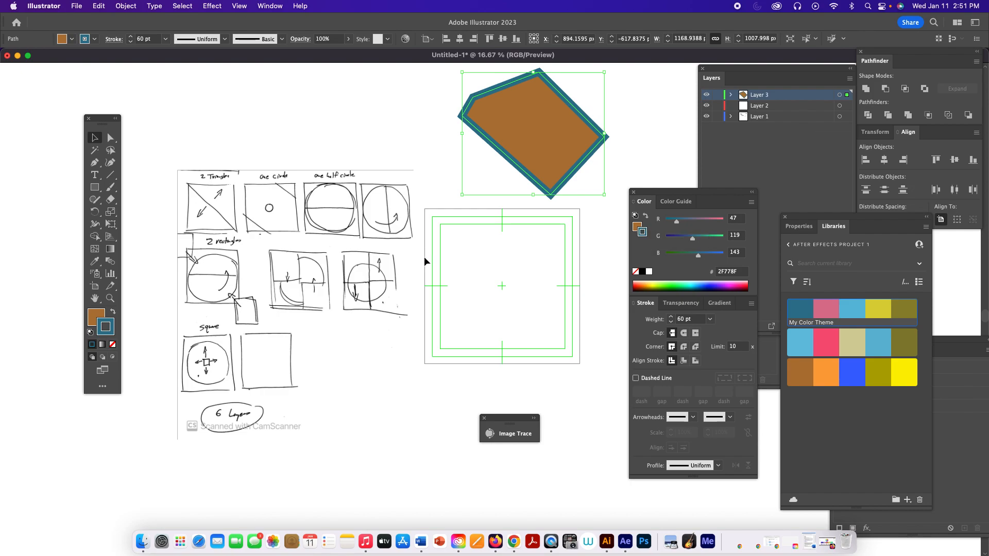
- Set the polygon's fill to the pink of the first color theme and its stroke to the red-pink of the second theme
left_click(99, 318)
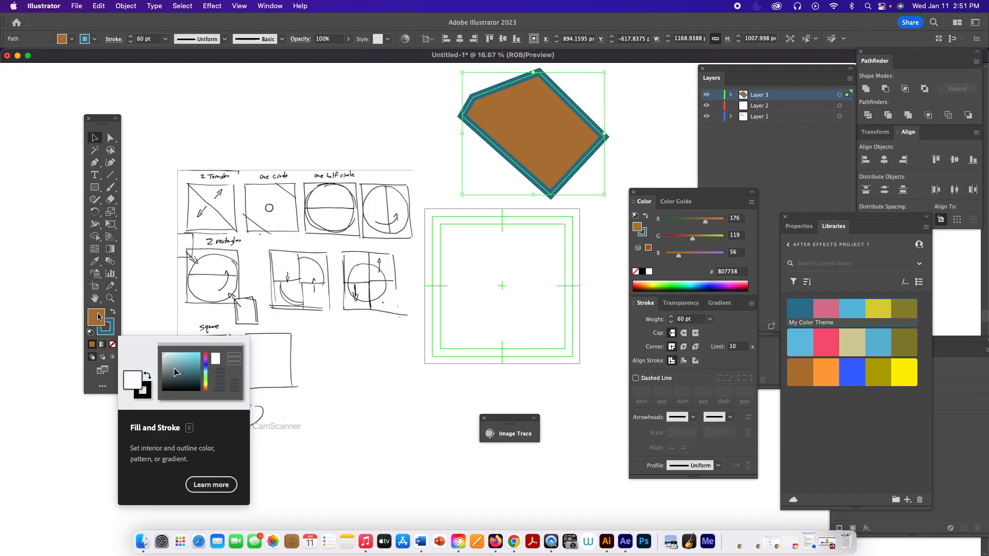
left_click(857, 312)
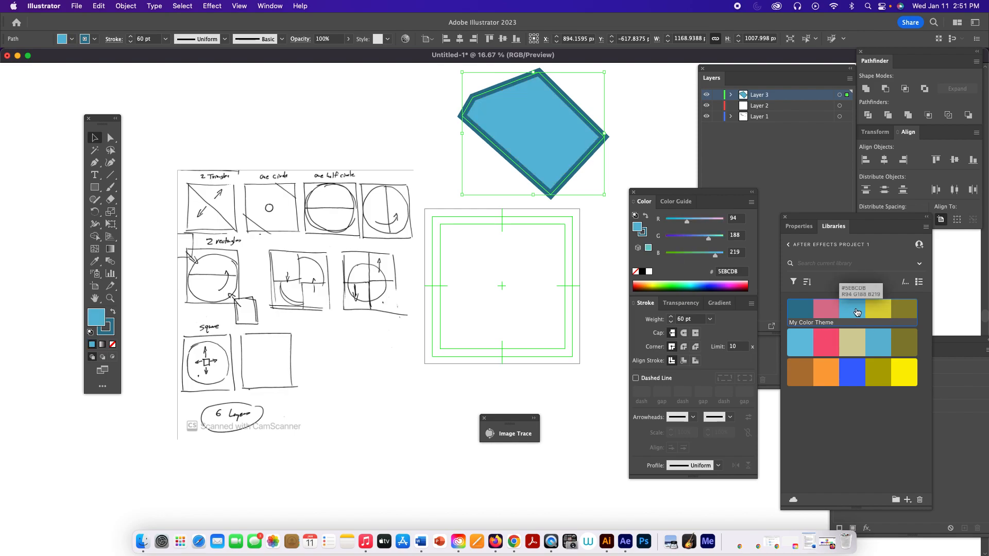
left_click(835, 314)
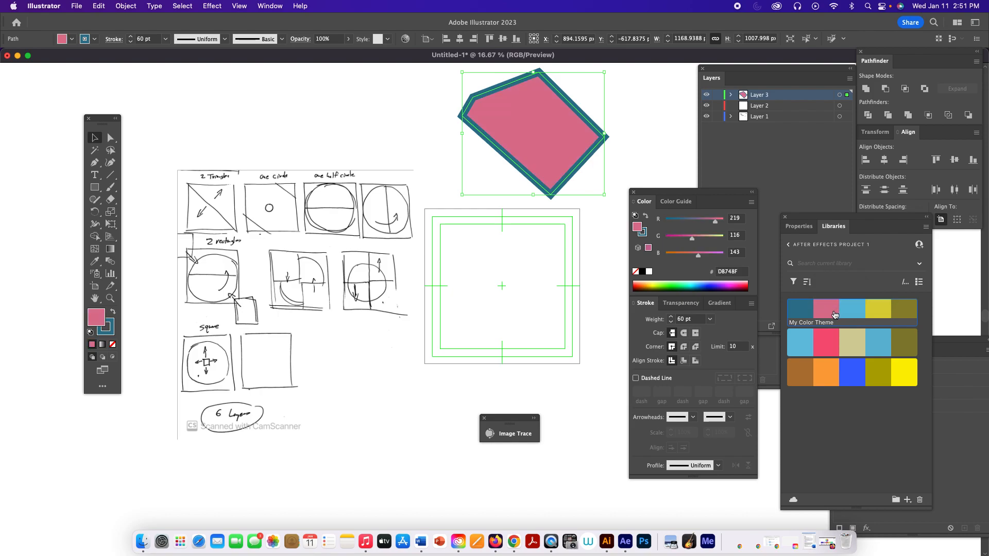
left_click(642, 232)
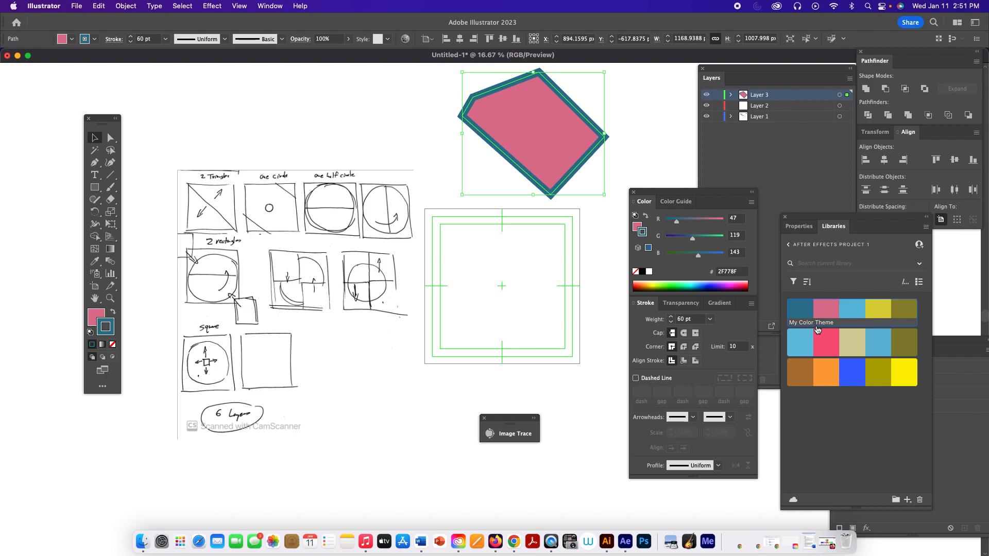
left_click(829, 342)
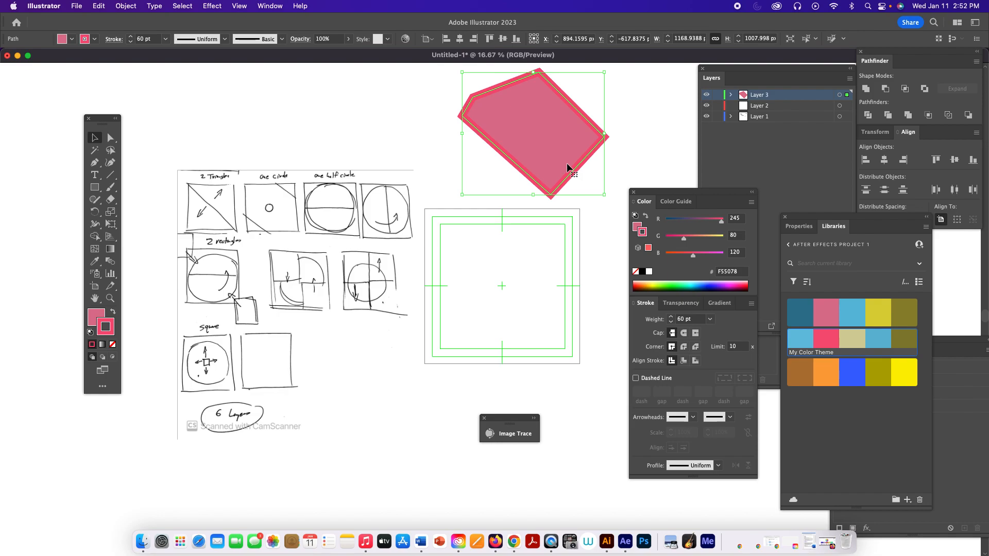
- Delete the polygon and outline a right triangle over the artboard's lower-left half with the Pen tool, 1280 × 1280 px
key("Delete")
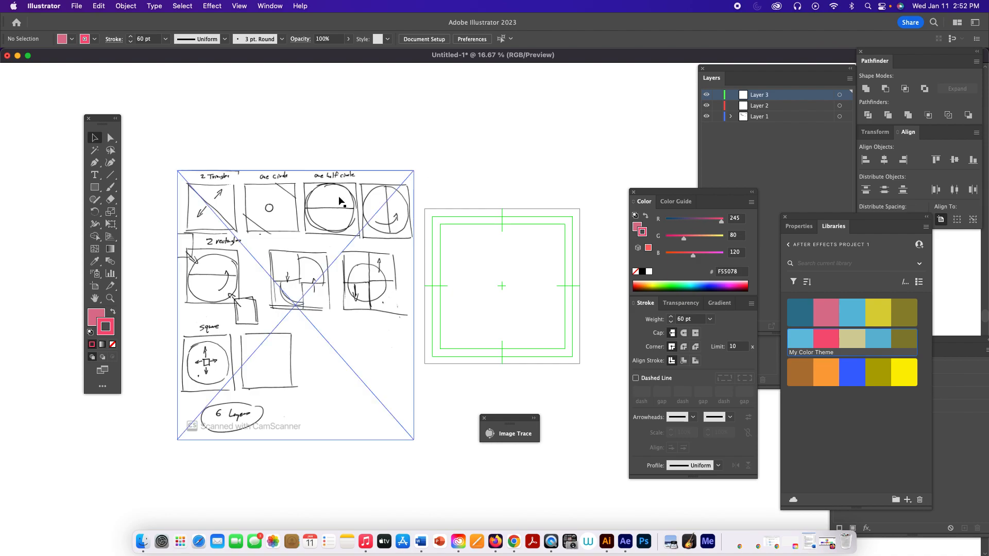
left_click(94, 162)
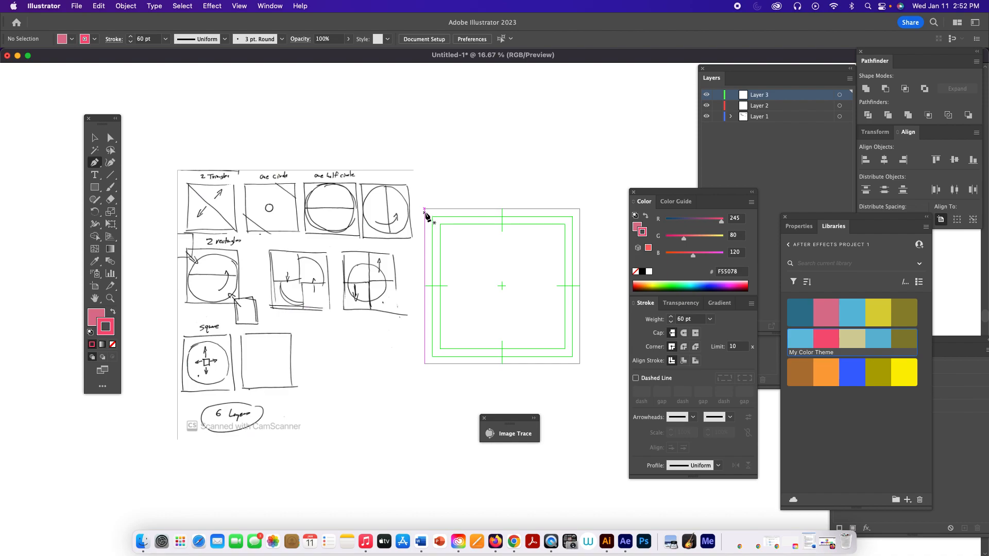
left_click(425, 211)
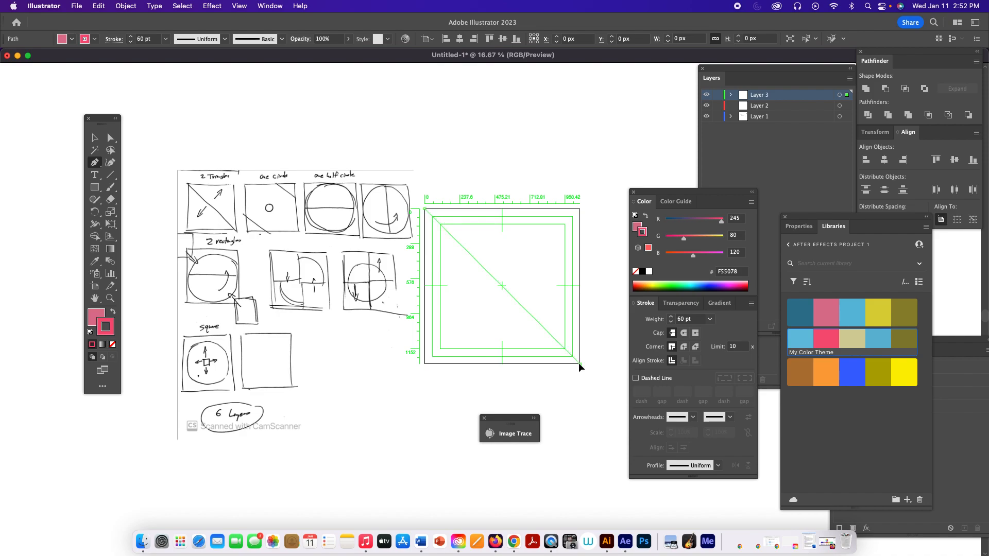
left_click(580, 365)
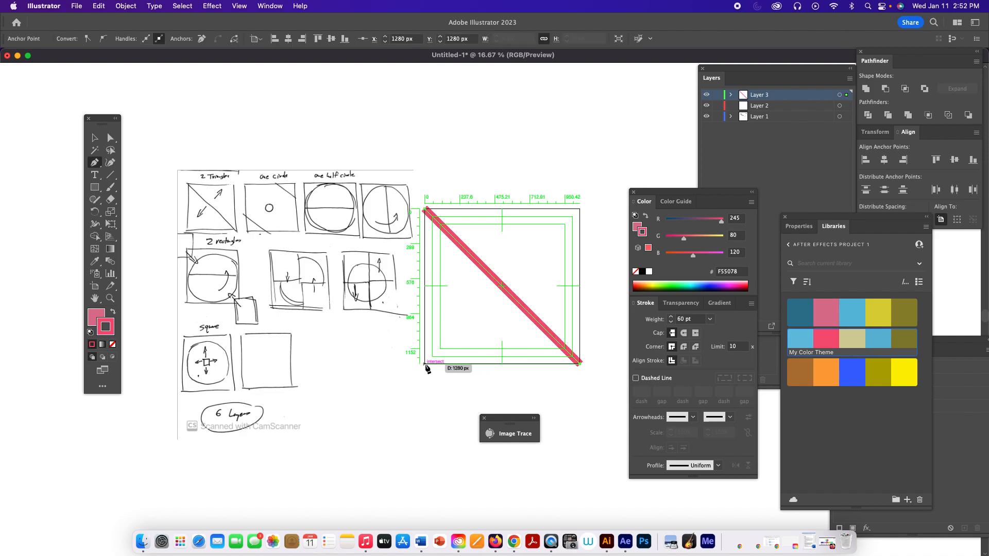
left_click(424, 364)
left_click(425, 212)
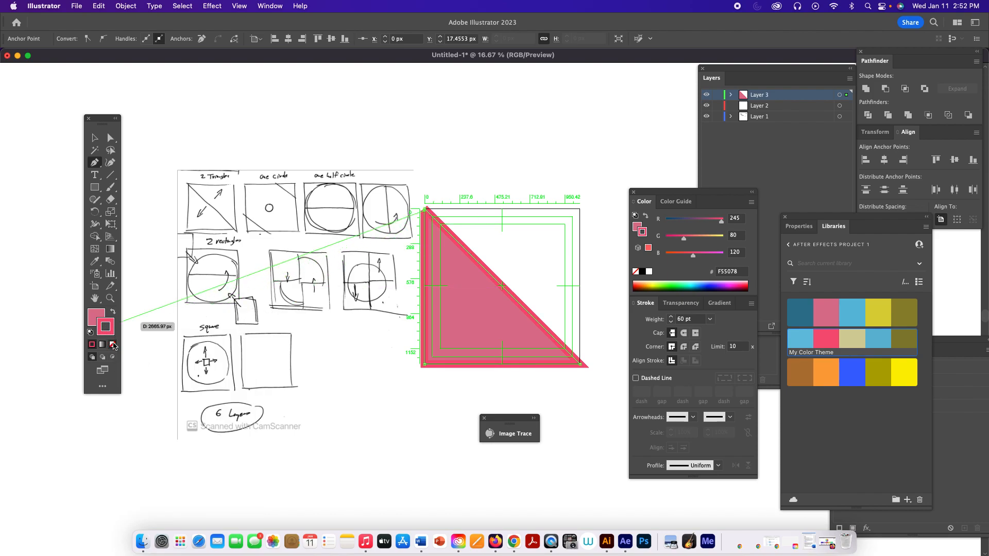
- Try the triangle without a stroke, undo that, and close its path exactly on the artboard's upper-left corner
left_click(112, 345)
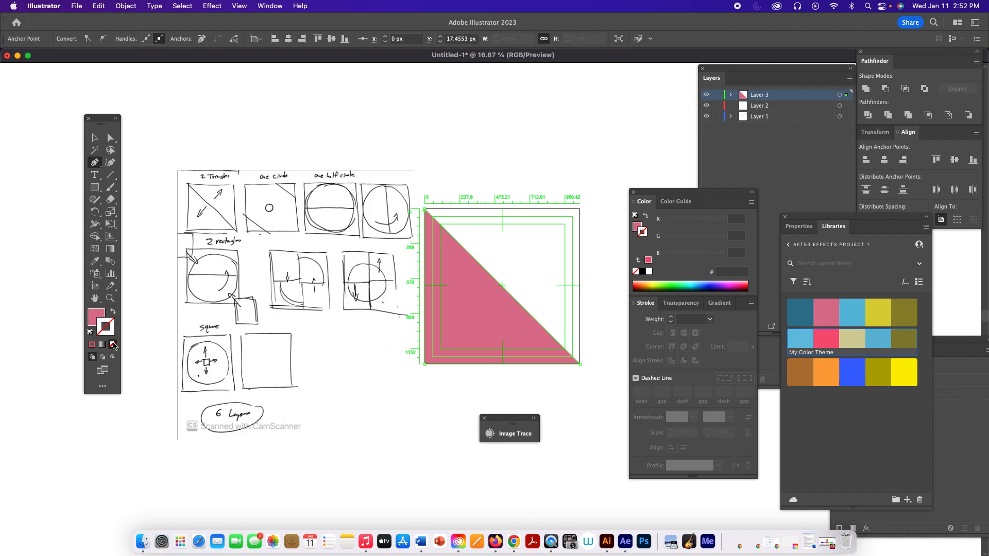
left_click(97, 315)
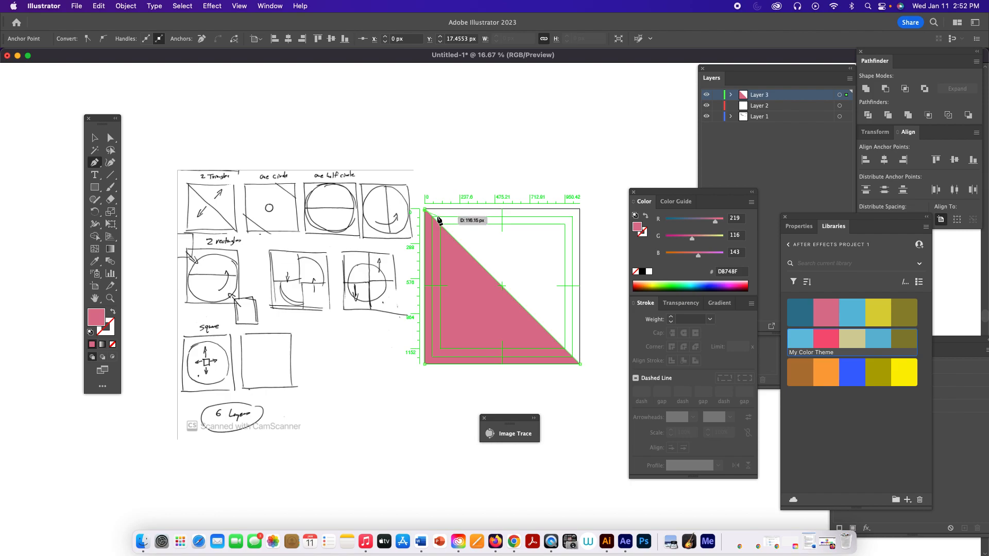
left_click(426, 211)
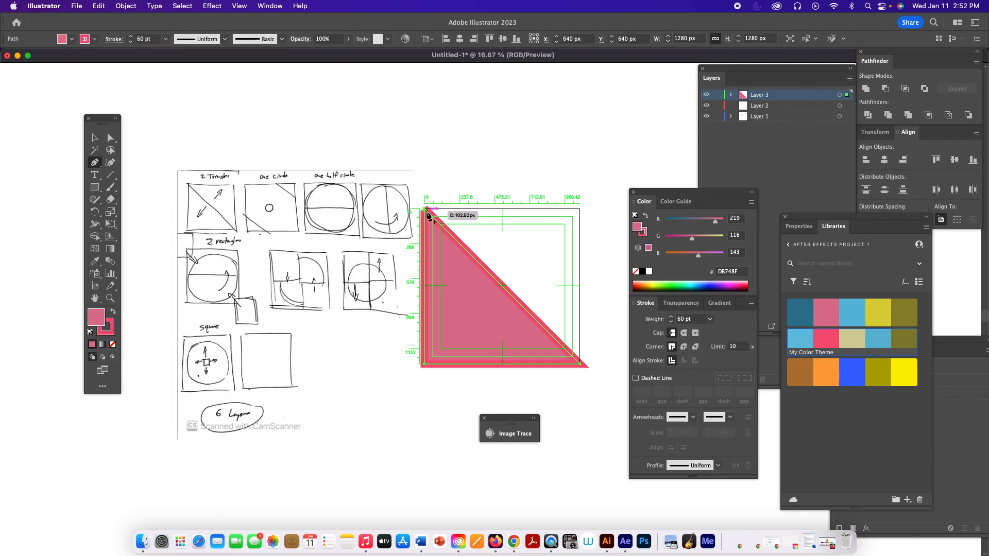
left_click(426, 212)
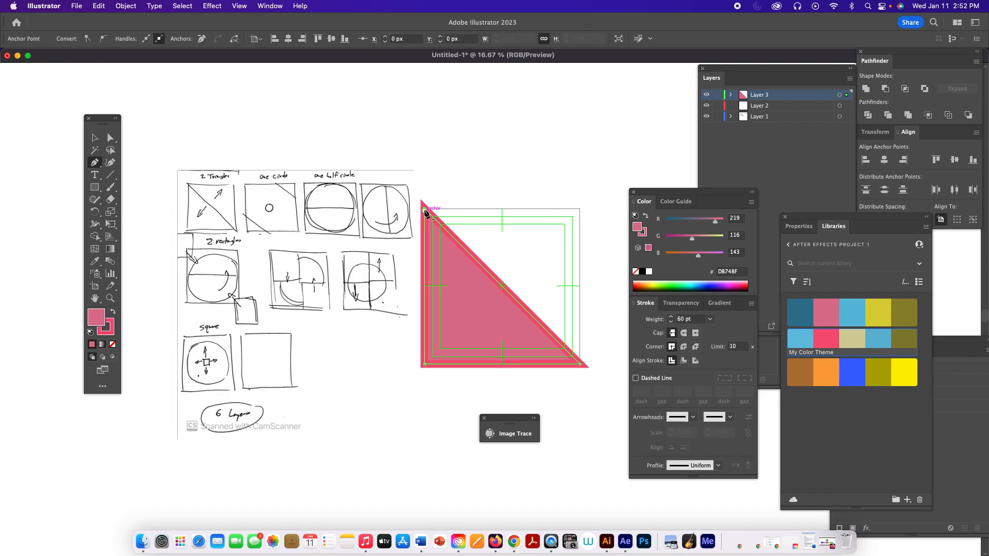
- Undo the triangle's last path points and try moving its upper-left anchor off the artboard, undoing that move
key("super+z")
key("super+z")
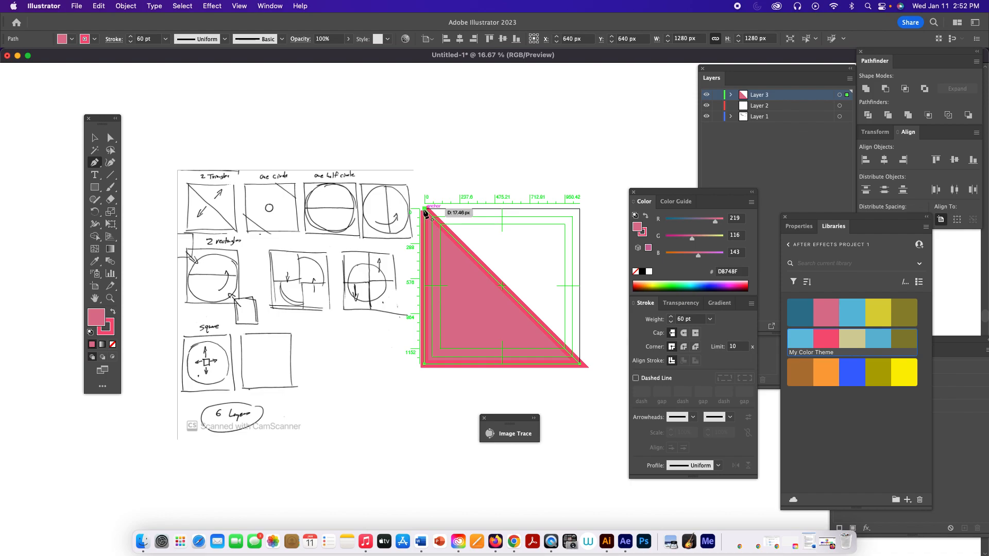
key("a")
left_click(424, 212)
left_click_drag(426, 213, 389, 219)
key("super+z")
key("super+z")
- Close the triangle's path through the artboard's lower-left and upper-left corners, and remove its stroke
key("p")
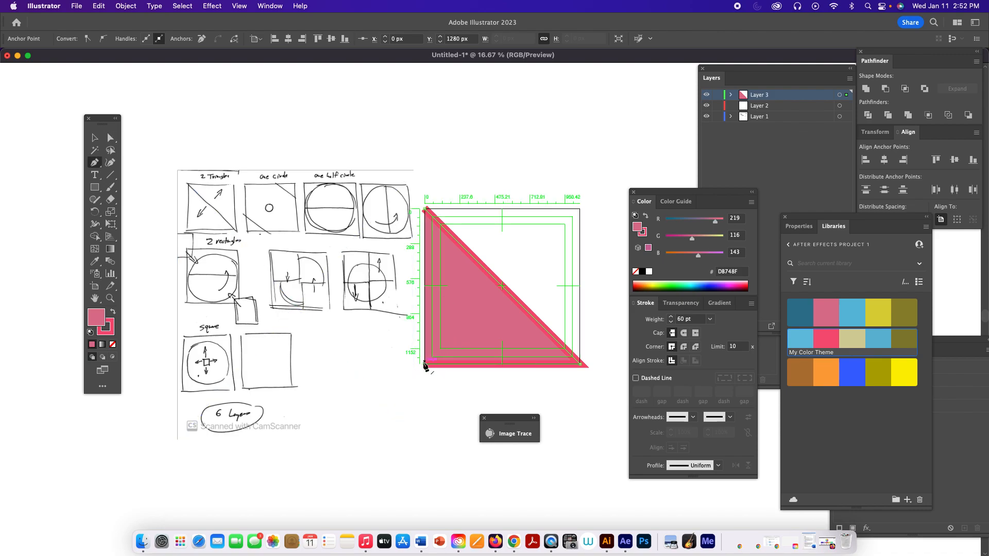
left_click(424, 365)
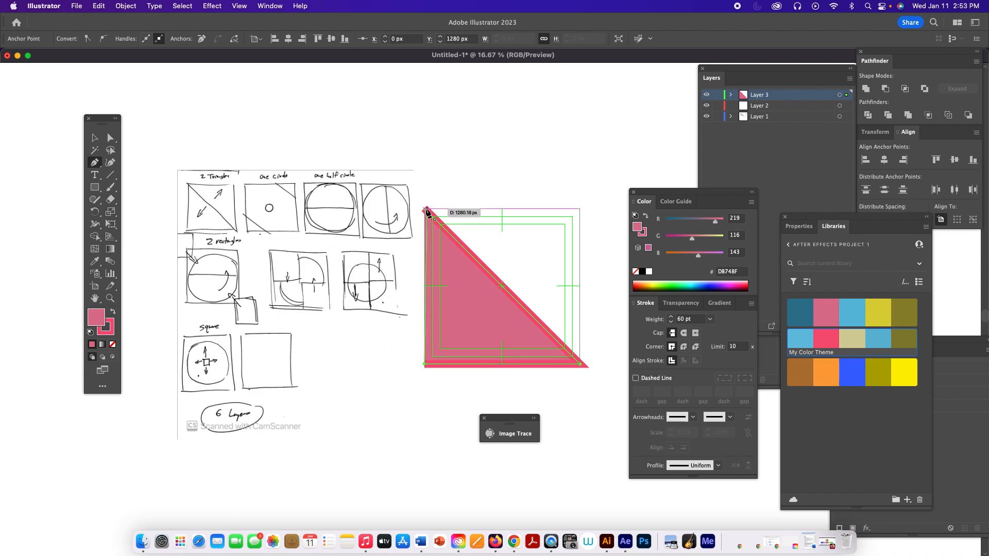
left_click(425, 209)
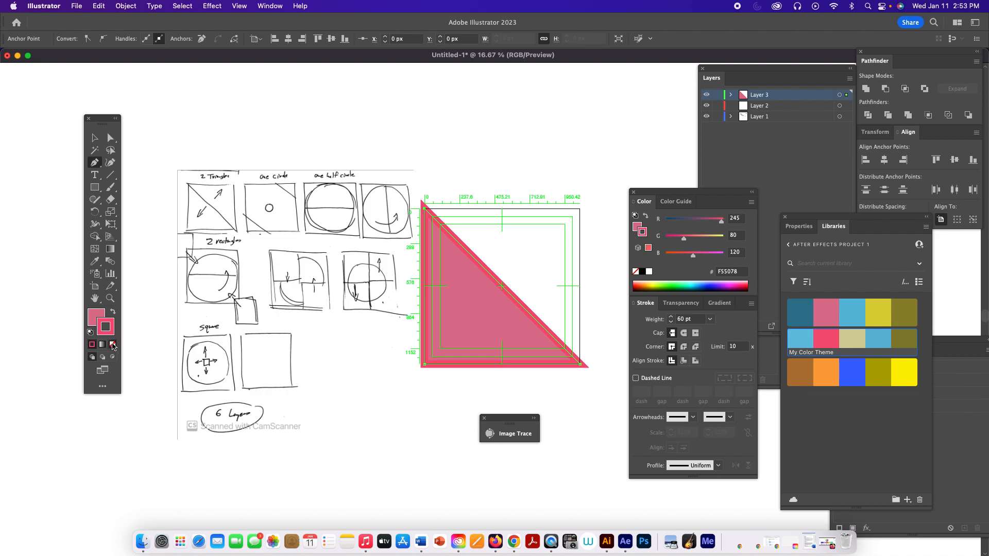
left_click(112, 344)
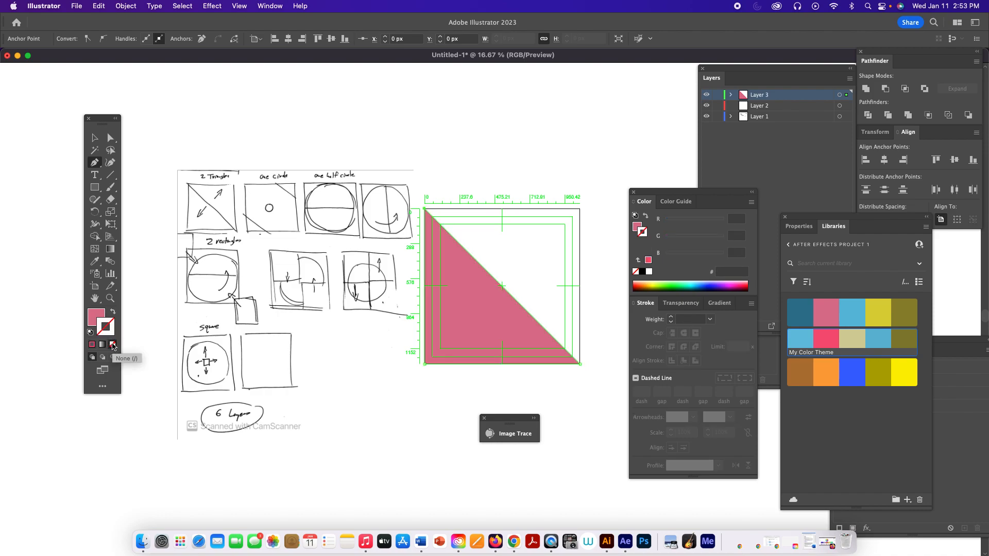
left_click(99, 314)
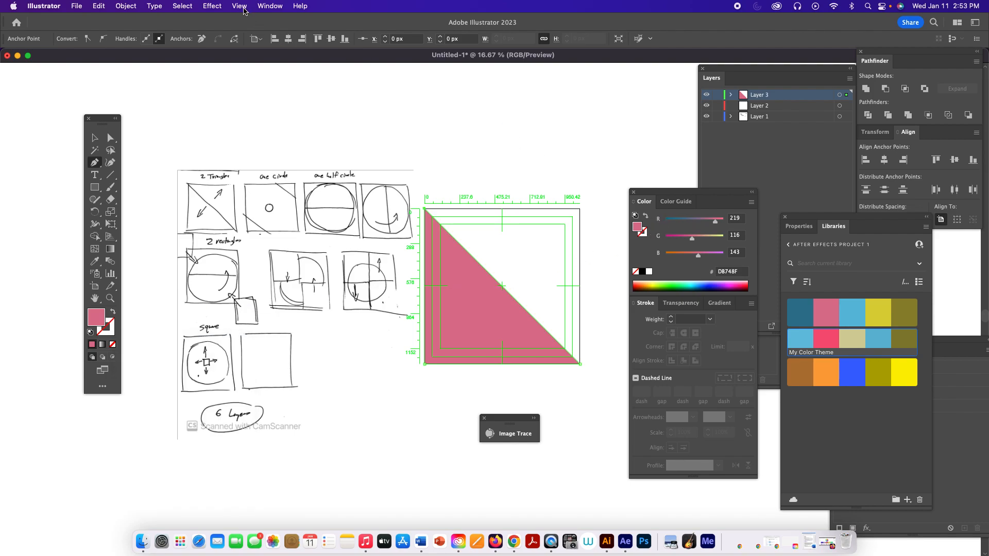
left_click(242, 6)
mouse_move(264, 5)
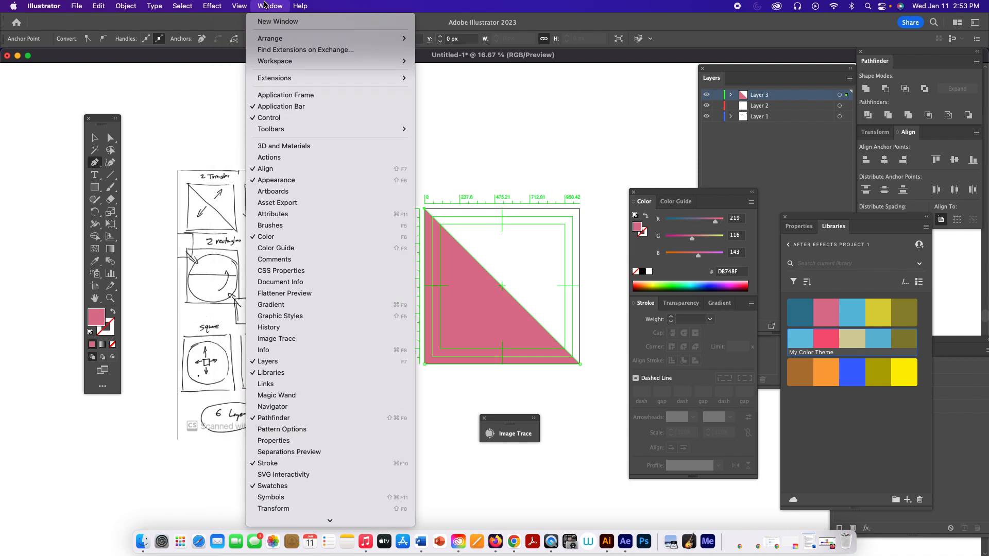
left_click(523, 154)
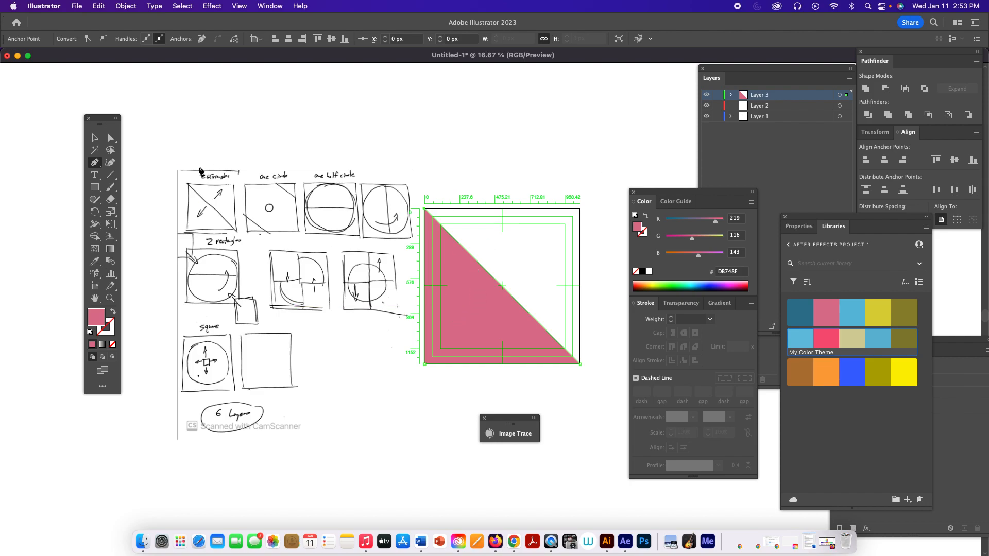
left_click(94, 138)
left_click(383, 172)
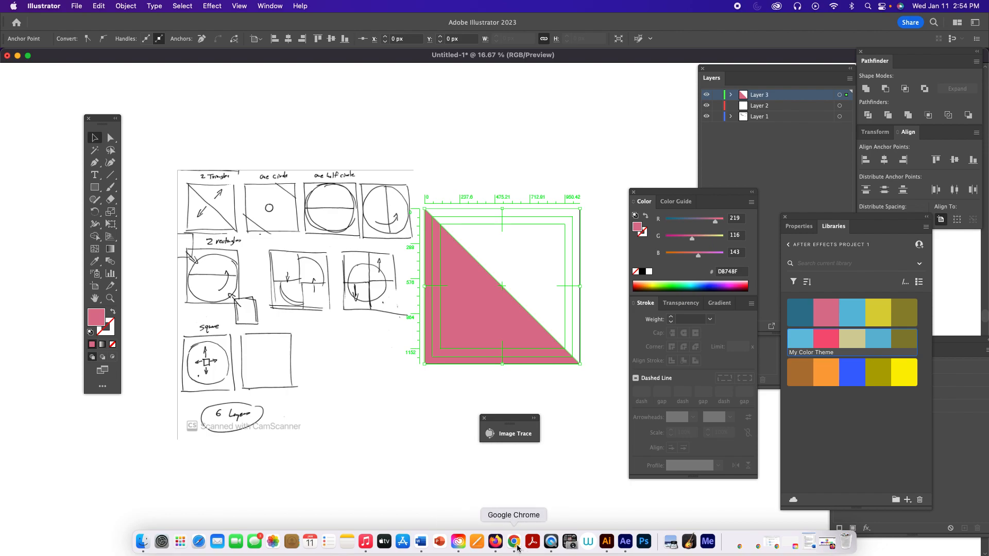
- Switch to Adobe Color in Firefox, apply the Analogous harmony rule and tune the theme's third color to #6890ED
left_click(496, 541)
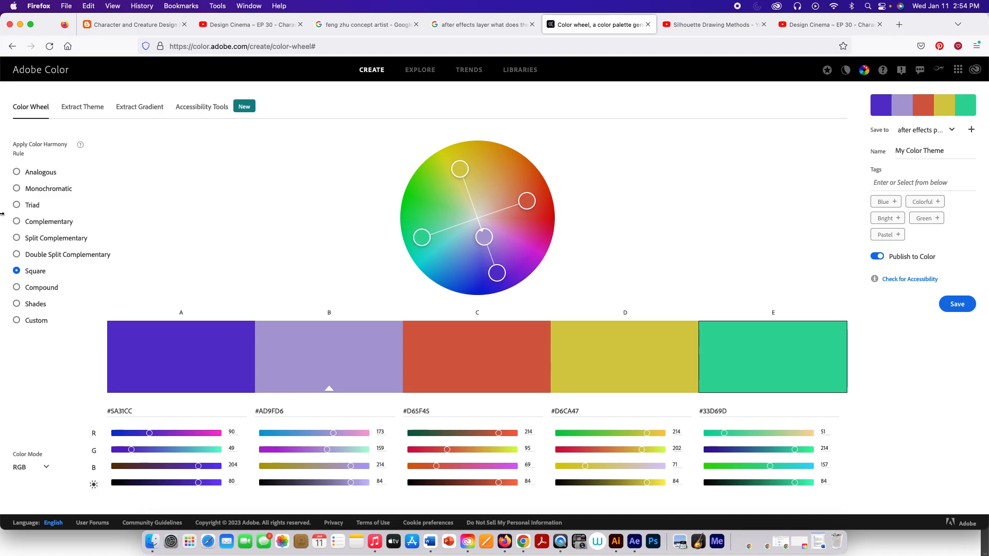
left_click(17, 173)
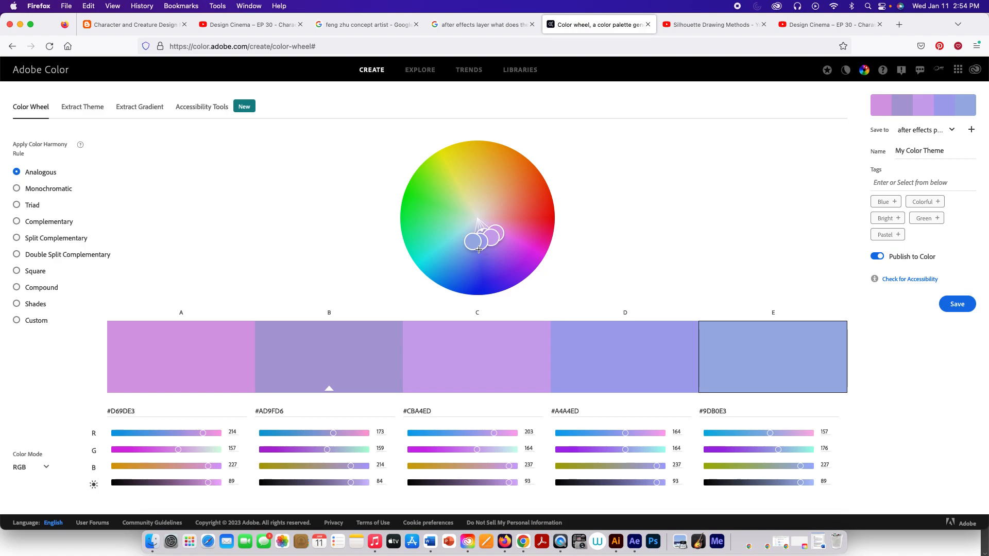
mouse_move(474, 245)
left_mouse_down()
mouse_move(481, 240)
mouse_move(457, 239)
mouse_move(488, 247)
mouse_move(450, 238)
mouse_move(468, 264)
left_mouse_up()
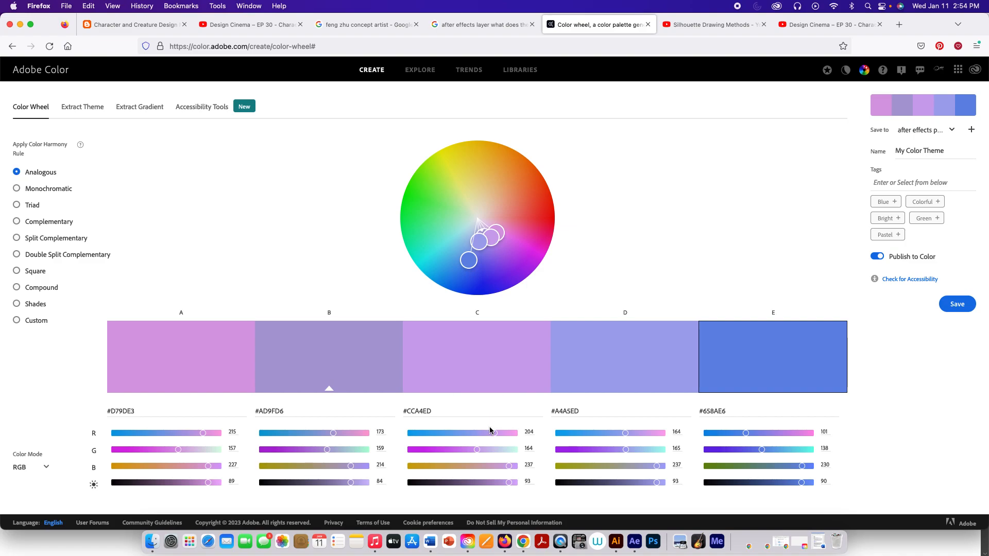
mouse_move(476, 450)
left_mouse_down()
mouse_move(444, 448)
mouse_move(470, 451)
left_mouse_up()
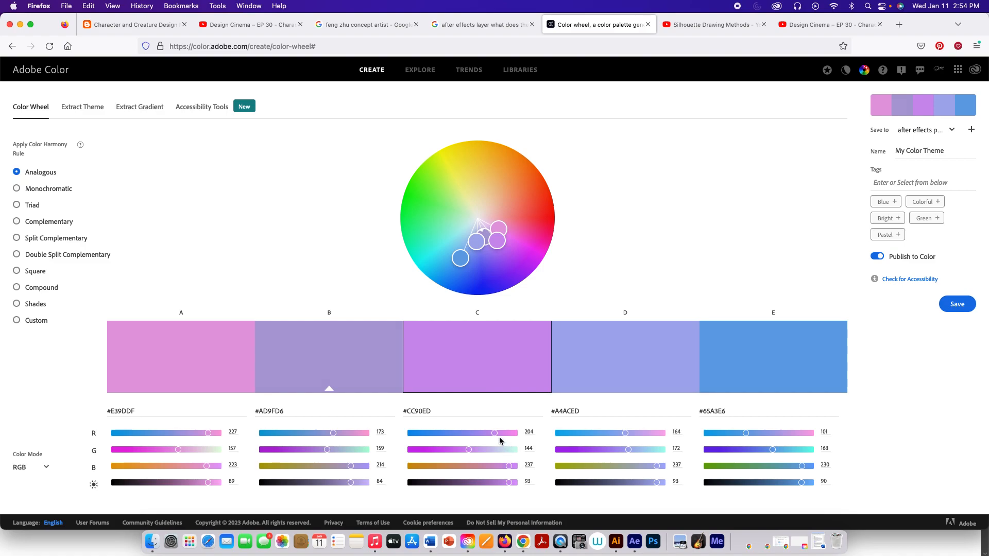
left_click_drag(493, 433, 449, 437)
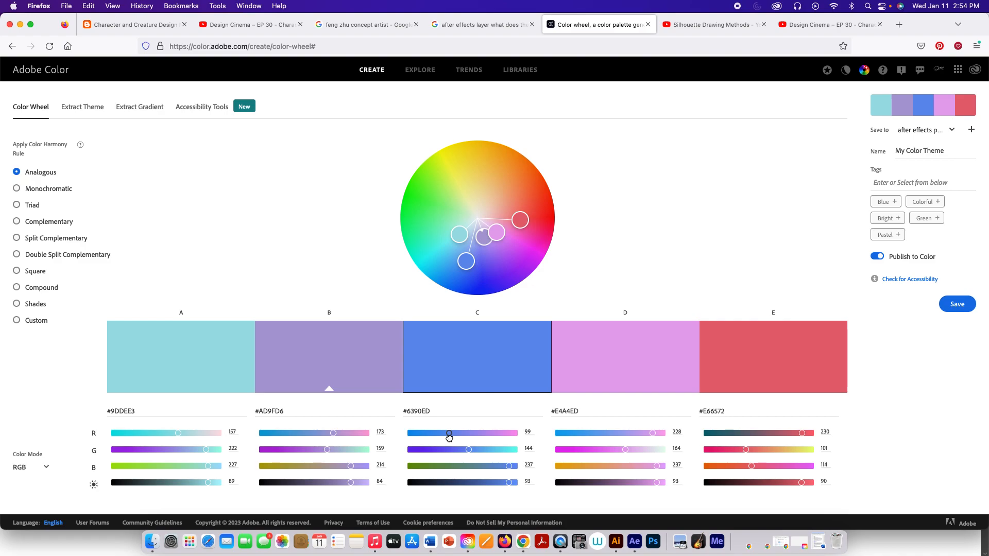
mouse_move(449, 437)
left_mouse_down()
mouse_move(462, 439)
mouse_move(452, 440)
left_mouse_up()
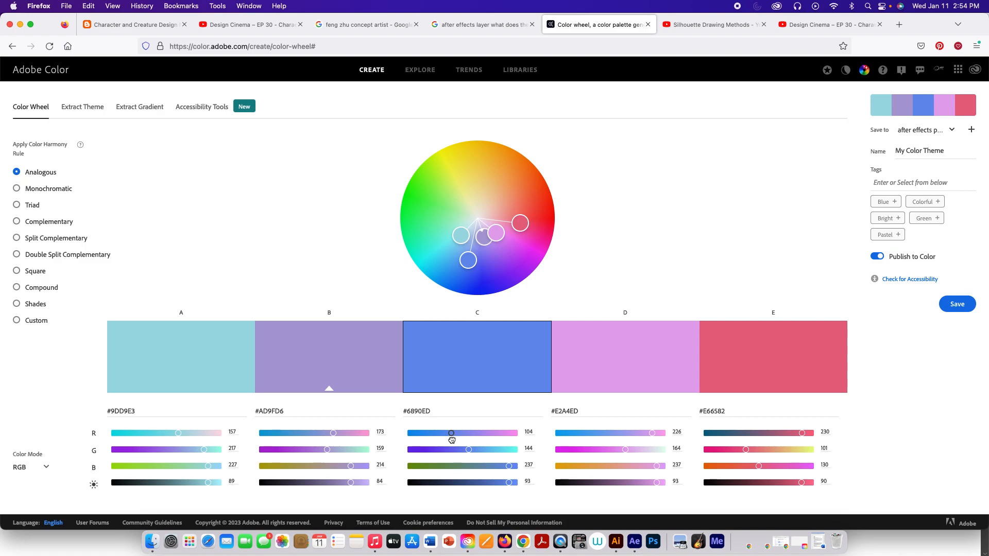
left_click_drag(452, 439, 451, 440)
- Make the fourth color, #E2A4ED, the base color and try the Monochromatic harmony rule
left_click(629, 365)
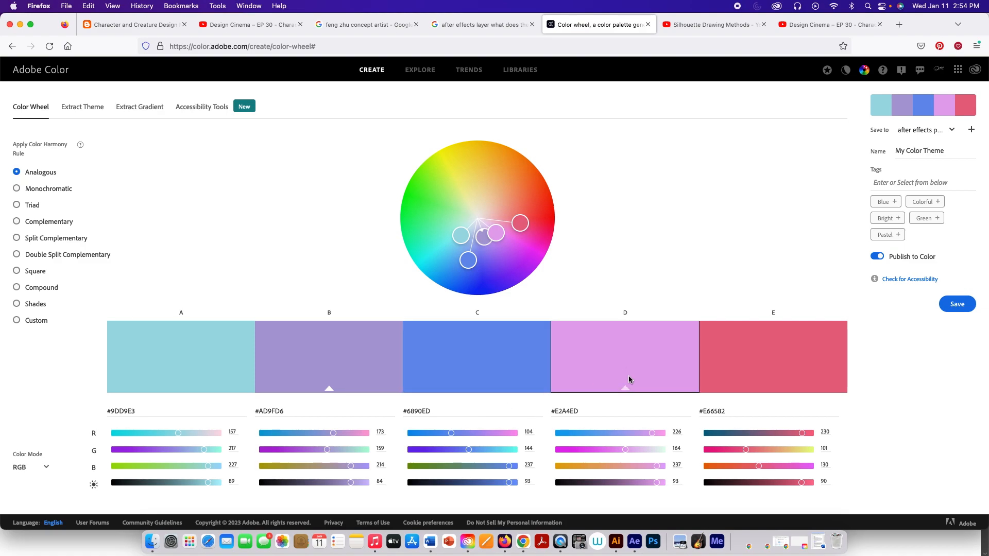
left_click(626, 387)
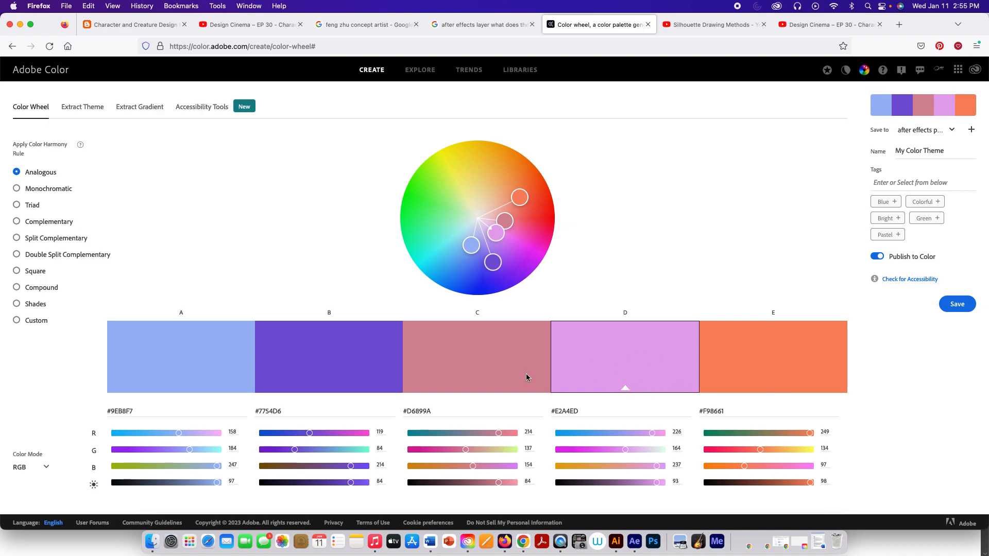
mouse_move(737, 366)
left_click(17, 189)
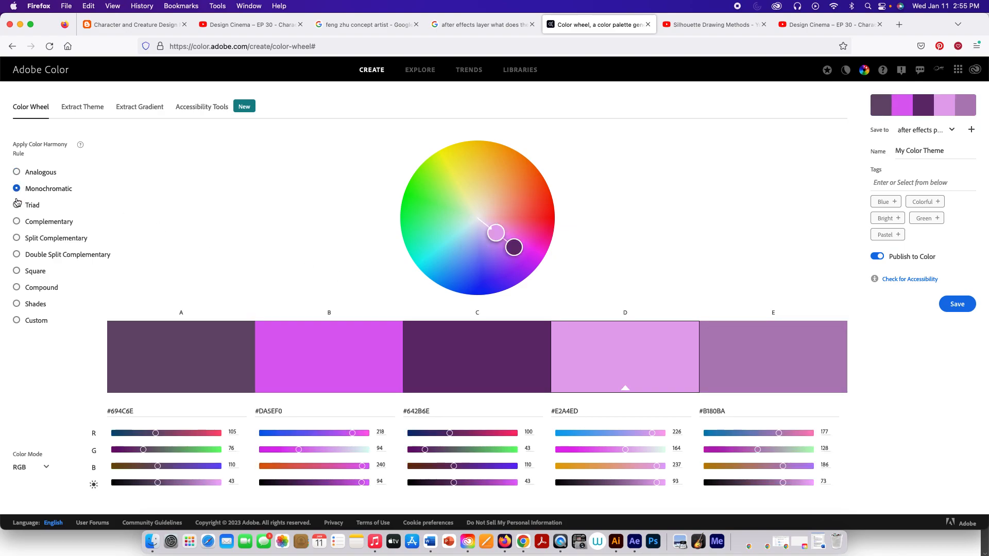
- Apply the Triad harmony rule and make the second color, then the first color, the base color
left_click(17, 206)
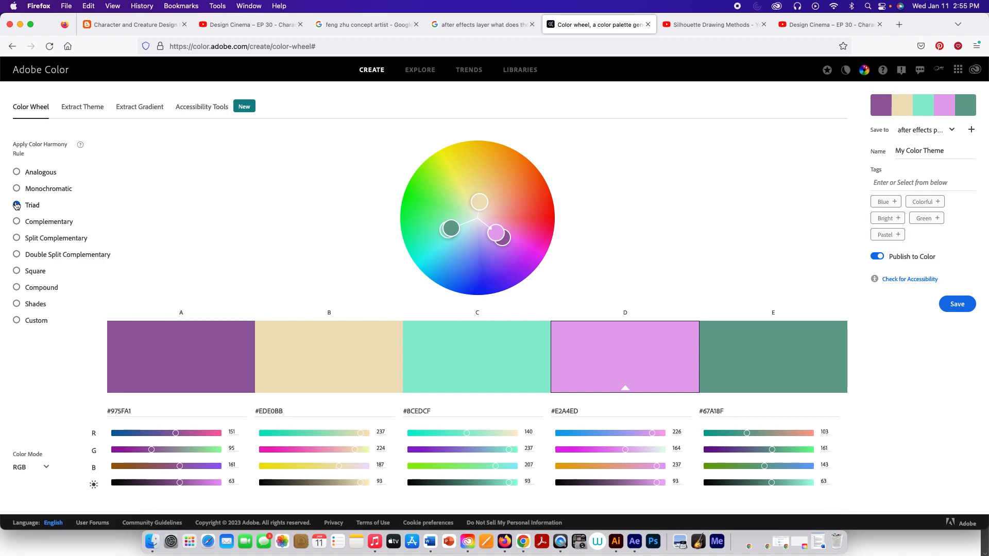
left_click(353, 378)
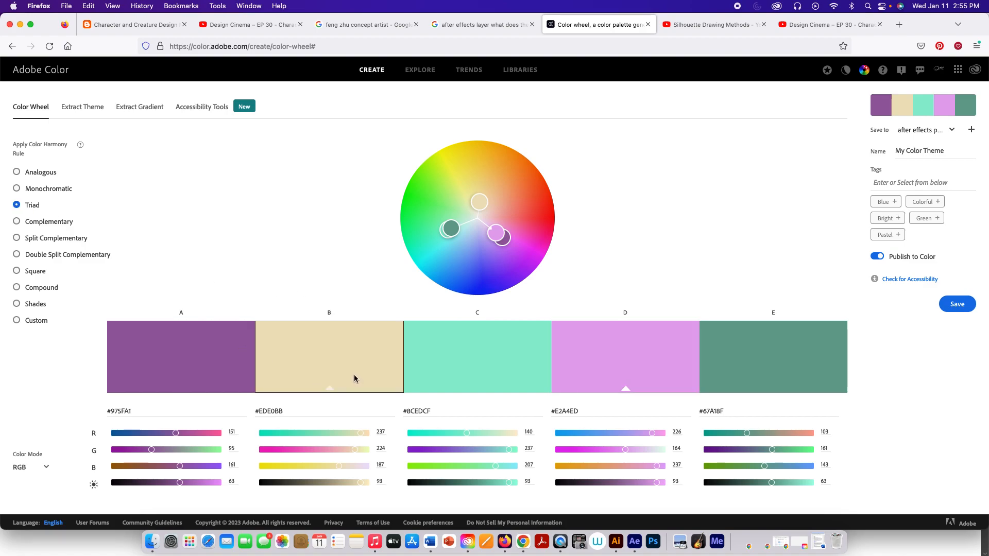
left_click(330, 388)
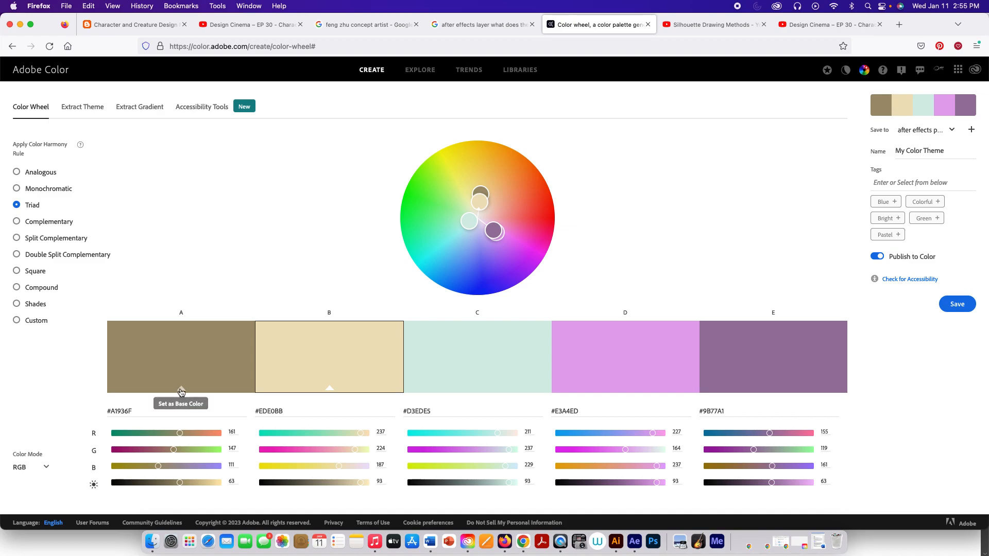
left_click(181, 390)
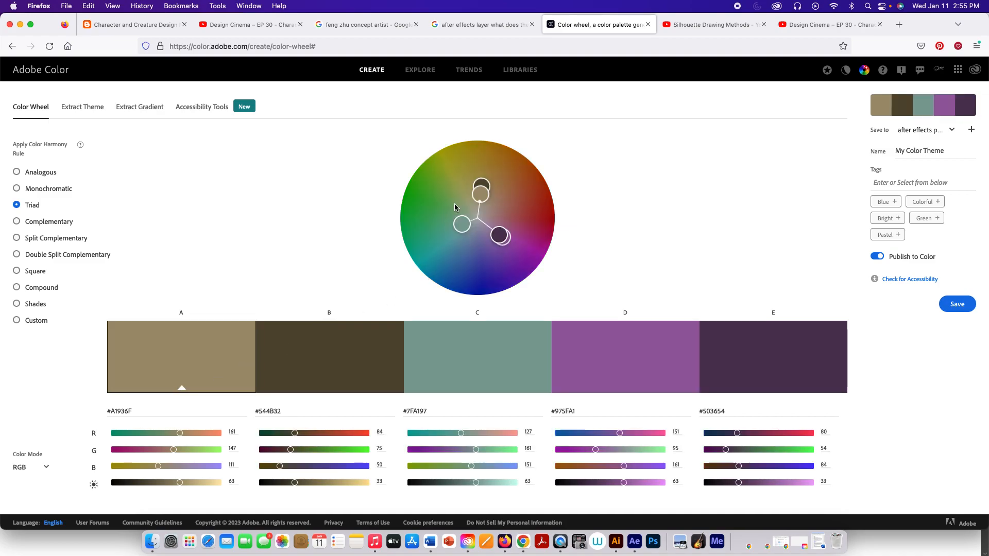
- Adjust the Triad theme's colors to #6A5AA3, #1E0D59, #FFB170, #49A34D and #2B572D
left_click_drag(482, 185, 474, 228)
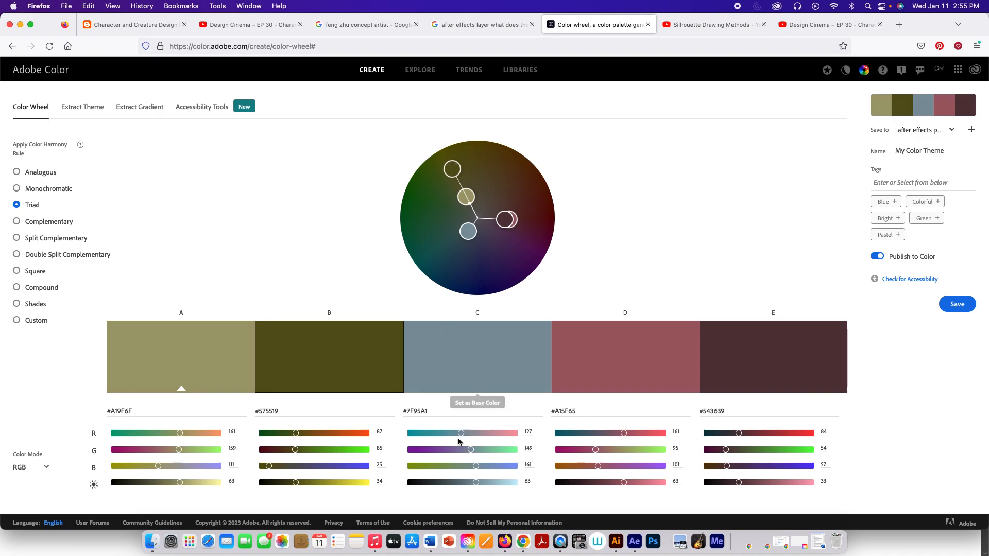
left_click_drag(460, 435, 516, 433)
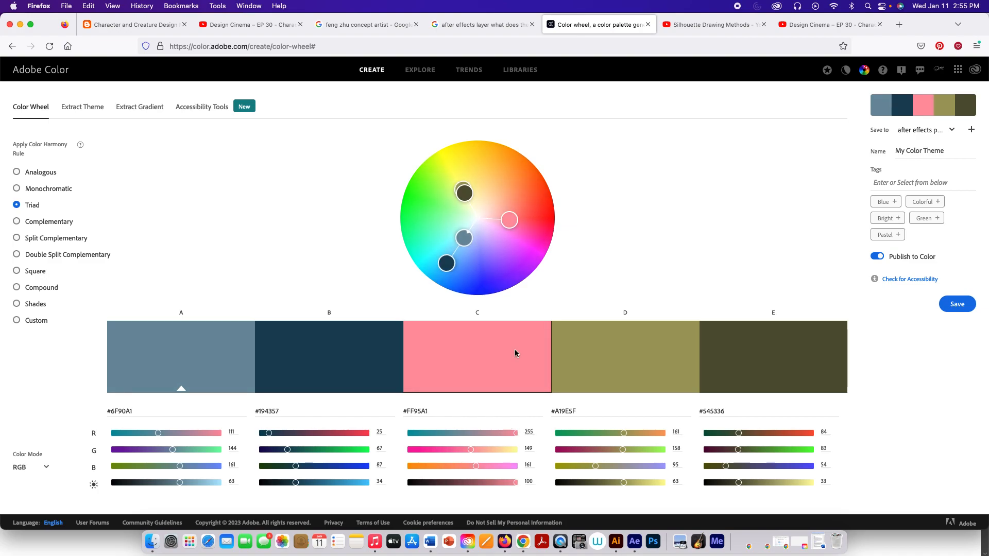
mouse_move(467, 234)
left_mouse_down()
mouse_move(471, 222)
mouse_move(459, 249)
mouse_move(489, 248)
left_mouse_up()
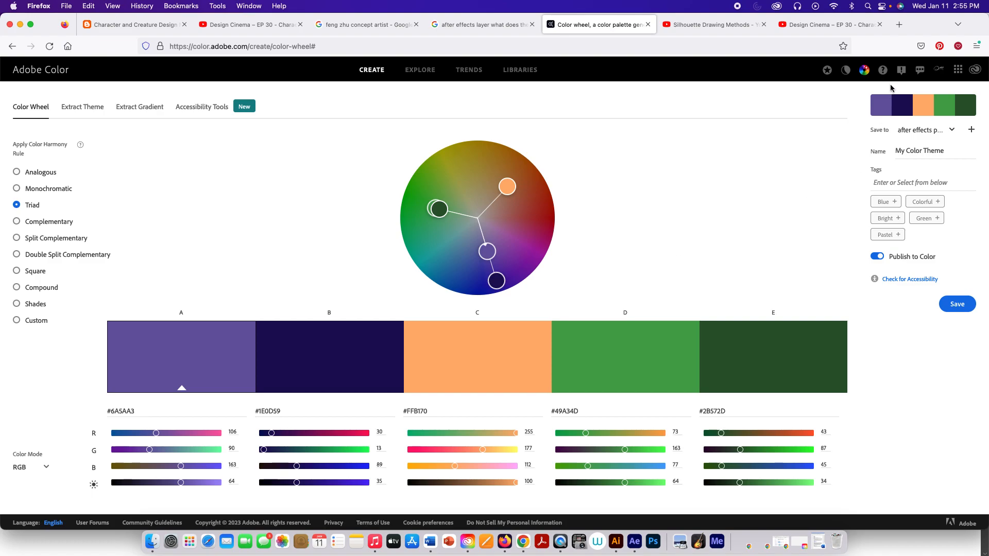
- Create a new library named Geometric shape animation and save the Triad theme to it
left_click(939, 71)
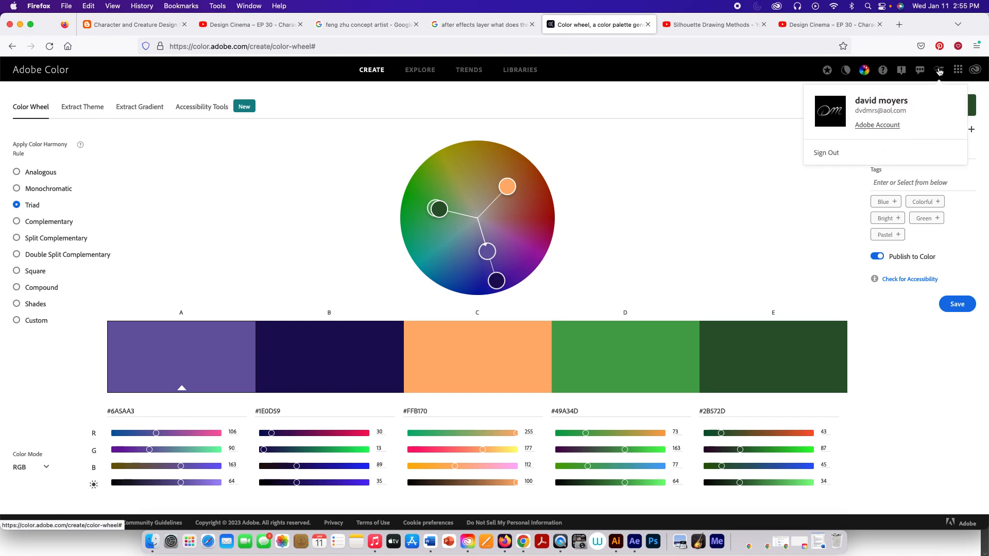
left_click(939, 72)
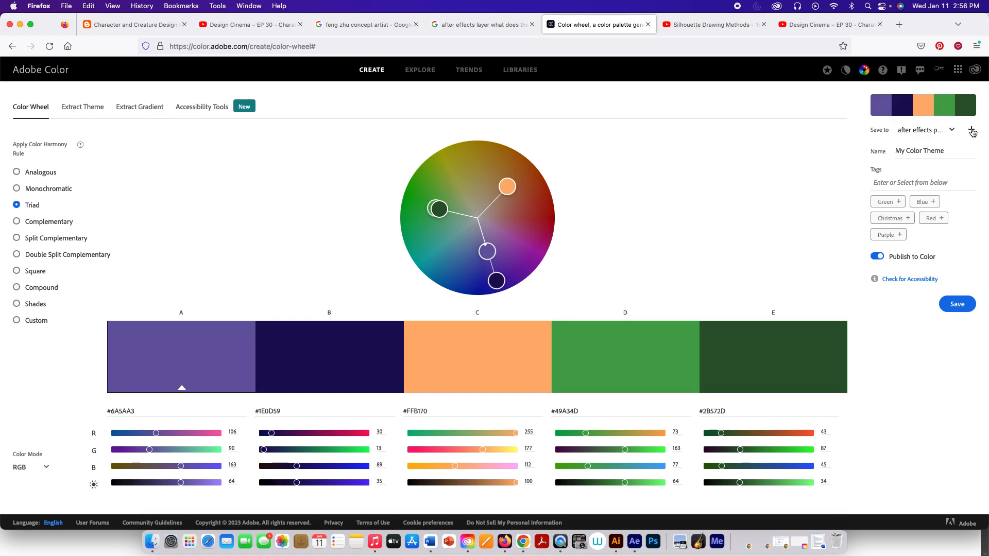
left_click(971, 131)
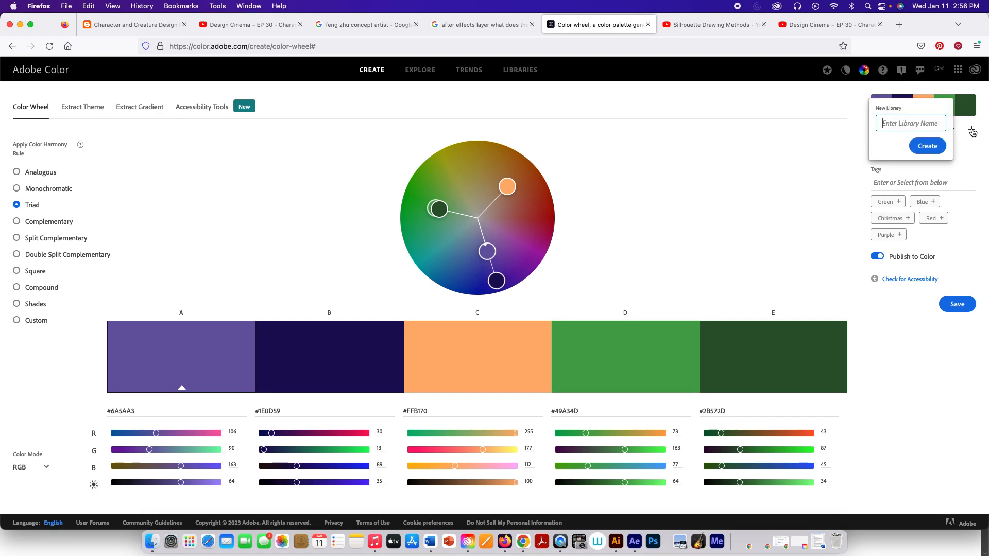
type("G")
type("eometric shape animati")
type("on")
left_click(931, 148)
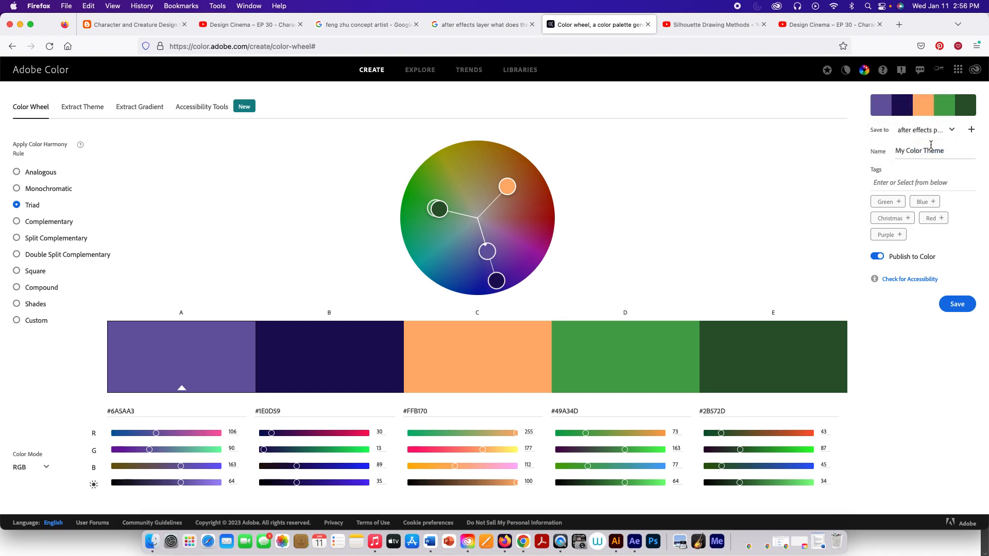
left_click(954, 305)
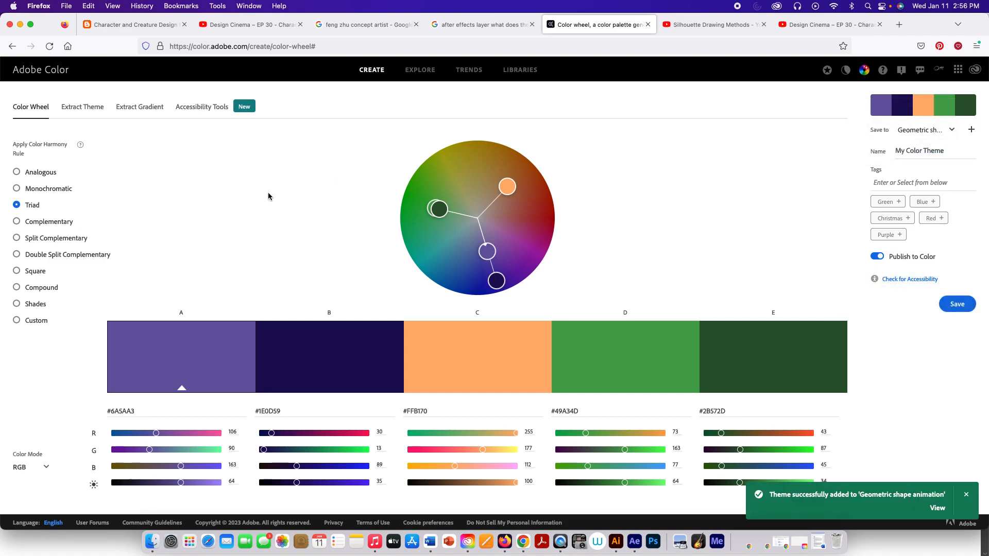
- Try the Double Split Complementary harmony rule and shift its second, third and fourth colors to compare variations
left_click(16, 255)
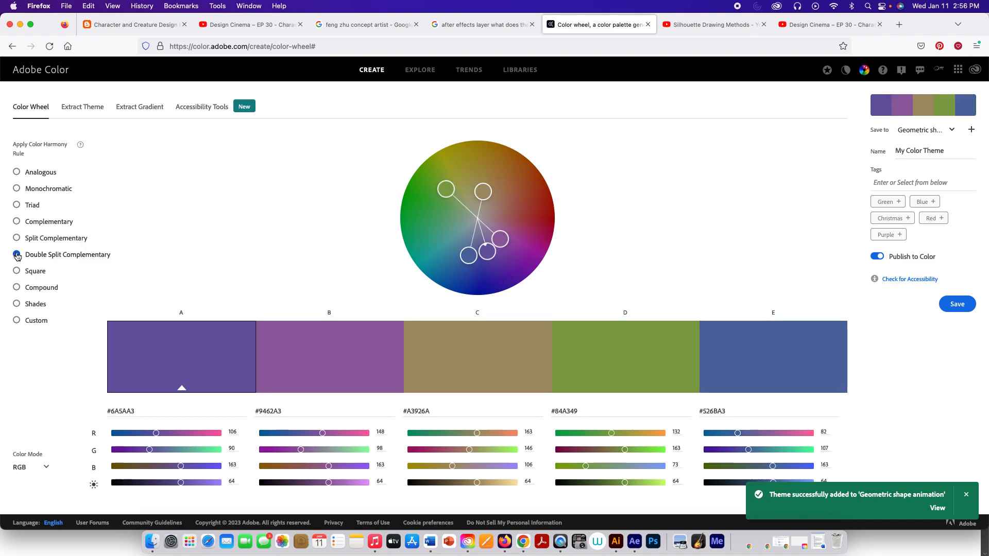
mouse_move(482, 191)
left_mouse_down()
mouse_move(488, 170)
mouse_move(461, 169)
mouse_move(441, 194)
left_mouse_up()
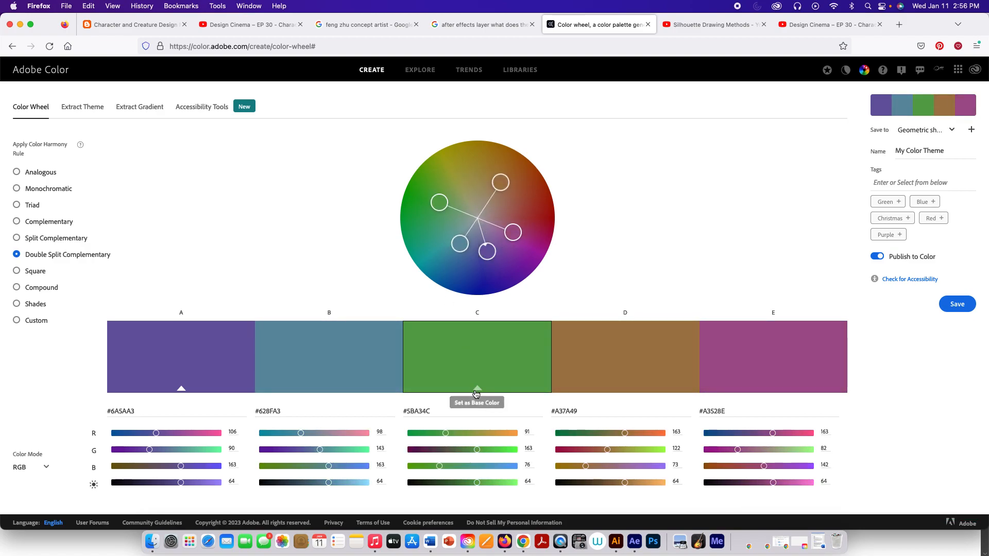
left_click_drag(301, 433, 282, 433)
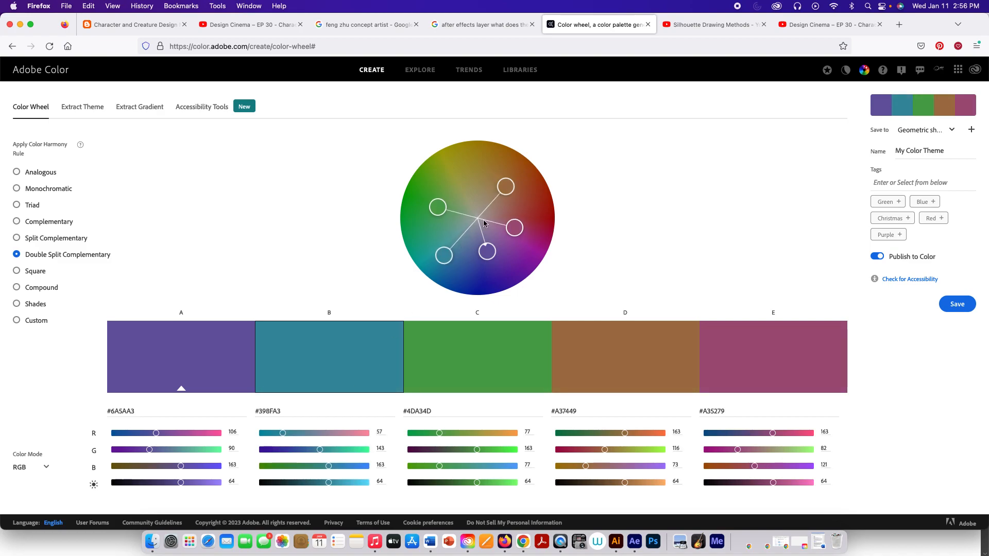
mouse_move(499, 177)
left_mouse_down()
mouse_move(469, 173)
mouse_move(453, 190)
mouse_move(463, 185)
mouse_move(445, 185)
left_mouse_up()
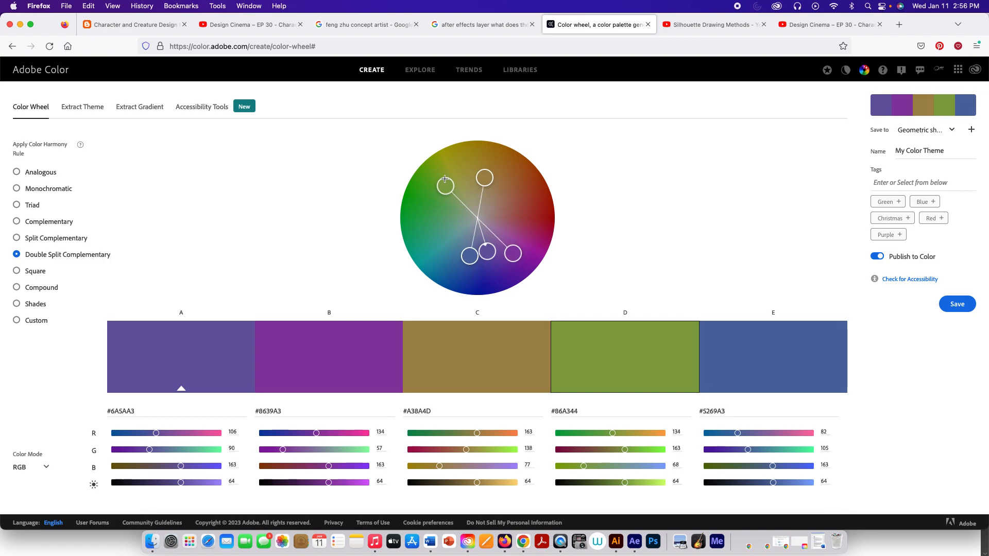
- Build a Square theme with the third color as base, using #94D66B, #8FD7FF, #A3D782, #D36BD6 and #D6B890, and save it to Geometric shape animation
left_click(17, 271)
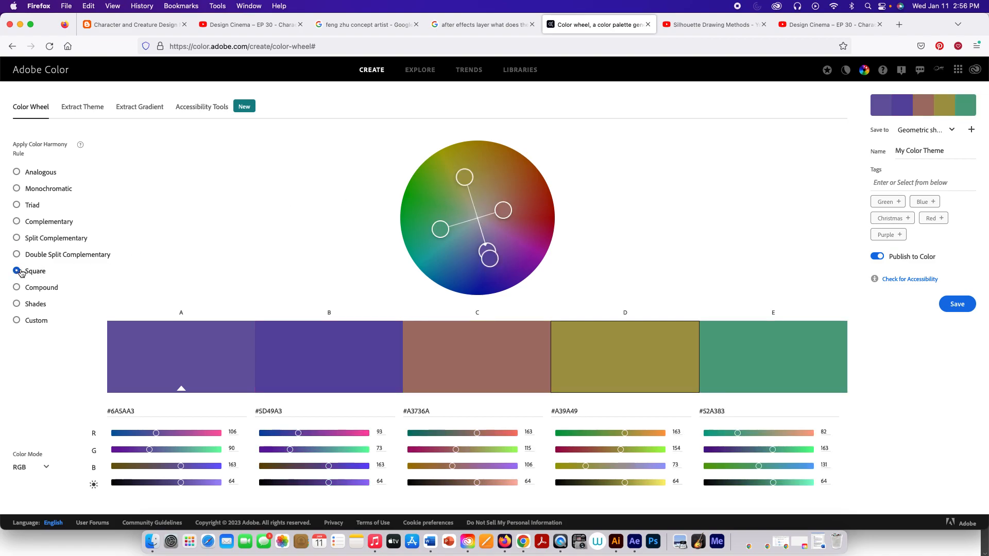
mouse_move(503, 211)
left_mouse_down()
mouse_move(512, 201)
mouse_move(502, 188)
mouse_move(474, 202)
left_mouse_up()
left_click(487, 252)
left_click_drag(474, 449, 521, 451)
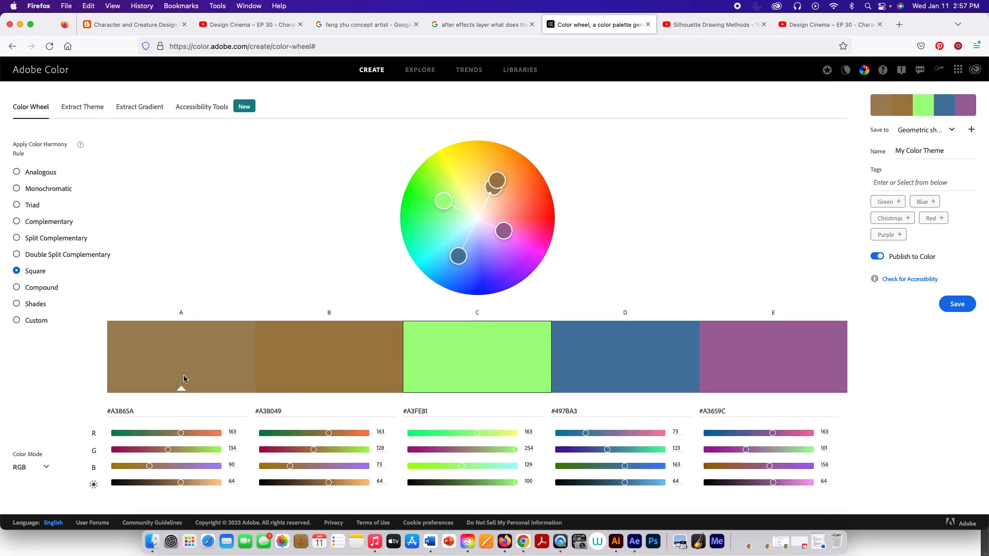
left_click(474, 387)
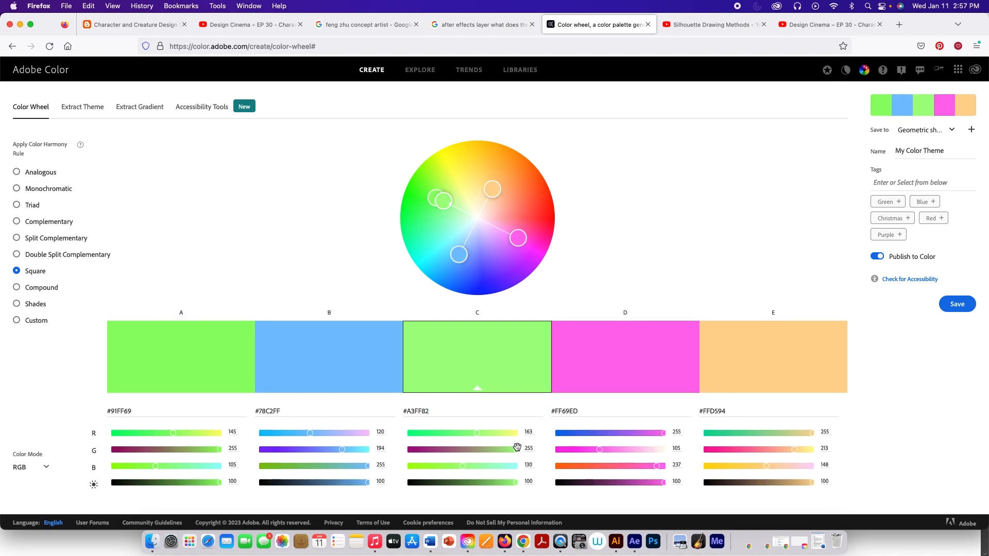
left_click_drag(514, 451, 502, 451)
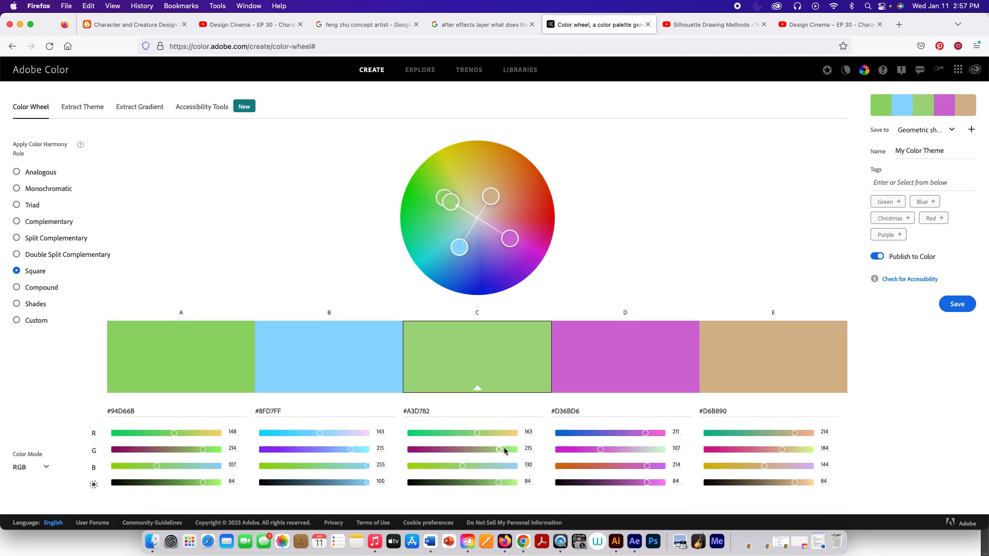
left_click(958, 304)
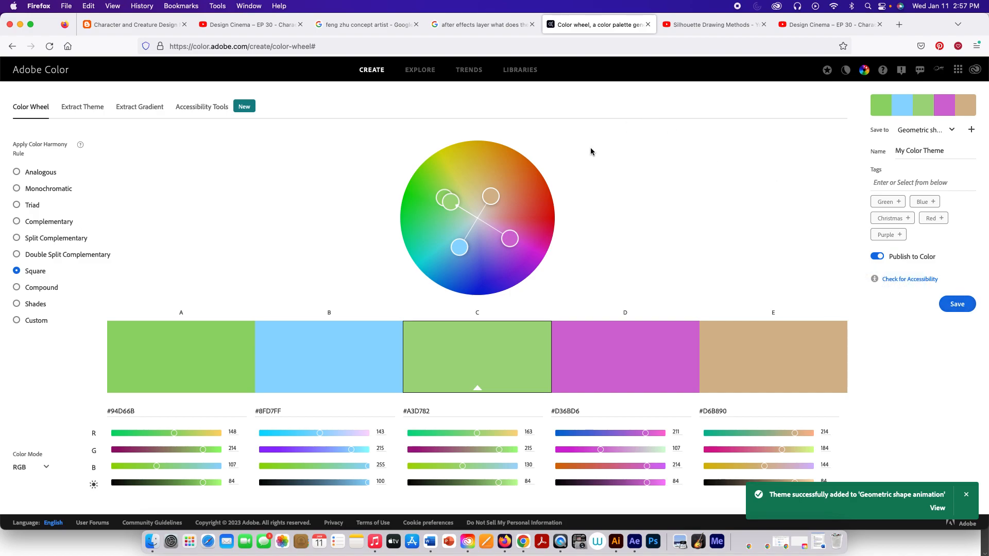
- Switch to Illustrator and open the Geometric shape animation library
left_click(615, 541)
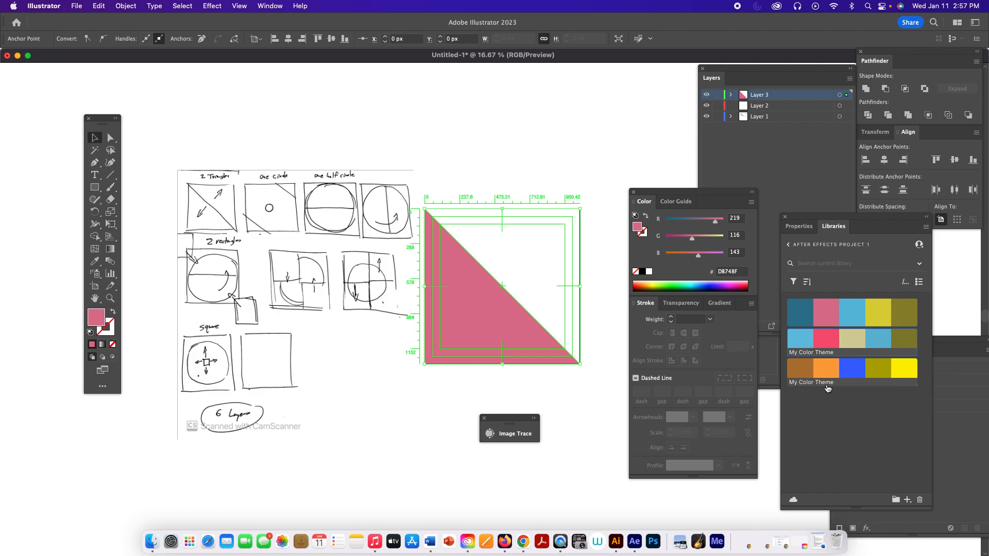
left_click(788, 244)
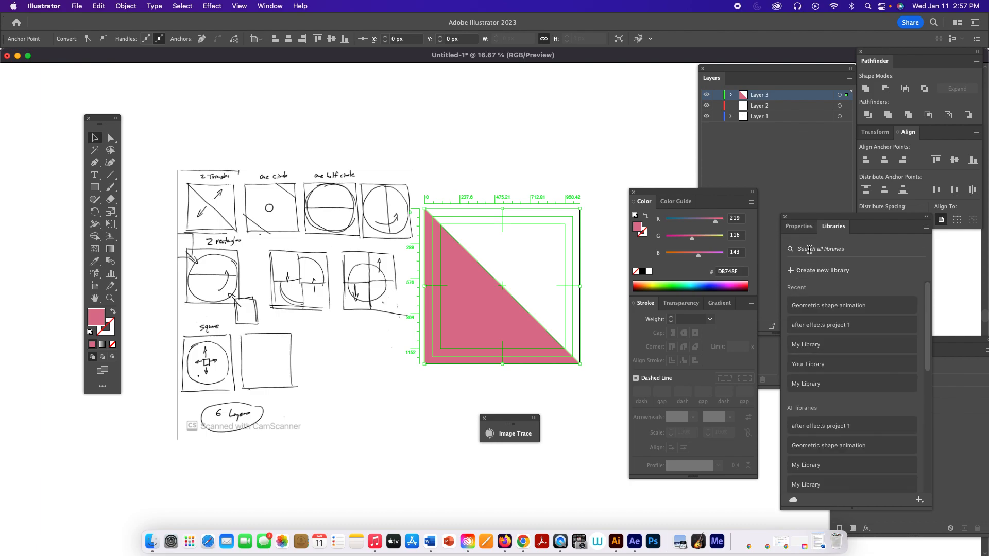
left_click(272, 7)
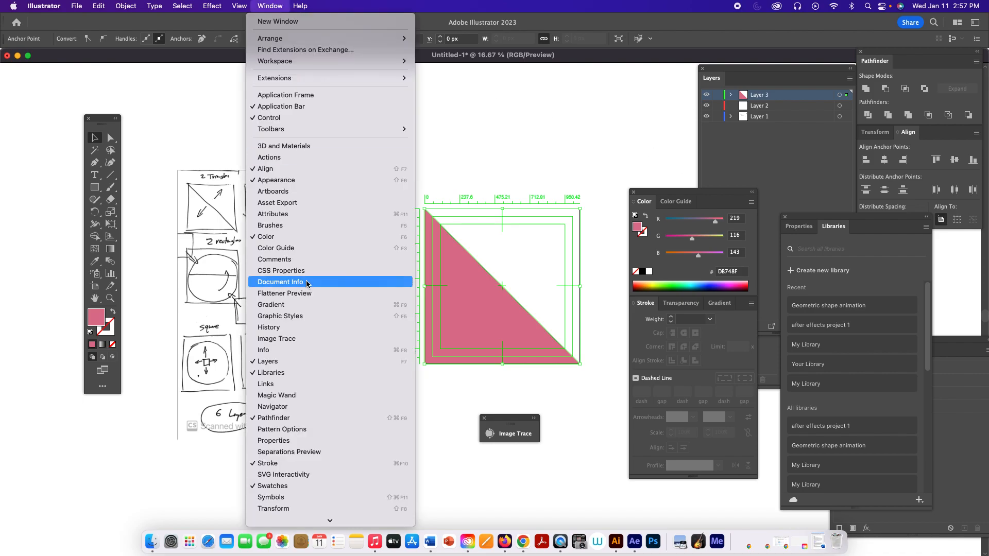
left_click(491, 153)
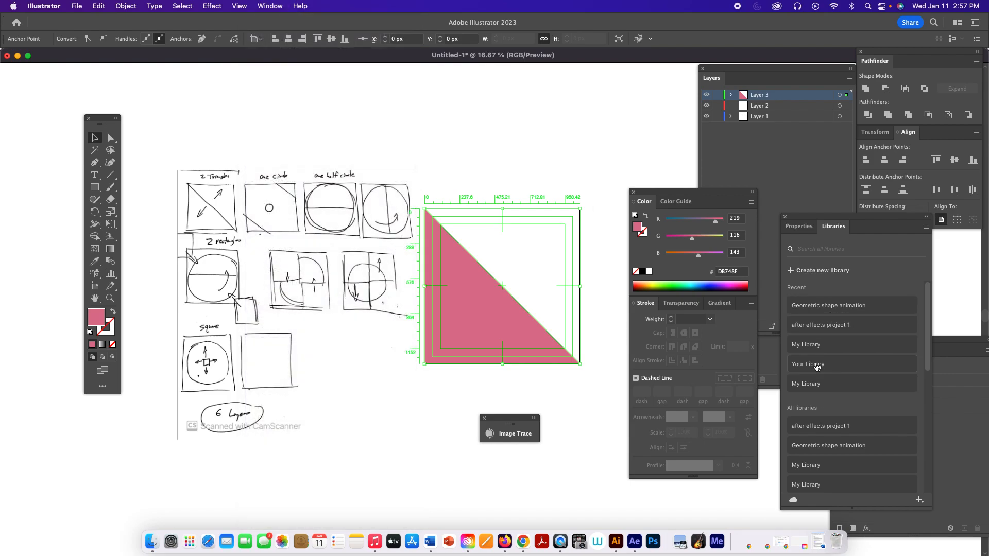
left_click(824, 328)
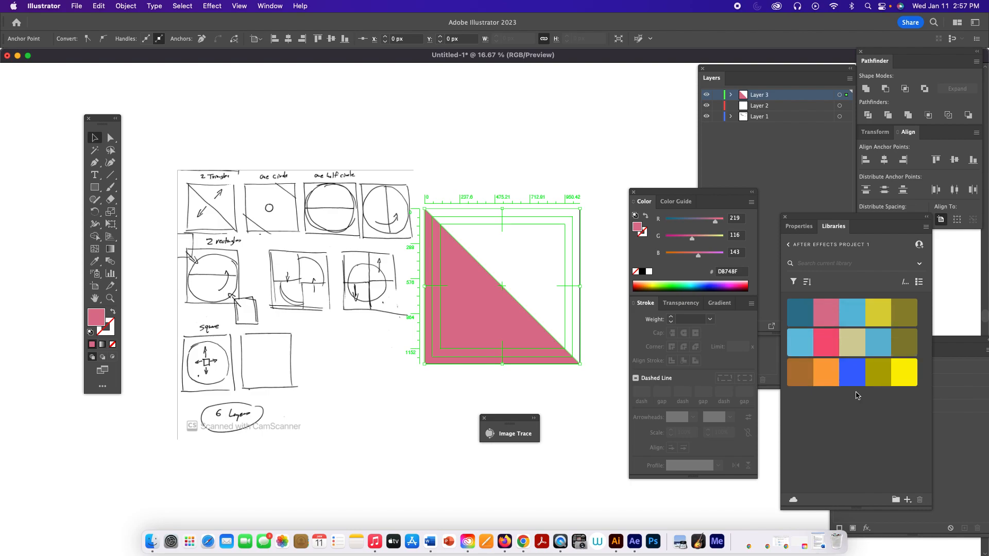
left_click(818, 245)
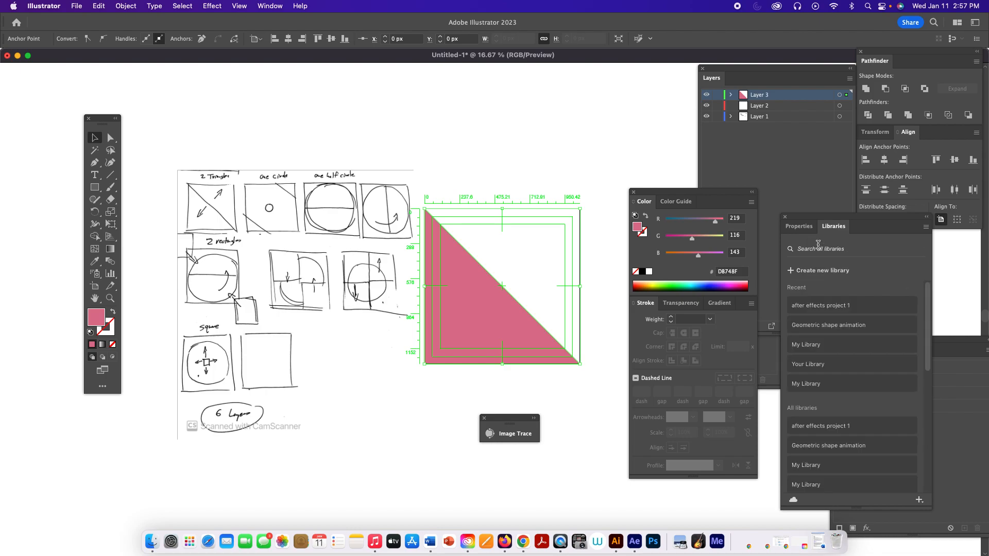
left_click(816, 325)
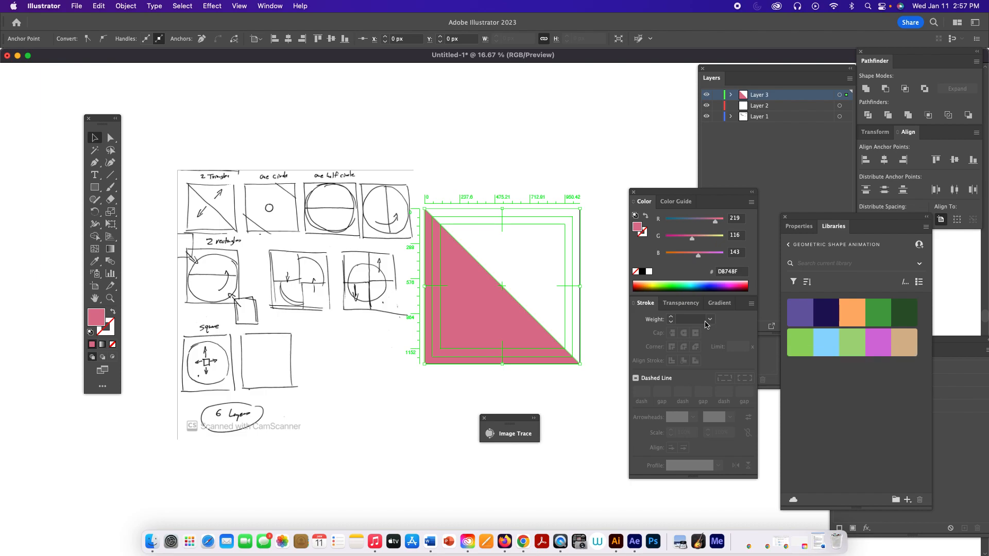
- Fill the triangle on Layer 3 with the purple #6A5AA3 from the saved Triad theme, and deselect it
left_click(500, 336)
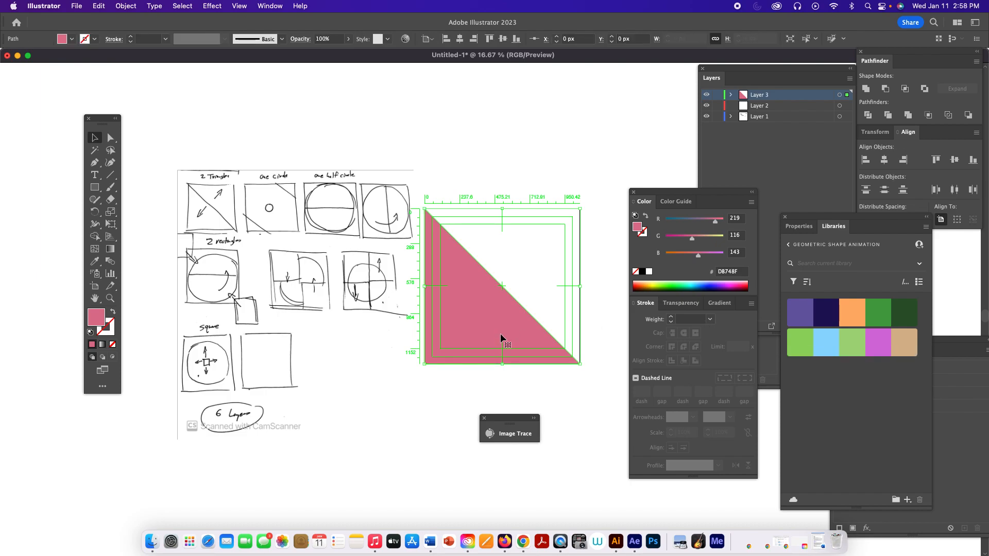
left_click(799, 315)
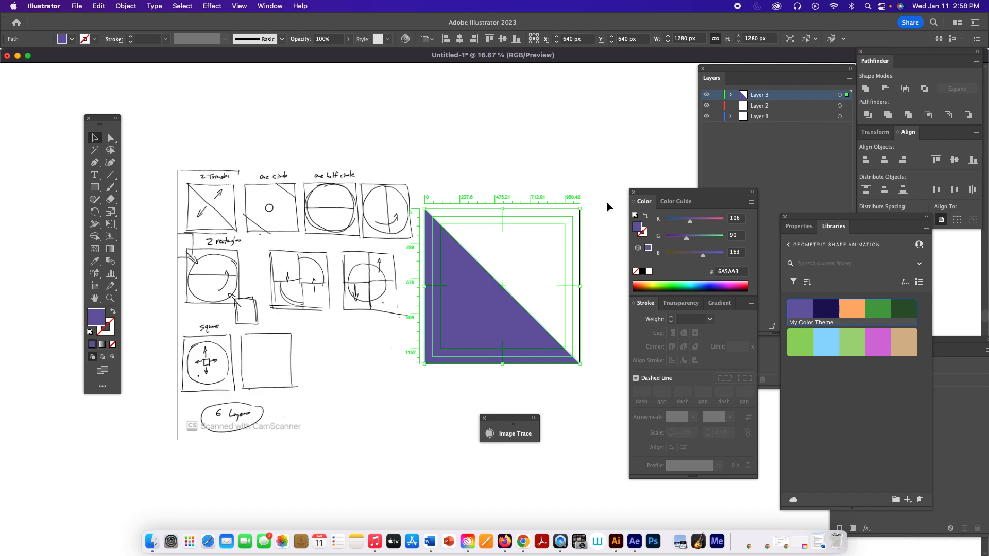
left_click(489, 166)
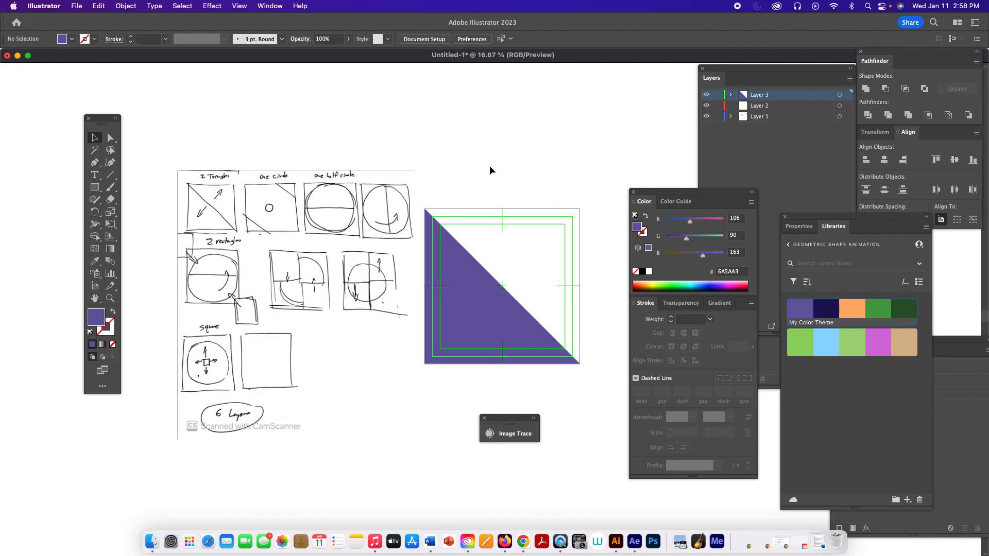
left_click(809, 106)
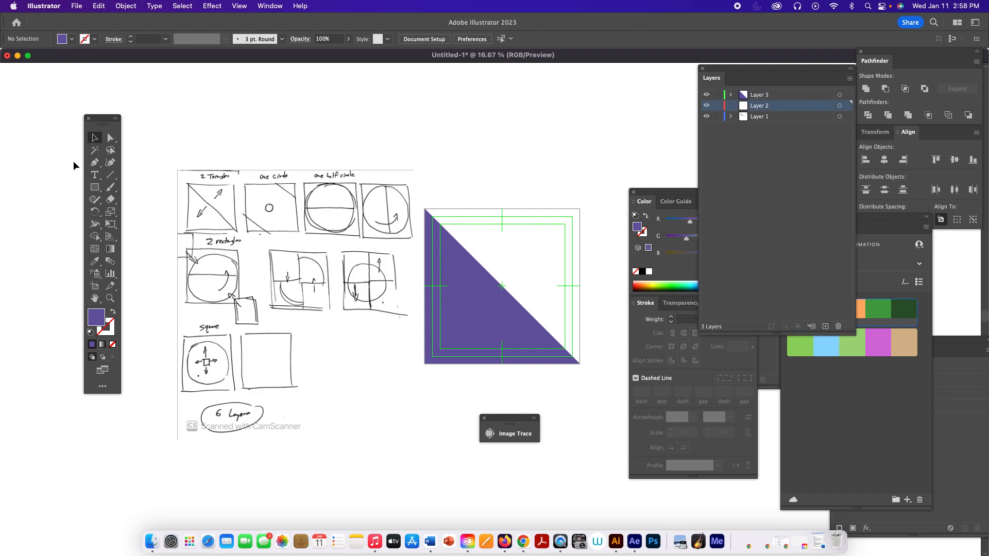
left_click(95, 164)
left_click(269, 6)
left_click(270, 5)
left_click(92, 138)
left_click(456, 272)
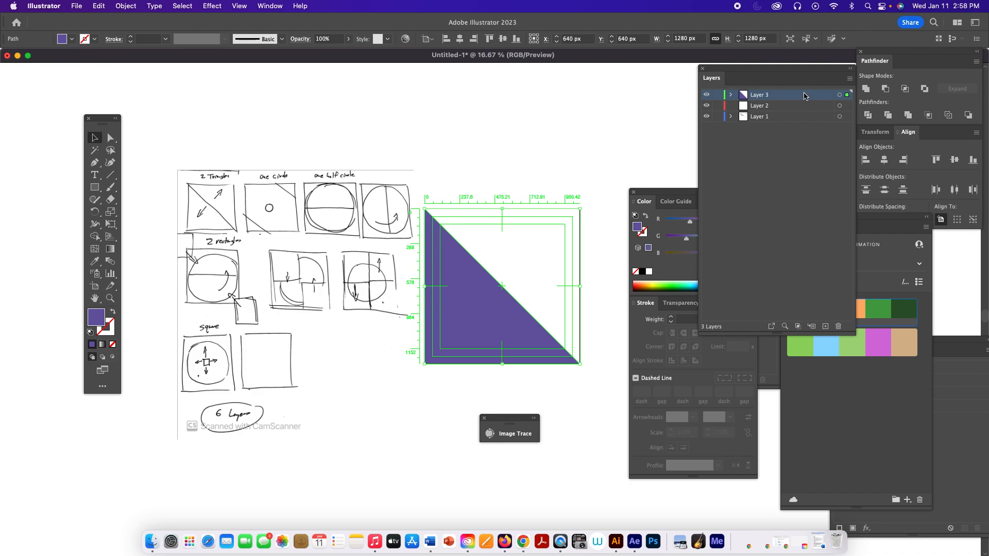
left_click(797, 107)
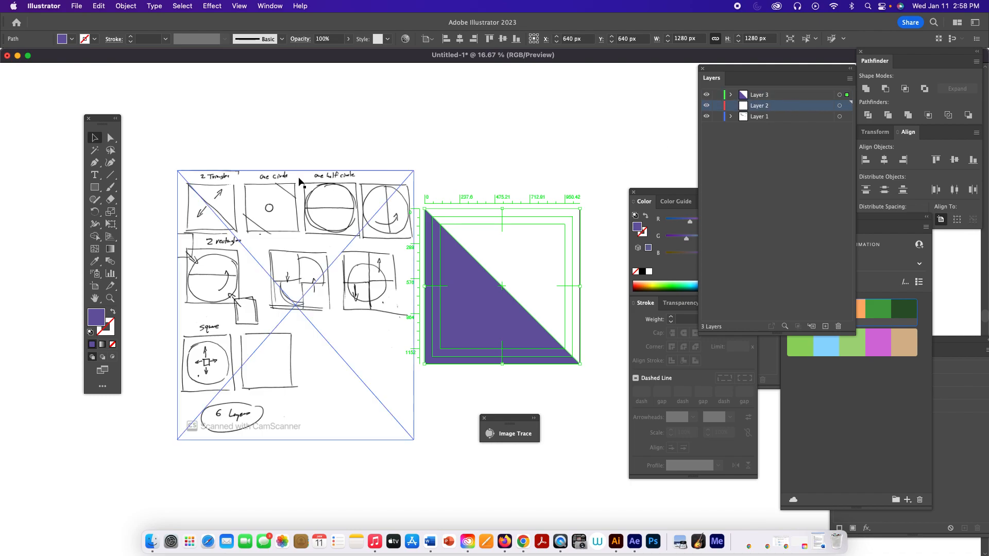
left_click(95, 163)
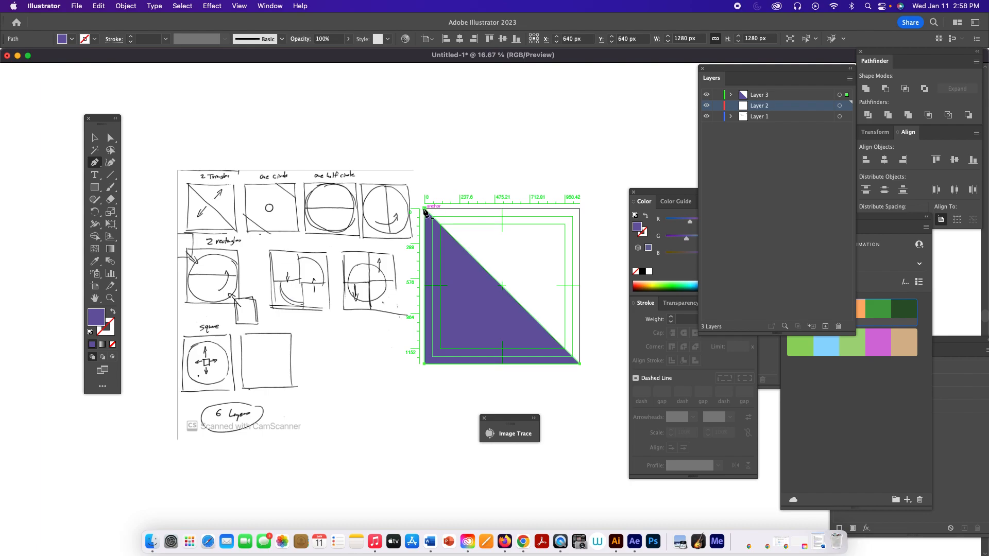
left_click(425, 209)
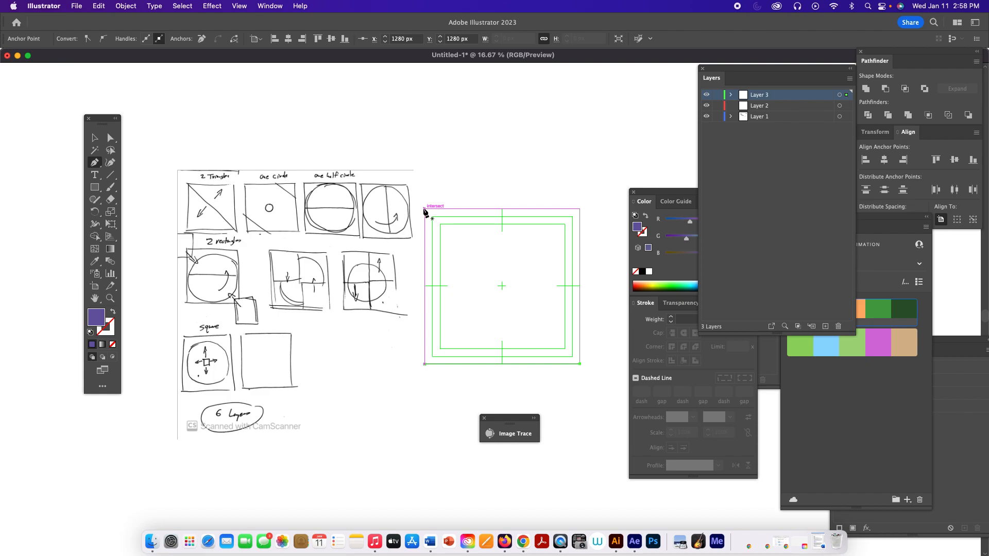
left_click(424, 210)
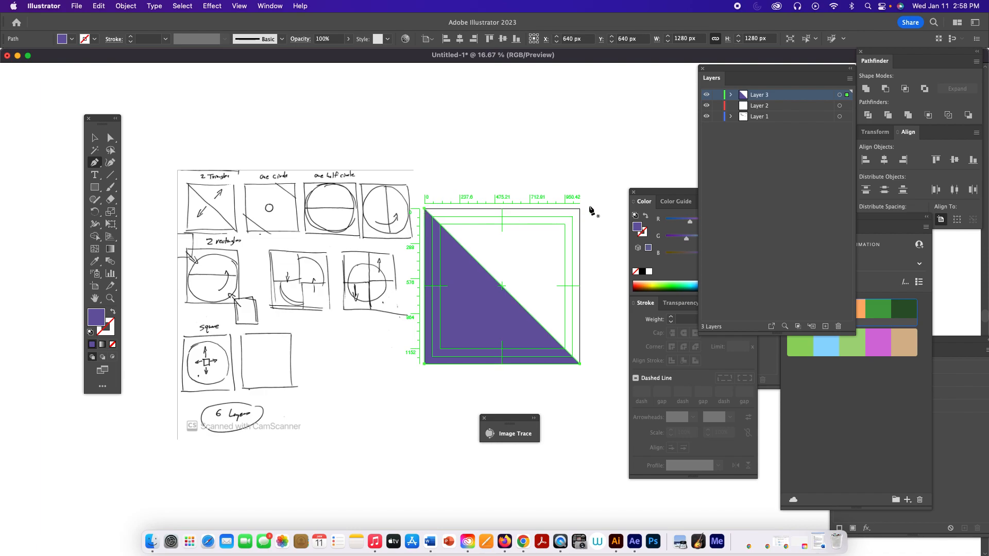
left_click(580, 209)
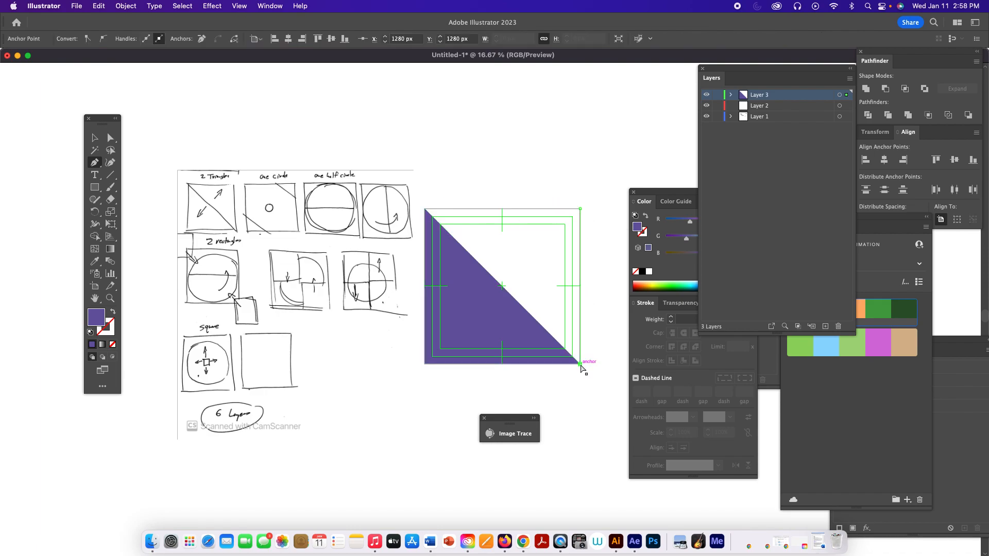
left_click(580, 364)
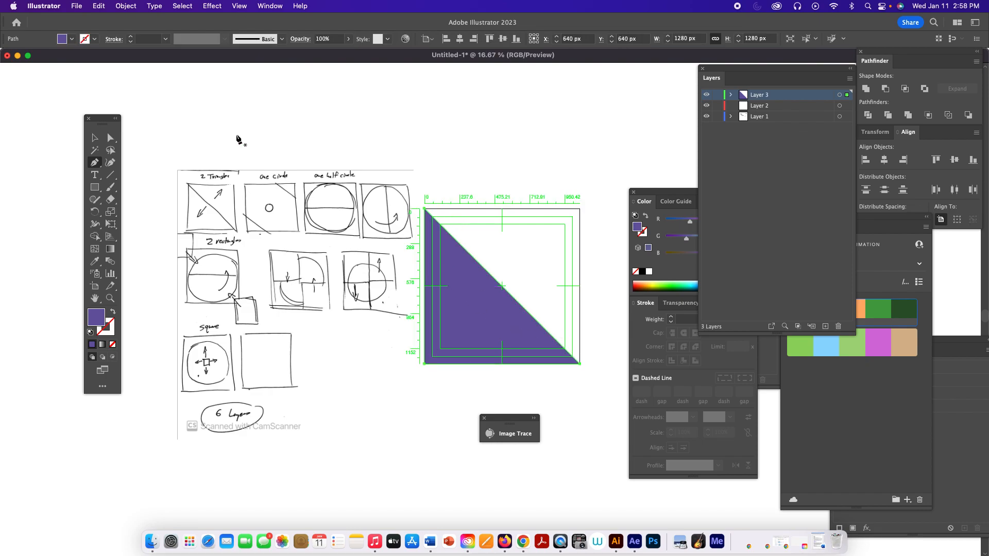
left_click(94, 137)
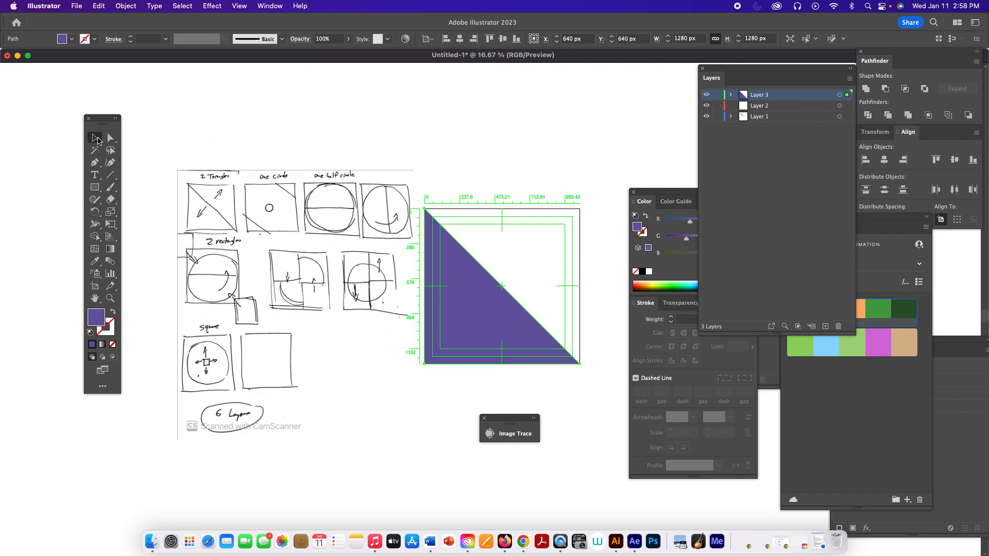
left_click(311, 120)
- Draw a closed triangle over the artboard's upper-right half on Layer 2 with the Pen tool, hiding Layer 3 to close the path
left_click(778, 107)
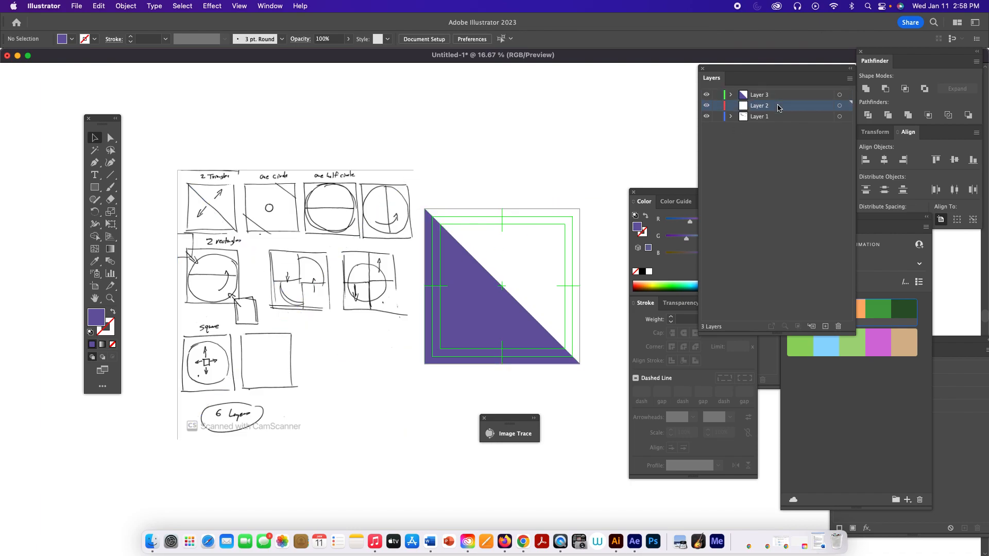
left_click(94, 162)
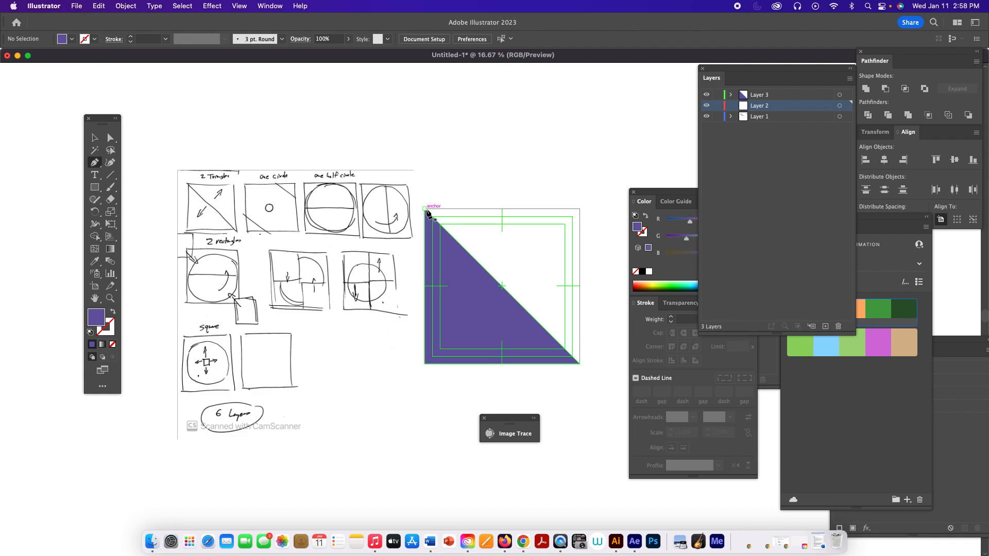
left_click(424, 208)
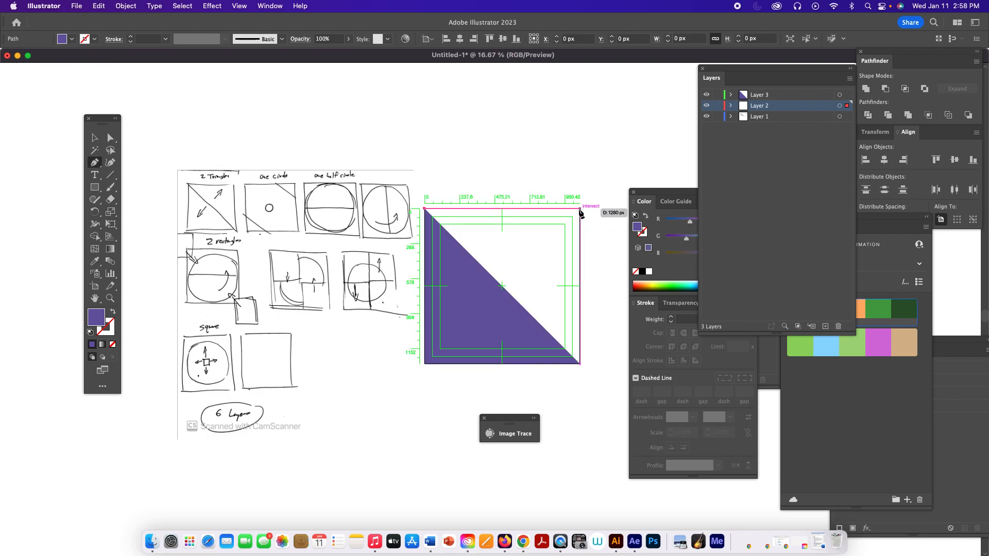
left_click(580, 209)
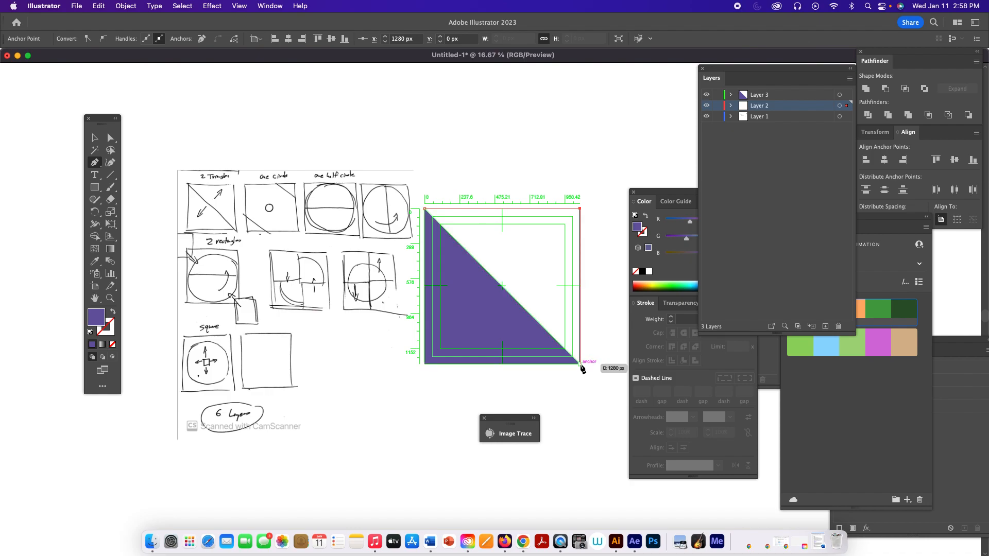
left_click(580, 364)
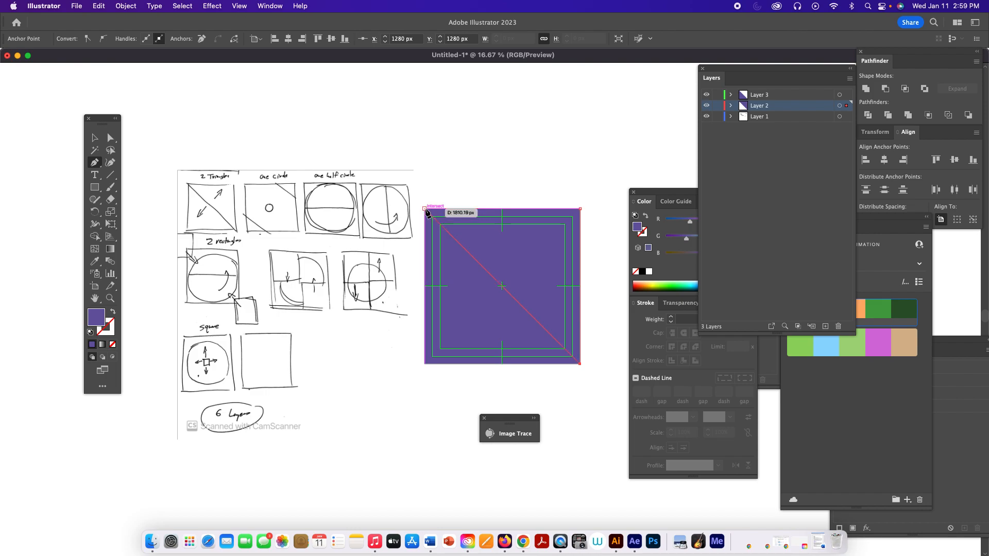
left_click(707, 96)
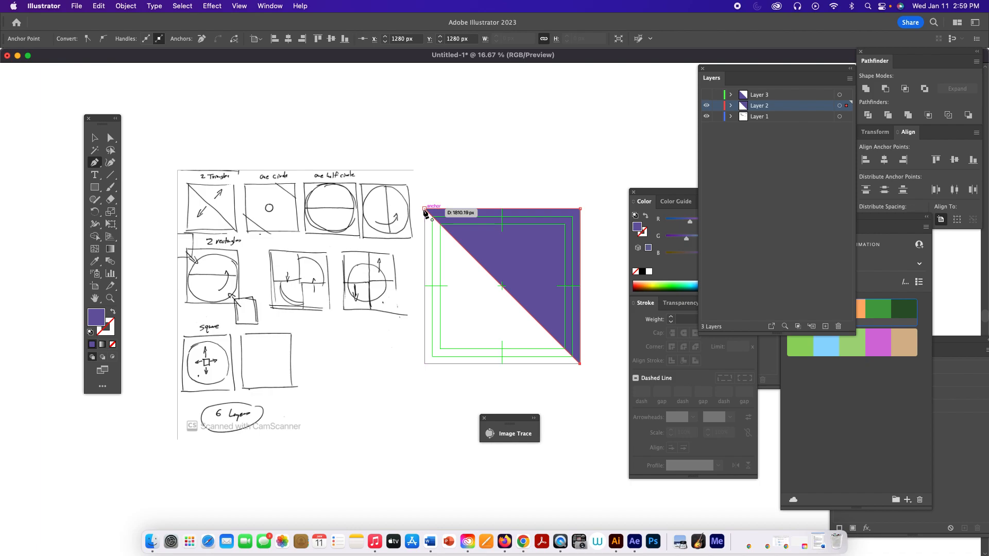
left_click(425, 210)
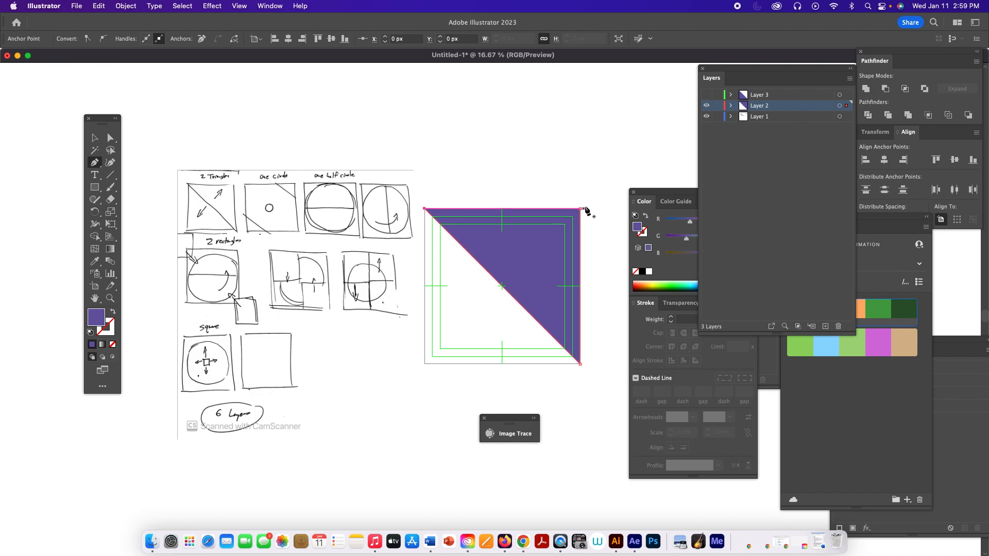
- Toggle the visibility of Layers 3 and 2 to compare the two triangles, leaving both layers shown
left_click(707, 95)
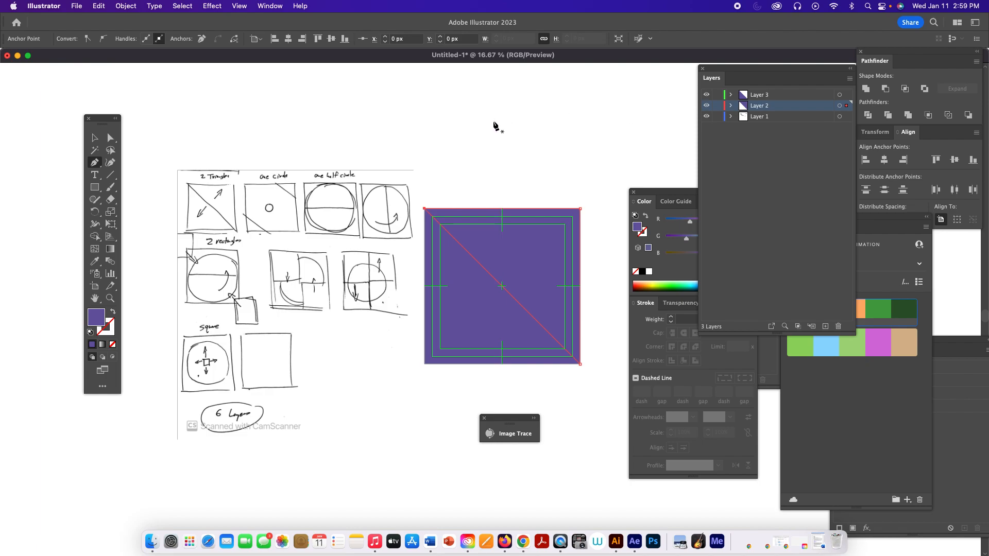
left_click(707, 95)
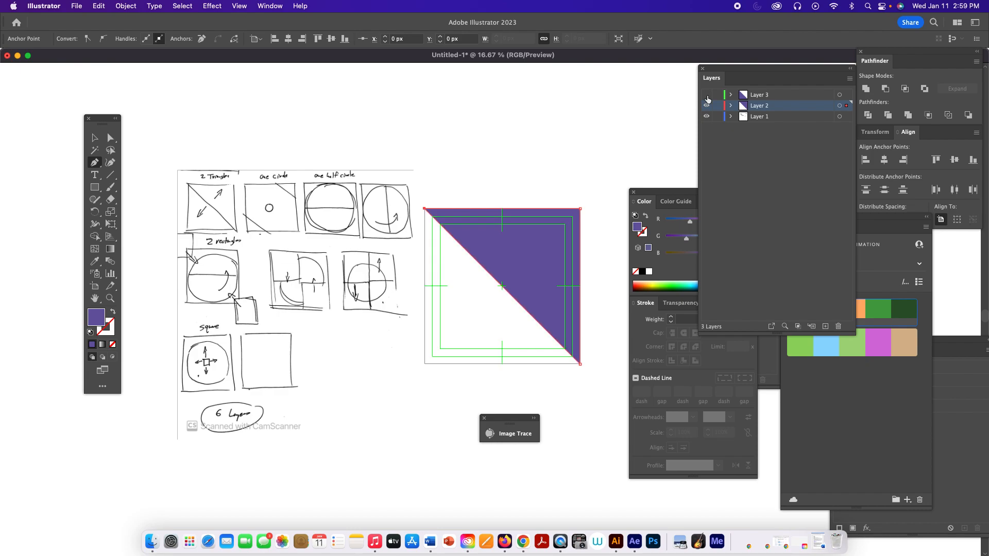
left_click(706, 95)
left_click(706, 95)
left_click(707, 95)
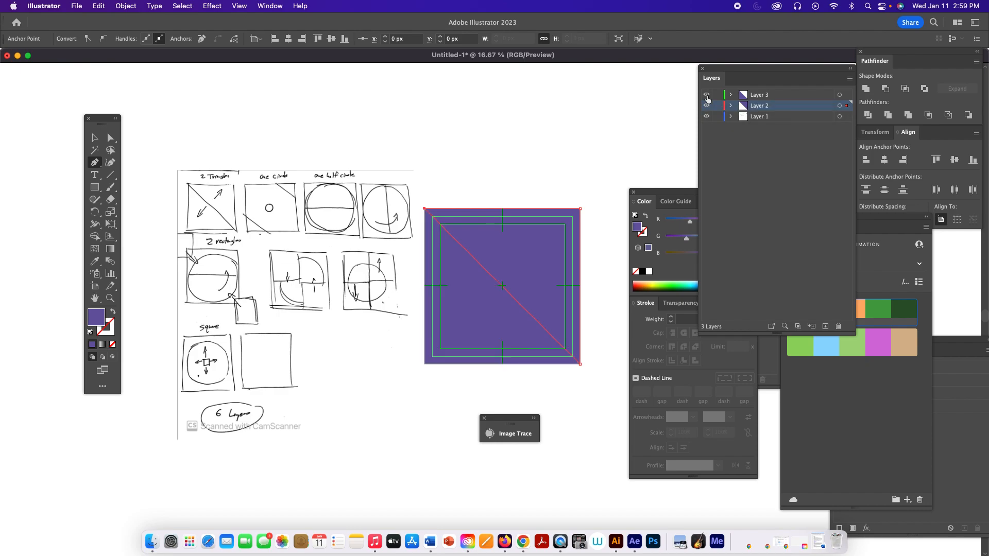
left_click(706, 105)
left_click(706, 106)
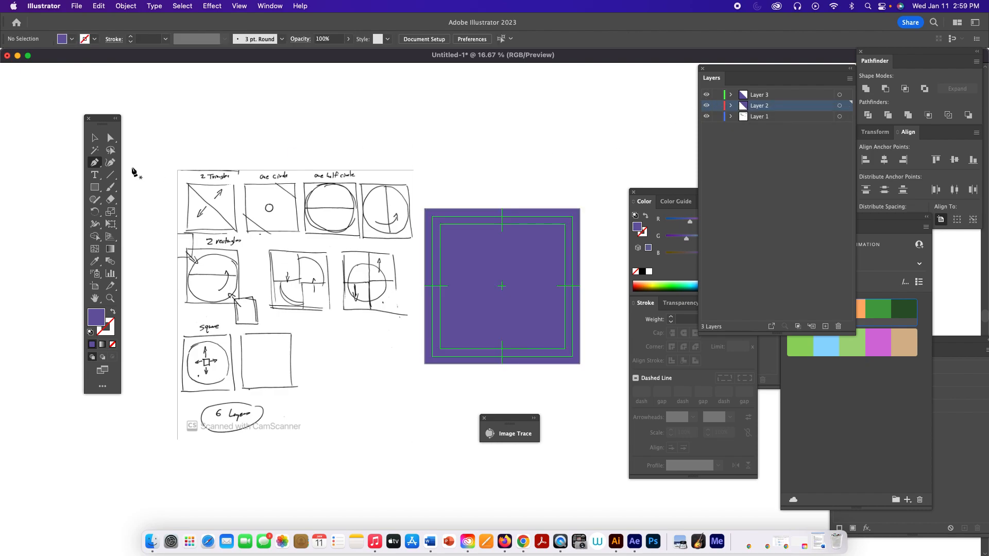
- Try pulling the two triangles apart diagonally toward opposite corners of the artboard, undo both moves, and deselect
left_click(95, 138)
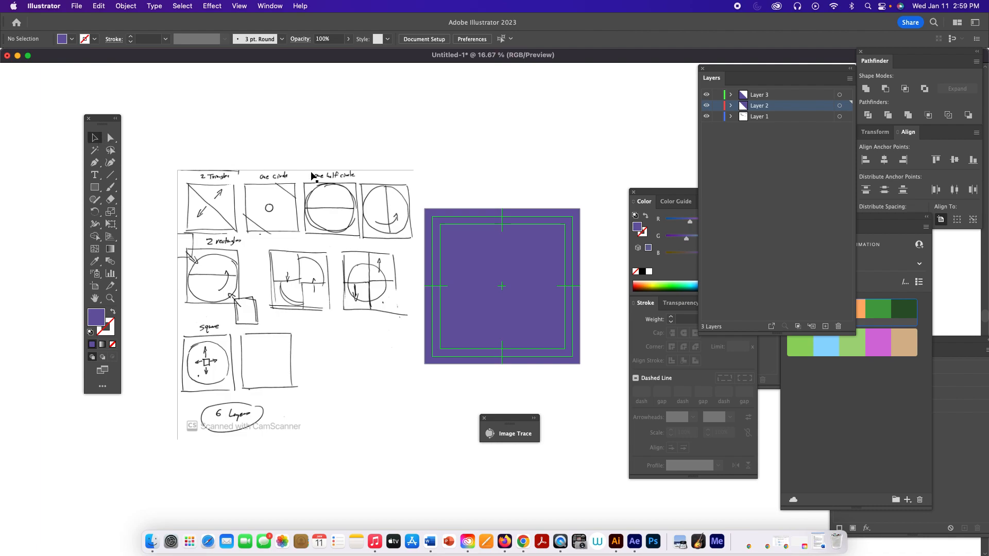
left_click(548, 241)
left_click_drag(548, 241, 592, 193)
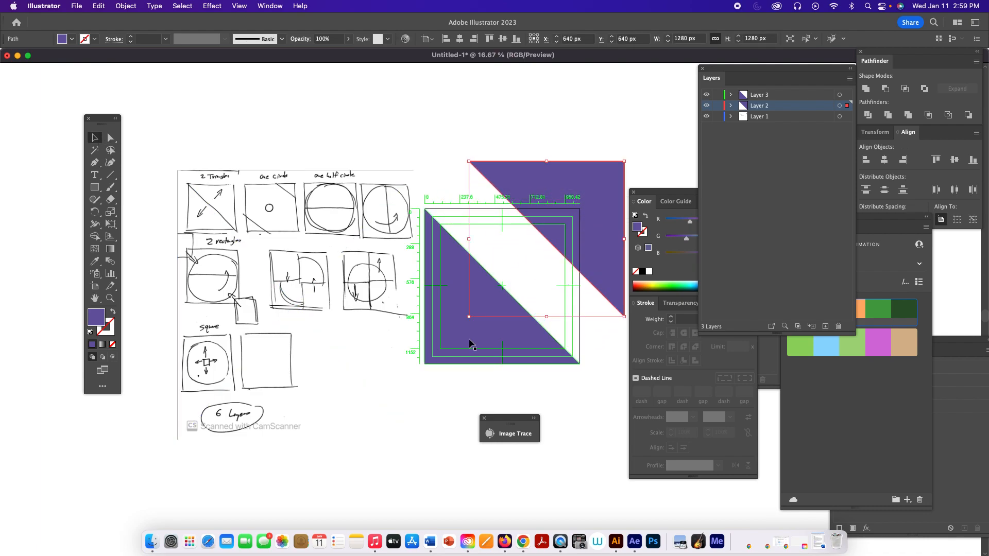
left_click_drag(477, 335, 423, 382)
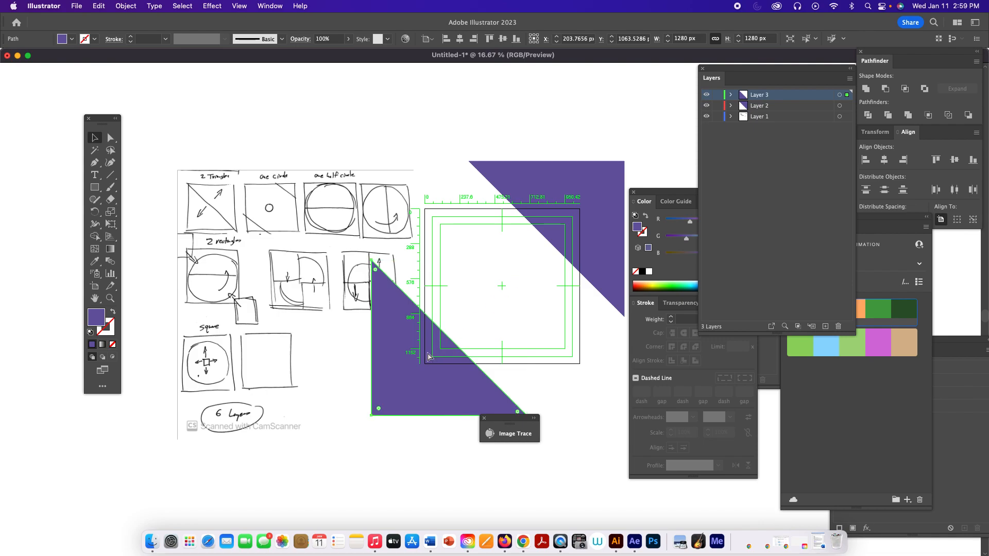
key("super+z")
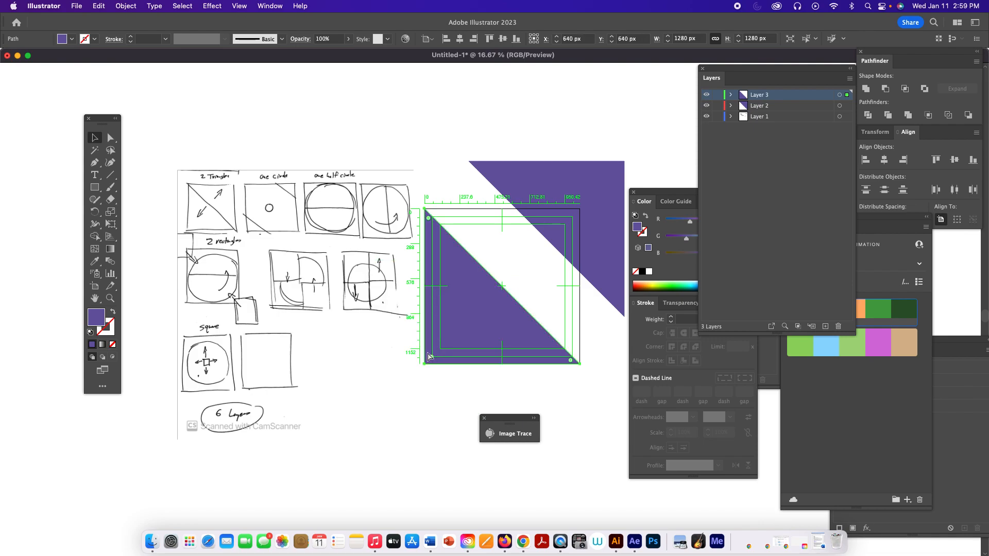
key("super+z")
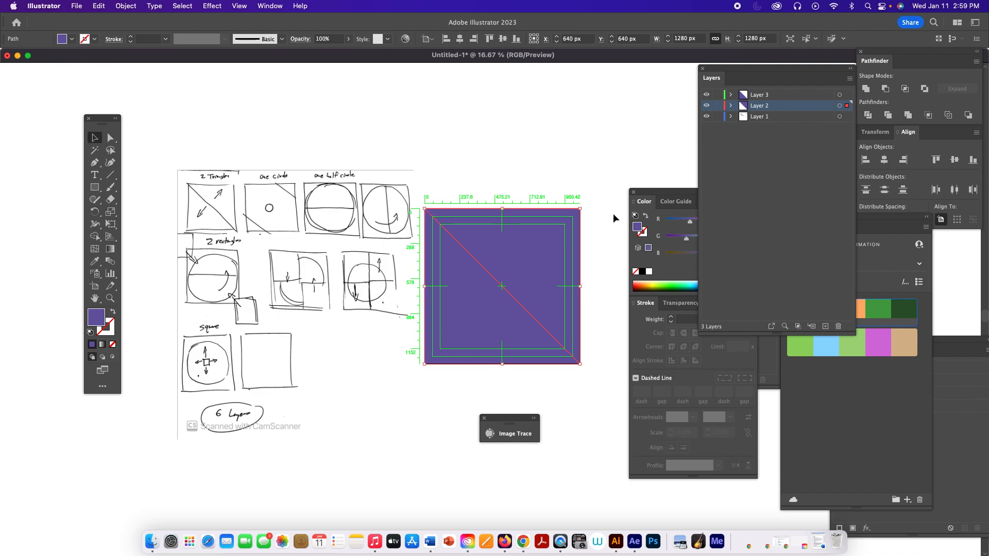
left_click(608, 140)
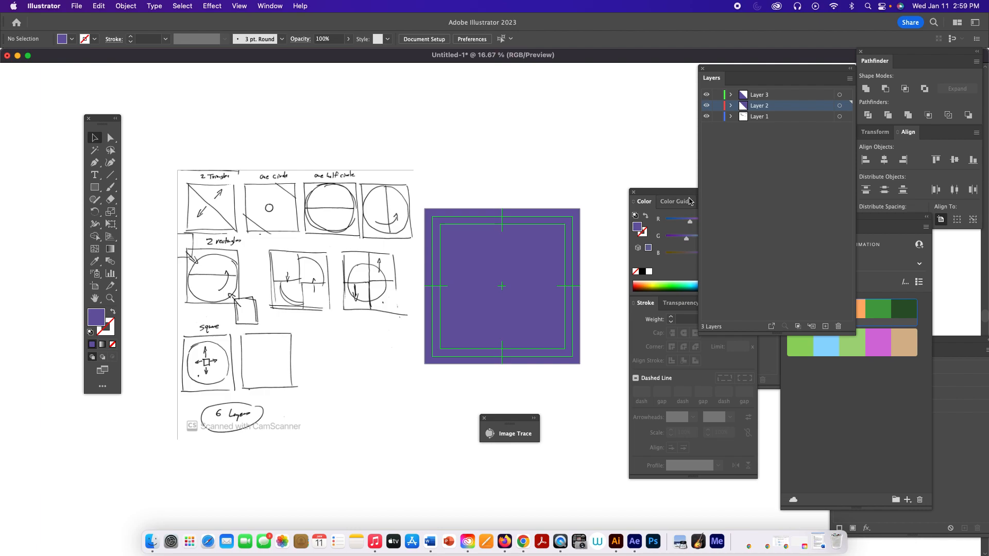
- Add a new layer between Layer 2 and Layer 1, and hide Layers 3 and 2
left_click(825, 327)
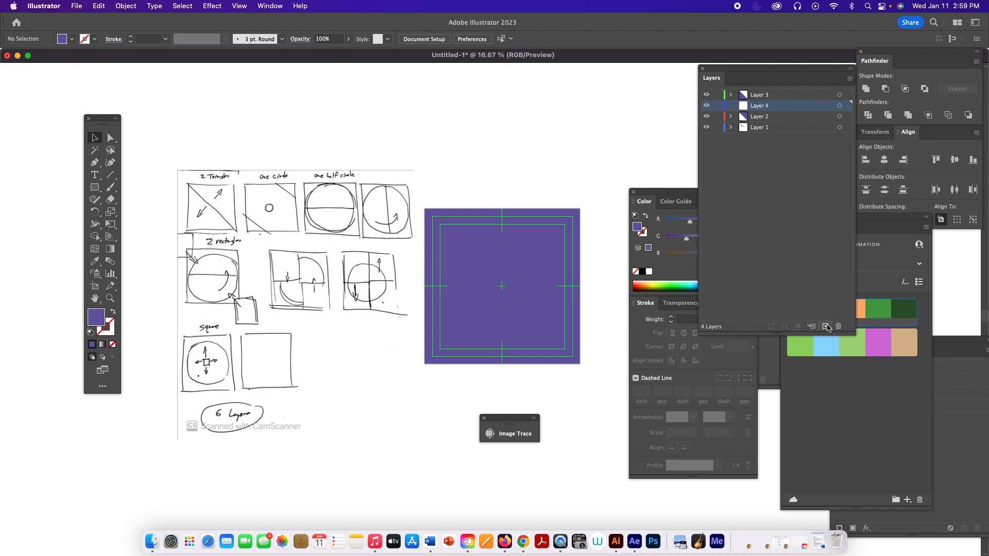
left_click(786, 106)
left_click_drag(786, 106, 786, 121)
left_click(706, 95)
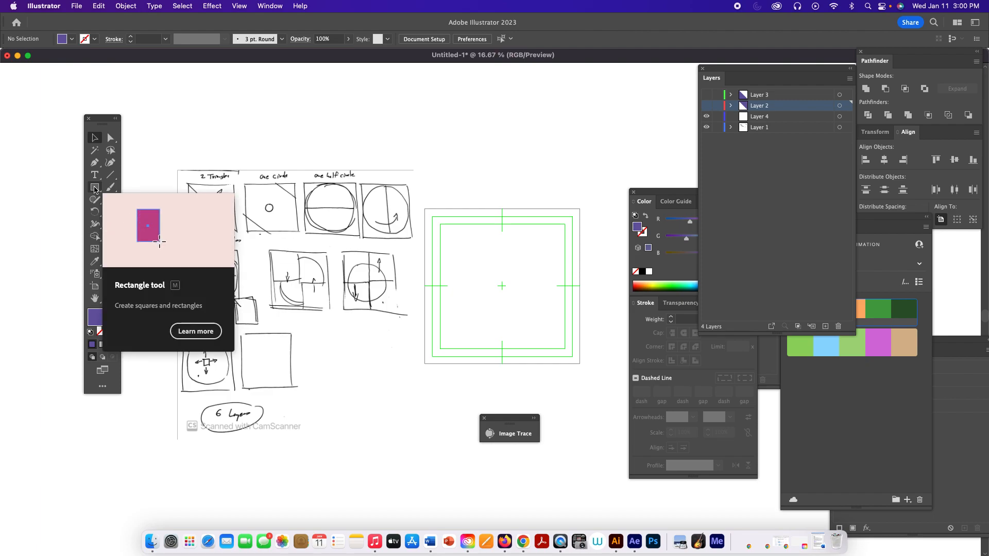
- Activate the Ellipse tool, and show Layer 2 again as the active drawing layer
left_click(100, 192)
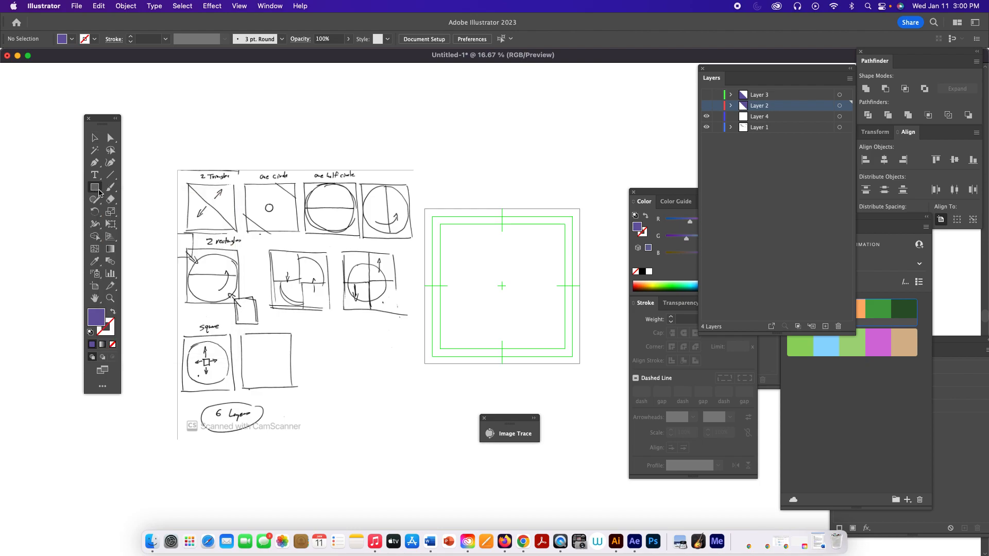
left_click(99, 192)
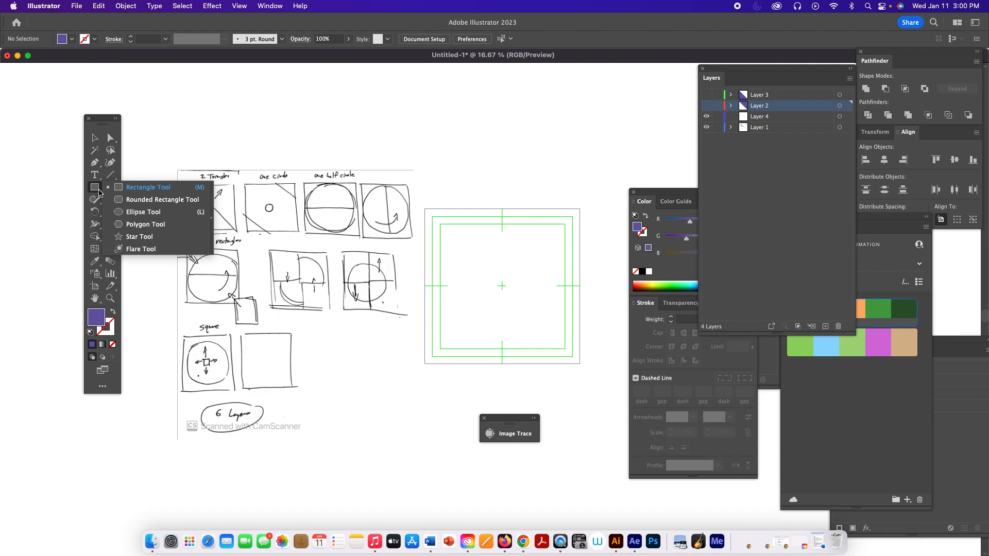
left_click(96, 190)
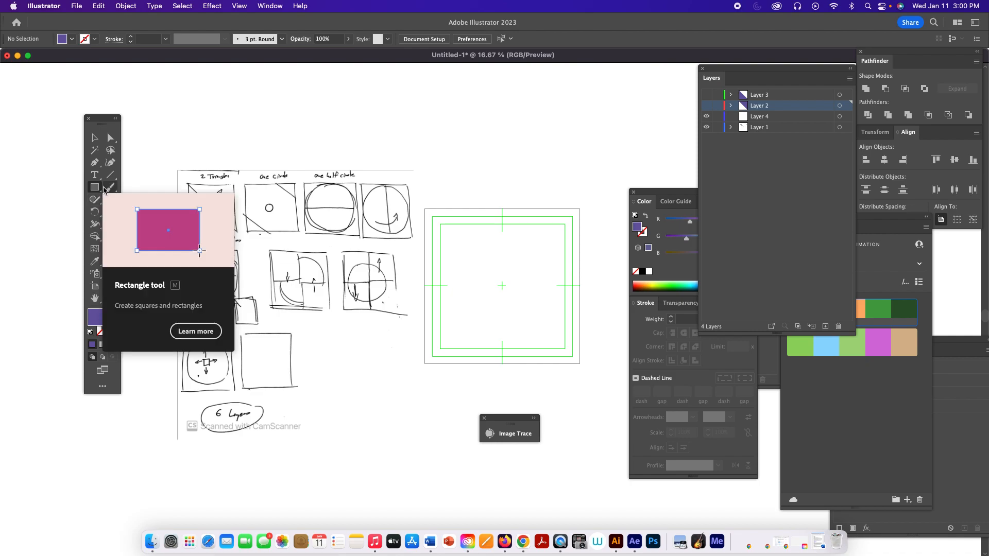
left_click(98, 191)
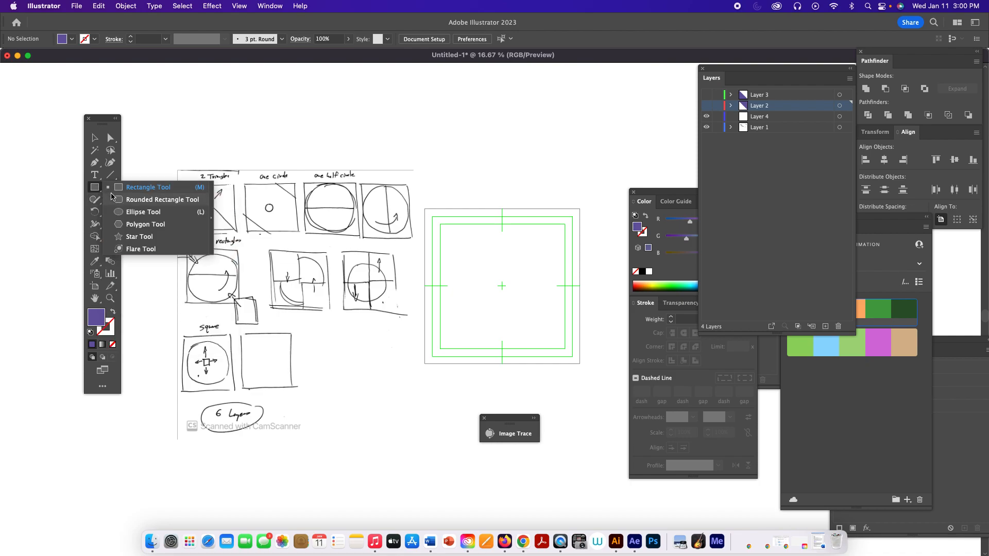
left_click(130, 212)
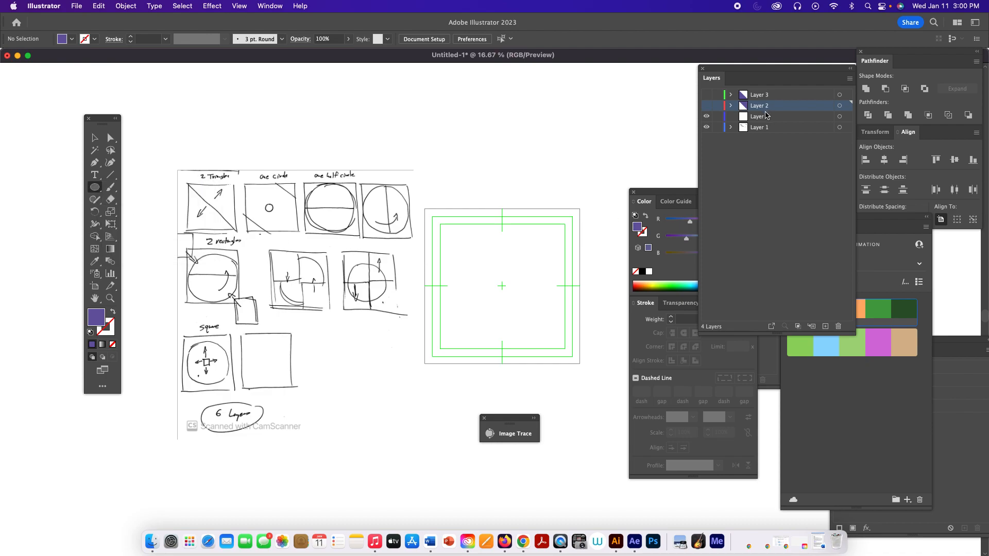
left_click(773, 120)
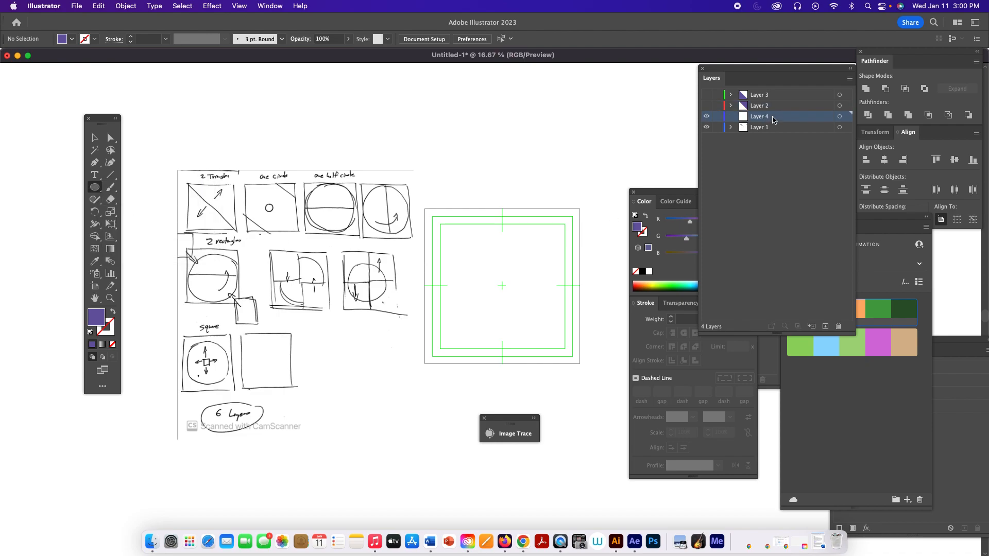
left_click(706, 106)
left_click(772, 108)
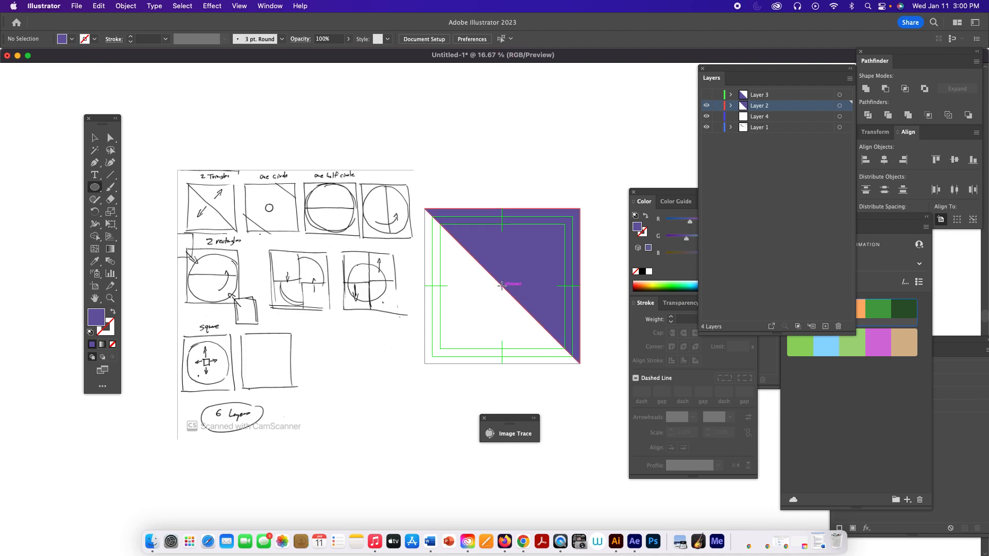
- Try drawing ellipses across the triangle's diagonal near the artboard's center, undoing each one
left_click_drag(483, 262, 528, 322)
key("super+z")
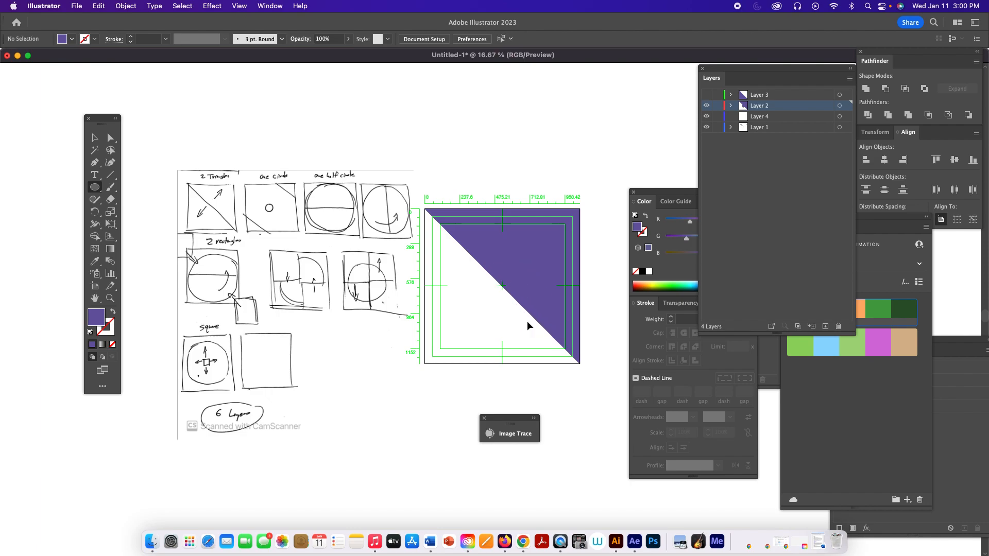
left_click_drag(482, 267, 543, 333)
key("super+z")
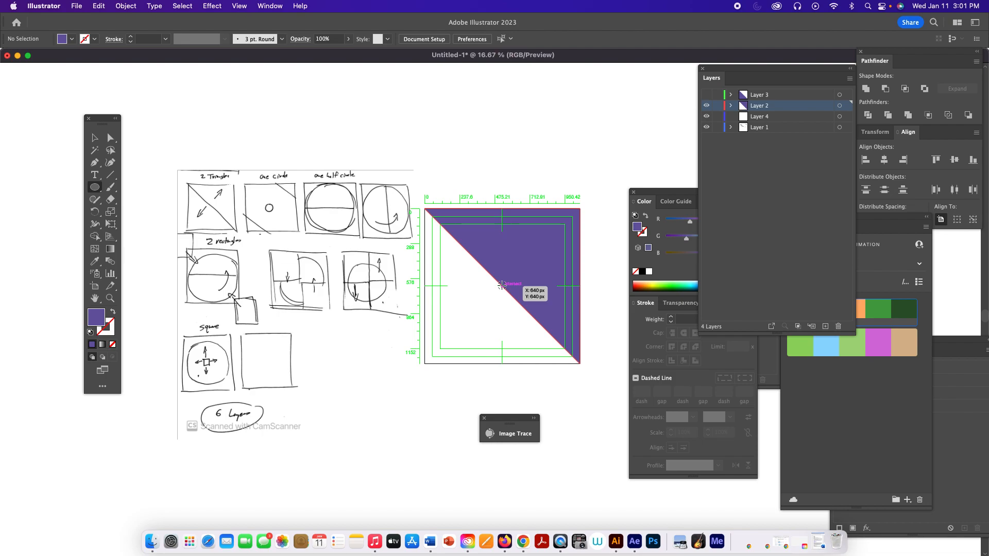
- Draw a circle about 1033 px in diameter from the artboard's center, fill it with the saved Triad theme's medium green, and deselect it
left_click_drag(502, 285, 565, 309)
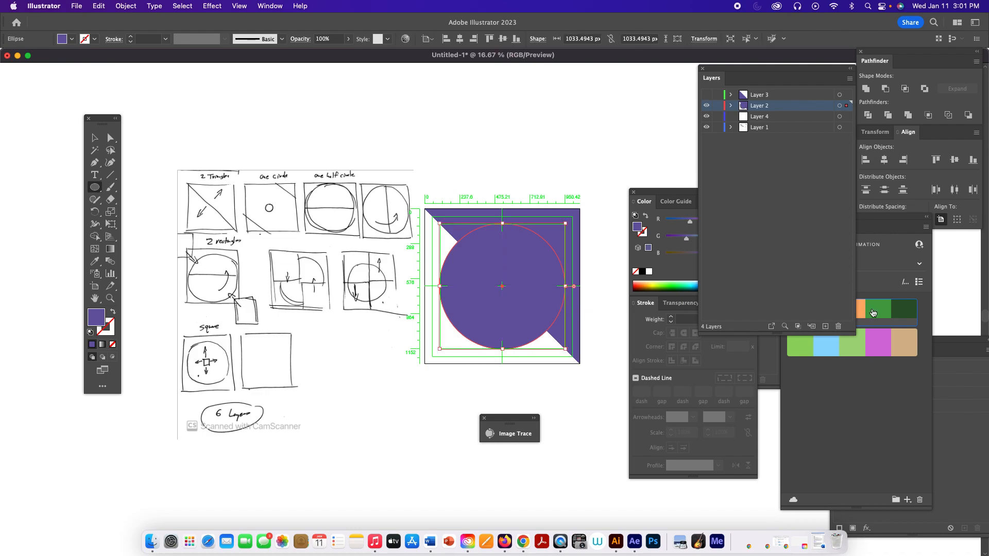
left_click(878, 312)
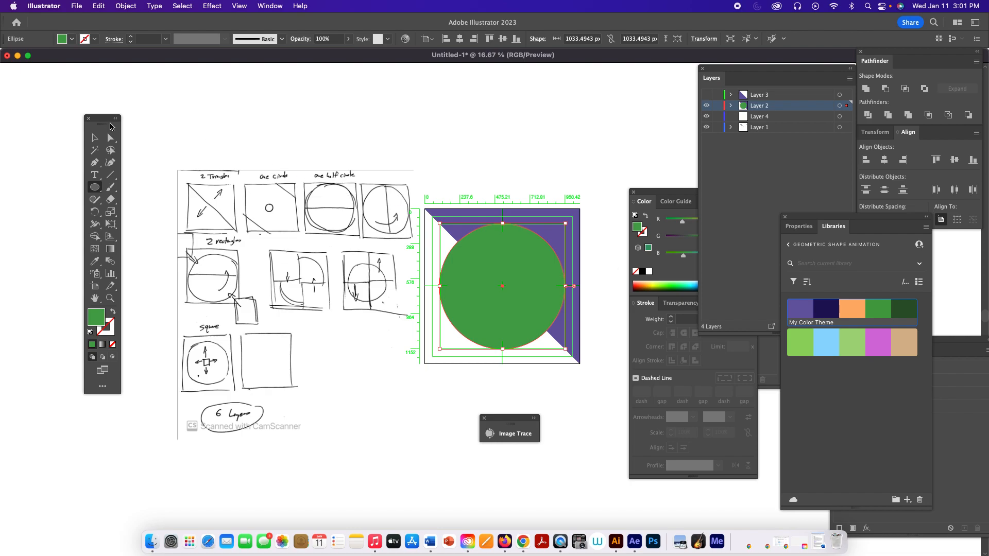
left_click(95, 137)
left_click(475, 160)
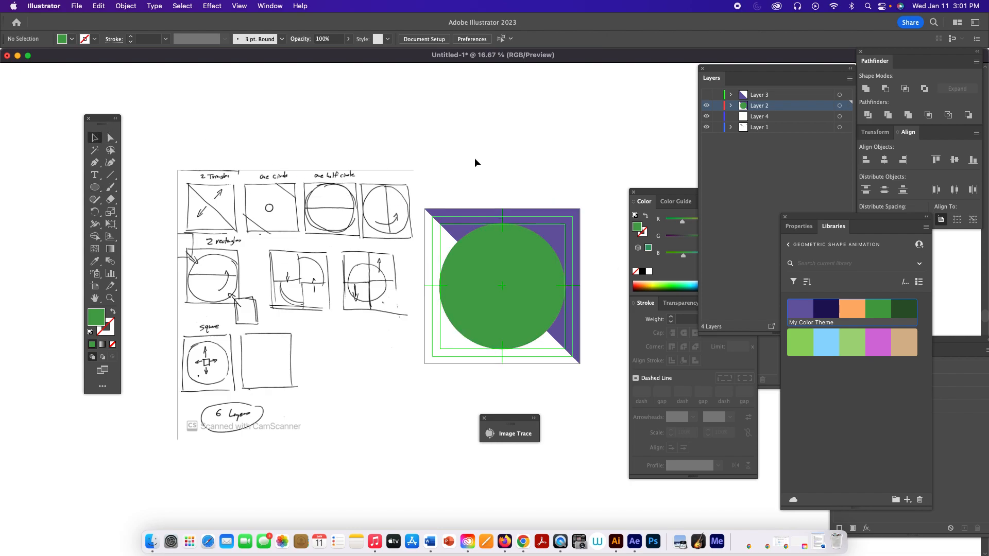
- Select only the green circle and move it from Layer 2 to Layer 4
left_click(510, 252)
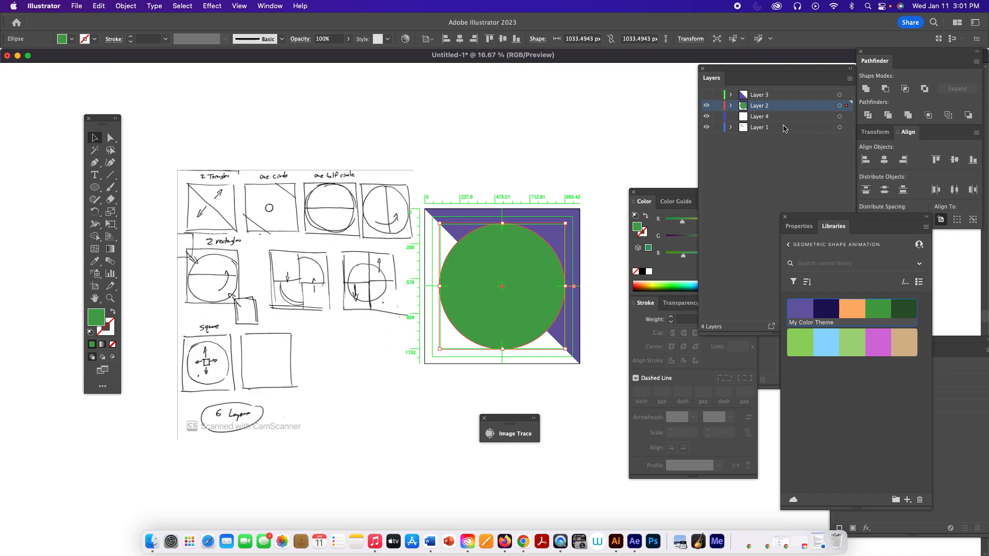
left_click(534, 121)
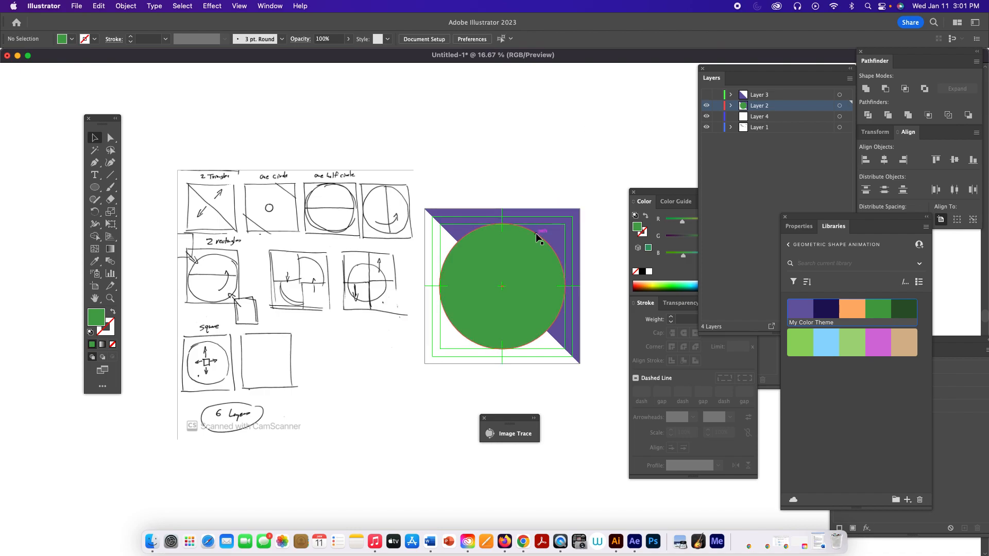
left_click(531, 249)
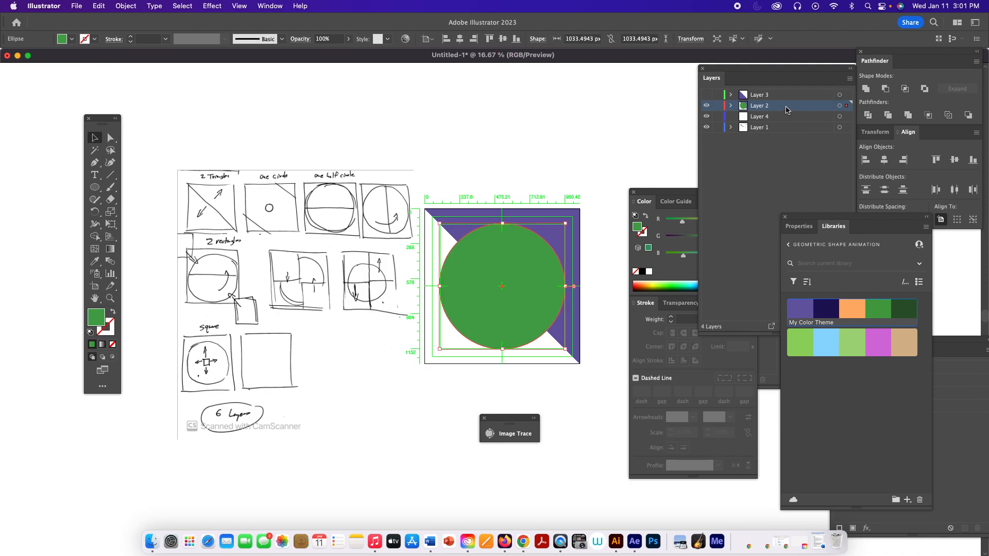
left_click(840, 108)
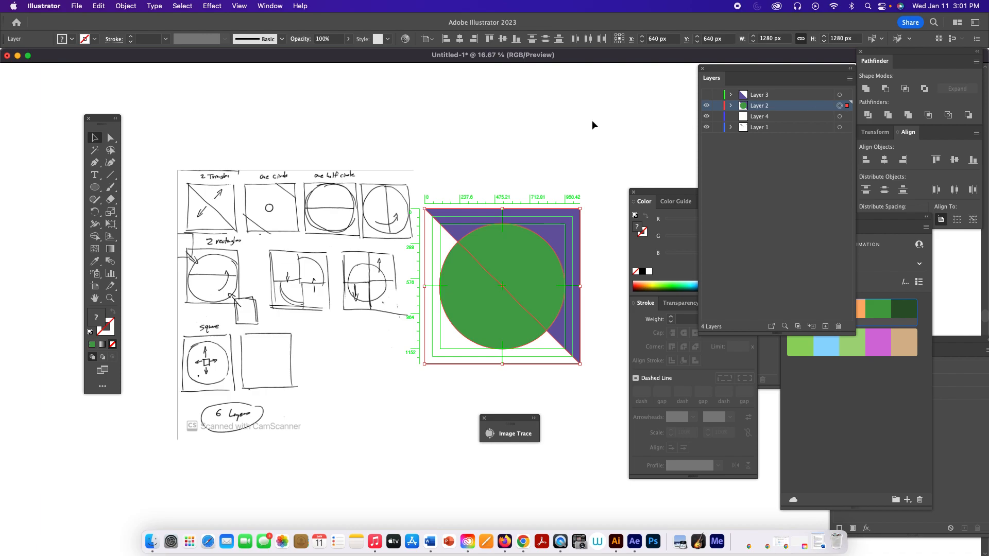
left_click(569, 116)
left_click(483, 274)
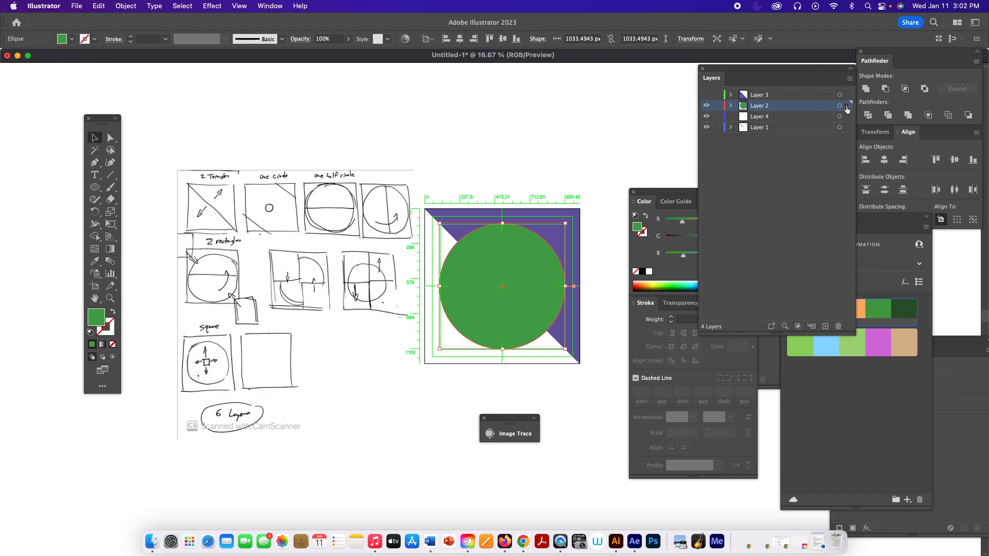
left_click_drag(846, 109, 848, 119)
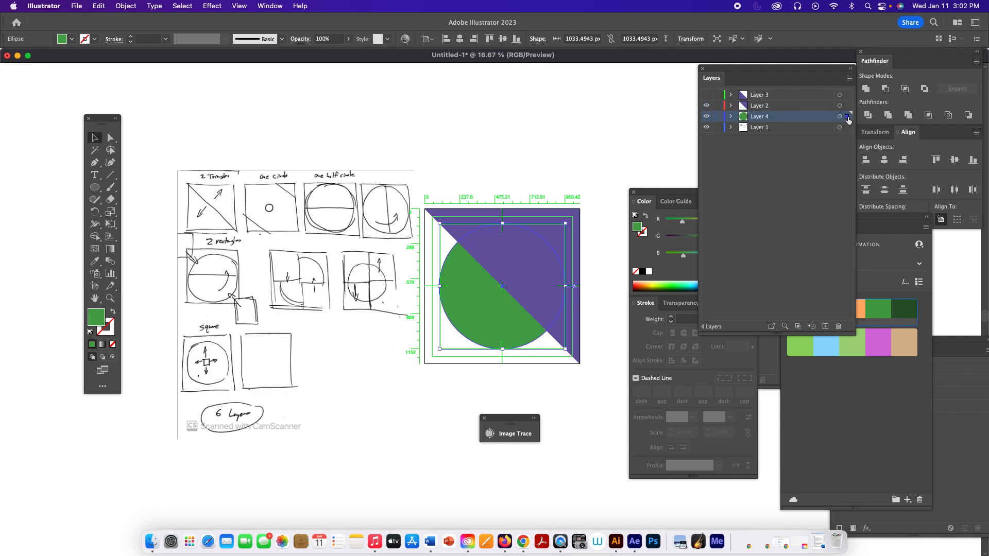
- Hide Layers 3 and 2, deselect the green circle, and duplicate Layer 4
left_click(707, 95)
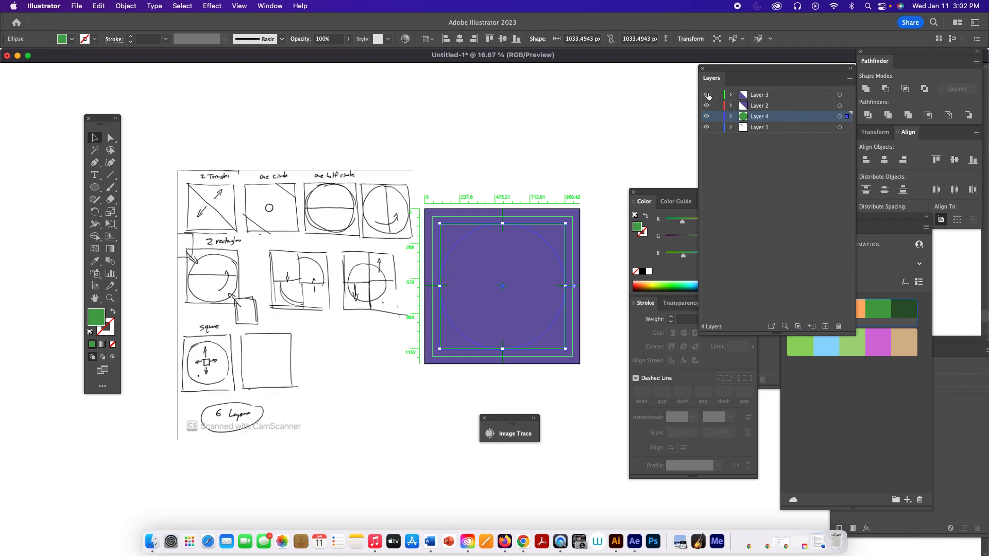
left_click(708, 95)
left_click(706, 106)
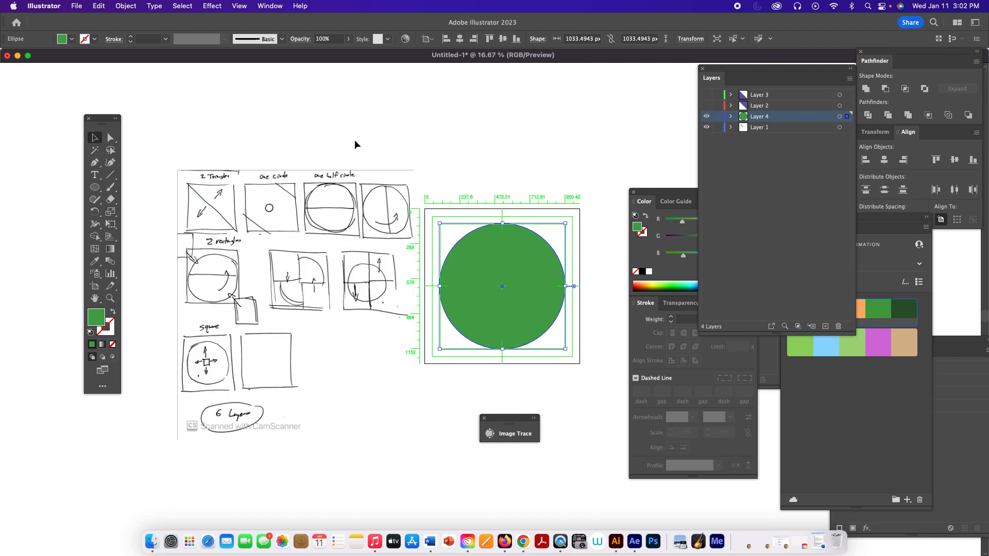
left_click(447, 143)
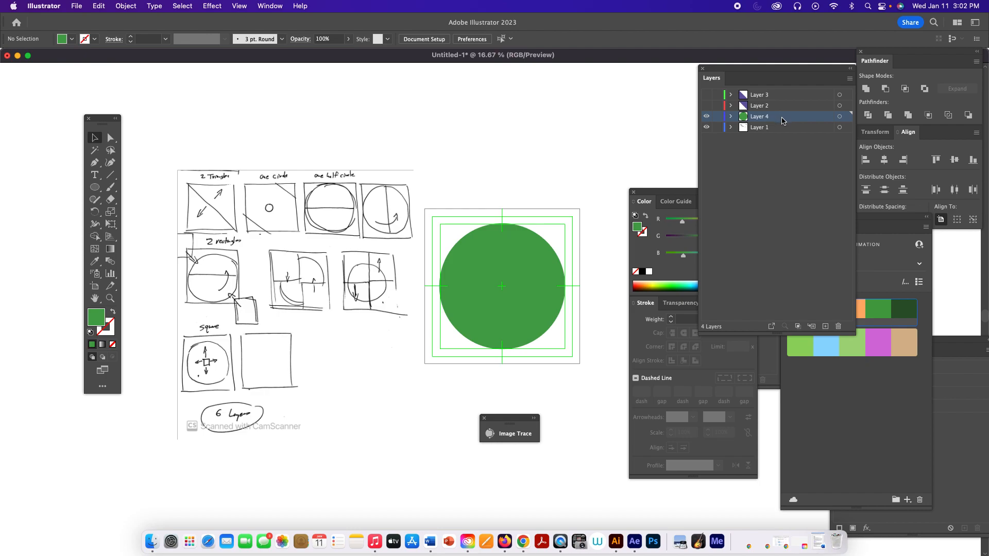
left_click_drag(782, 120, 826, 328)
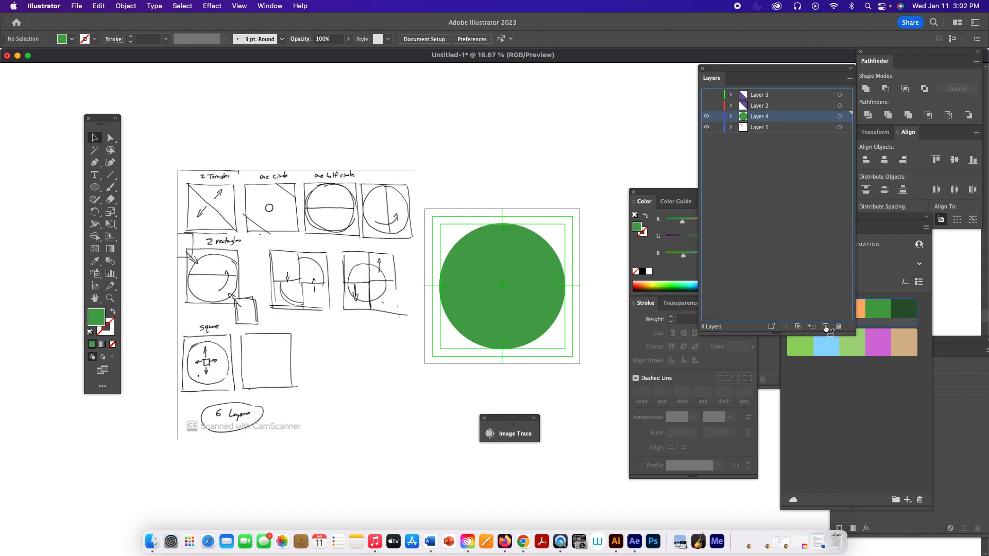
left_click_drag(826, 328, 826, 330)
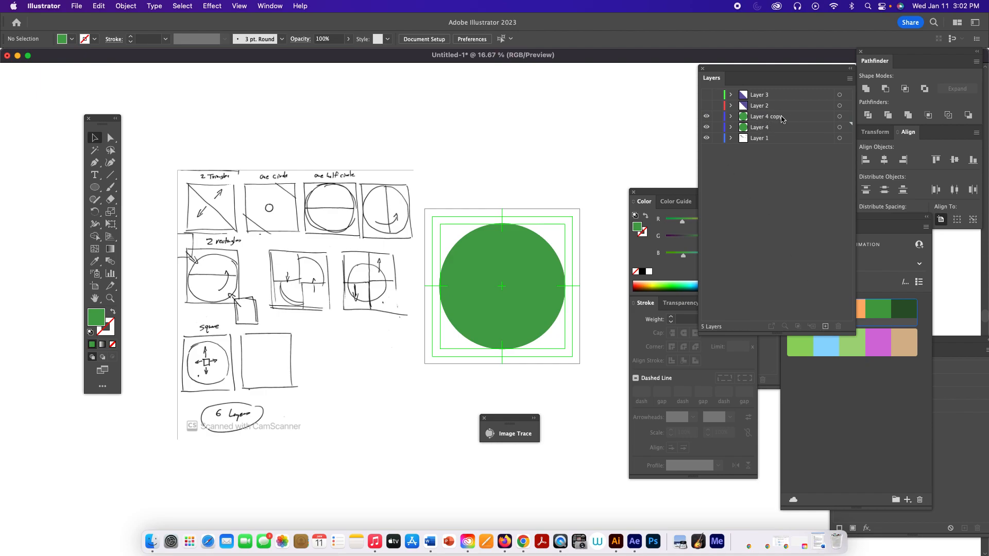
- Undo the last layer duplication, select Layer 4, and duplicate it again
key("super+z")
left_click(850, 79)
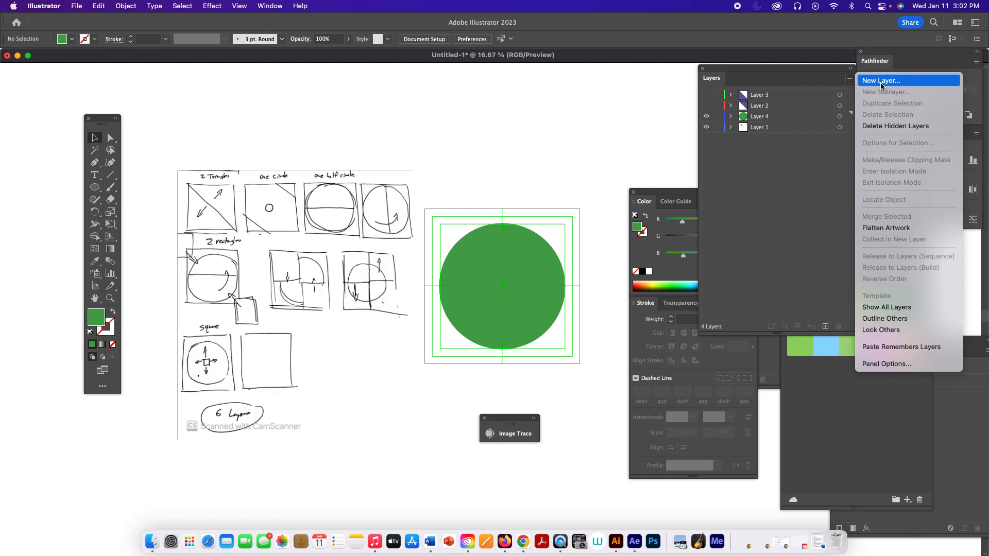
left_click(734, 178)
left_click(769, 120)
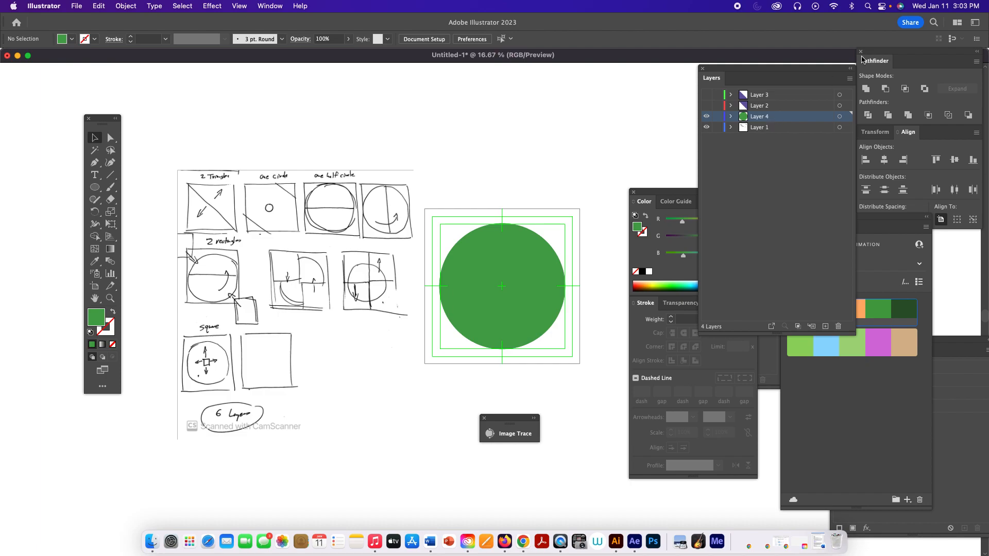
left_click(850, 80)
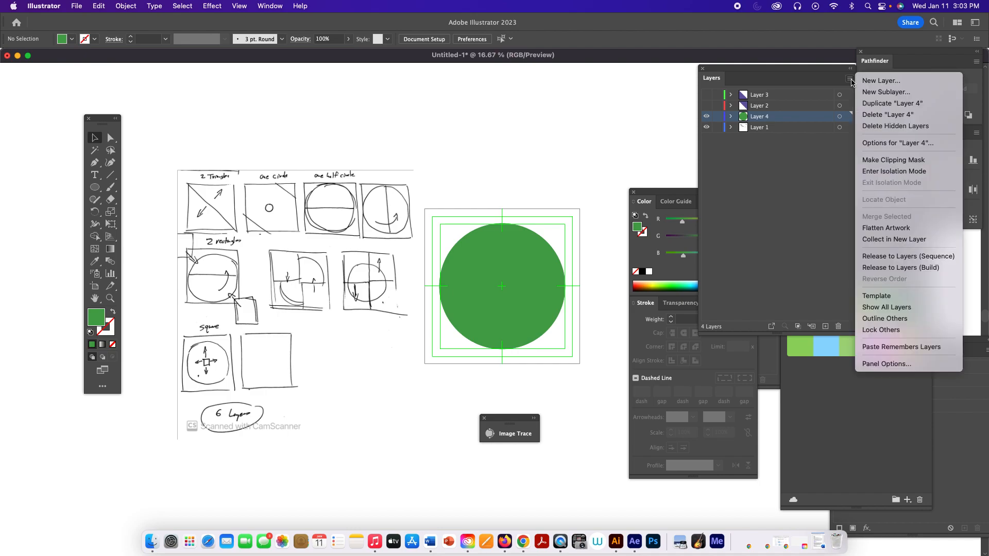
left_click(888, 105)
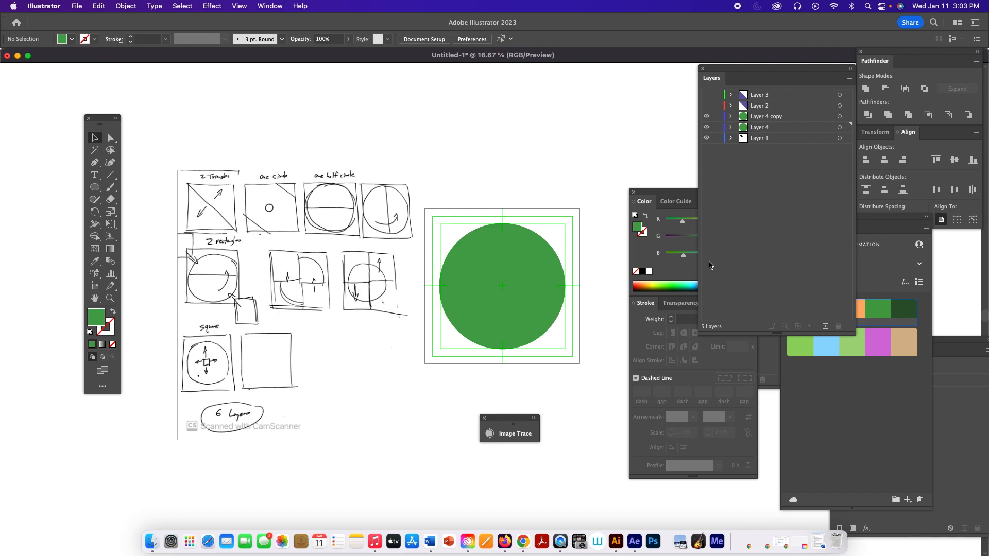
- Select the circle on Layer 4 copy and fill it with the saved theme's orange, after trying the dark green
left_click(835, 380)
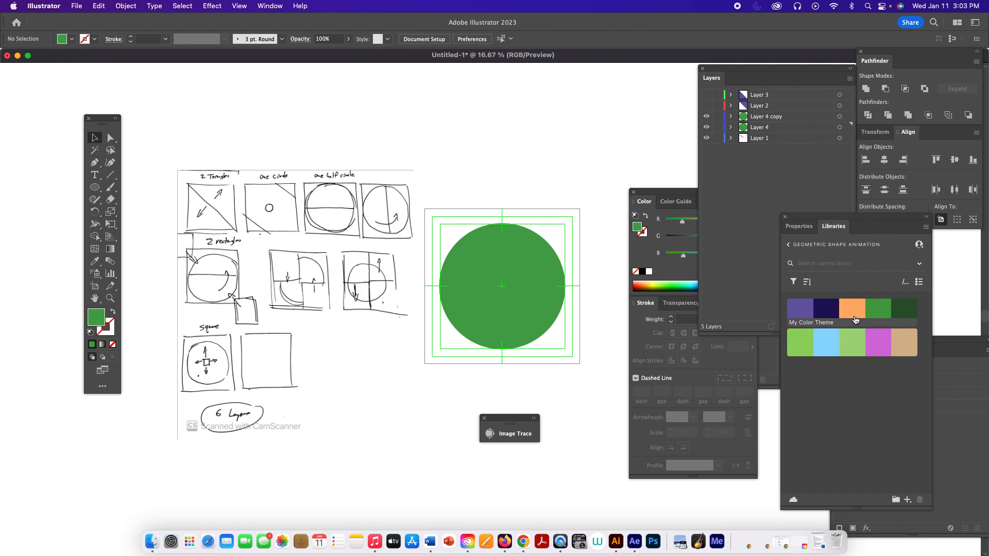
mouse_move(852, 315)
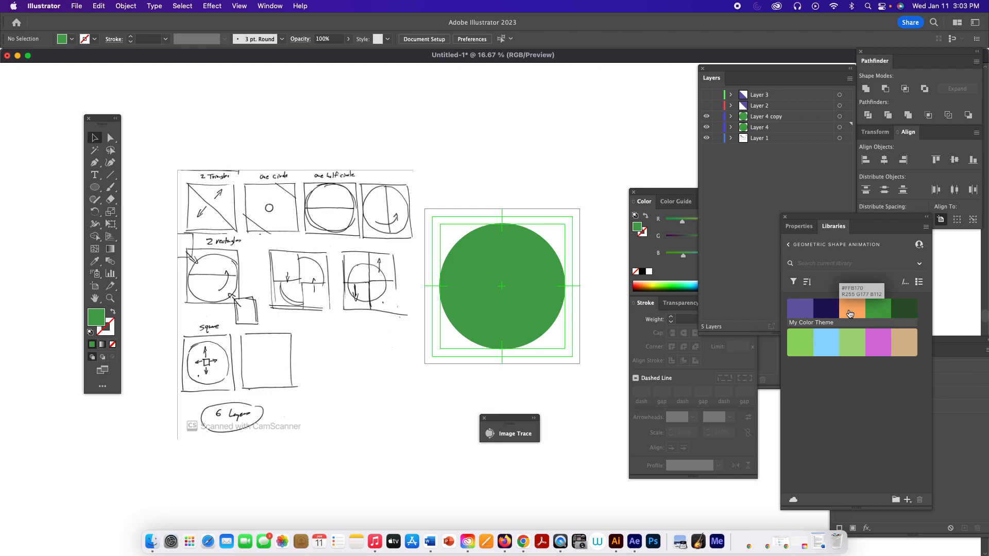
left_click(901, 311)
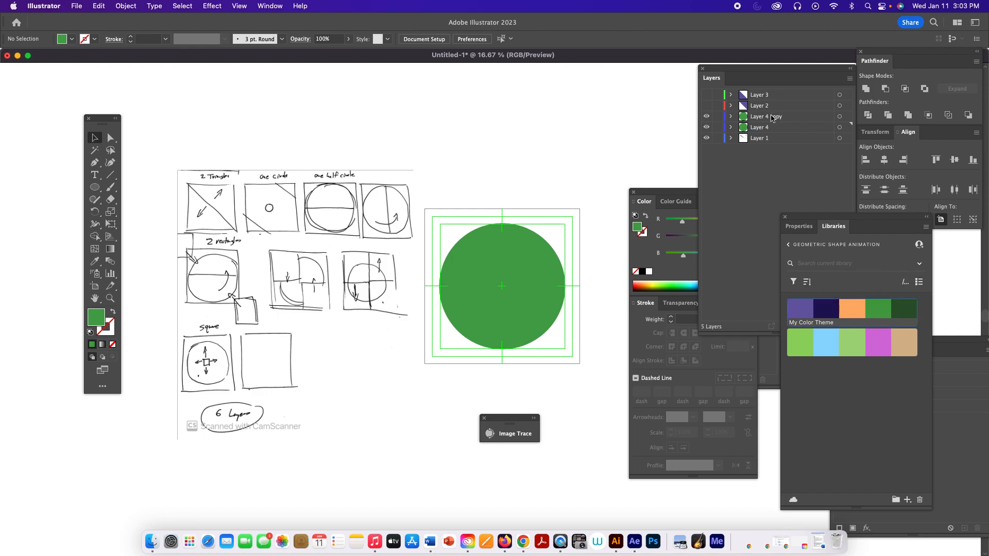
left_click(839, 117)
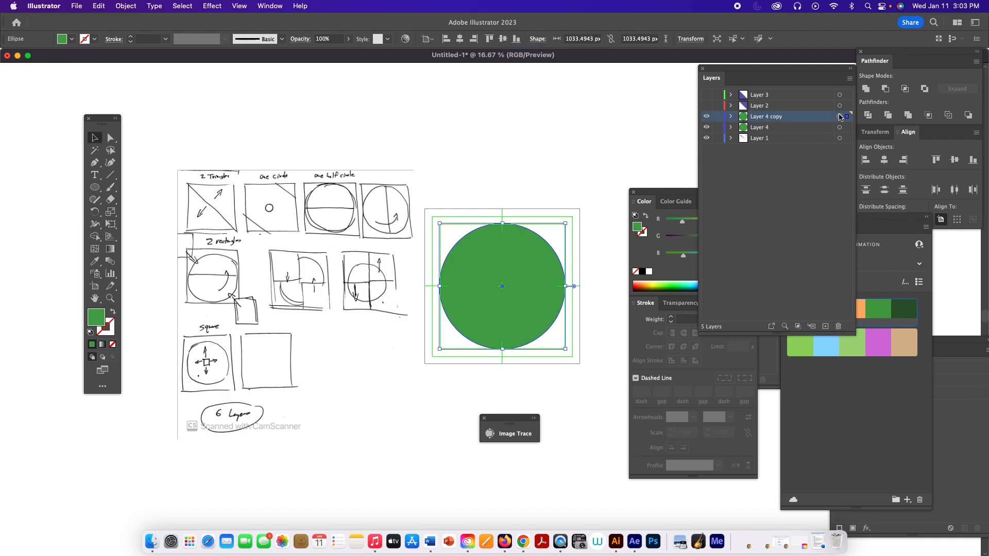
left_click(897, 304)
left_click(897, 303)
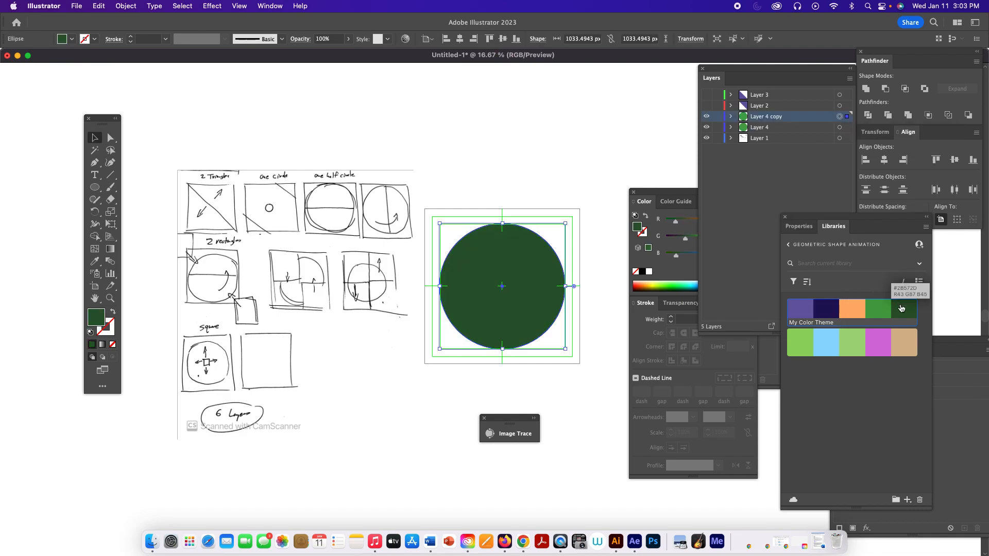
left_click(848, 309)
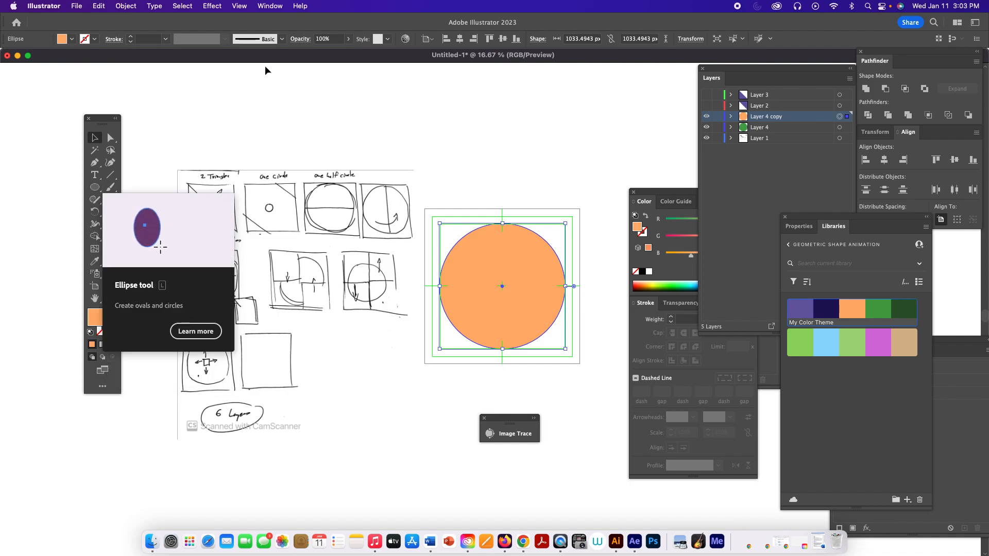
- Pull the orange circle's top anchor point upward with Direct Selection and delete it, leaving only the lower half circle
left_click(113, 137)
left_click(396, 127)
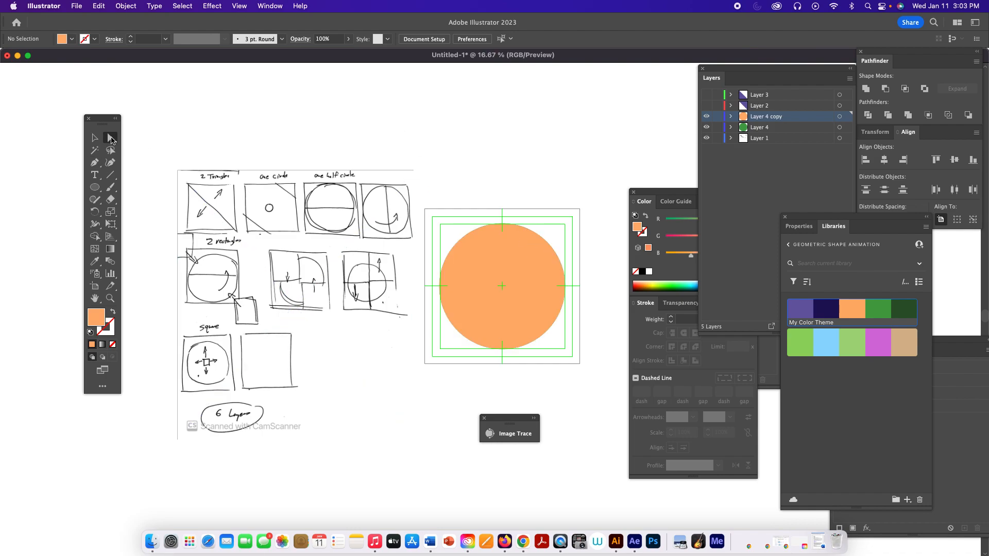
left_click(502, 224)
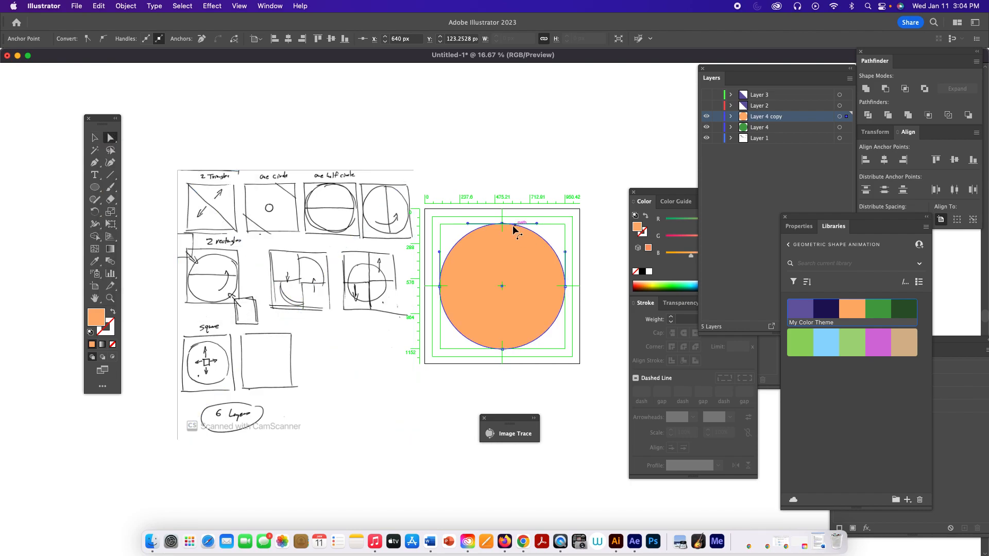
left_click_drag(502, 223, 503, 172)
left_click_drag(503, 181, 502, 174)
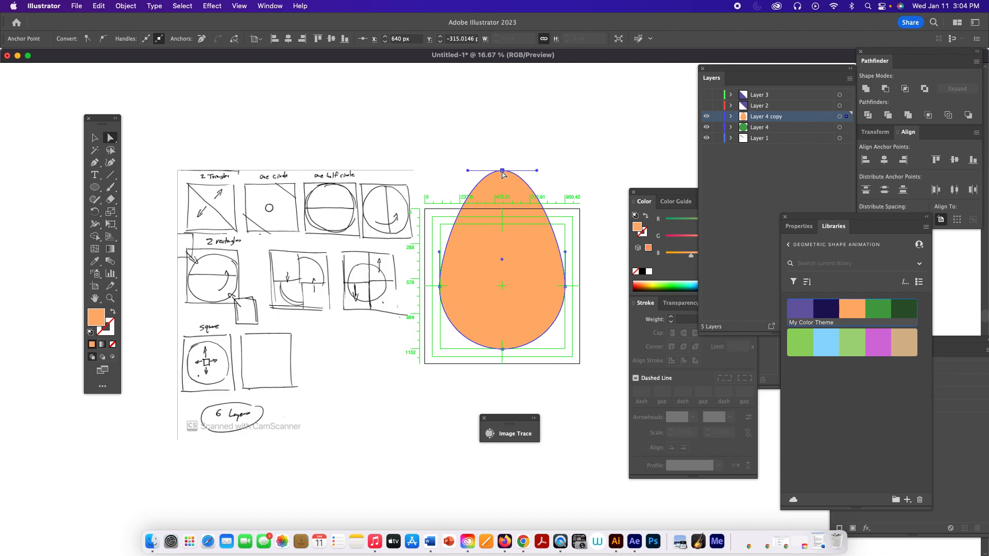
left_click_drag(502, 174, 503, 190)
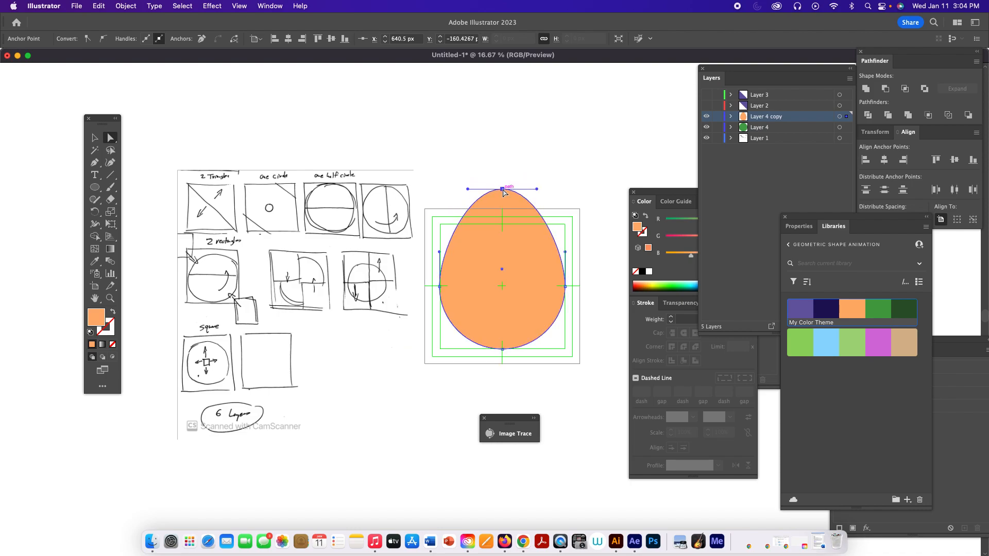
key("Delete")
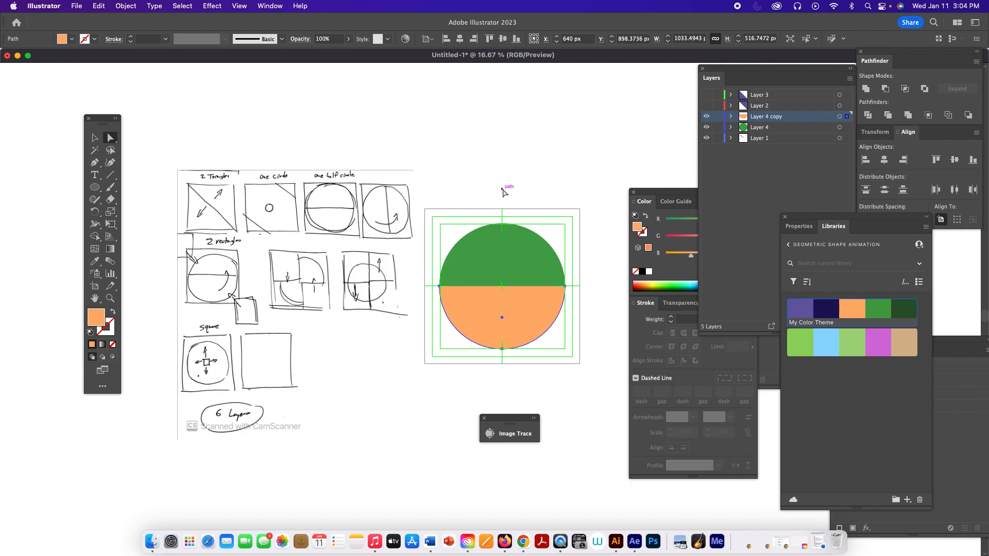
- Try extending the half circle's open path beyond its right end with the Pen tool, and undo the added points
left_click(94, 163)
left_click(565, 286)
left_click(594, 283)
left_click(597, 263)
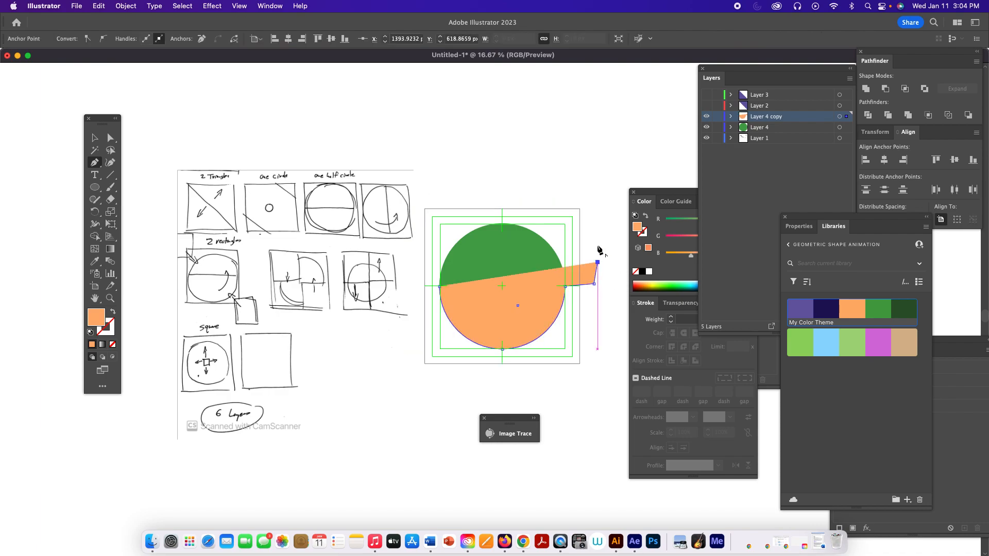
left_click(593, 232)
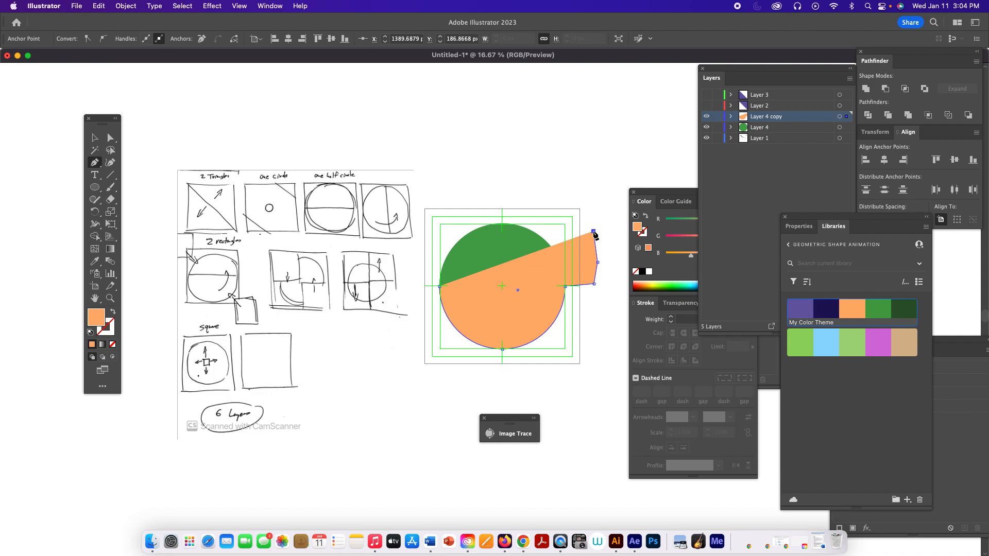
key("super+z")
key("super+z")
key("super+z")
left_click_drag(594, 233, 595, 235)
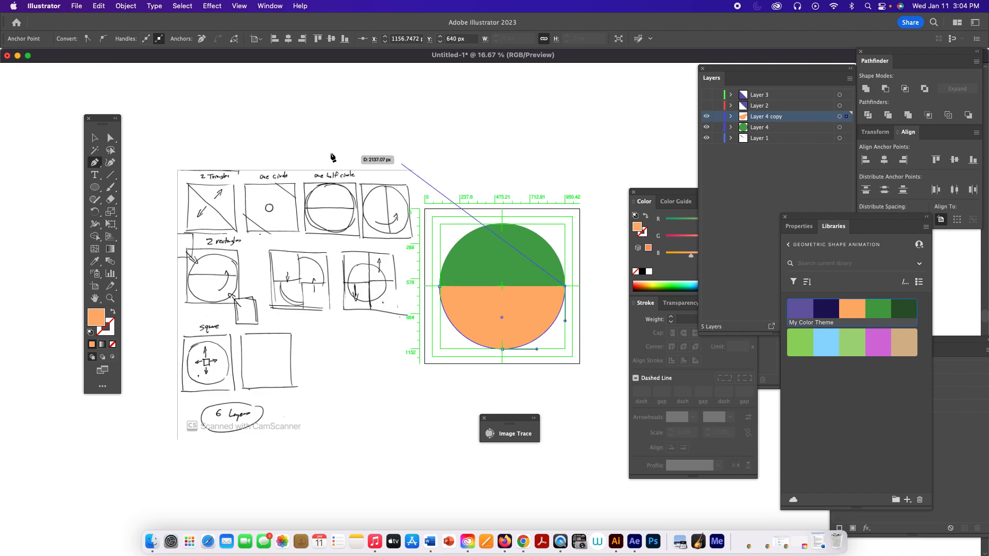
- Close the orange half circle's path along its flat edge by joining both end points with the Pen tool, and deselect it
left_click(94, 138)
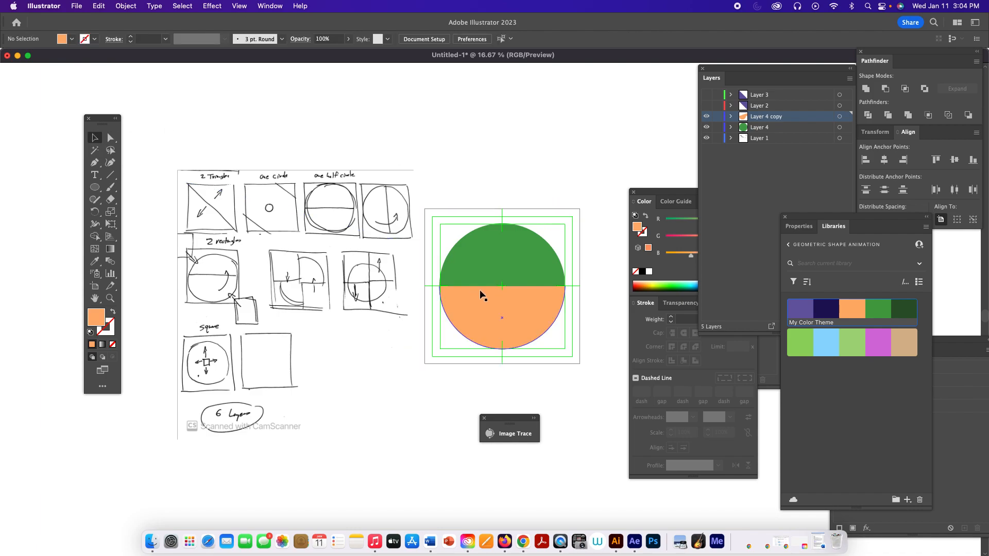
left_click(498, 301)
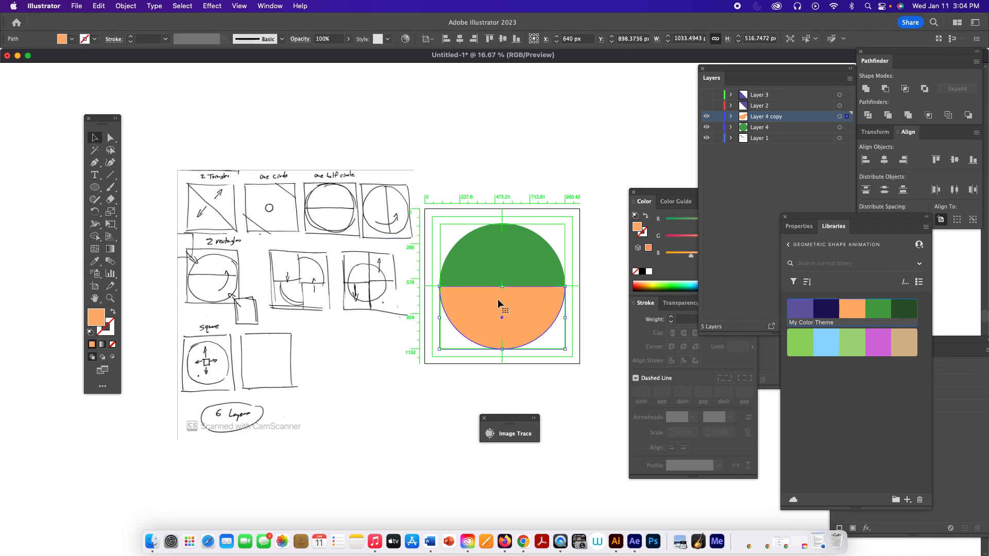
left_click(96, 162)
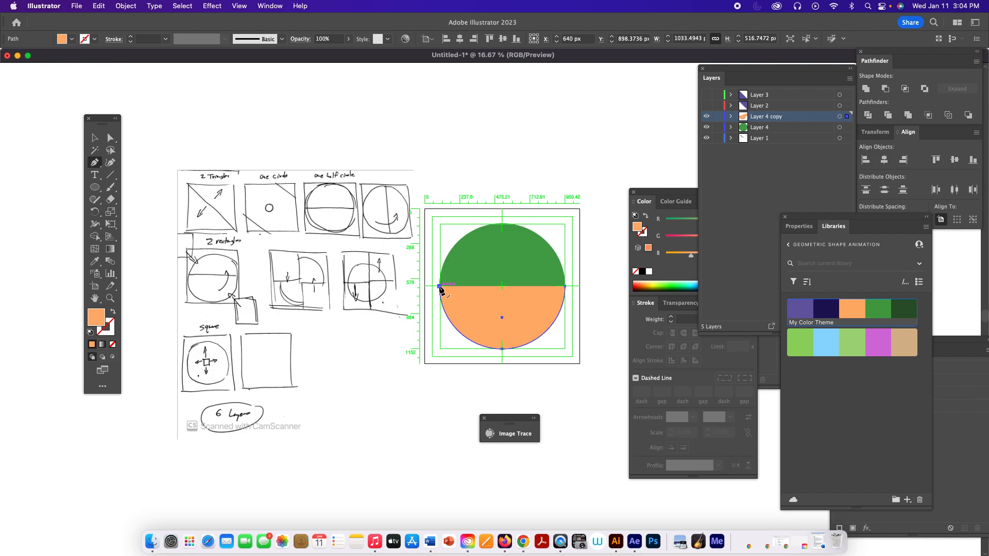
left_click_drag(439, 287, 566, 290)
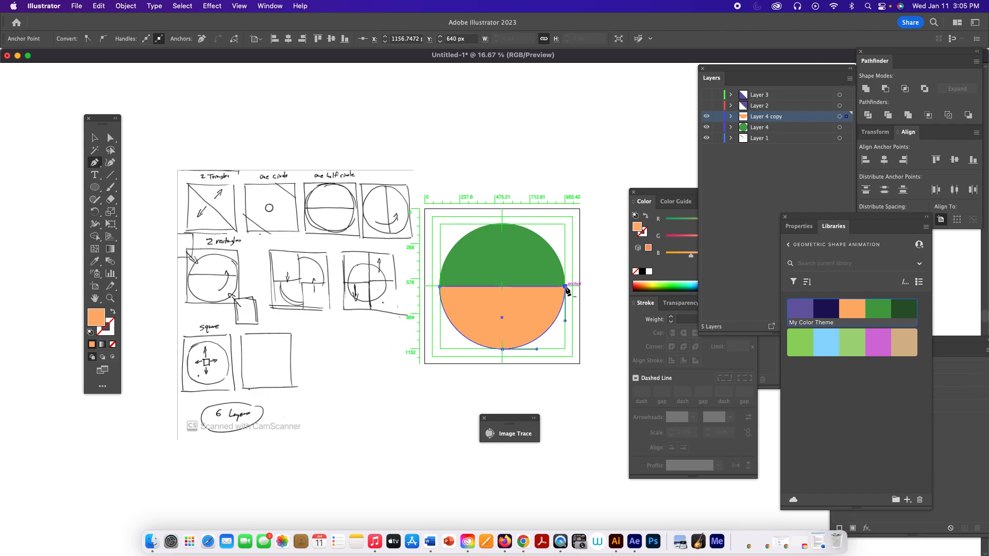
left_click(95, 138)
left_click(449, 163)
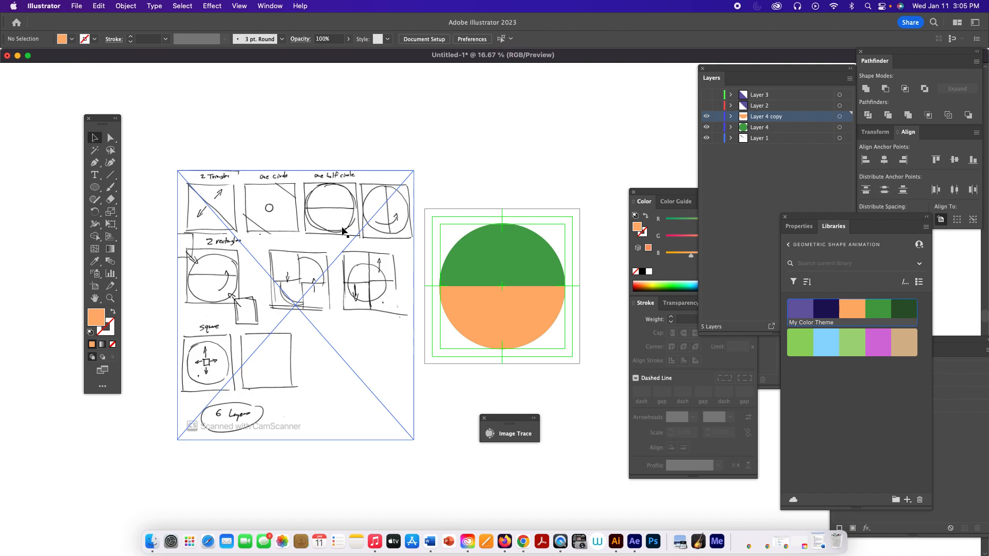
- Add a layer above Layer 4 copy and draw a square about 640.5 px wide over the artboard's upper-left quarter
left_click(779, 120)
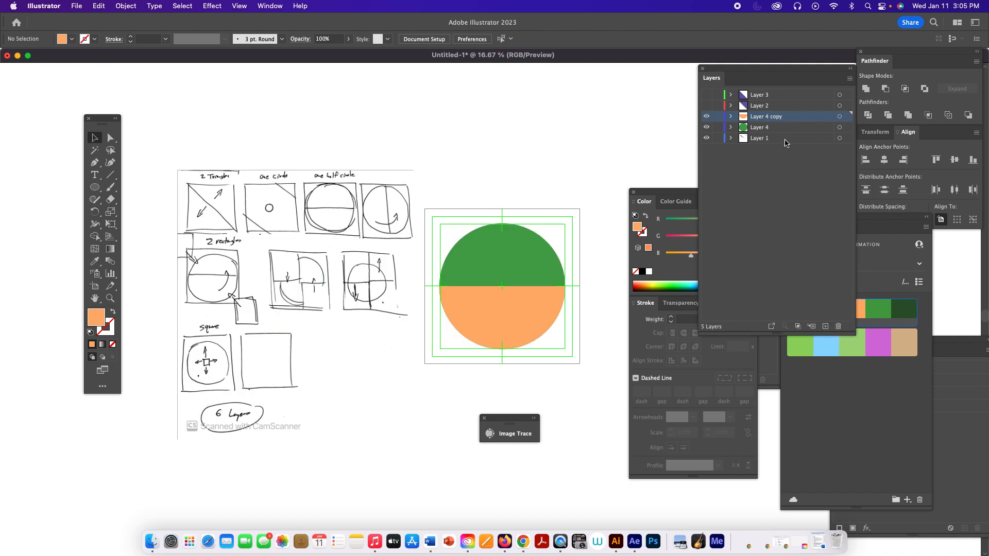
left_click(825, 327)
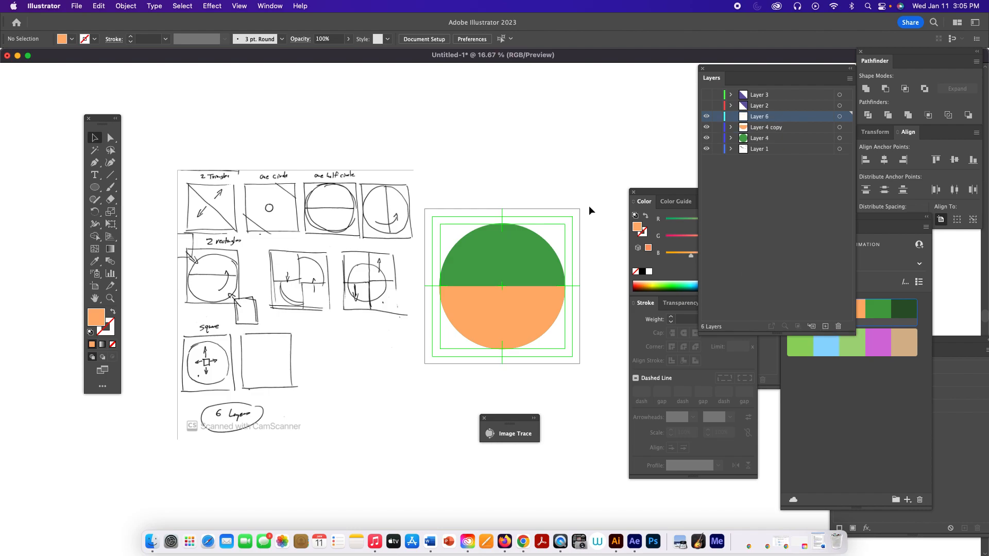
left_click_drag(100, 190, 117, 186)
mouse_move(502, 208)
left_mouse_down()
mouse_move(485, 272)
mouse_move(459, 287)
mouse_move(425, 287)
left_mouse_up()
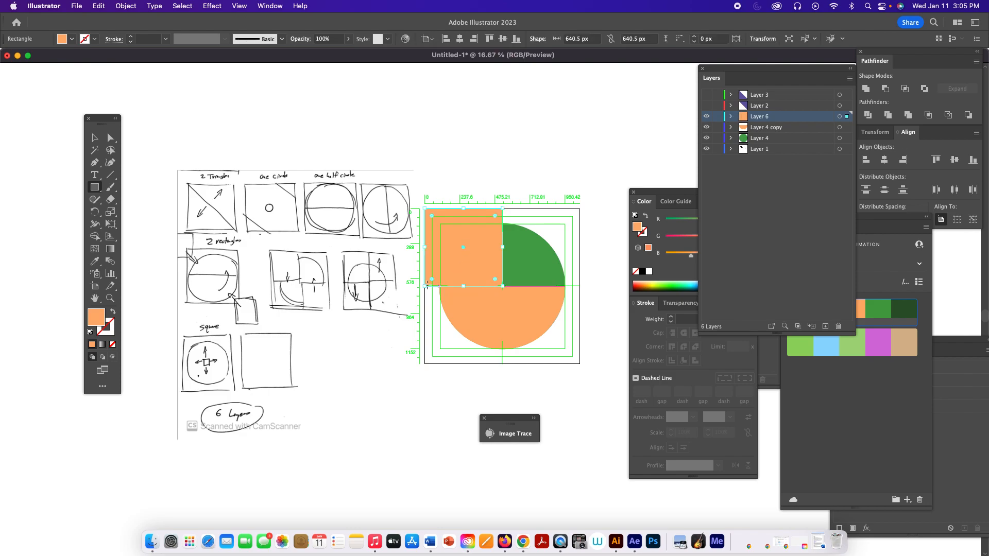
- Fill the square with the theme's dark navy, draw a matching square about 639.5 px wide over the artboard's lower-right quarter, and deselect it
left_click(850, 376)
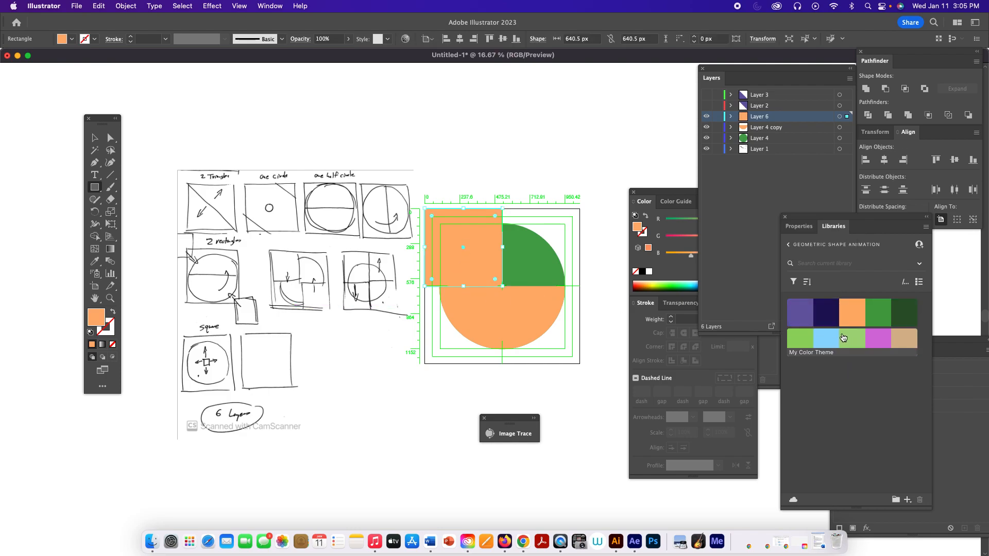
left_click(823, 309)
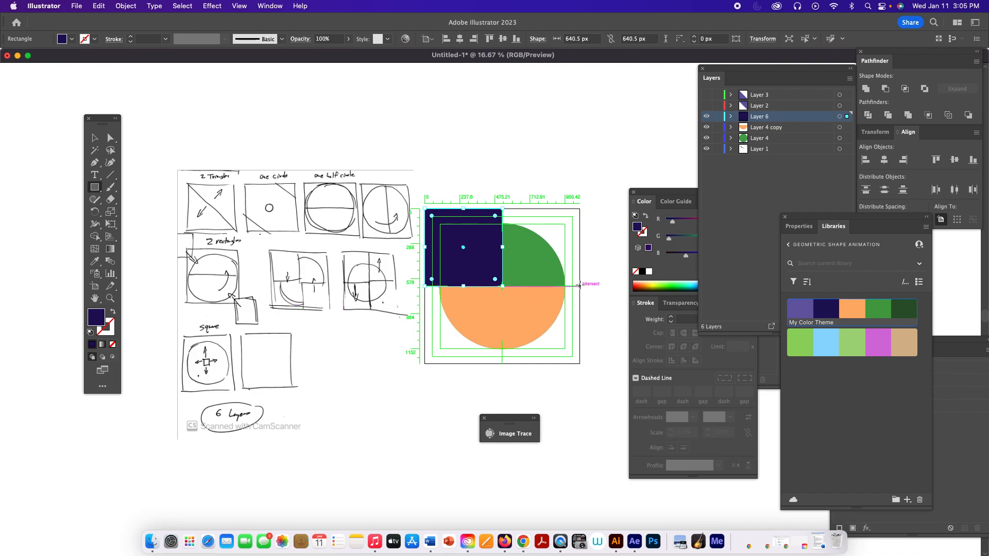
left_click_drag(579, 285, 502, 364)
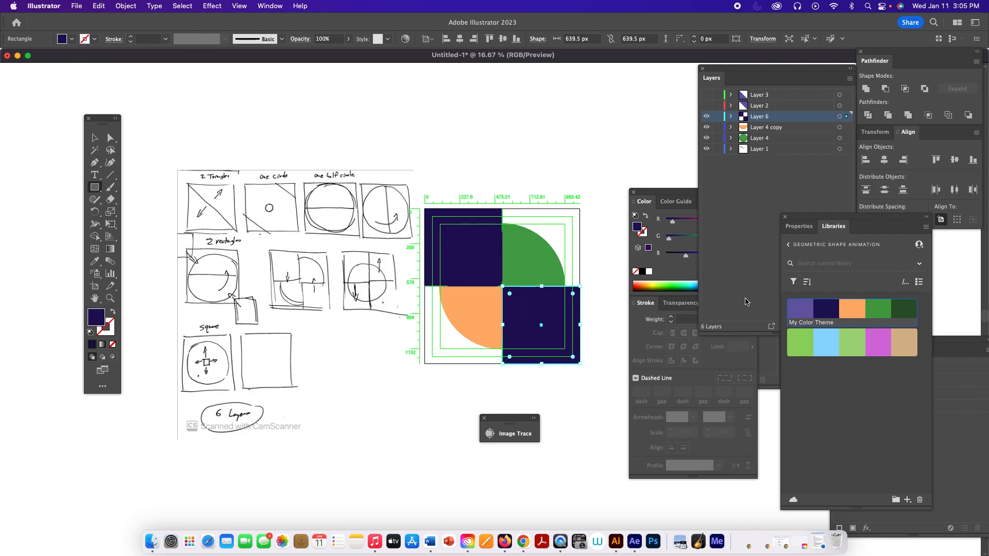
key("v")
left_click(417, 113)
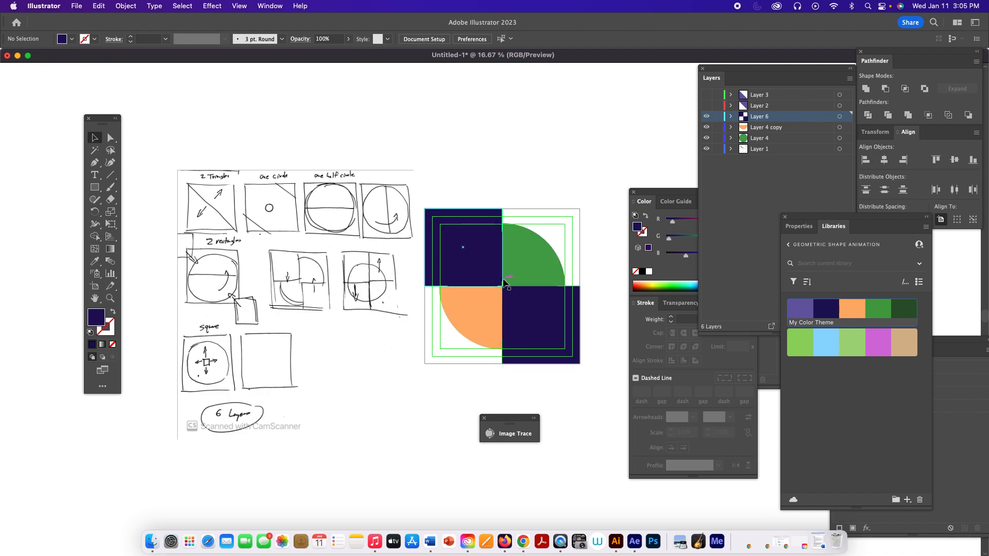
- Add a layer above Layer 6, move the lower-right navy square onto it, check both layers' options unchanged, and deselect the square
left_click(806, 119)
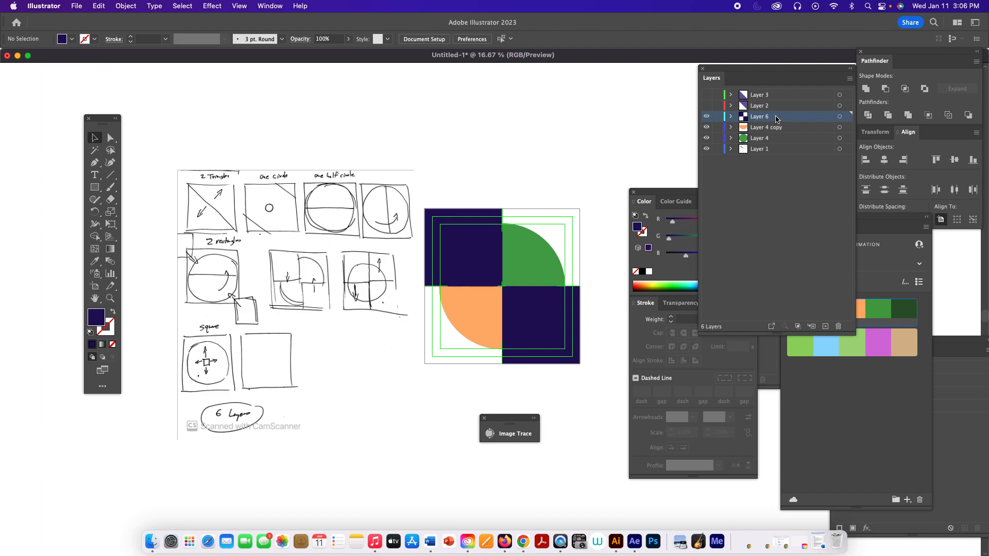
left_click(825, 327)
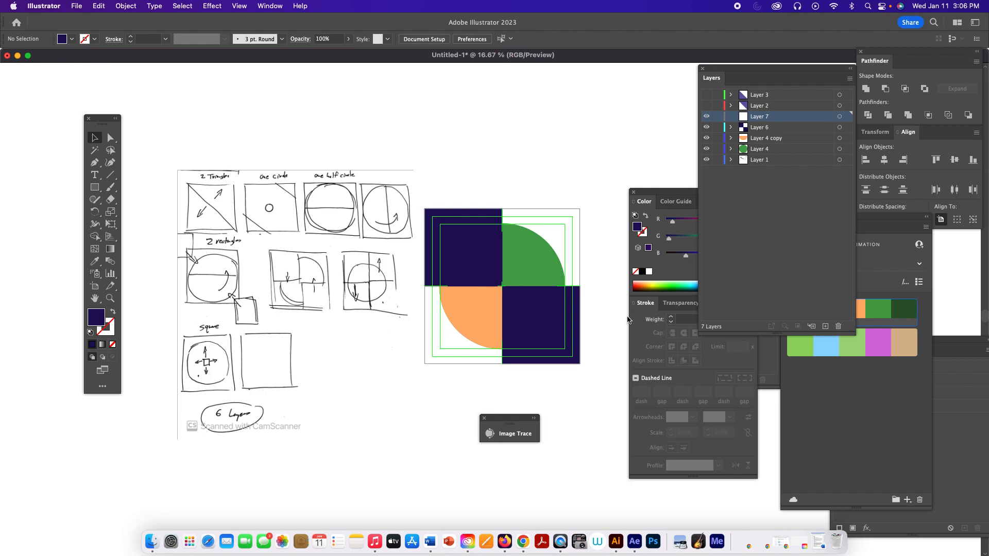
left_click(567, 318)
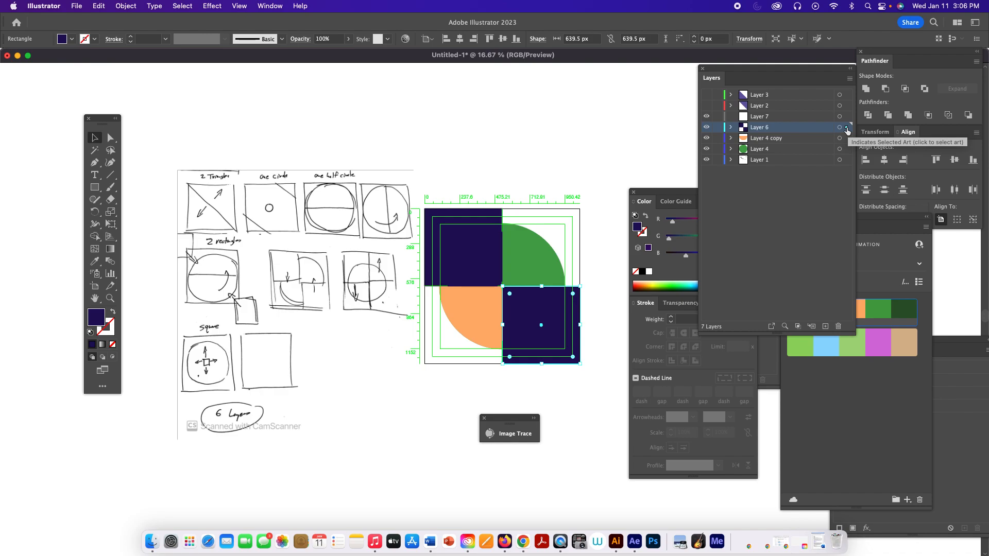
double_click(812, 127)
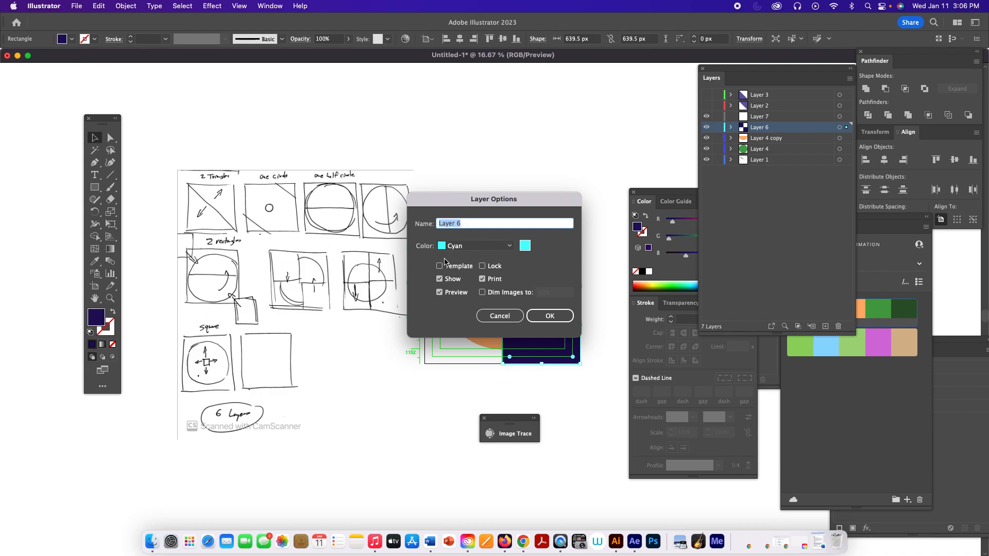
left_click(550, 315)
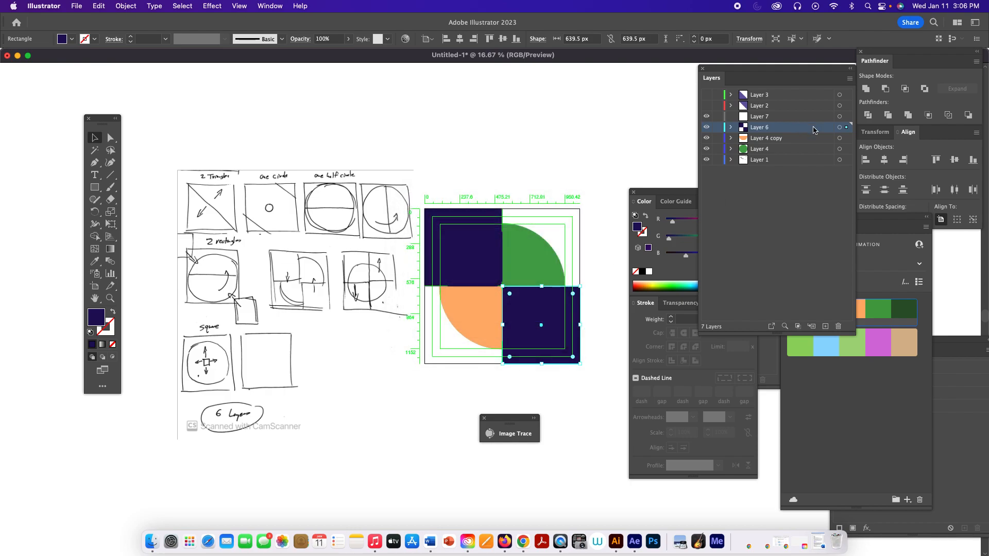
left_click_drag(845, 130, 847, 122)
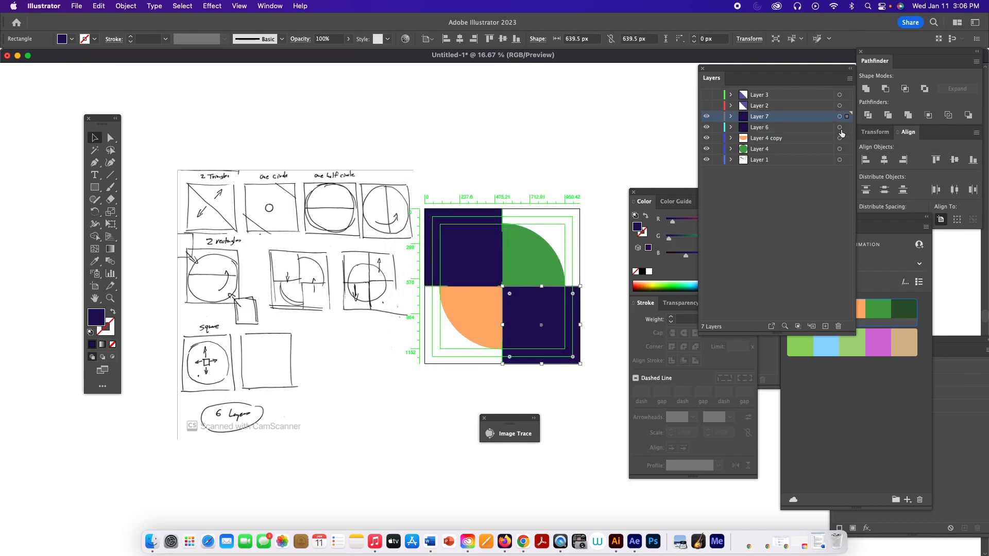
double_click(802, 120)
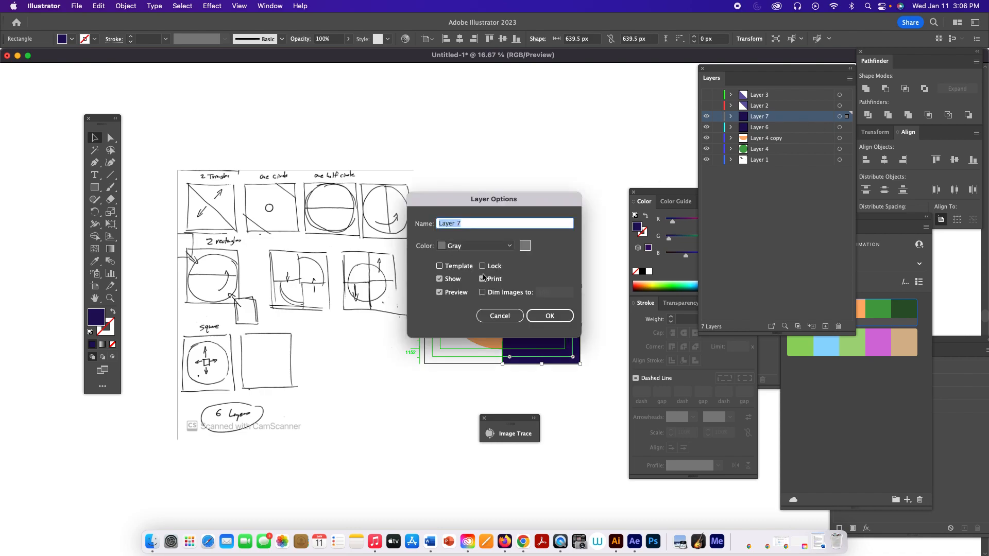
left_click(549, 315)
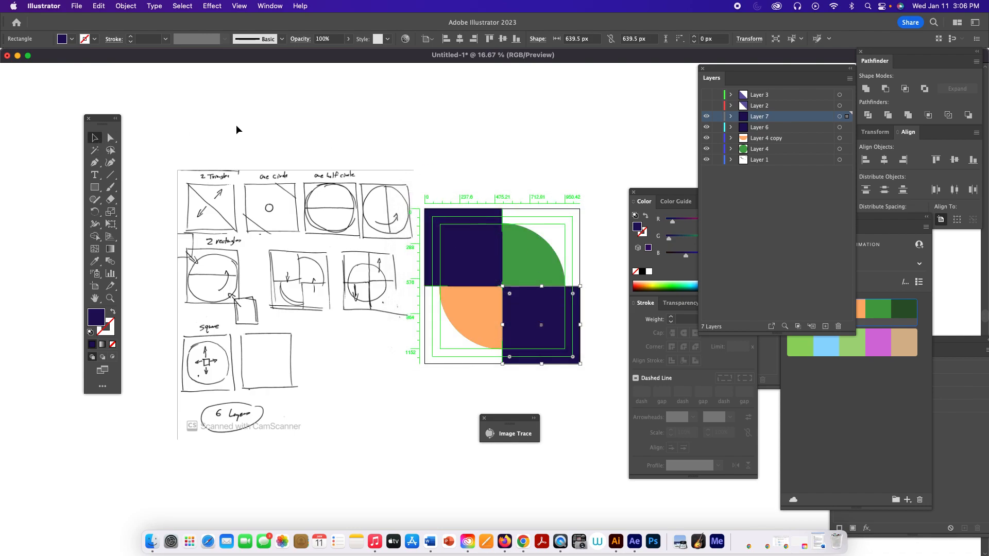
left_click(444, 123)
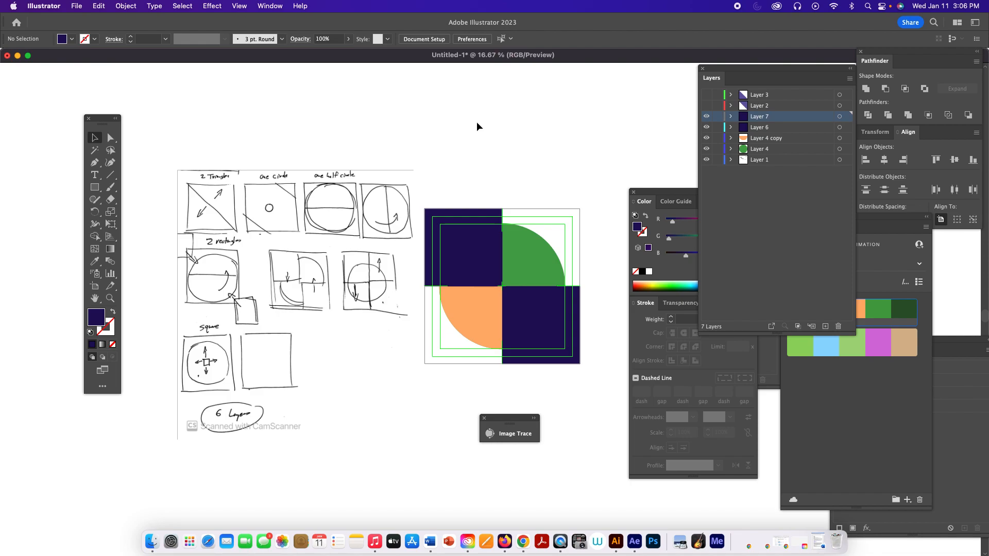
- Add a layer above Layer 7, draw a rectangle about 1280 × 1279.5 px covering the artboard, and fill it with the theme's purple
left_click(825, 326)
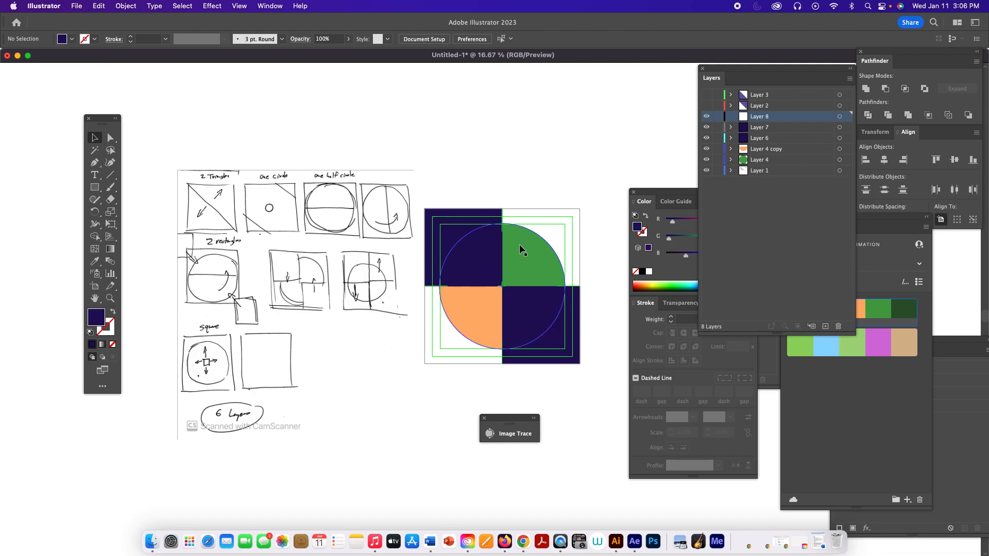
left_click(95, 187)
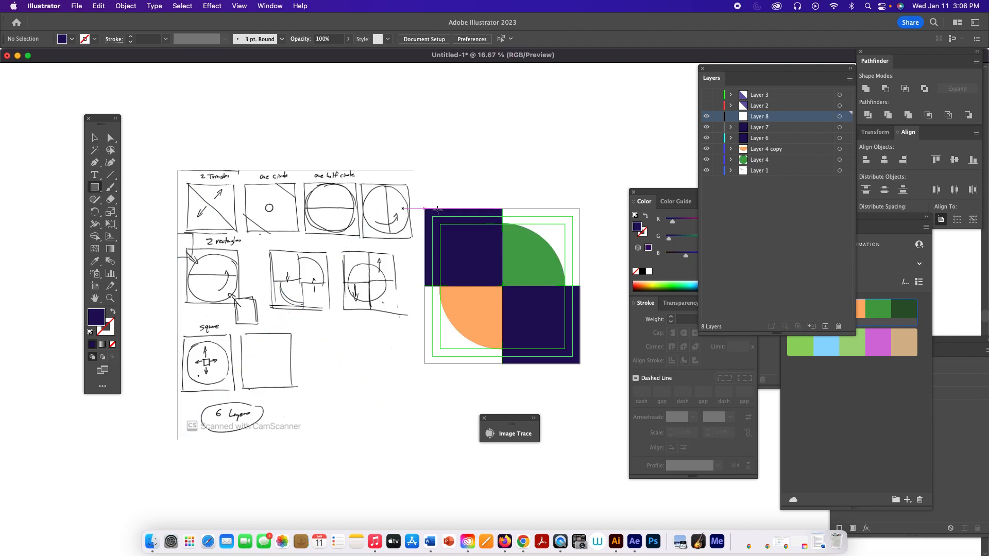
left_click_drag(424, 208, 580, 364)
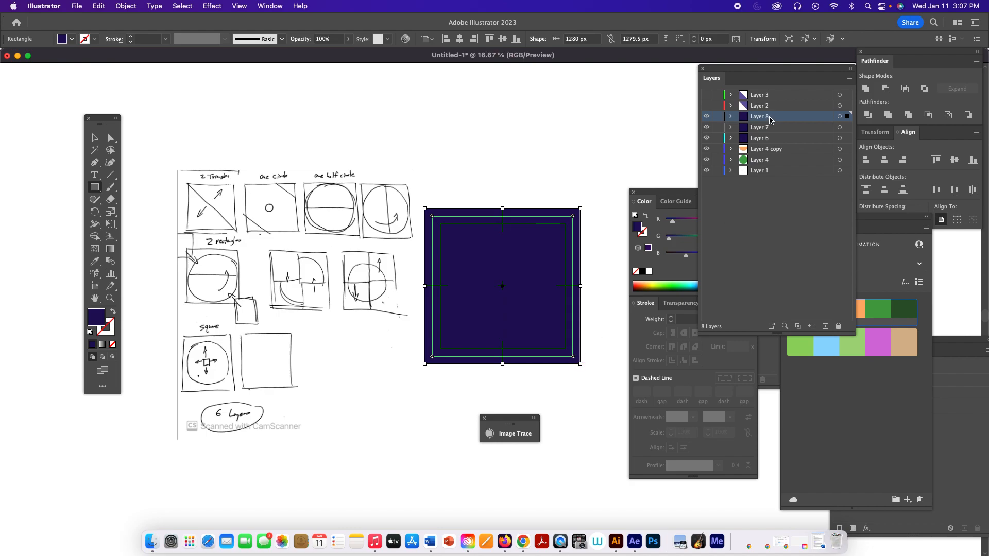
left_click(857, 407)
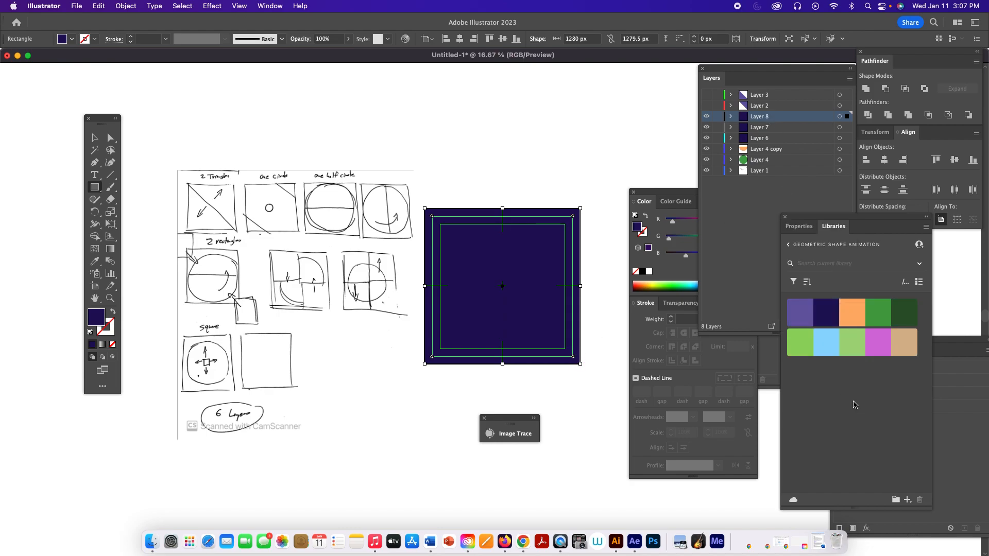
left_click(805, 316)
- Show Layer 2 and Layer 3, try Layer 8 directly below Layer 4, and return it to directly below Layer 2
left_click(707, 107)
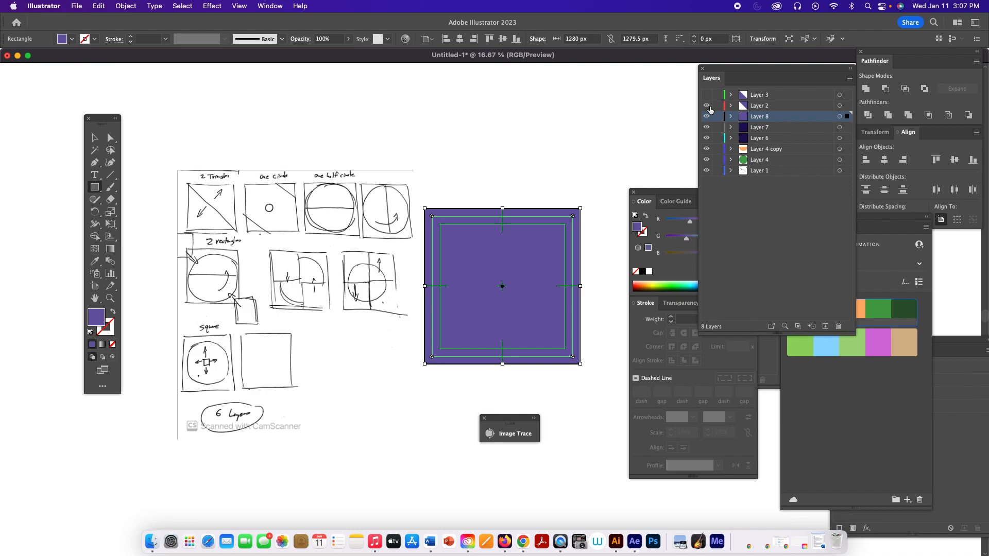
left_click(707, 96)
left_click_drag(762, 120, 763, 164)
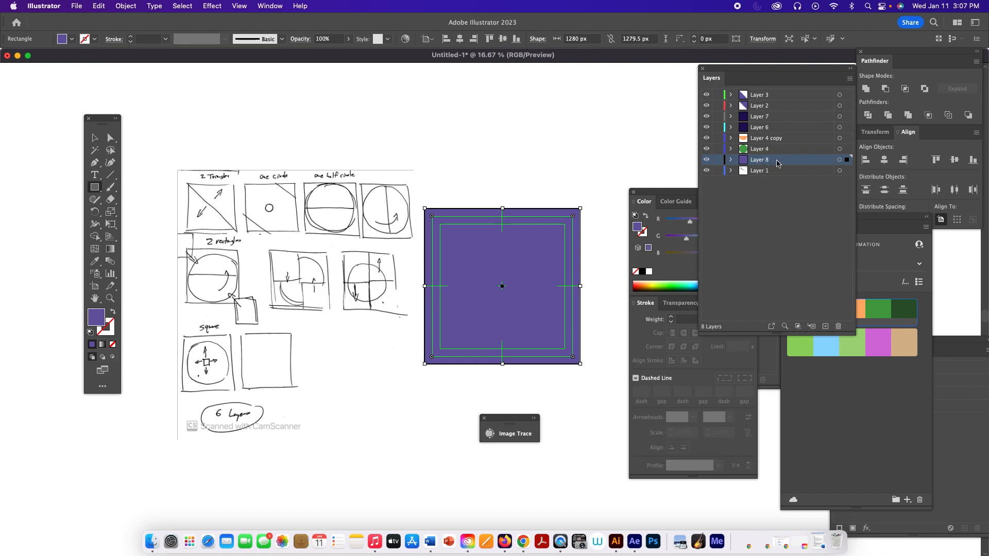
left_click_drag(777, 163, 774, 111)
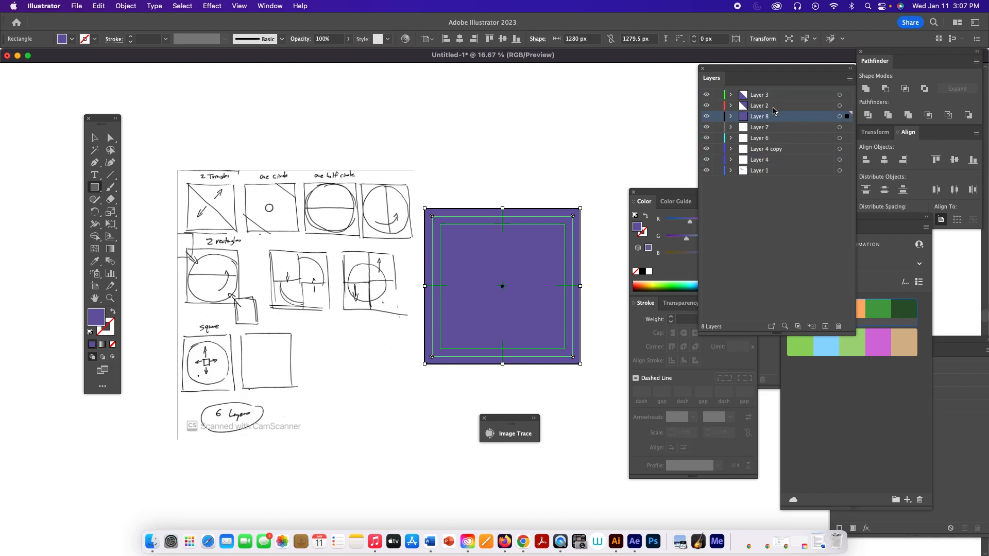
left_click(515, 135)
left_click(485, 293)
- Try a rounded rectangle about 910.6 × 542.1 px above the artboard, and delete it
left_click(96, 188)
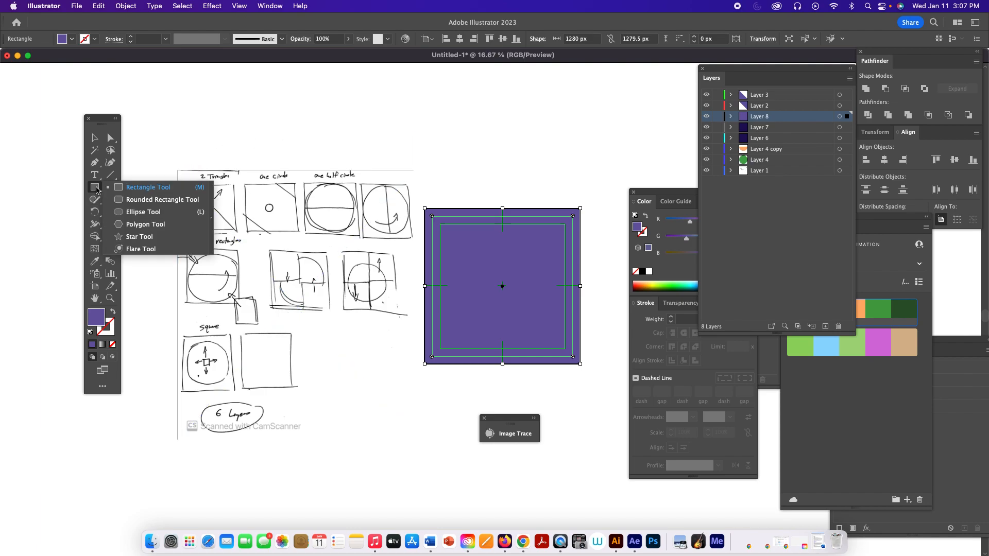
left_click(123, 199)
left_click_drag(376, 110, 487, 176)
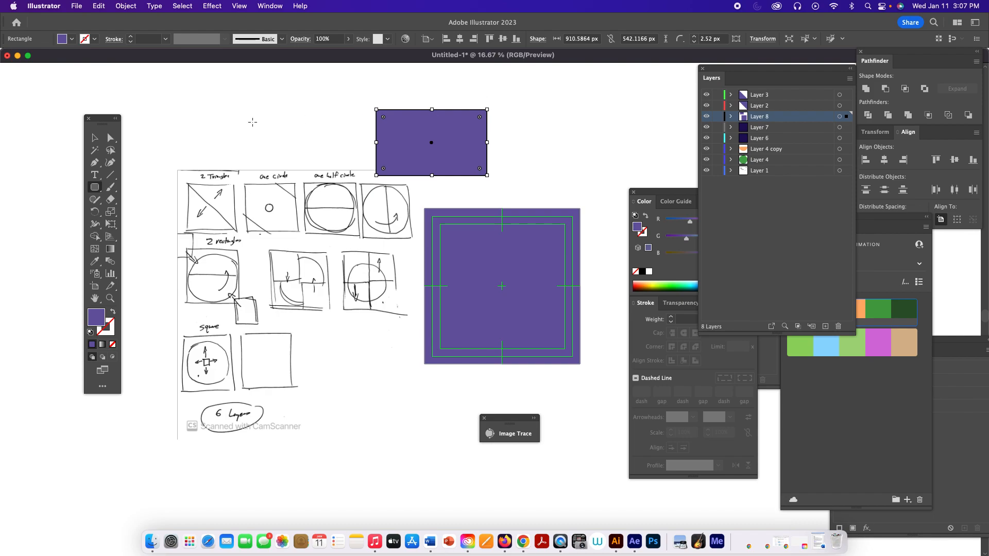
key("Delete")
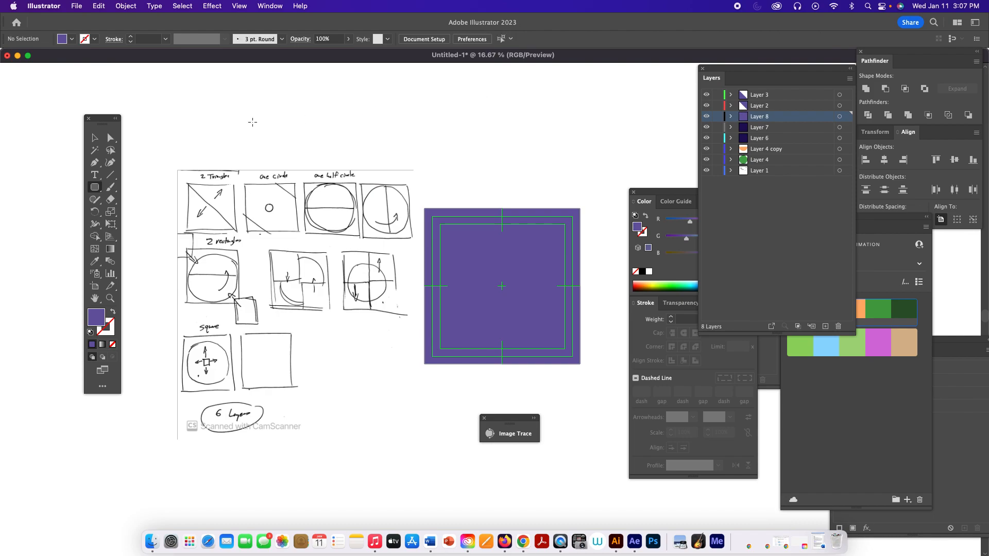
- Add a layer, move it to the top of the layer stack, and hide all other layers
left_click(824, 326)
left_click_drag(785, 117, 784, 93)
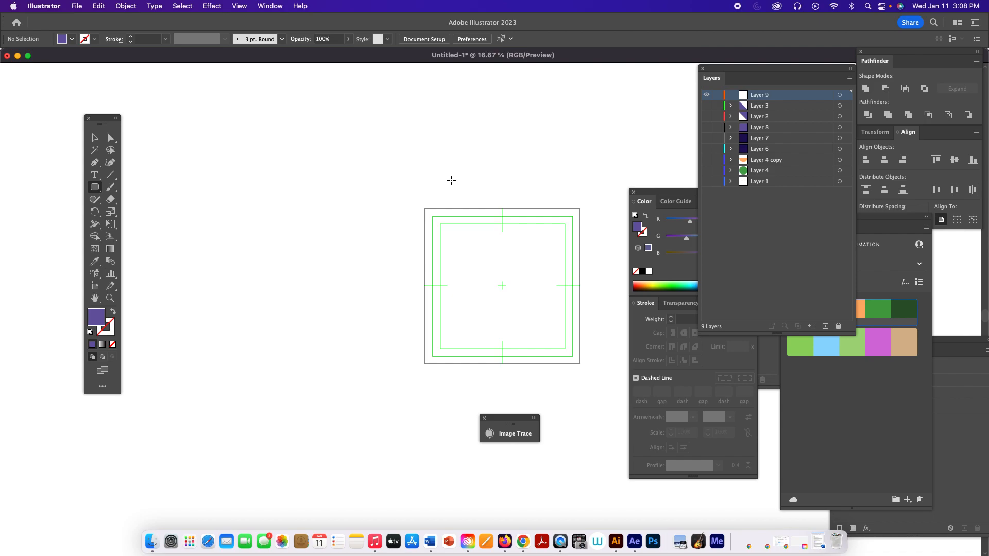
- Try two freehand rounded rectangles across the artboard's upper edge, about 347 × 440 px and 581 × 491 px, and remove both
left_click_drag(451, 180, 493, 233)
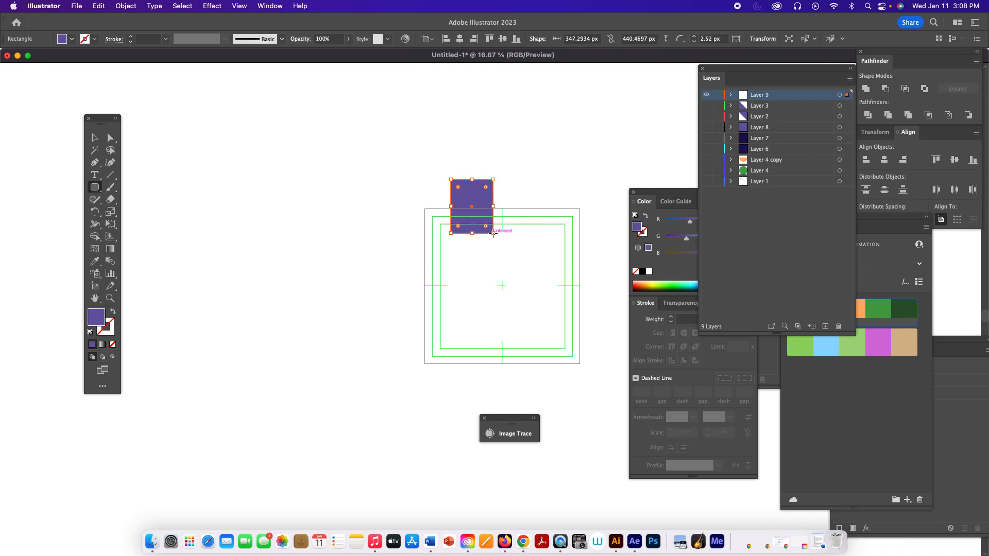
key("super+z")
left_click_drag(432, 183, 502, 242)
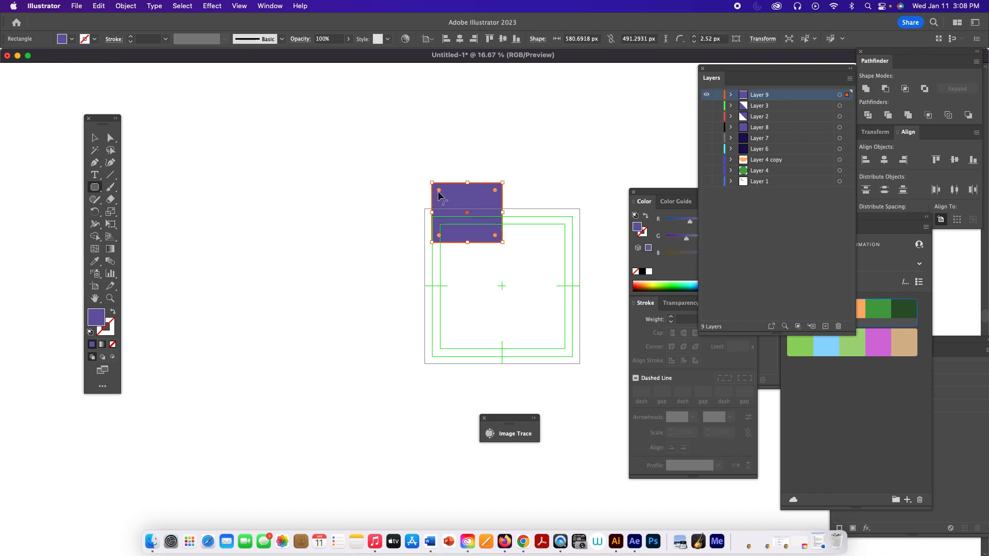
left_click_drag(439, 191, 443, 196)
key("Delete")
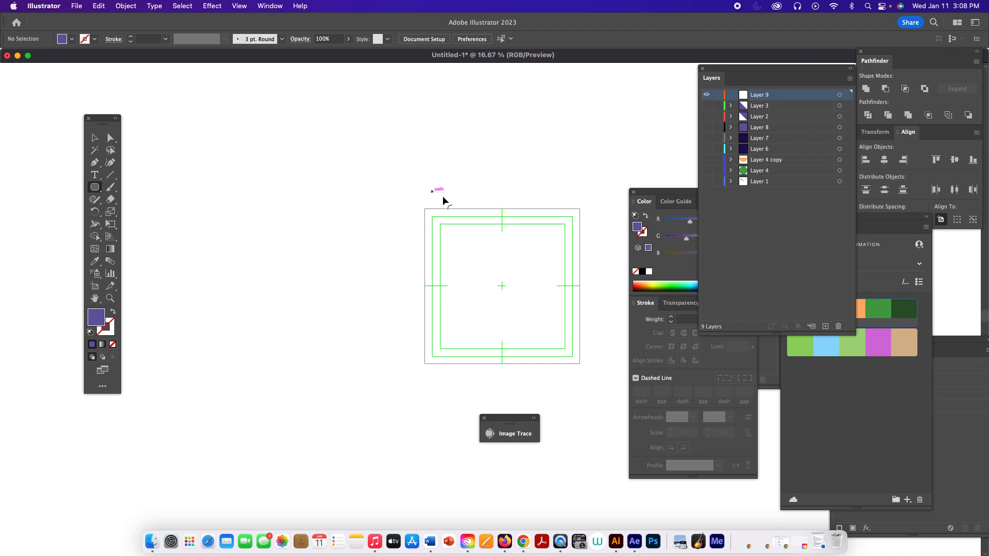
- Create a 580.6918 × 491.2931 px rounded rectangle with a 5 px corner radius across the artboard's upper edge
left_click(436, 178)
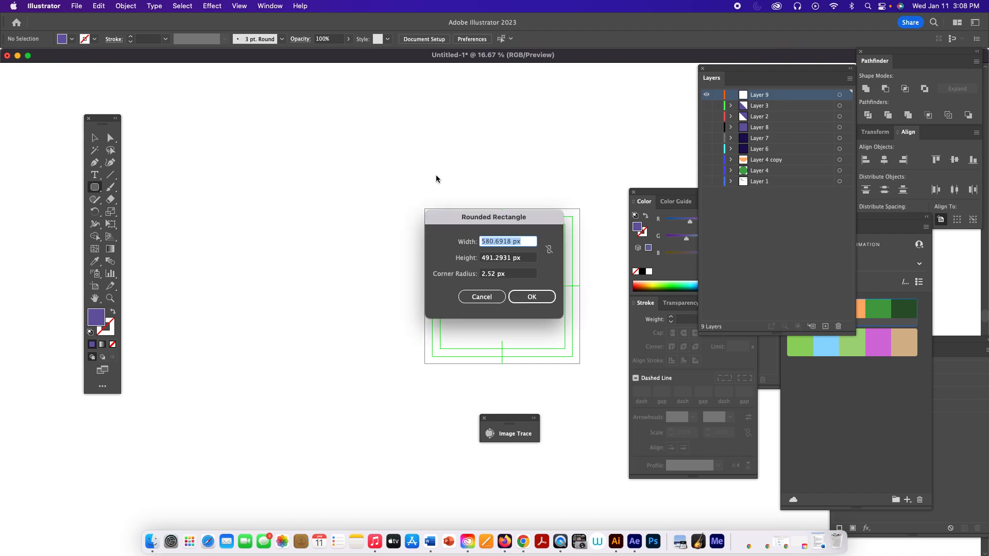
double_click(488, 274)
type("5")
left_click(511, 293)
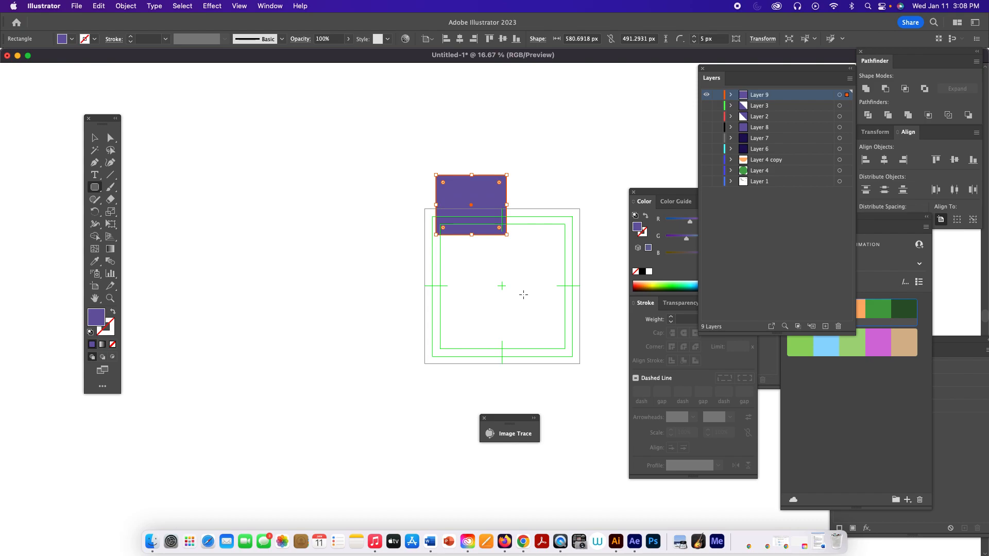
- Examine the rounded rectangle's upper-left corner up close, and delete the rectangle
left_click(109, 298)
left_click_drag(415, 168, 620, 278)
left_click_drag(497, 186, 597, 288)
left_click_drag(554, 249, 592, 301)
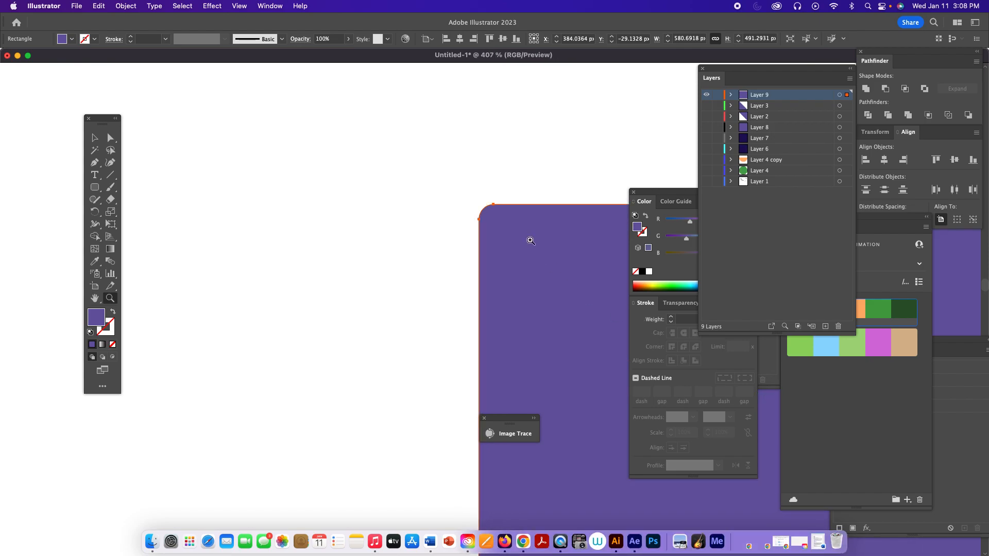
key("super+minus")
key("super+minus")
key("super+minus")
key("super+minus")
key("super+minus")
key("super+minus")
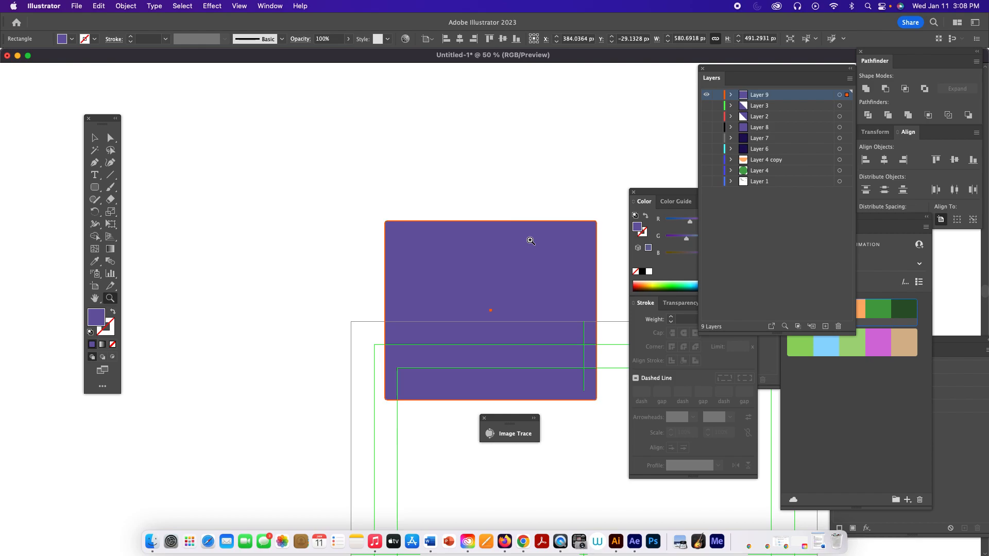
key("Delete")
- Try another freehand rounded rectangle above the artboard's upper-left corner, and delete it
left_click(94, 187)
mouse_move(367, 156)
left_mouse_down()
mouse_move(540, 344)
mouse_move(583, 313)
left_mouse_up()
key("Delete")
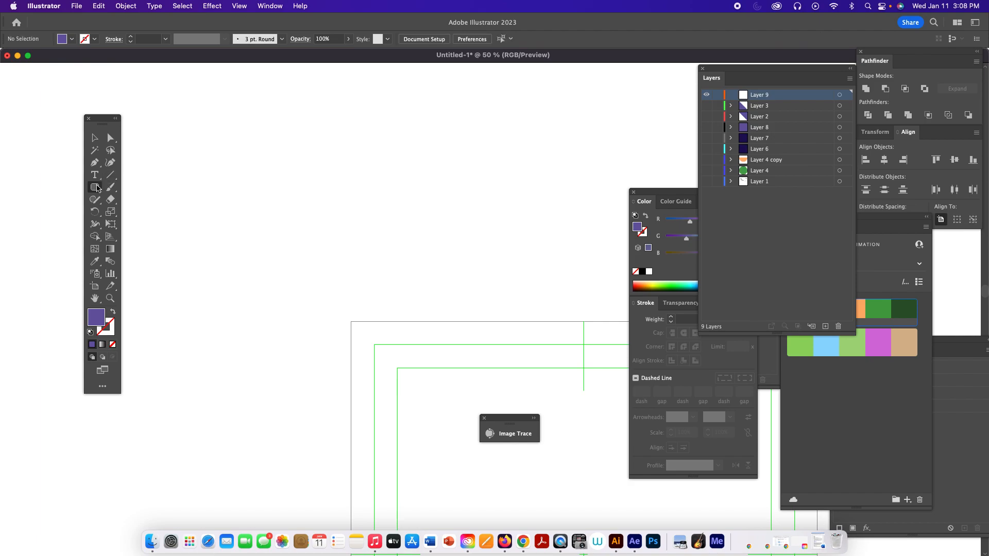
- Try a plain rectangle about 577.4 × 427.8 px with its corners rounded to about 80.5 px, and delete it
left_click(95, 187)
left_click(117, 187)
mouse_move(298, 125)
left_mouse_down()
mouse_move(419, 267)
mouse_move(508, 281)
left_mouse_up()
left_click_drag(305, 133, 330, 160)
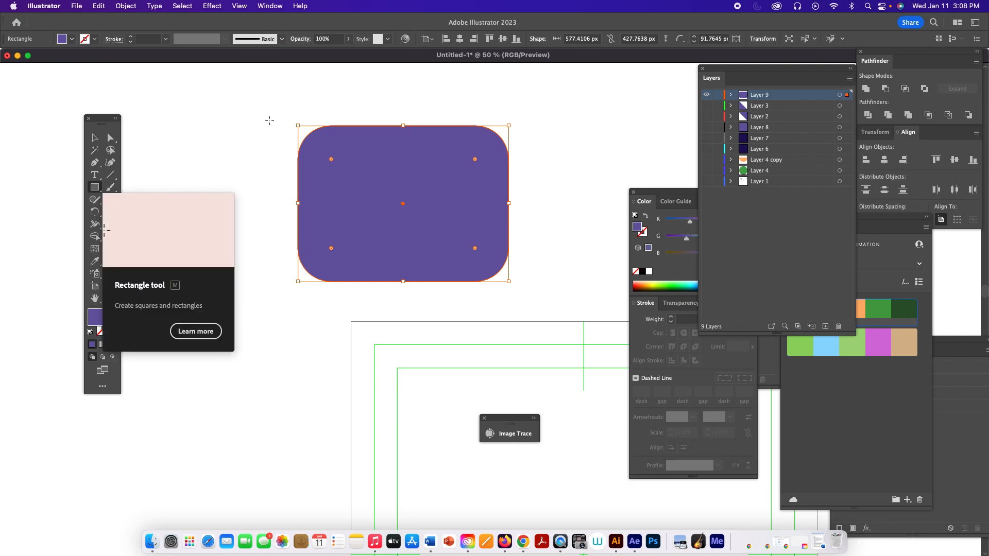
mouse_move(331, 159)
left_mouse_down()
mouse_move(316, 147)
mouse_move(327, 155)
left_mouse_up()
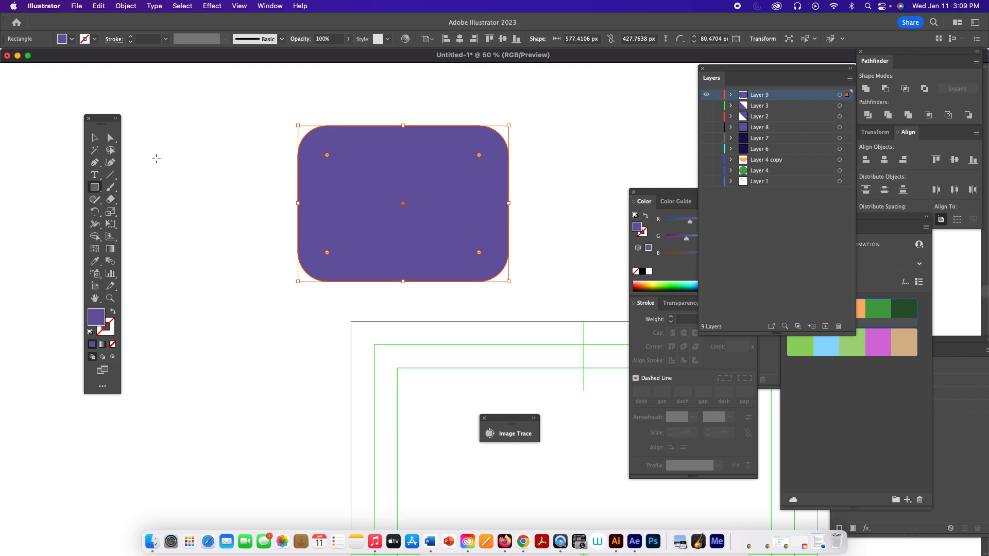
key("Delete")
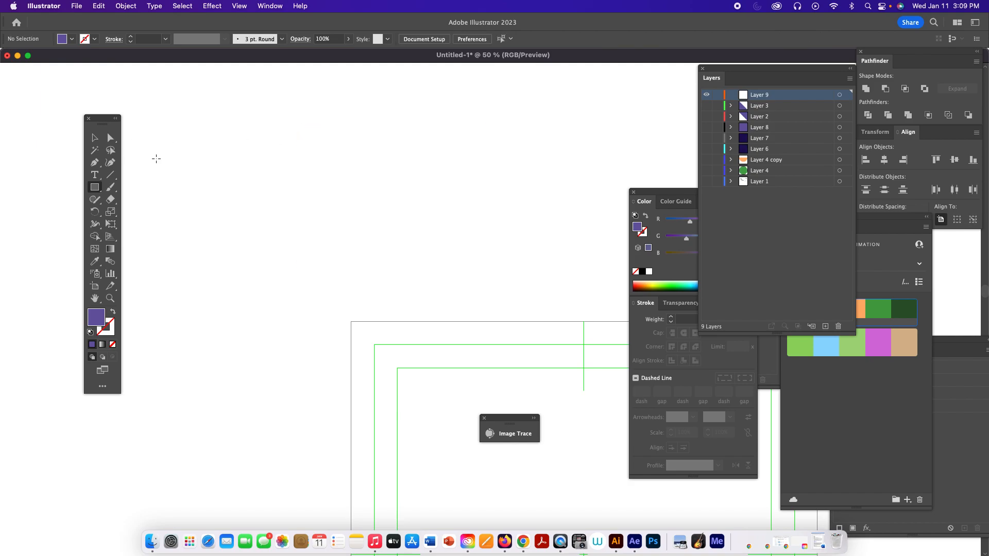
- Try two freehand polygons in the empty area above the artboard, and delete both
left_click(97, 187)
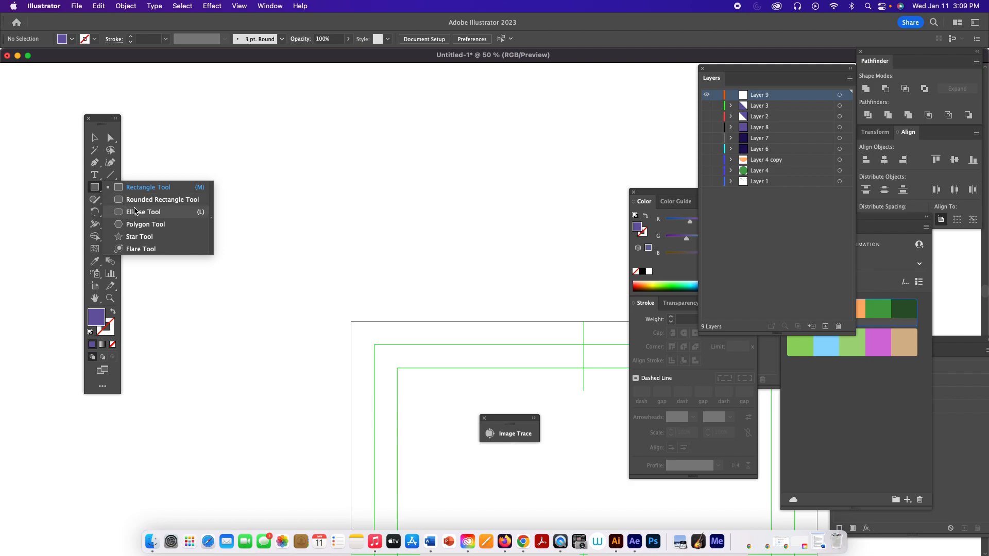
left_click(142, 224)
left_click_drag(341, 161, 395, 254)
key("Delete")
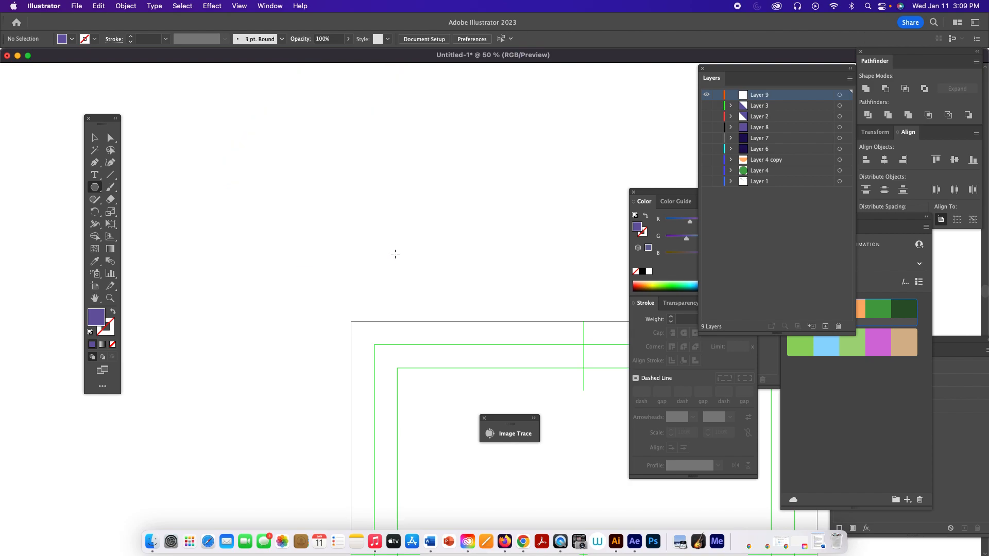
mouse_move(308, 149)
left_mouse_down()
mouse_move(371, 214)
mouse_move(355, 224)
left_mouse_up()
key("Delete")
- Create a ten-sided polygon with a radius of 242.4329 px above the artboard's upper-left corner
left_click(362, 192)
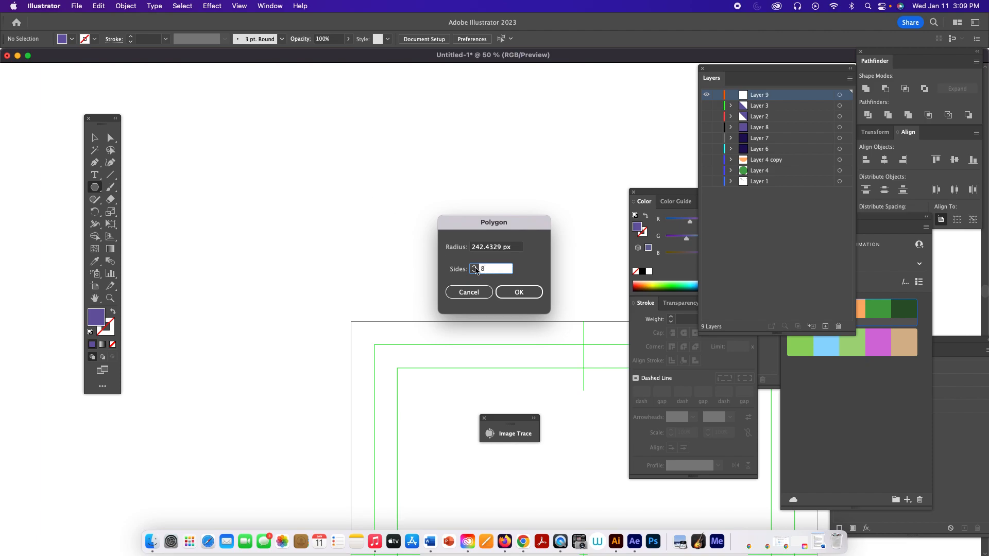
left_click(474, 266)
left_click(474, 267)
left_click(515, 294)
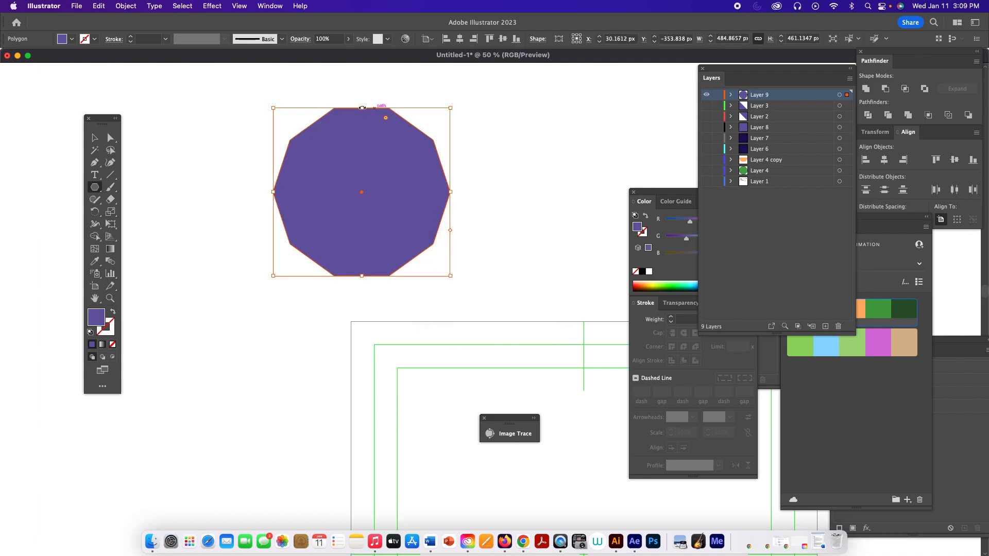
- Try several smaller freehand ten-sided polygons around the large one, filling the smallest and one about 242.5 px wide with theme green
left_click_drag(505, 155, 540, 188)
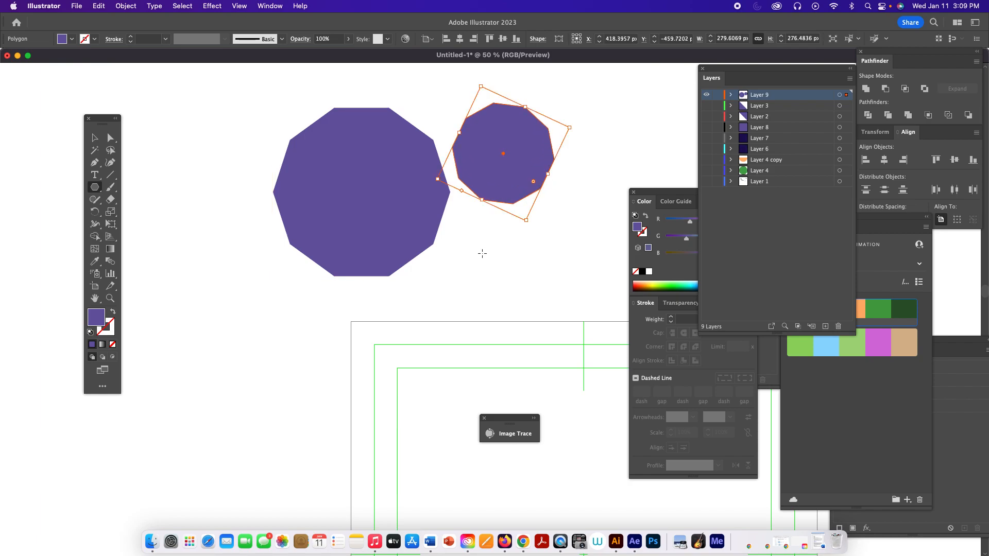
left_click_drag(470, 242, 532, 260)
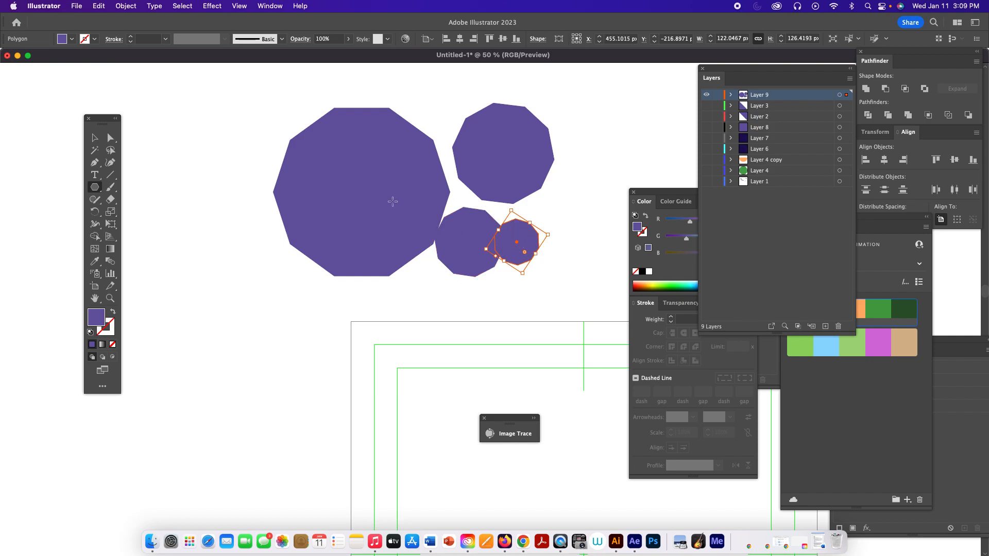
left_click(880, 308)
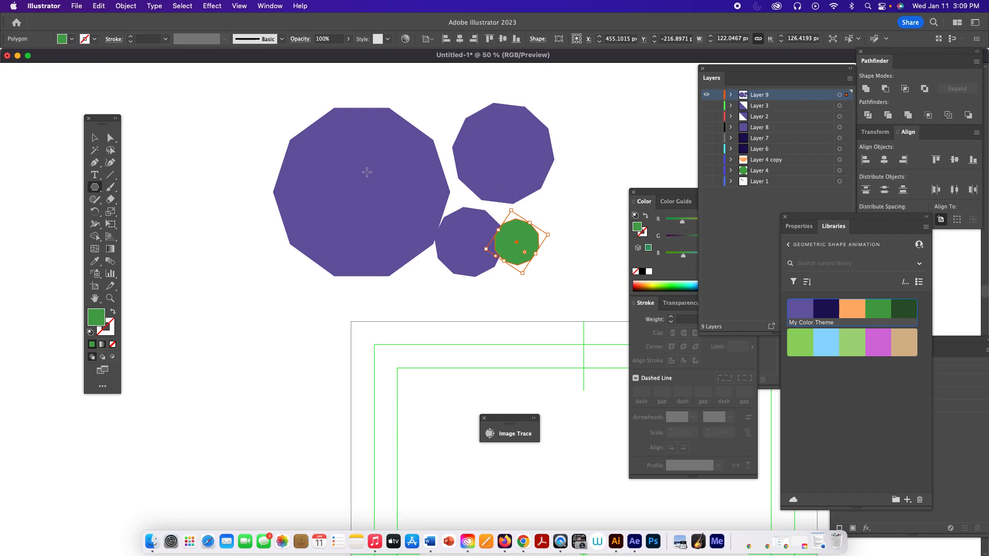
left_click_drag(366, 171, 406, 190)
- Create a green five-sided polygon with a radius of 121.9357 px at the lower edge of the large purple polygon
left_click(371, 268)
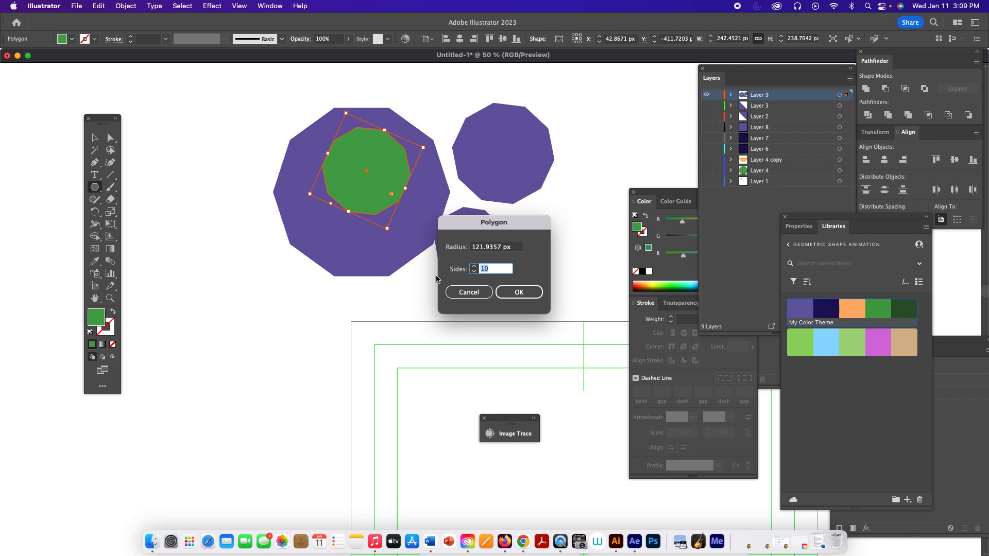
left_click(473, 272)
left_click(473, 271)
left_click(474, 272)
left_click(474, 272)
left_click(519, 292)
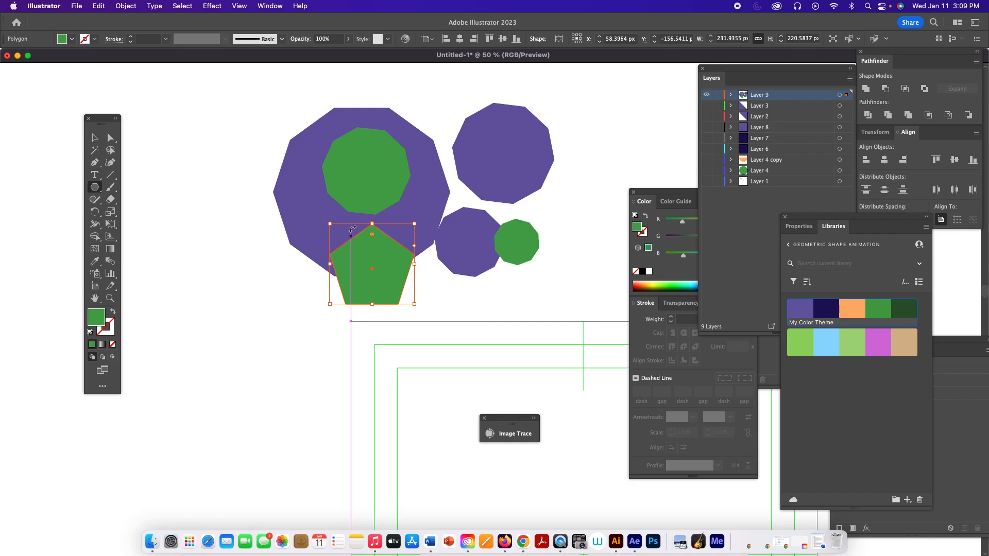
- Reshape the green pentagon by raising its top anchor to about Y -437 px and pulling its two side anchors slightly inward
left_click(110, 138)
left_click(203, 202)
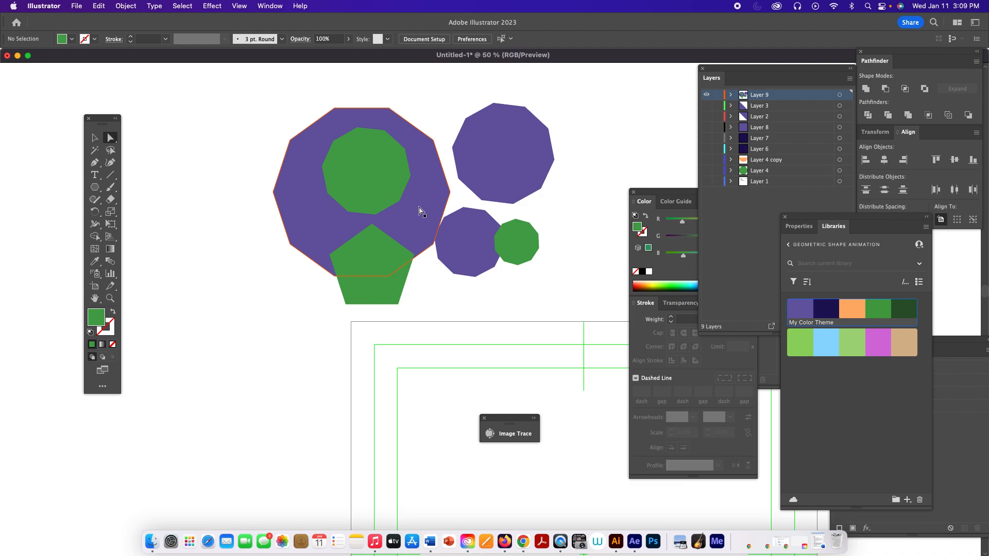
left_click(372, 224)
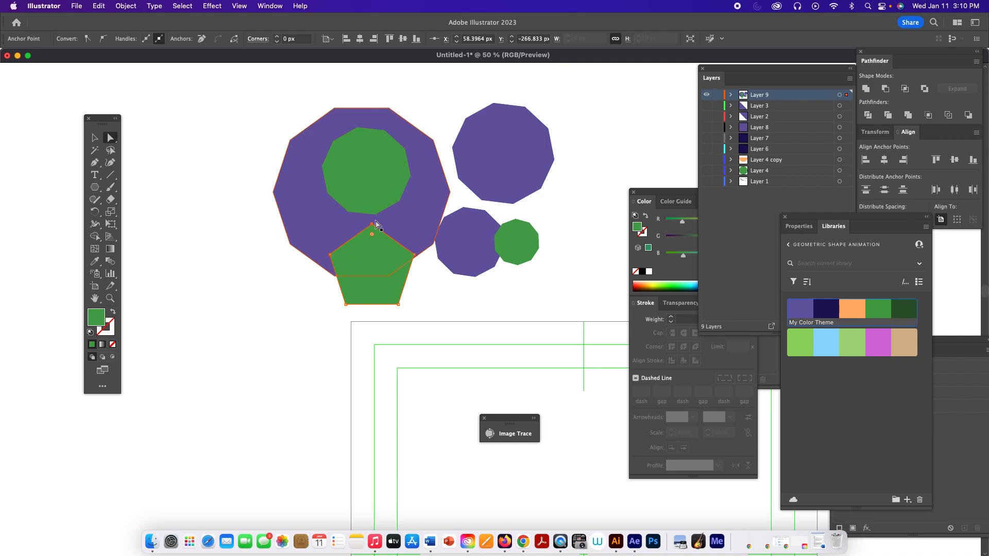
left_click_drag(372, 224, 372, 163)
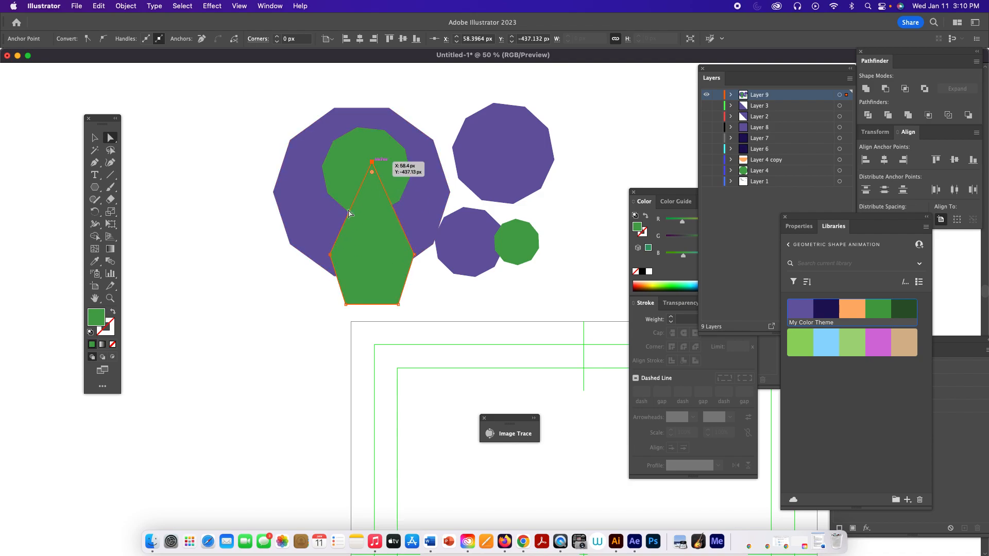
left_click_drag(331, 255, 339, 254)
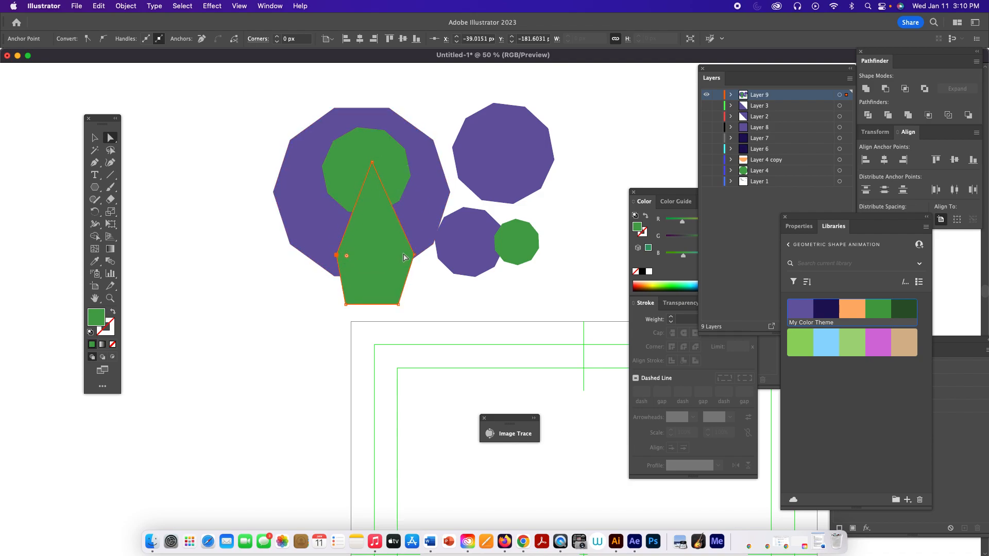
left_click_drag(414, 256, 405, 255)
- Delete all the purple and green polygons on Layer 9, including the reshaped pentagon
left_click(420, 237)
key("Delete")
left_click(405, 195)
key("Delete")
left_click(512, 160)
key("Delete")
left_click(490, 230)
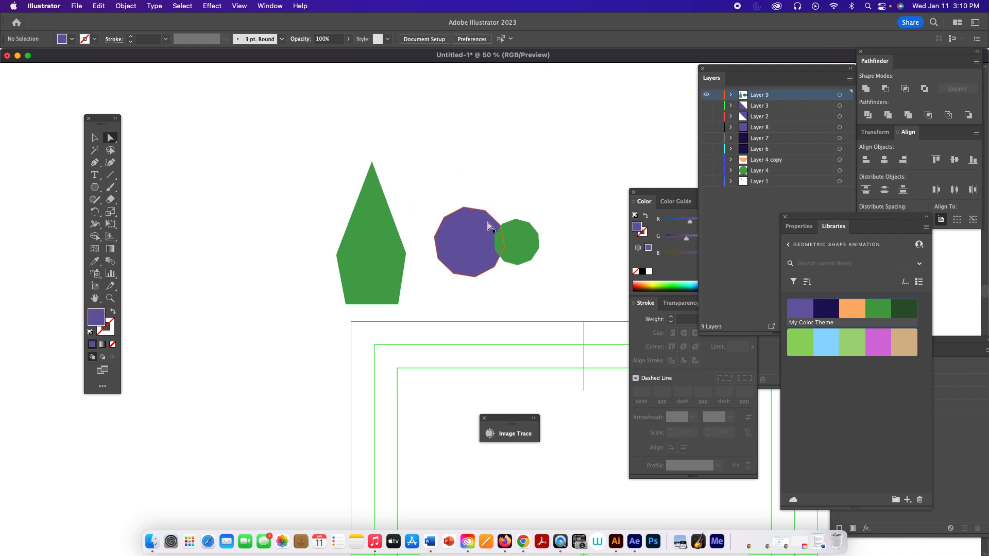
key("Delete")
left_click(508, 232)
key("Delete")
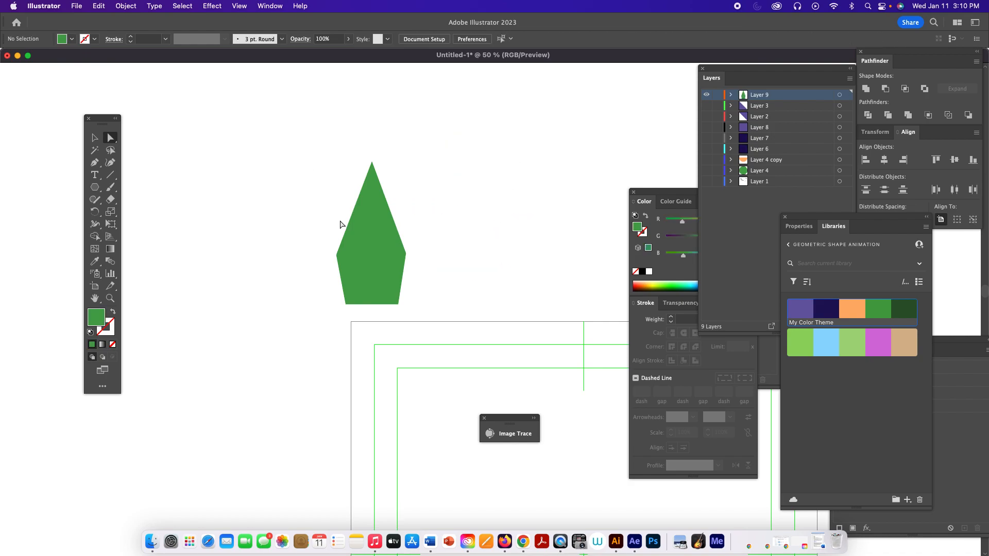
left_click(356, 229)
key("Delete")
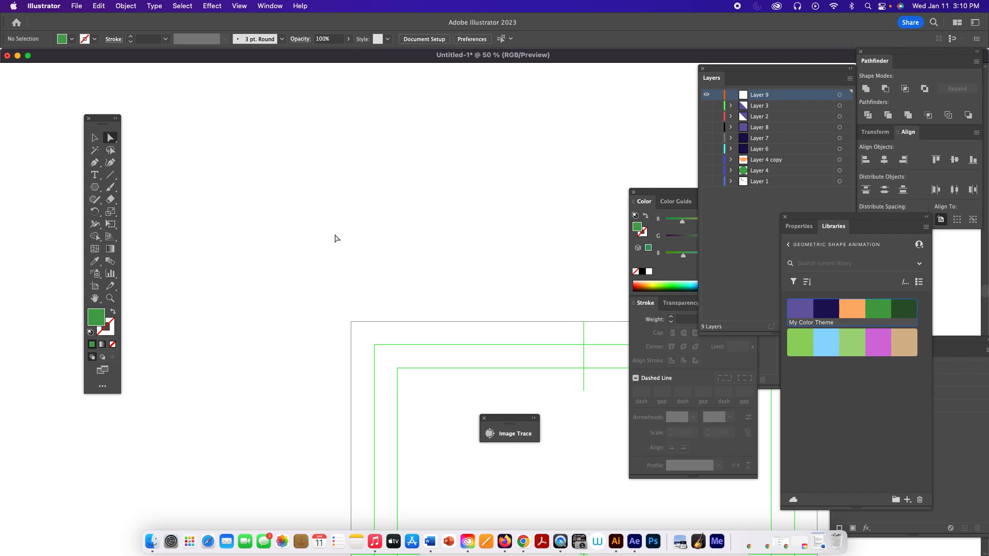
- Create a five-pointed star with radii of 25 px and 50 px, plus two larger freehand stars, one about 217 × 218 px
left_click(96, 189)
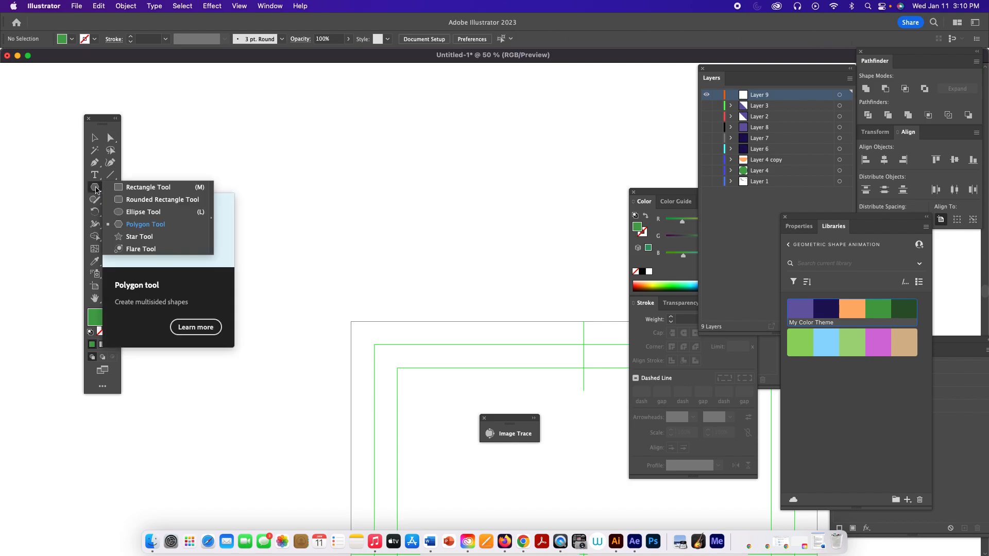
left_click(139, 237)
left_click(309, 161)
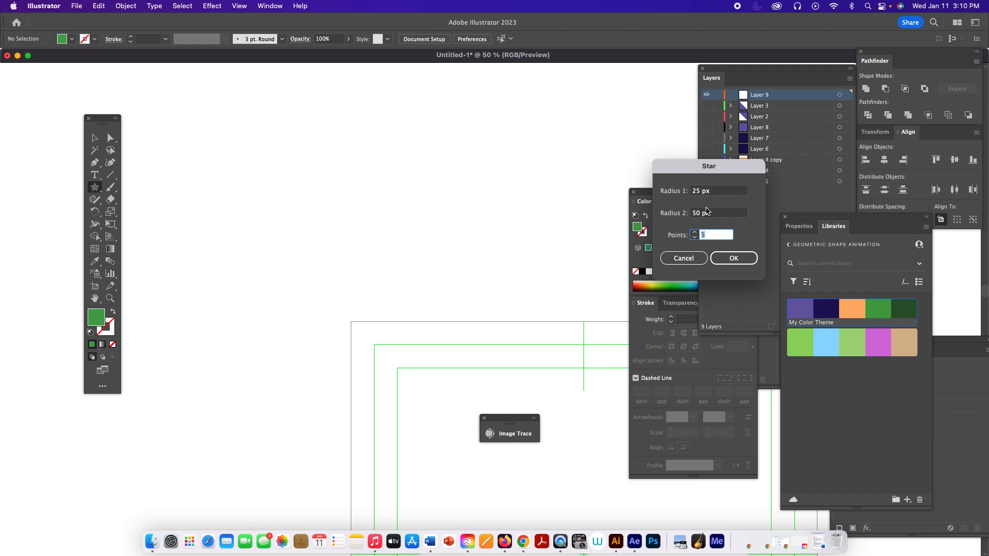
left_click(733, 257)
left_click_drag(433, 163, 483, 212)
left_click_drag(318, 262, 379, 280)
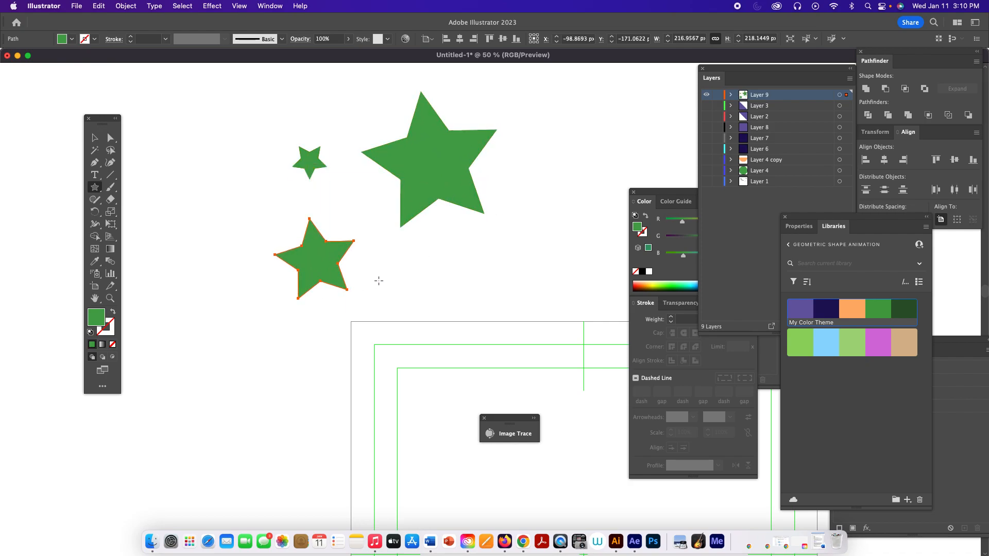
- Create an eight-pointed star with radii of 115.8161 px and 57.9081 px, plus a smaller freehand one about 175.8 px wide beside it
left_click(405, 263)
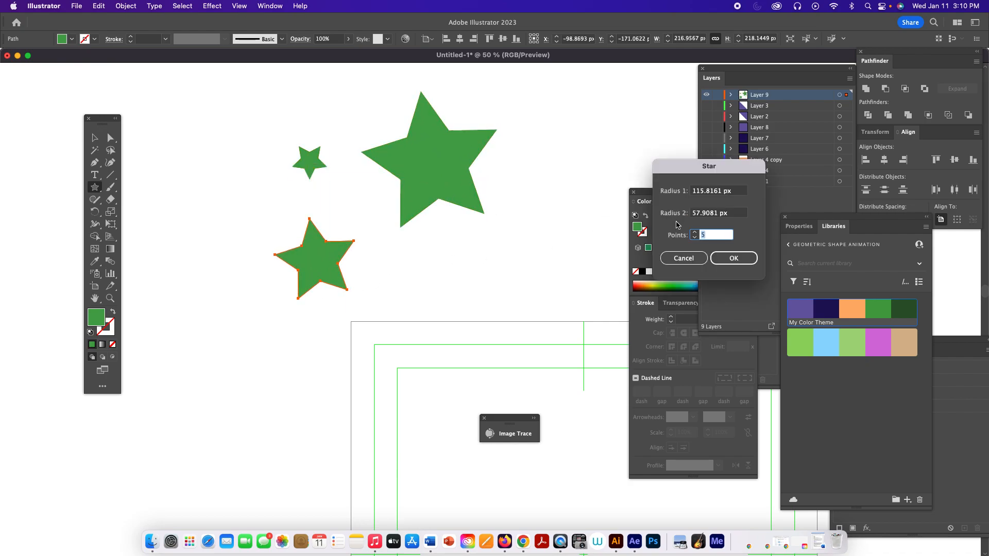
left_click(693, 233)
left_click(693, 233)
left_click(731, 258)
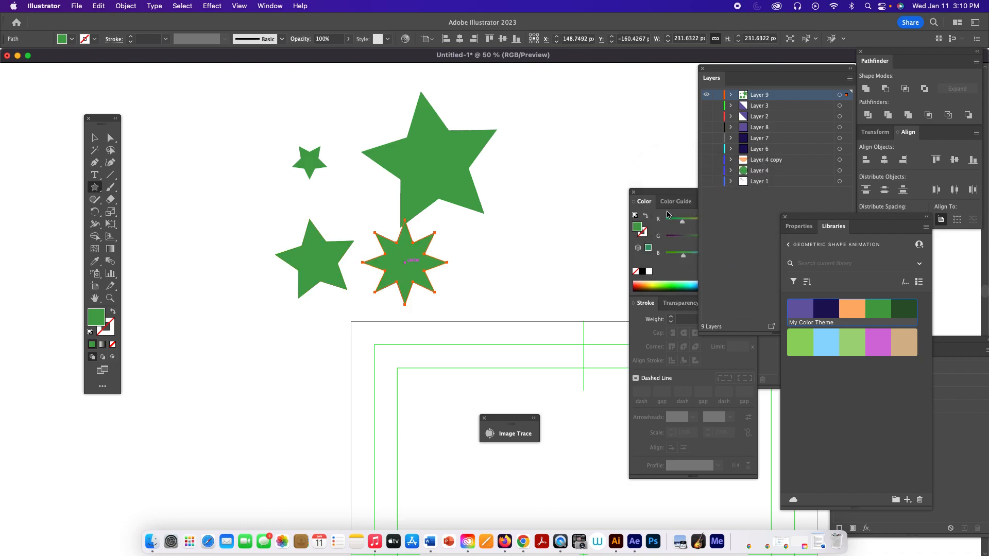
left_click_drag(514, 228, 541, 246)
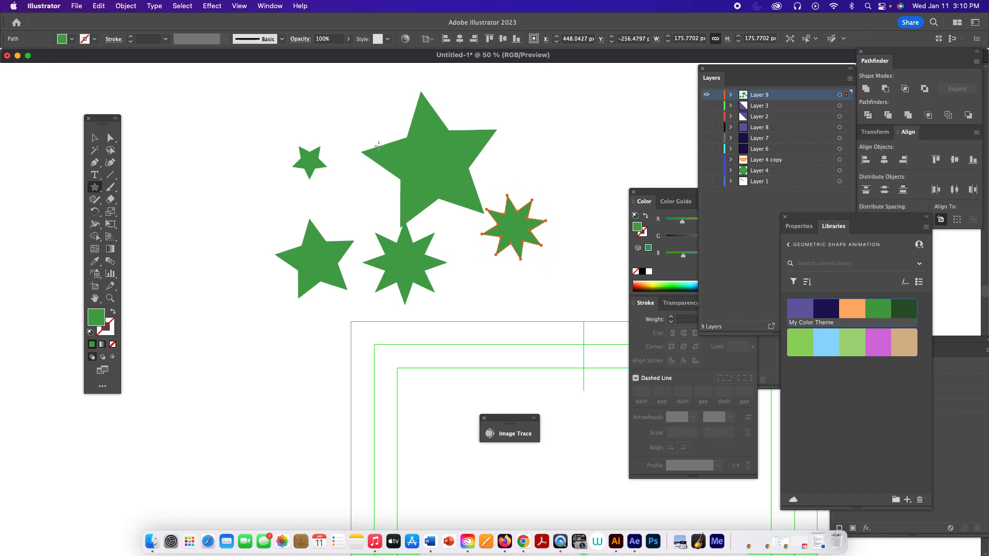
- Round all corners of the small eight-pointed star to about 13.07 px, and deselect it
left_click(110, 137)
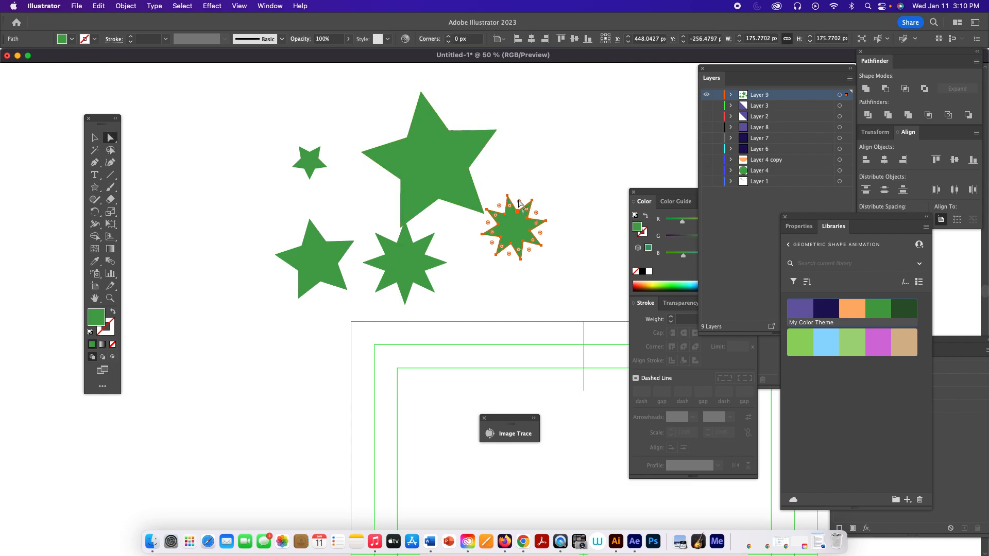
left_click_drag(518, 202, 519, 204)
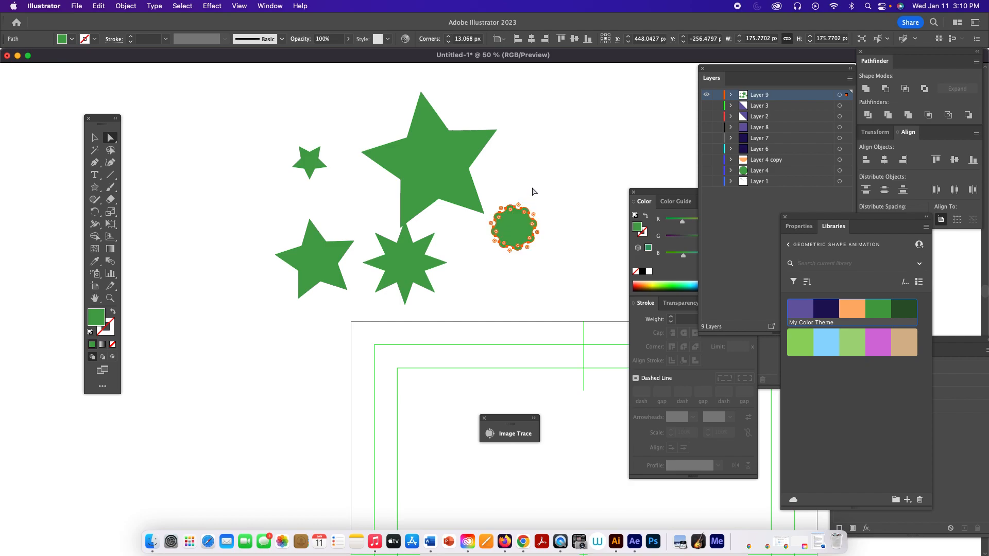
left_click(95, 138)
left_click(200, 127)
- Draw an eight-pointed star about 453.2 px wide over the artboard's top edge, and fill it with the theme's dark navy
left_click(95, 187)
left_click_drag(473, 266, 532, 324)
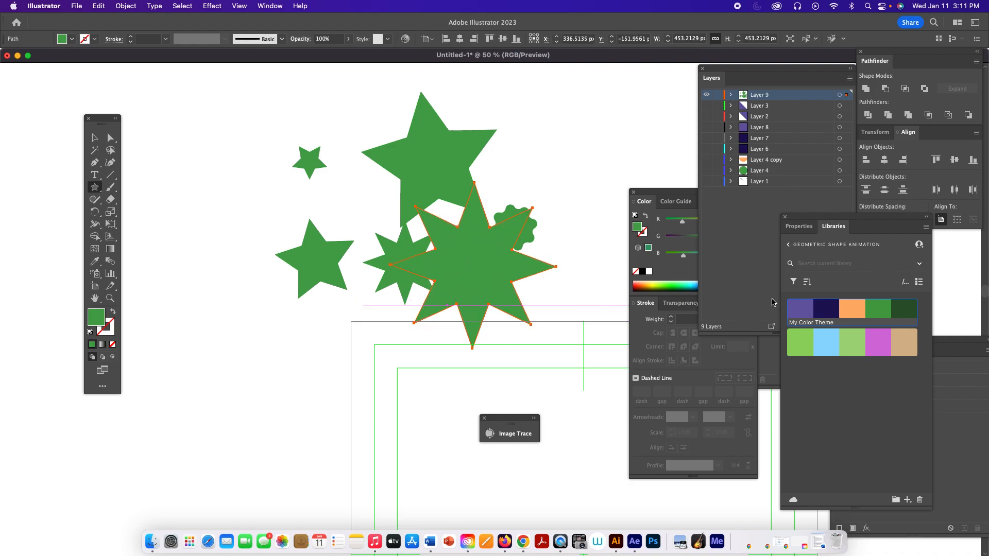
left_click(824, 310)
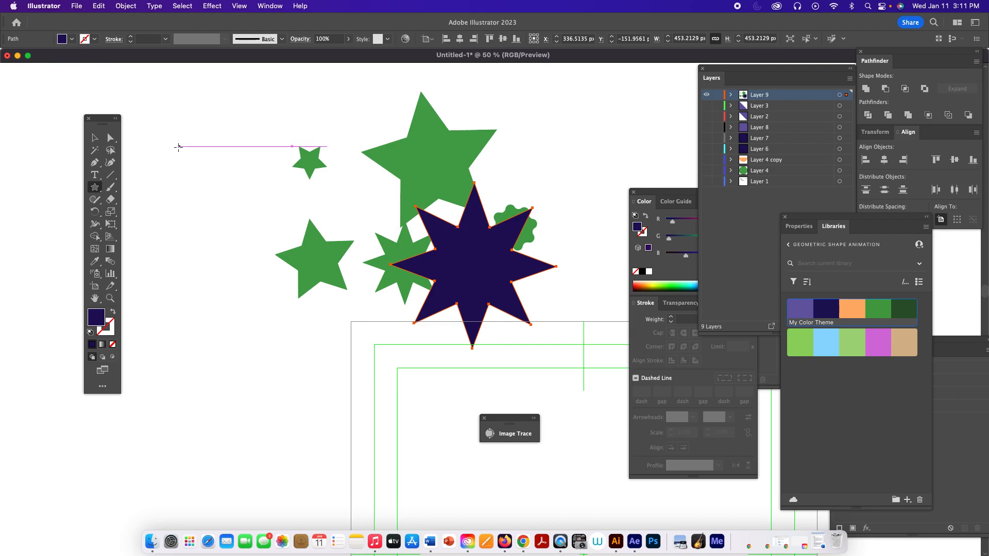
- Round all corners of the navy eight-pointed star to about 24.8 px
left_click(95, 138)
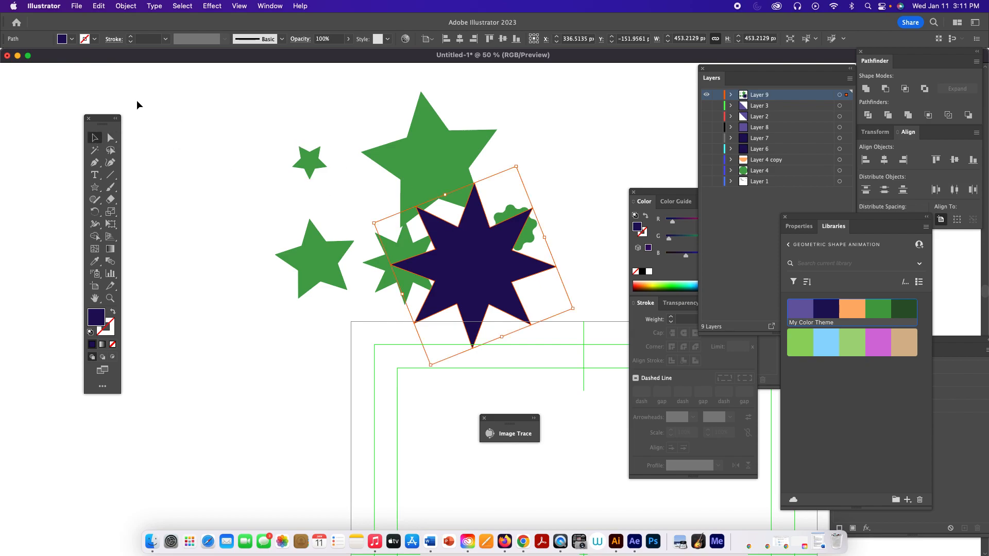
left_click(110, 138)
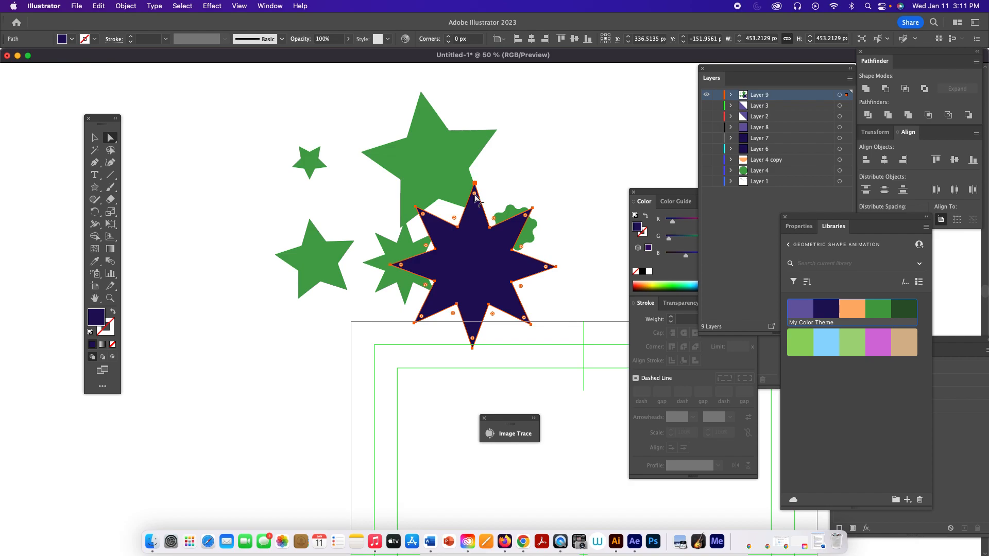
left_click_drag(526, 218, 512, 229)
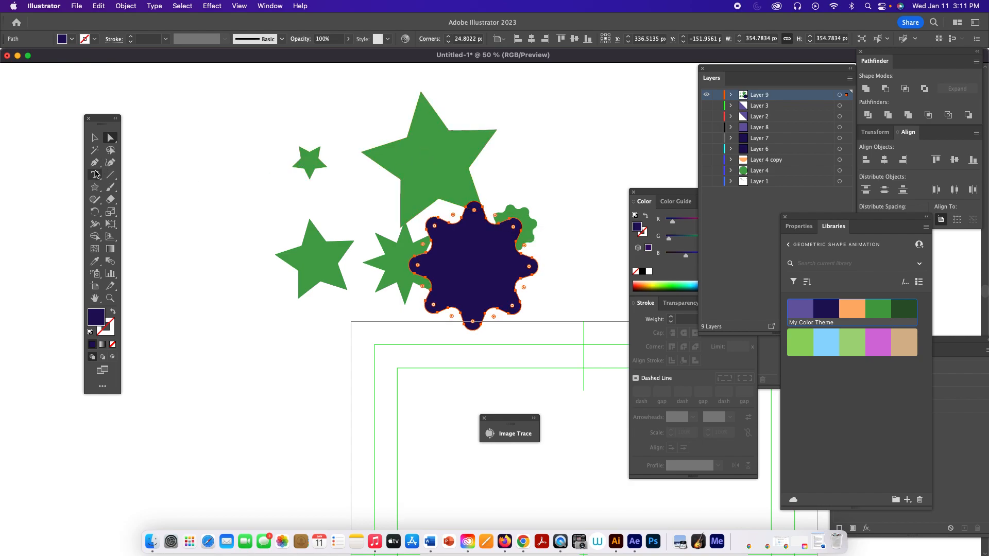
- Draw a navy eight-pointed star about 559 px wide at the artboard's upper-left corner, and delete the green star behind its top point
left_click(94, 187)
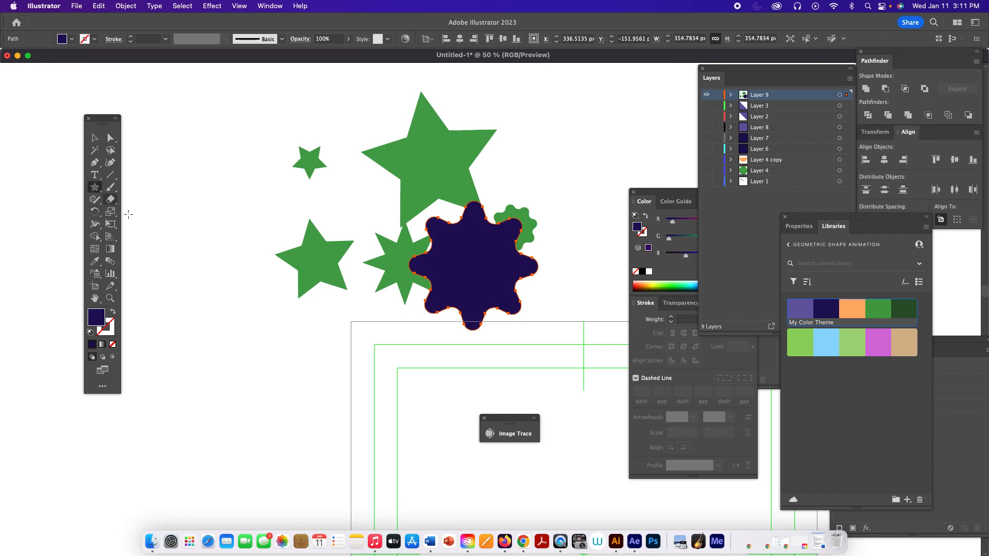
left_click_drag(344, 349, 416, 420)
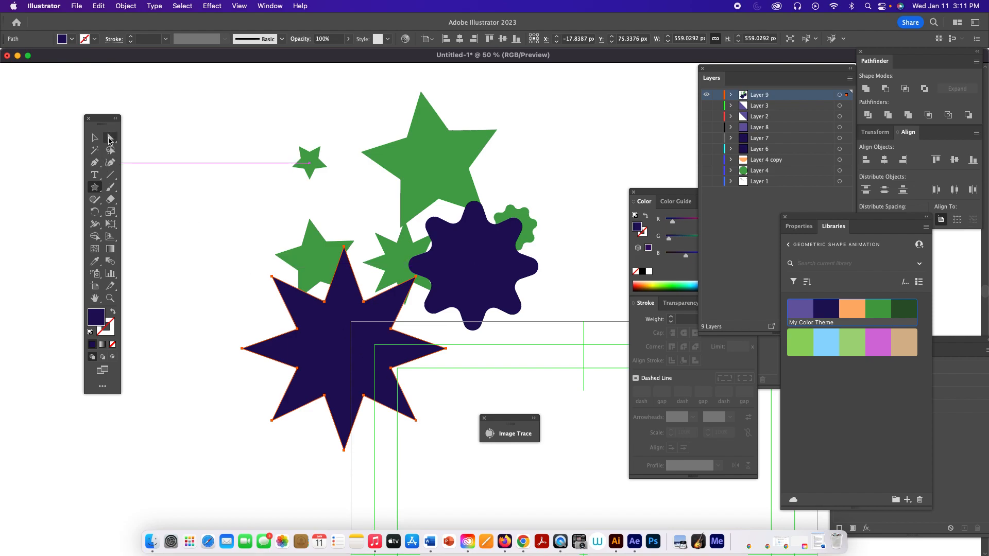
left_click(110, 139)
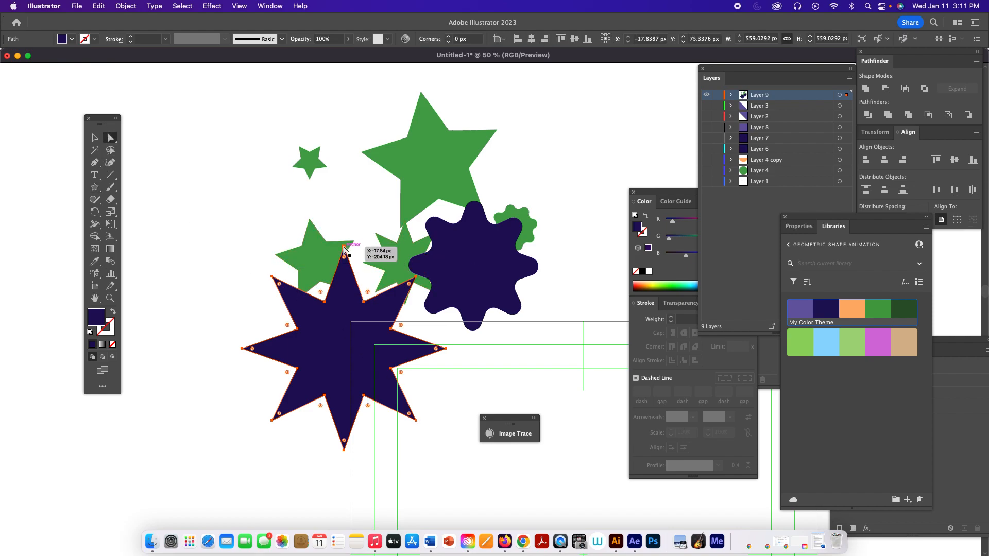
mouse_move(344, 248)
left_mouse_down()
mouse_move(343, 159)
mouse_move(333, 251)
left_mouse_up()
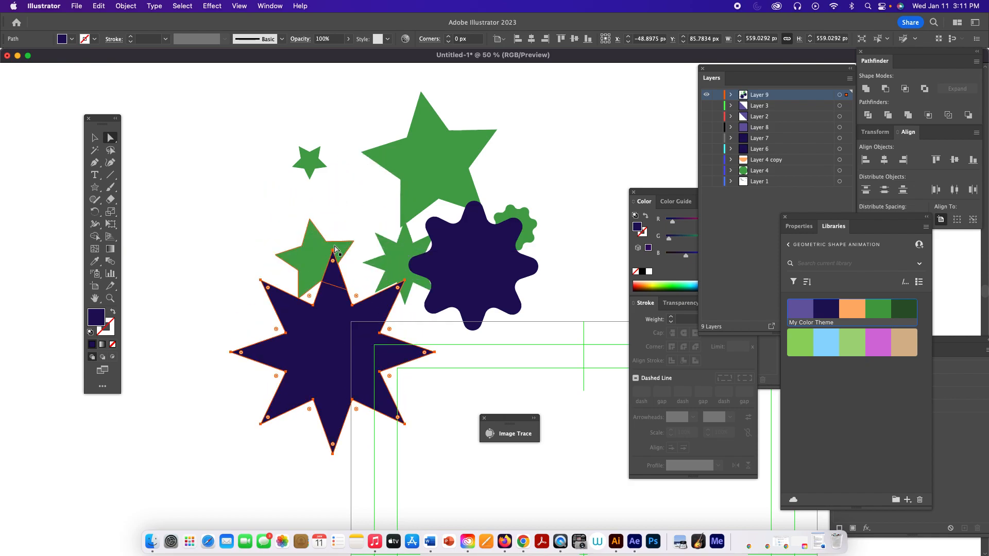
left_click(330, 251)
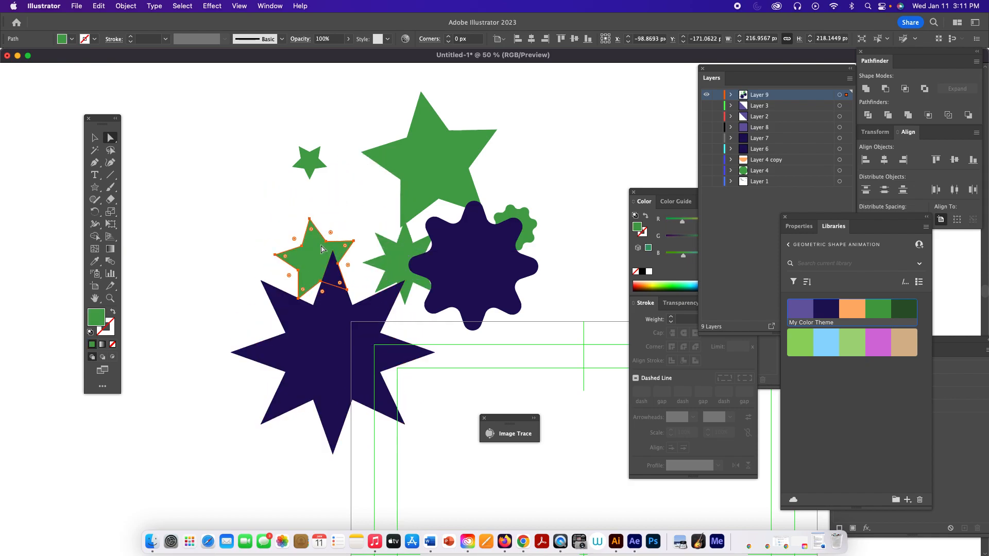
key("Delete")
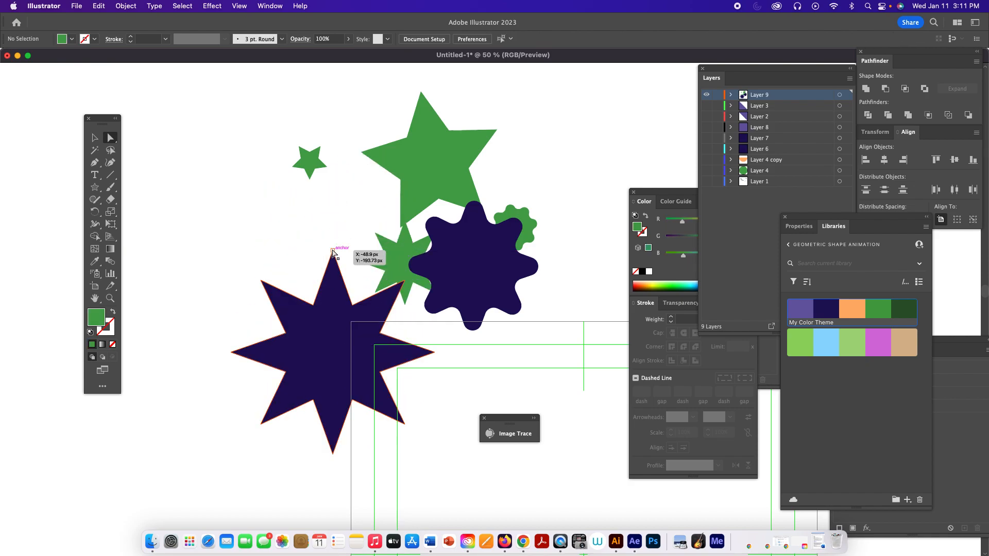
- Stretch the large navy star's top, bottom, left and right points outward into a compass-like shape, and deselect it
left_click(333, 251)
left_click_drag(333, 252, 333, 110)
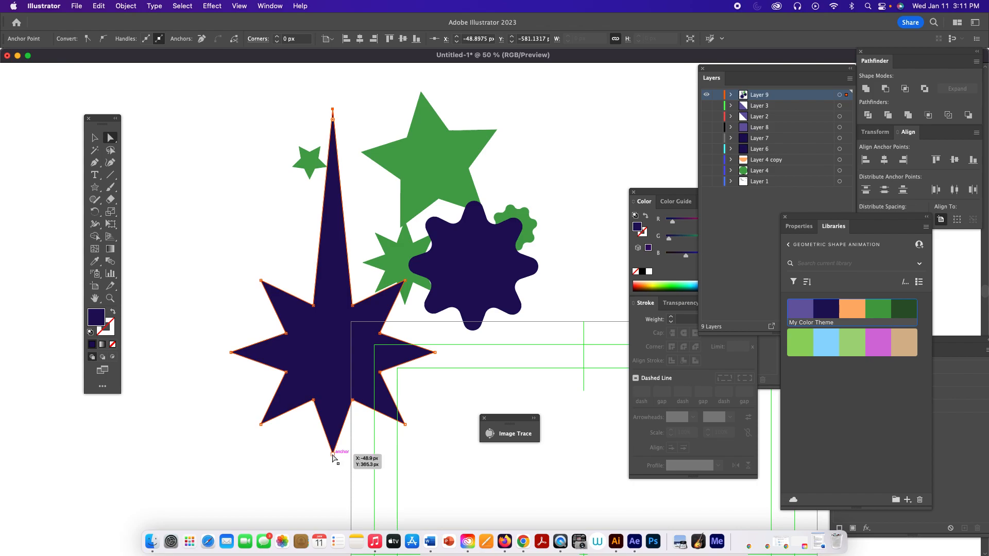
left_click_drag(334, 455, 333, 521)
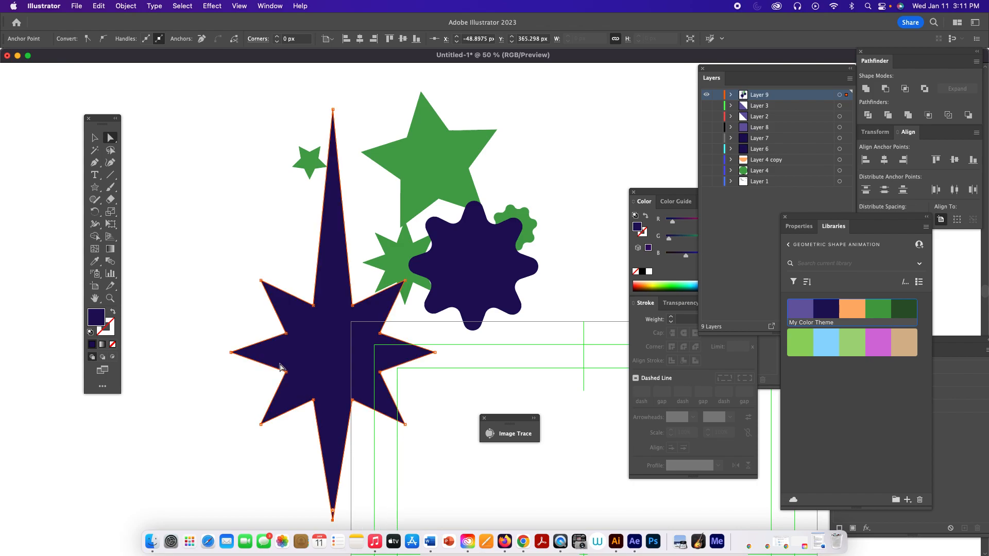
left_click(231, 352)
left_click_drag(230, 352, 159, 352)
left_click_drag(435, 352, 491, 352)
left_click(447, 378)
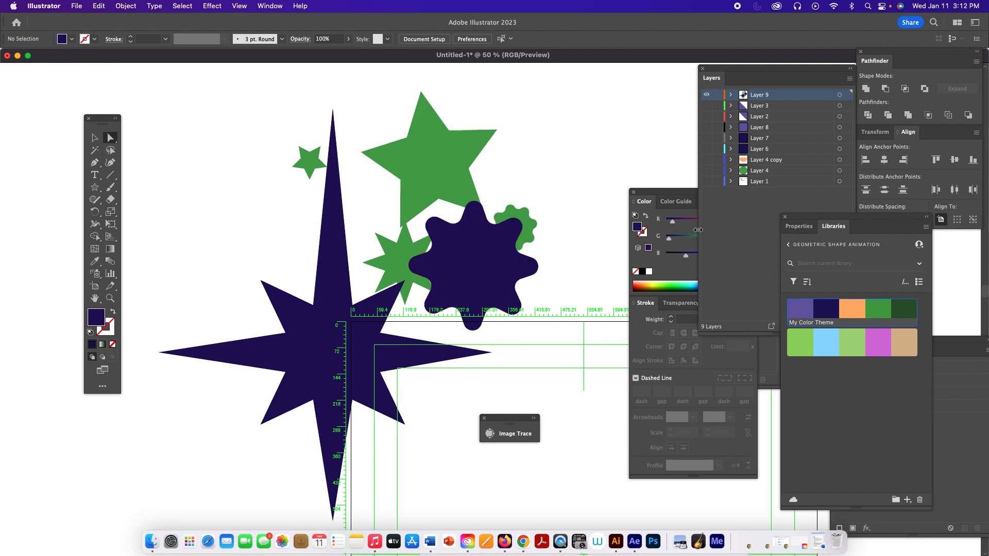
- Select Layer 9, which holds the practice stars
left_click(793, 97)
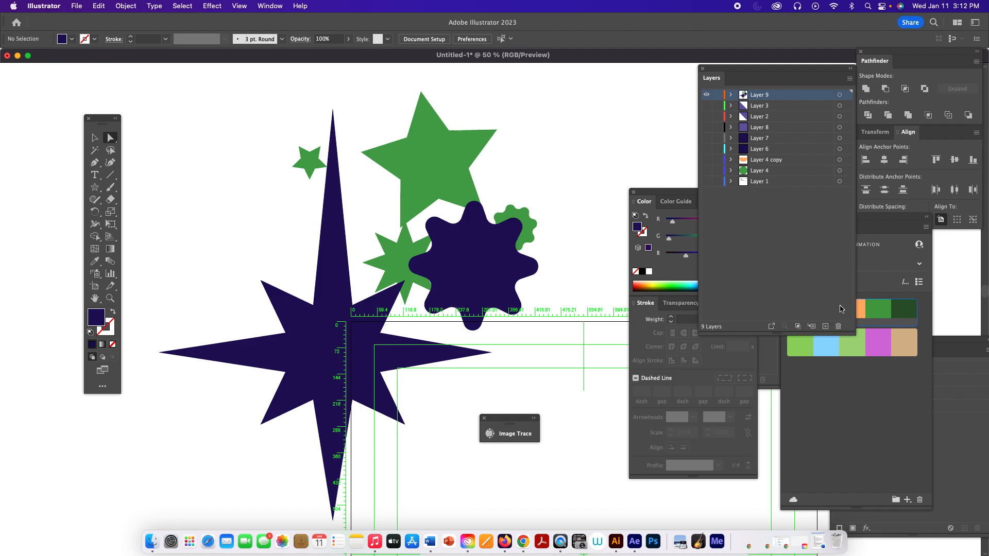
left_click(838, 326)
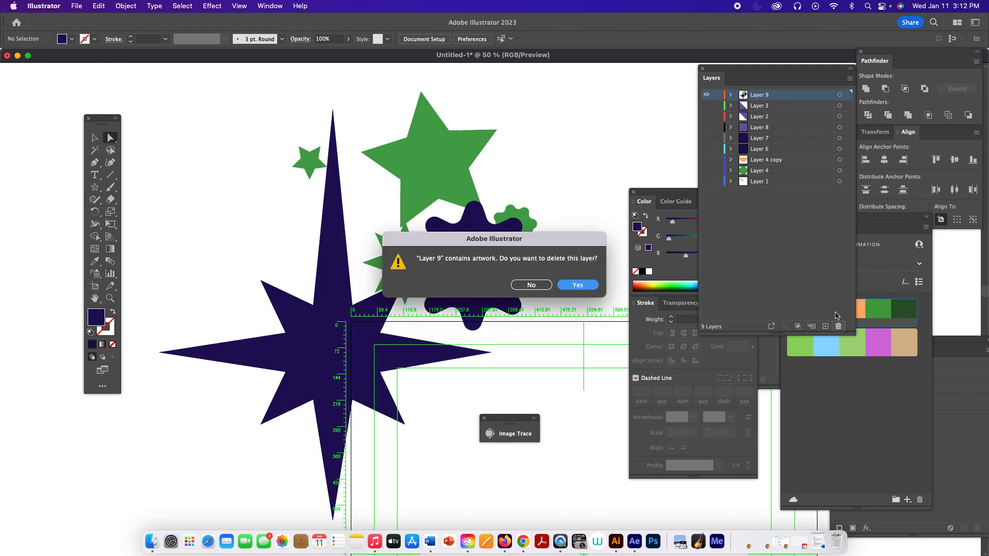
left_click(575, 288)
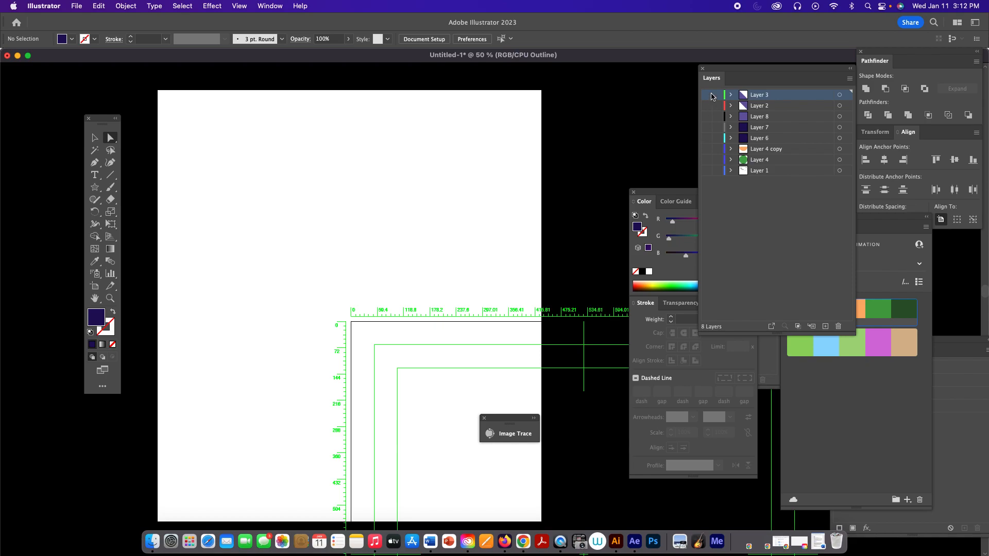
key("super+z")
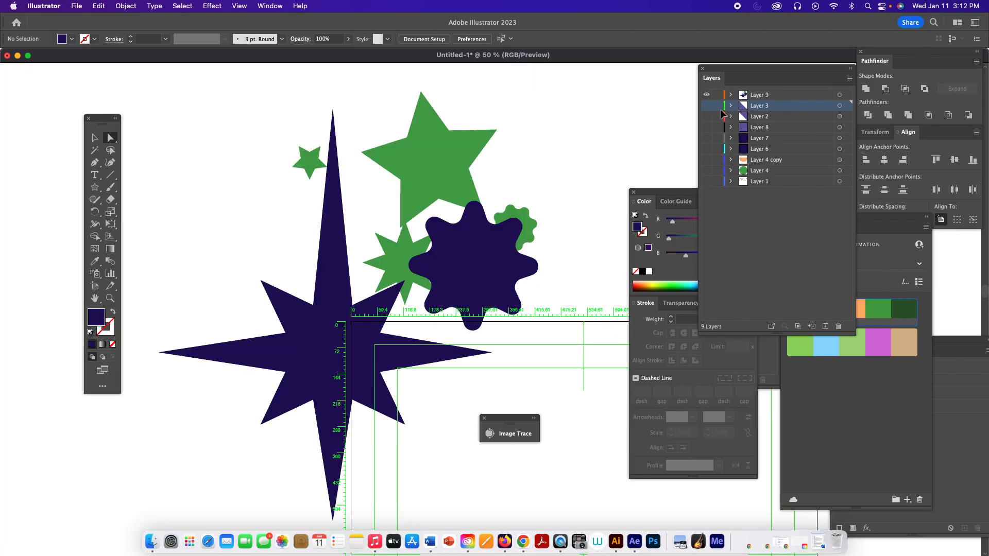
- Delete all the star artwork on Layer 9 while keeping the layer itself
key("super+minus")
key("super+minus")
left_click_drag(468, 178, 390, 161)
left_click(839, 96)
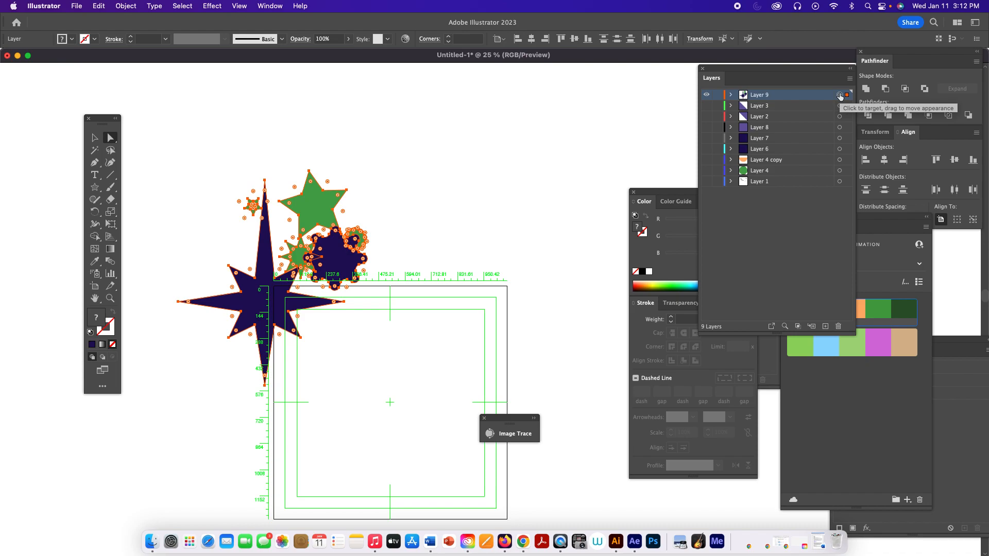
key("Delete")
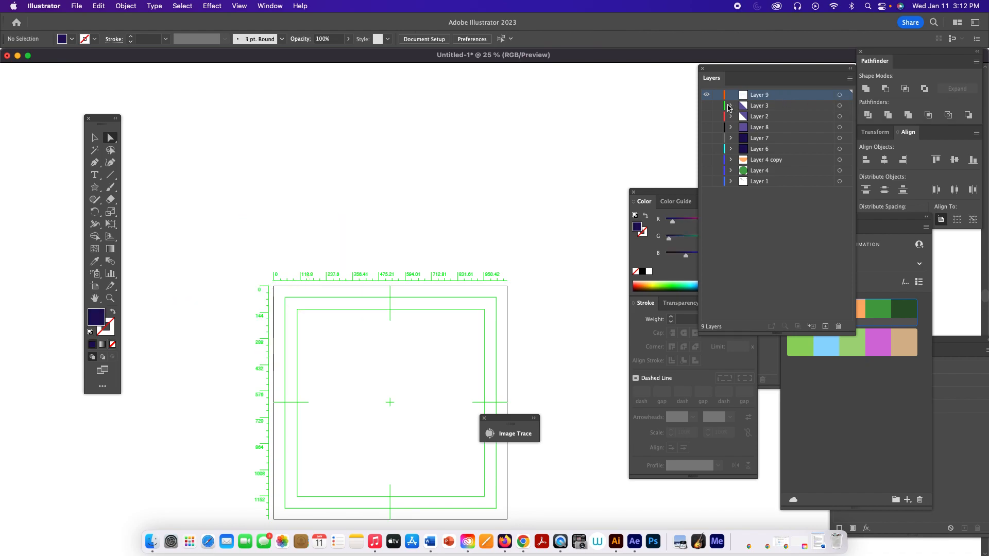
- Show the hidden layers from Layer 3 down to Layer 4 and delete the empty Layer 9
left_click_drag(708, 106, 708, 171)
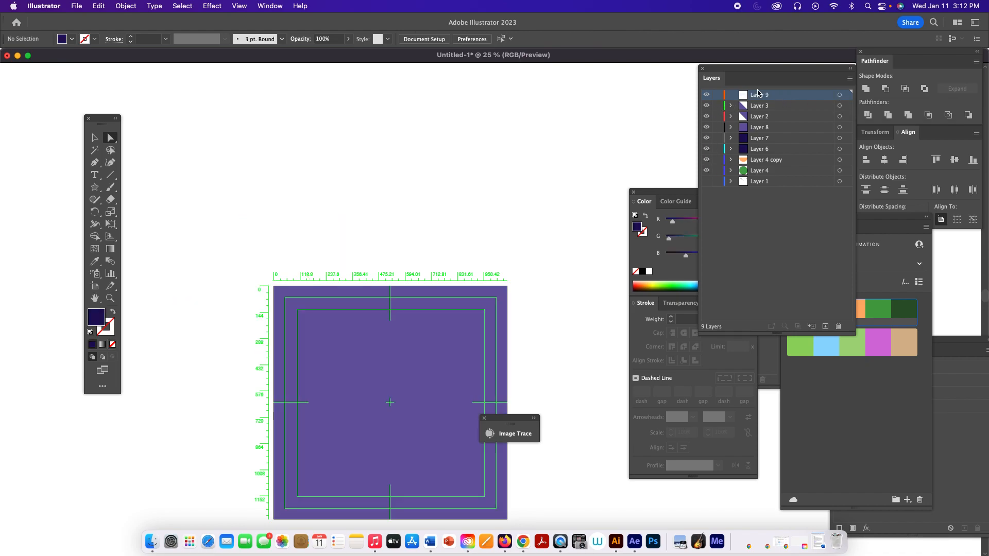
left_click(838, 326)
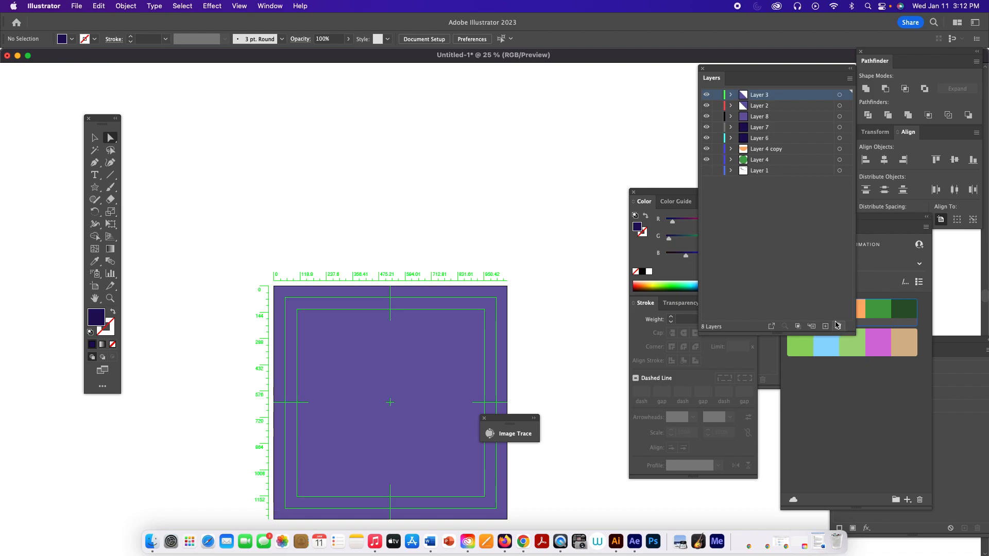
- Show Layer 1 and delete it together with its hand-drawn sketches
left_click(706, 170)
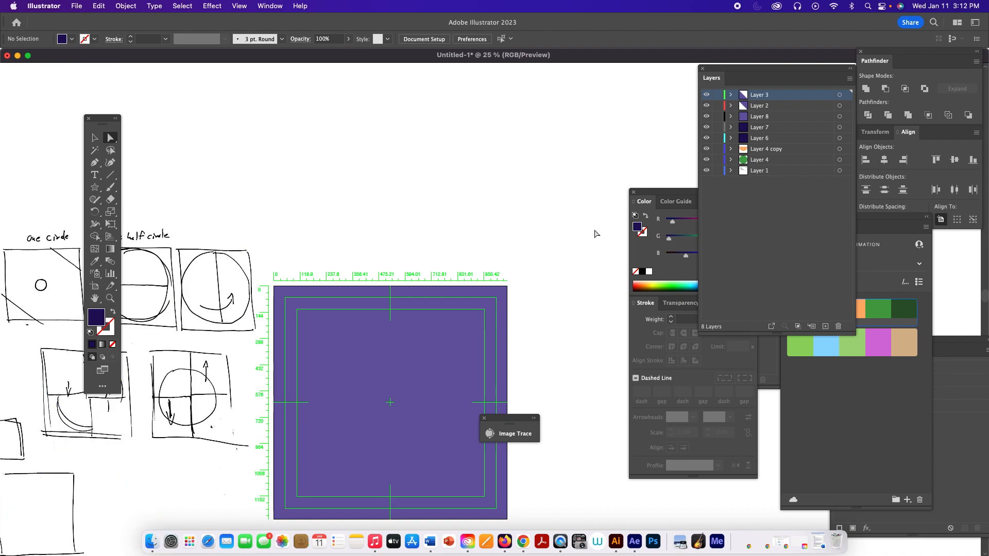
left_click(788, 172)
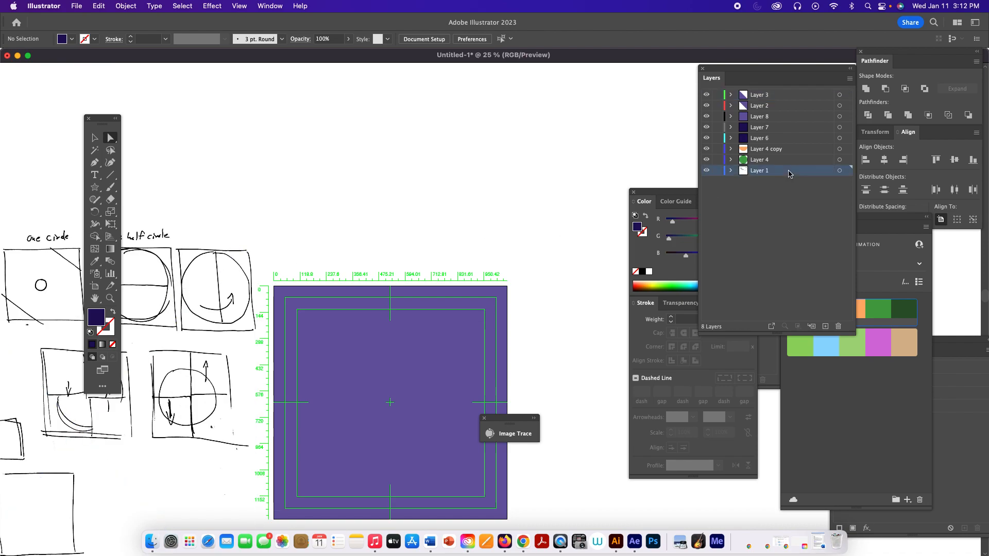
left_click(839, 327)
left_click(586, 289)
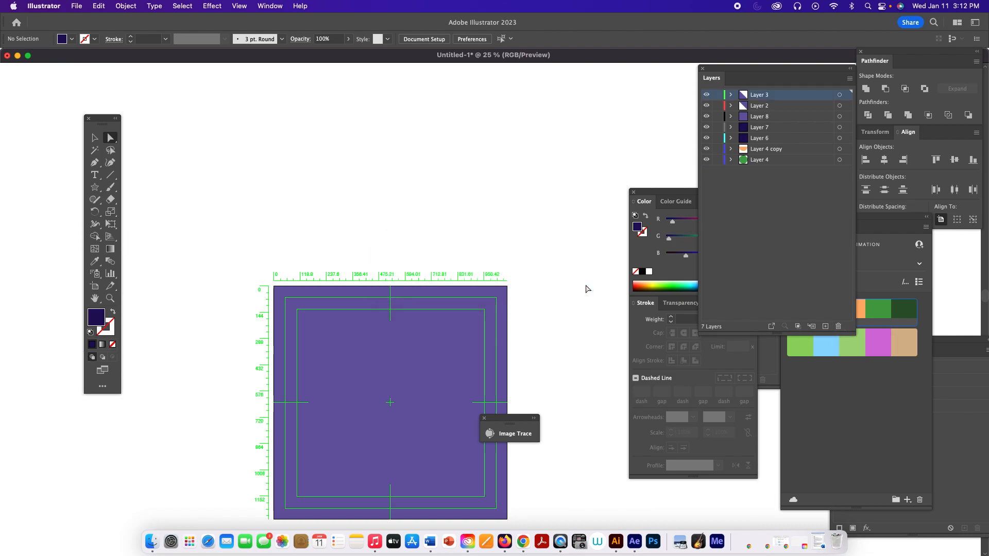
- Start saving the document to the computer and create a Desktop folder named "Project 1 geo animate" for it
left_click(77, 6)
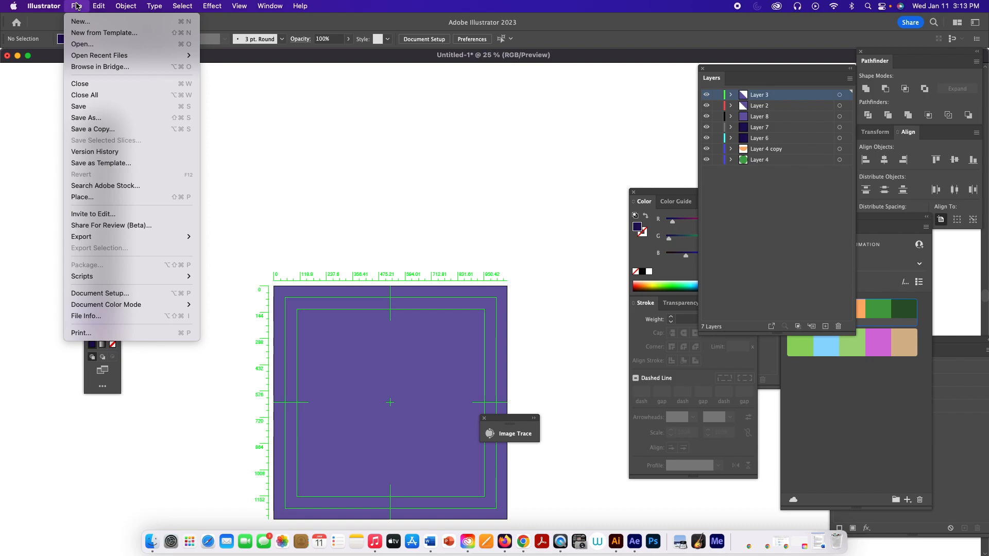
left_click(89, 118)
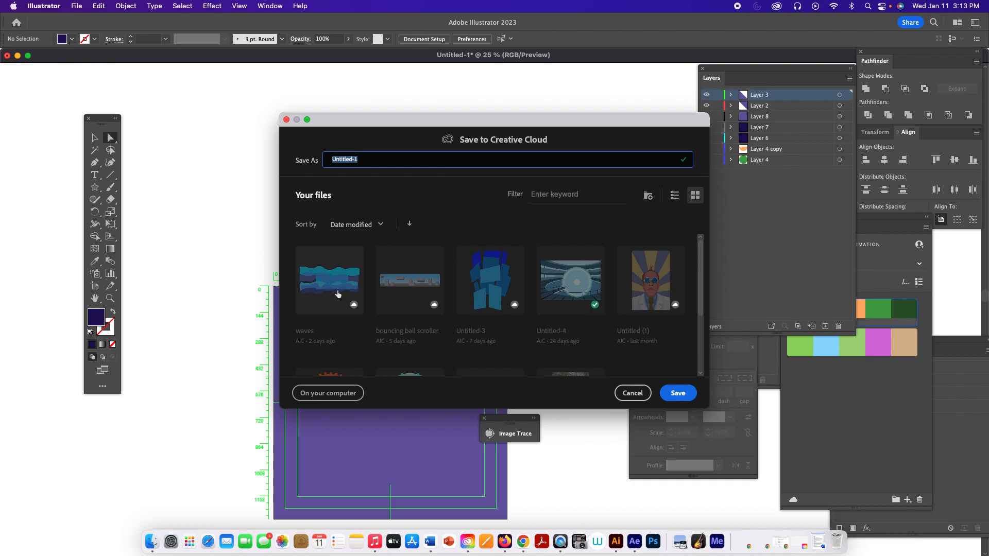
left_click(350, 393)
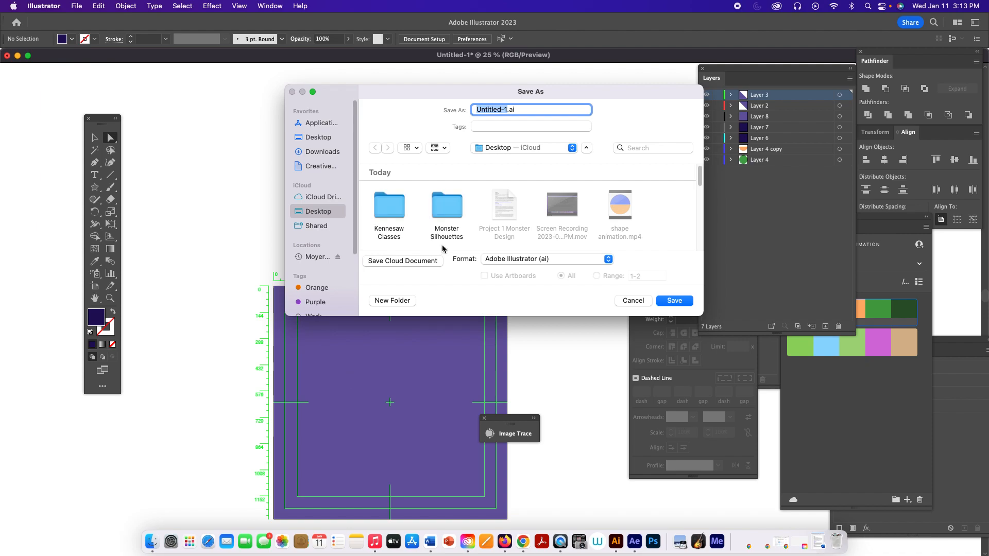
left_click(392, 301)
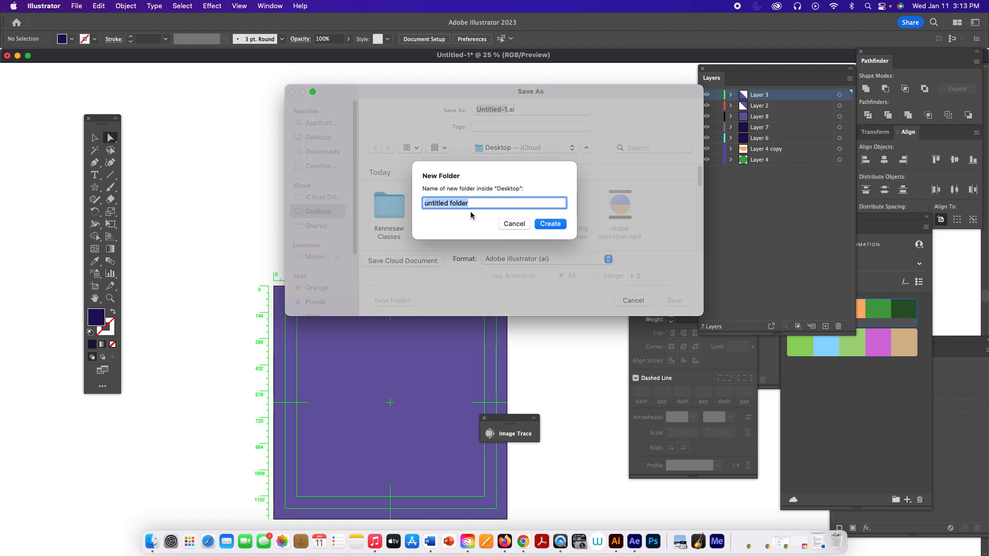
type("Project 1 geo animate")
left_click(554, 225)
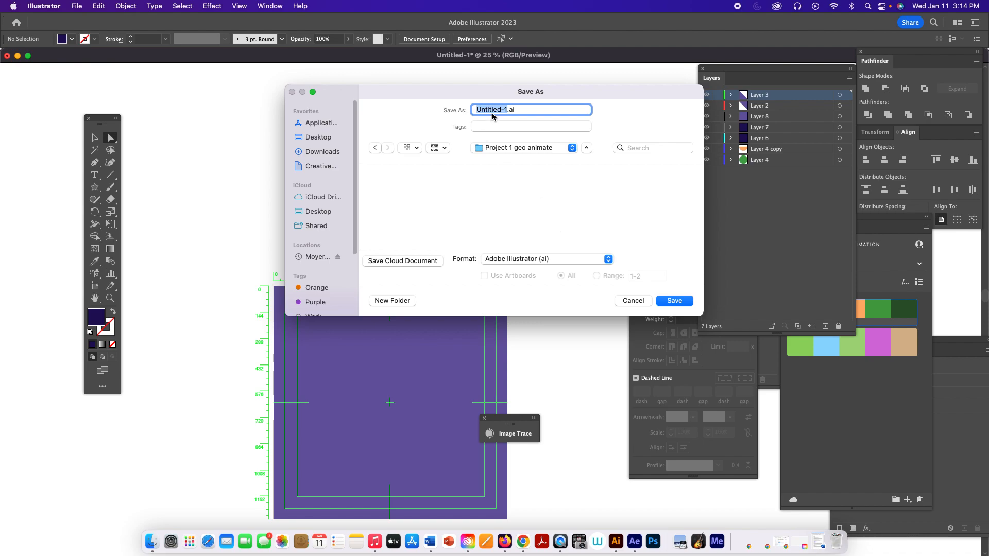
- Save the document as geo.ai in Adobe Illustrator format, accepting the Illustrator 2020 options
left_click(507, 111)
left_click_drag(507, 110, 456, 107)
type("geo")
left_click(674, 301)
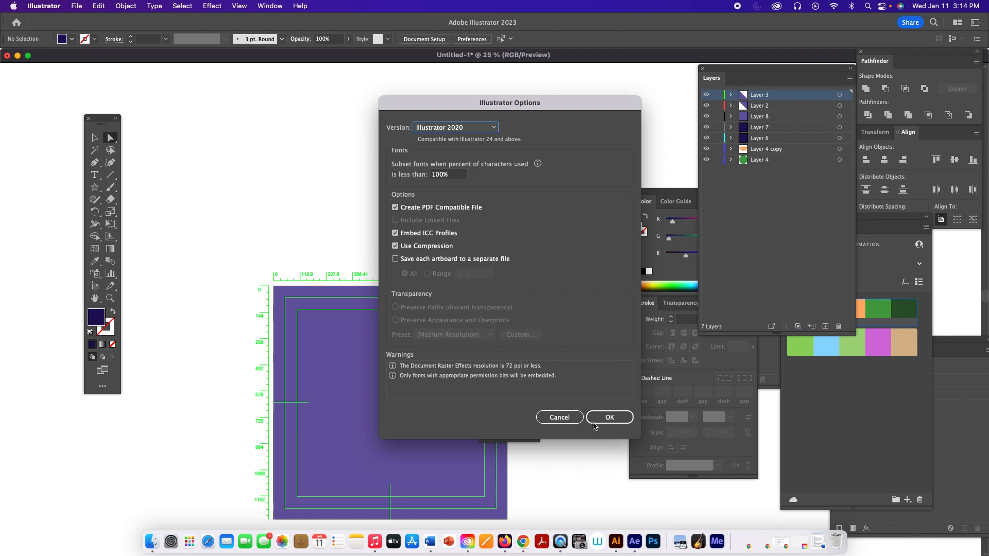
left_click(606, 420)
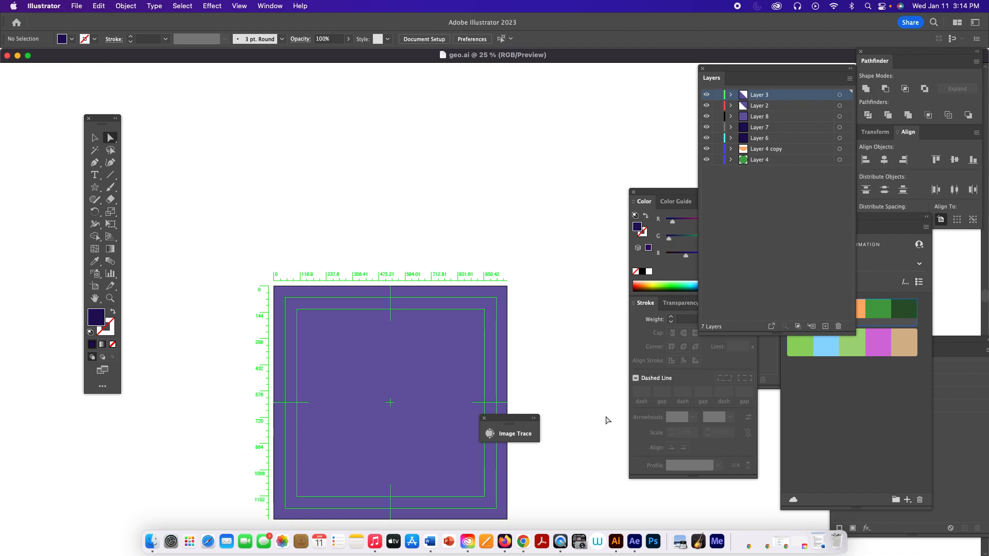
- Hide all existing layers and add a new empty layer above them
left_click_drag(541, 238, 548, 202)
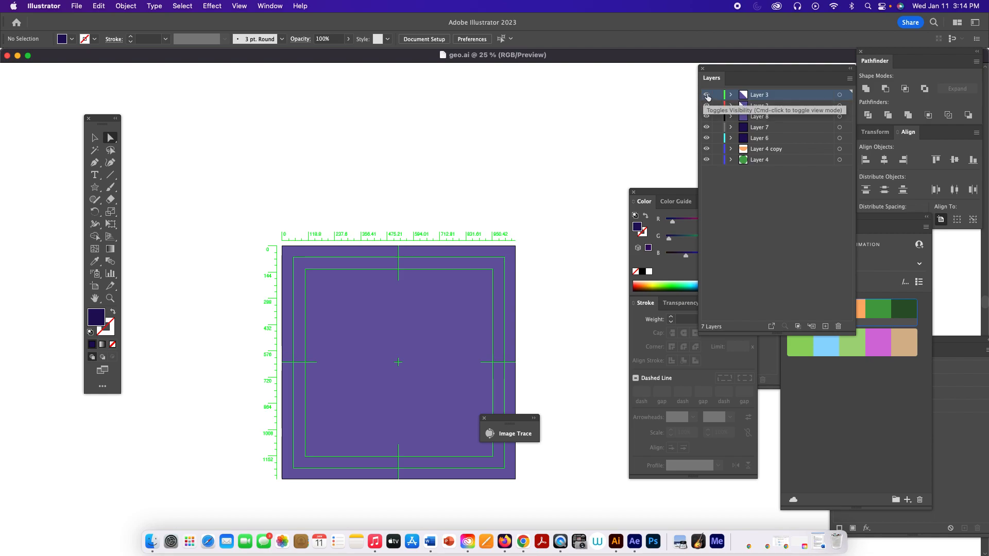
left_click_drag(709, 96, 710, 153)
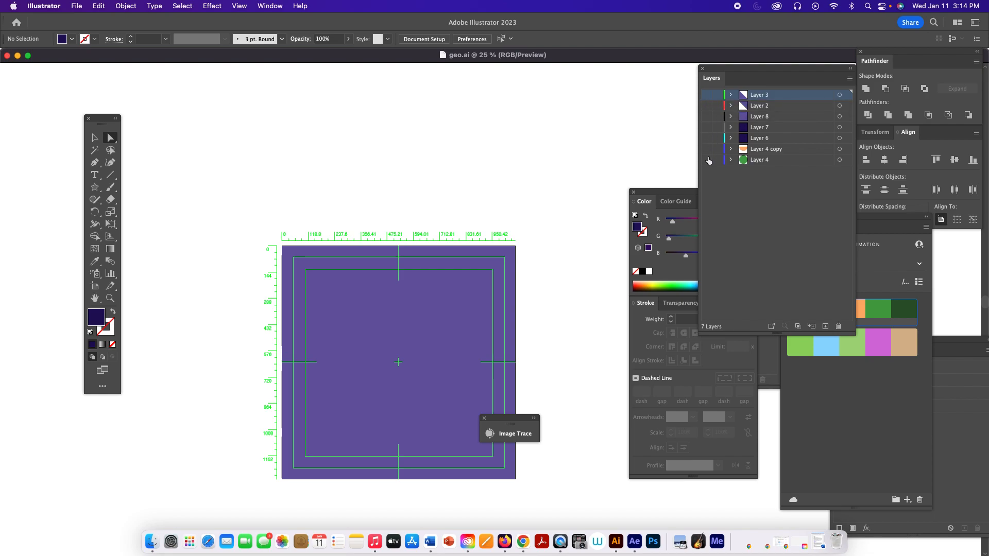
left_click(709, 160)
left_click(826, 326)
key("super+y")
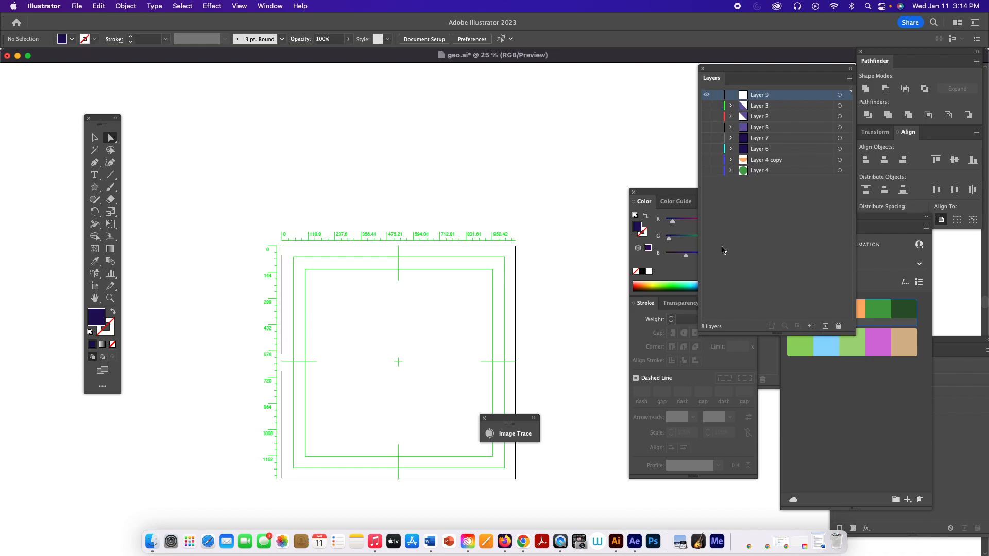
- Draw a dark blue rectangle about 1098 by 901 px overlapping the artboard's upper part
left_click(96, 188)
left_click(169, 188)
left_click_drag(292, 137, 492, 301)
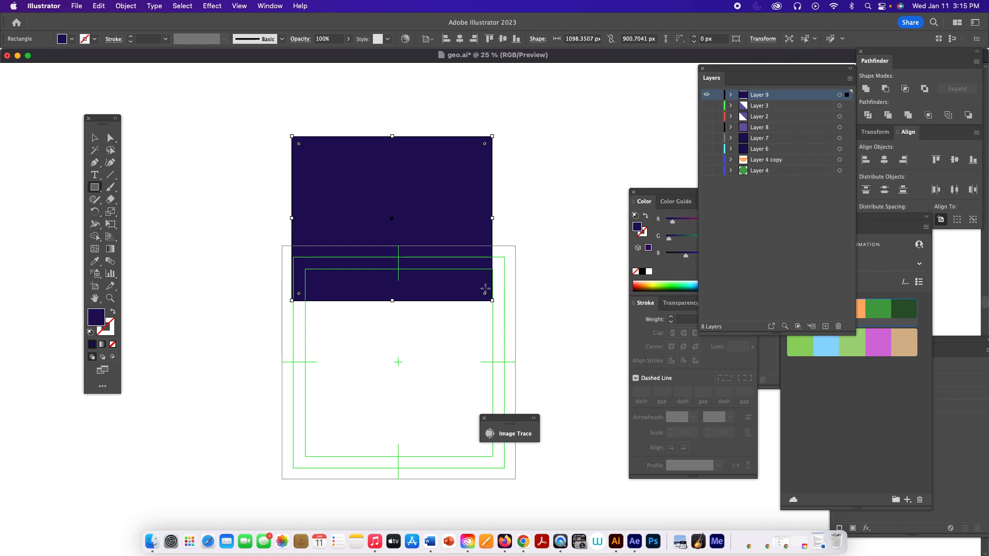
- Draw a pentagon about 545 by 521 px and position it over the rectangle's upper-left corner
left_click_drag(95, 187, 132, 223)
left_click_drag(312, 156, 344, 198)
key("v")
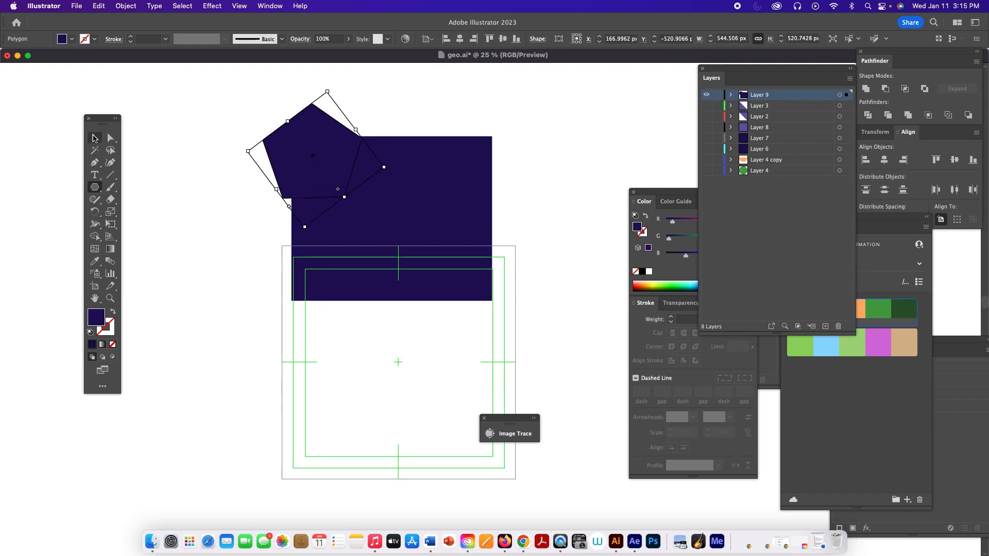
left_click_drag(347, 163, 348, 163)
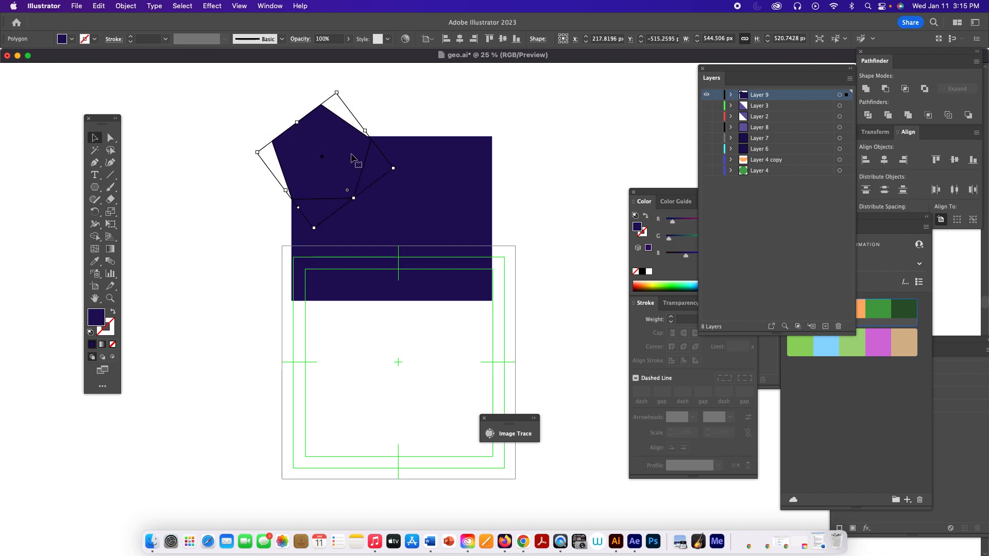
- Draw a larger pentagon about 944 by 906 px and position it over the rectangle's lower-right corner
left_click(94, 187)
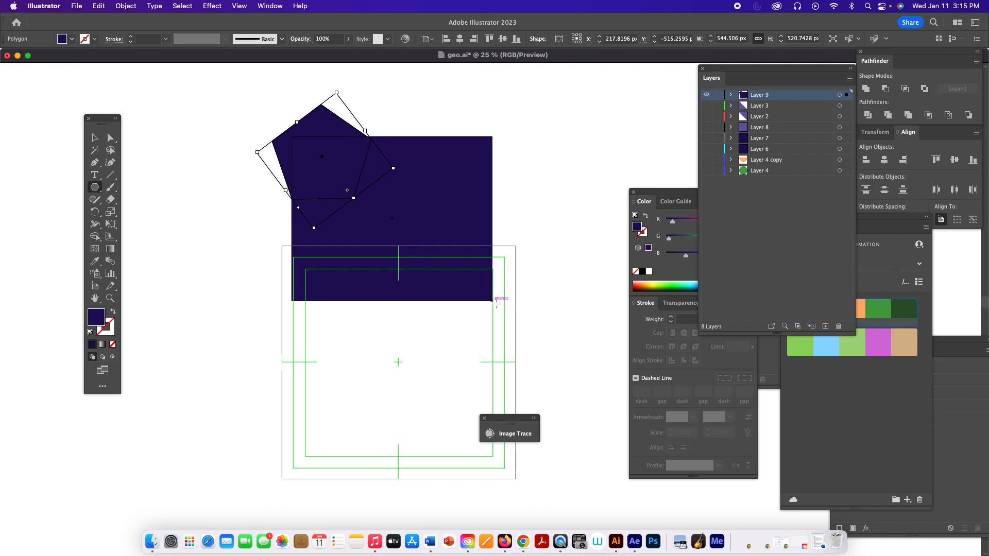
mouse_move(514, 316)
left_mouse_down()
mouse_move(444, 274)
mouse_move(429, 290)
left_mouse_up()
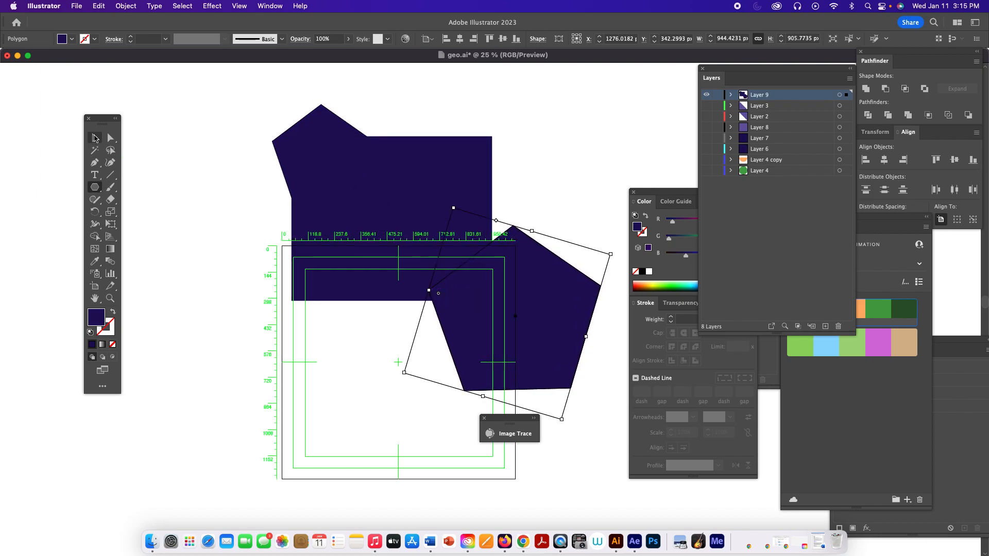
key("v")
left_click_drag(540, 311, 516, 309)
- Fill both pentagons with the medium green from My Color Theme and deselect them
left_click(349, 165)
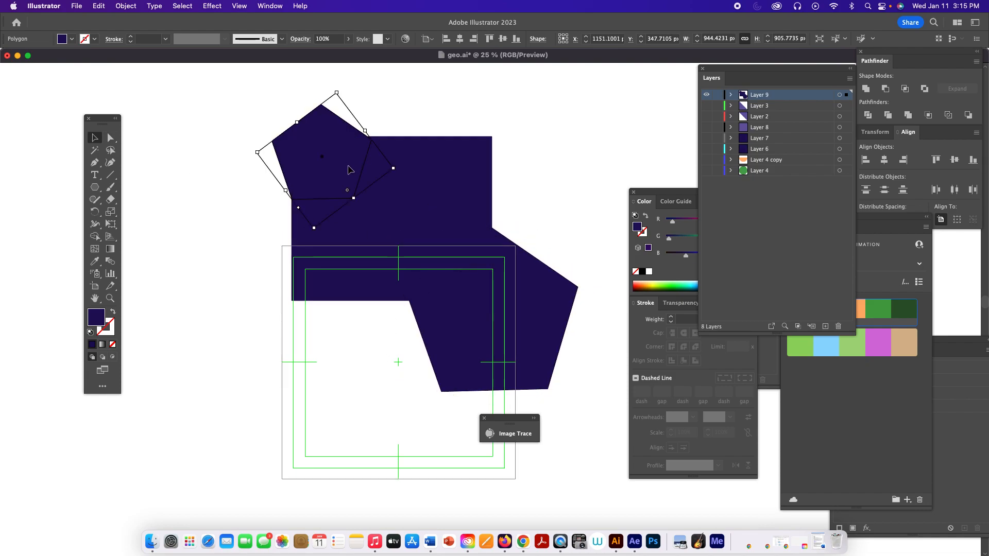
left_click(477, 276, "shift")
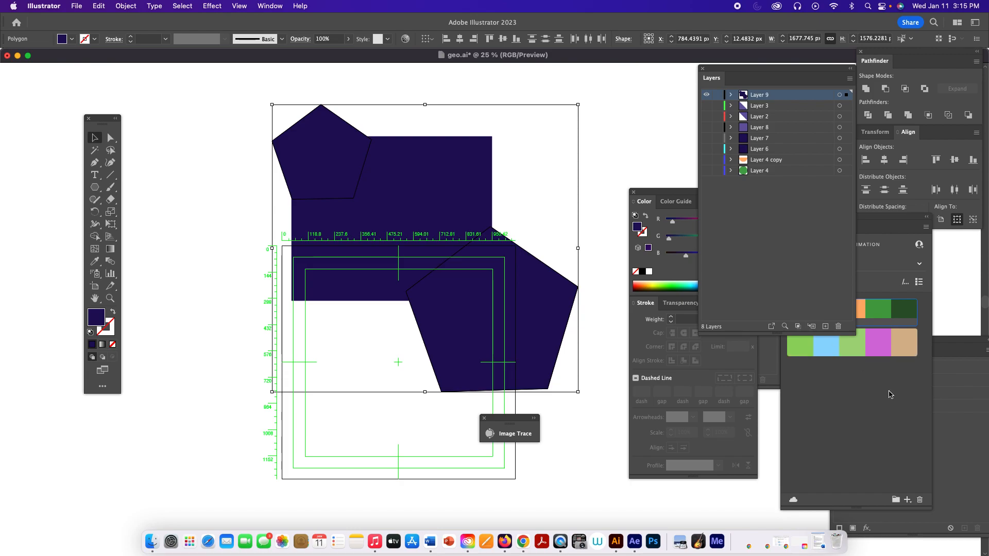
left_click(879, 307)
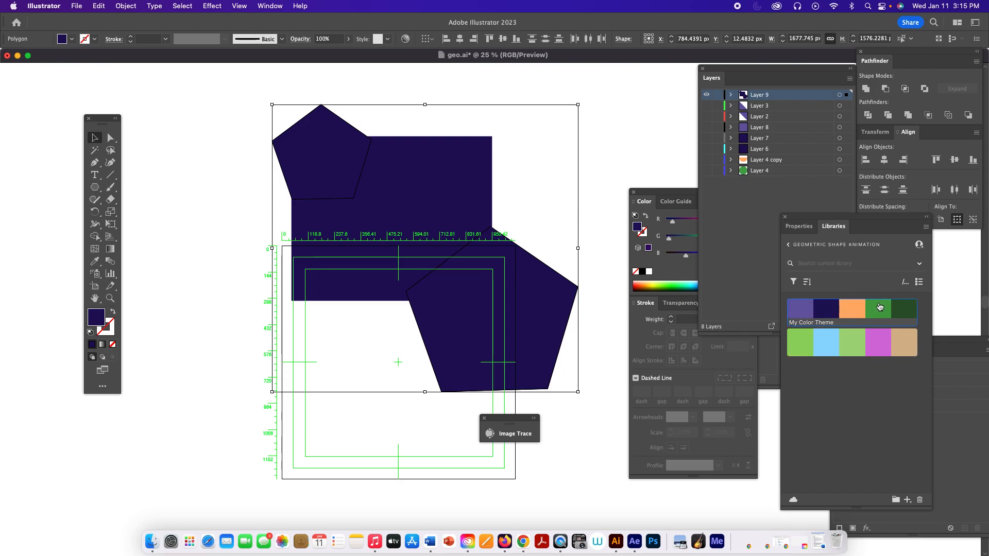
left_click(879, 308)
left_click(606, 153)
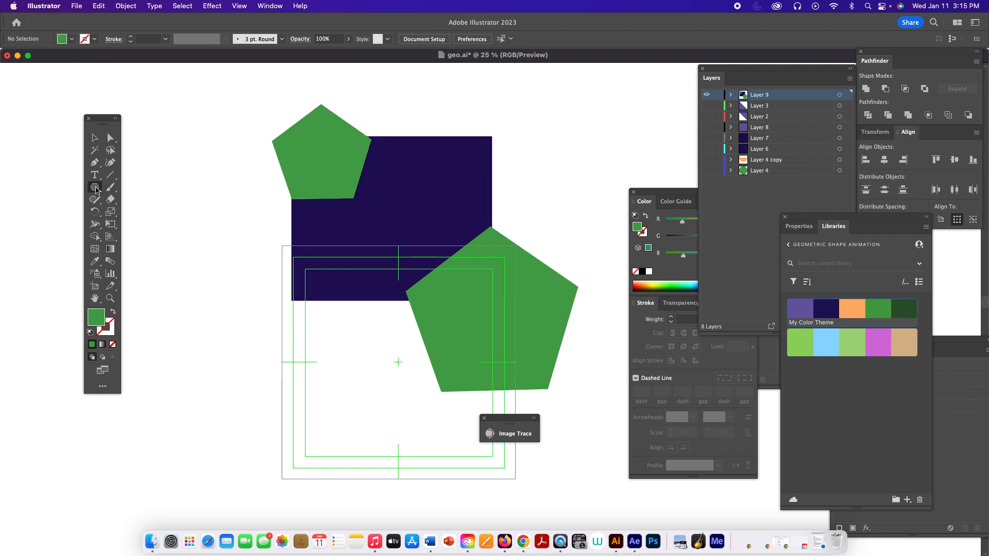
- Draw a small green circle in the rectangle's upper right and a larger one in its lower left, leaving both deselected
left_click(96, 188)
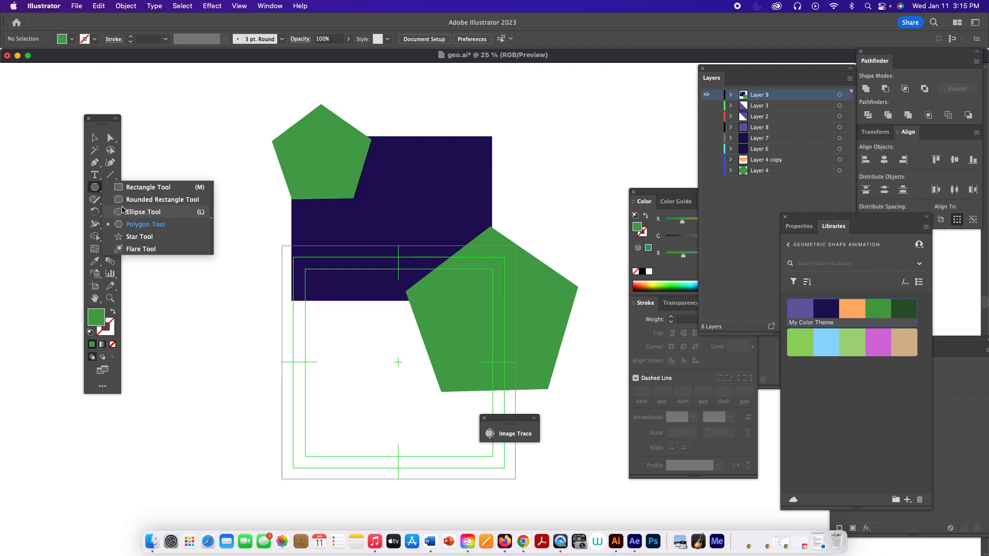
left_click(135, 211)
left_click_drag(417, 175, 447, 204)
left_click_drag(324, 235, 375, 286)
left_click(96, 138)
left_click(237, 112)
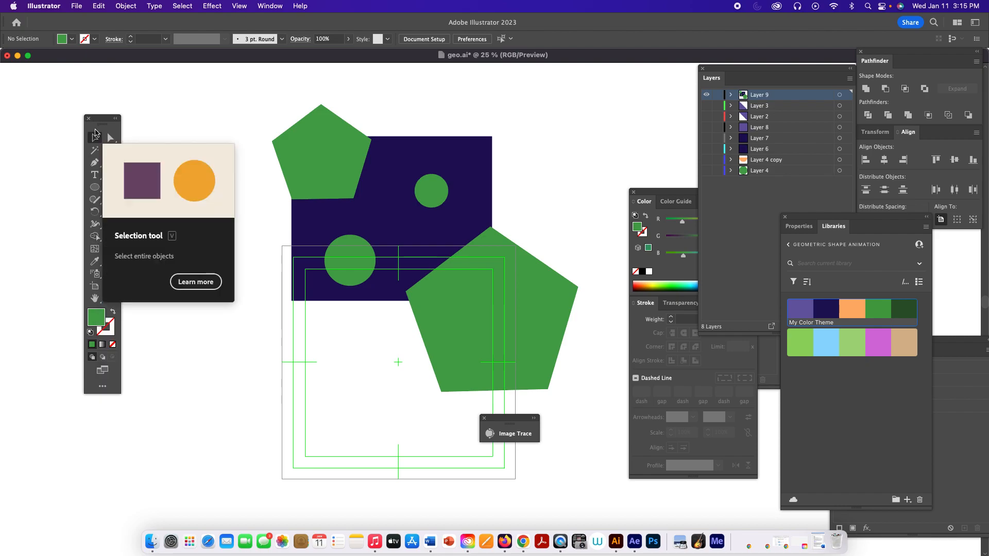
- Select all the shapes and unite the small pentagon with the rectangle using Shape Builder
left_click_drag(260, 98, 578, 407)
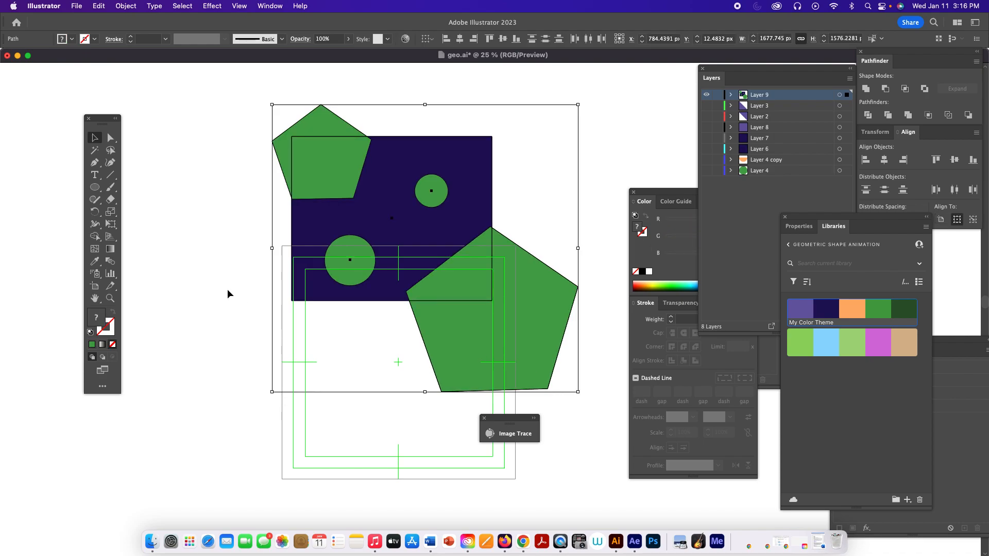
left_click(95, 237)
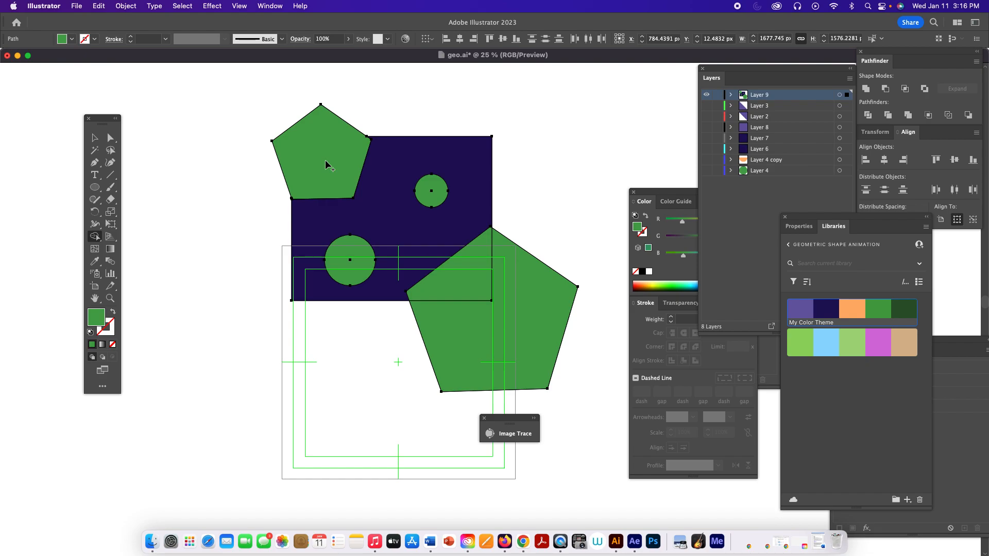
left_click_drag(326, 164, 367, 197)
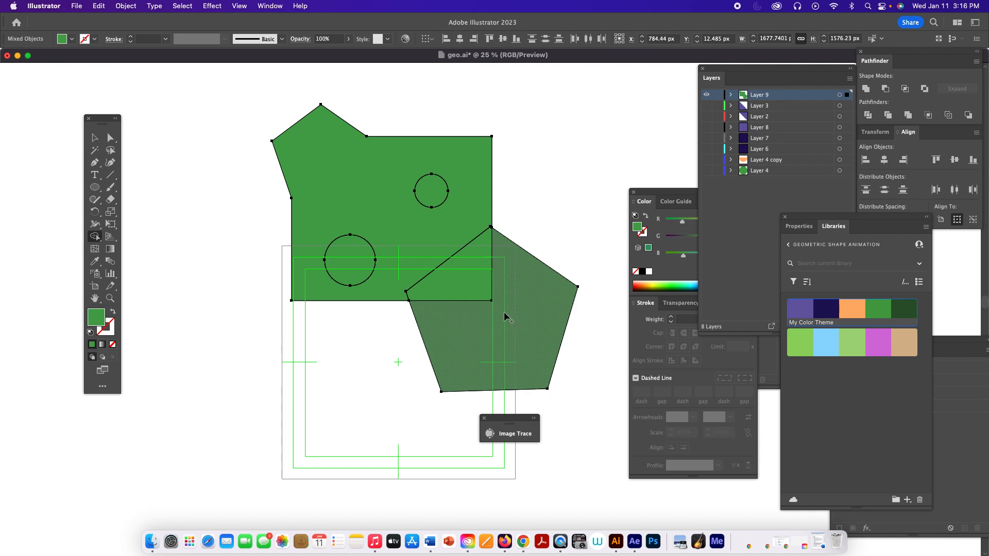
- Try uniting the large pentagon with the rectangle using Shape Builder, and undo the merge
left_click_drag(472, 331, 423, 265)
key("super+z")
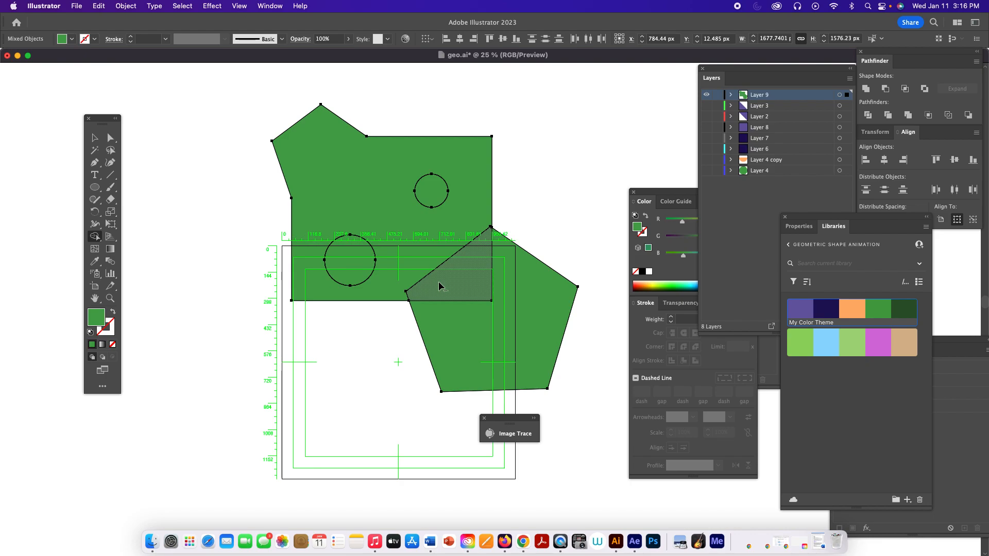
- Cut both circles and the large pentagon's overlap out of the merged shape using Shape Builder, undoing a trial merge at the end
left_click(432, 192, "alt")
left_click(353, 260, "alt")
left_click(468, 290, "alt")
left_click_drag(472, 324, 390, 238)
key("super+z")
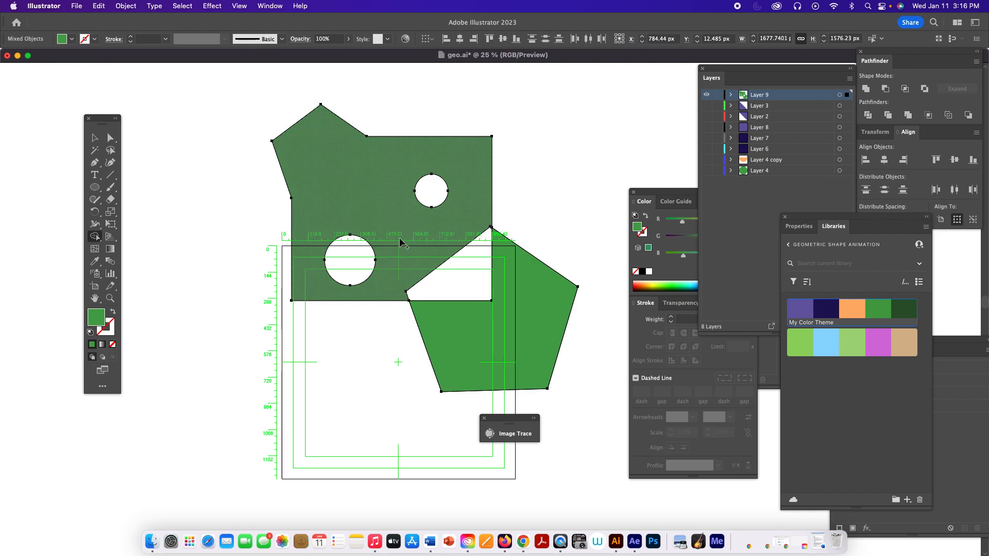
- Deselect the artwork and move the cut-out shape and the large pentagon to see them as separate pieces
left_click(95, 137)
left_click(238, 187)
left_click_drag(383, 235, 295, 291)
left_click_drag(455, 360, 464, 307)
left_click_drag(392, 309, 449, 408)
- Select all the practice shapes on Layer 9 and delete them
left_click(478, 332)
key("super+a")
key("Delete")
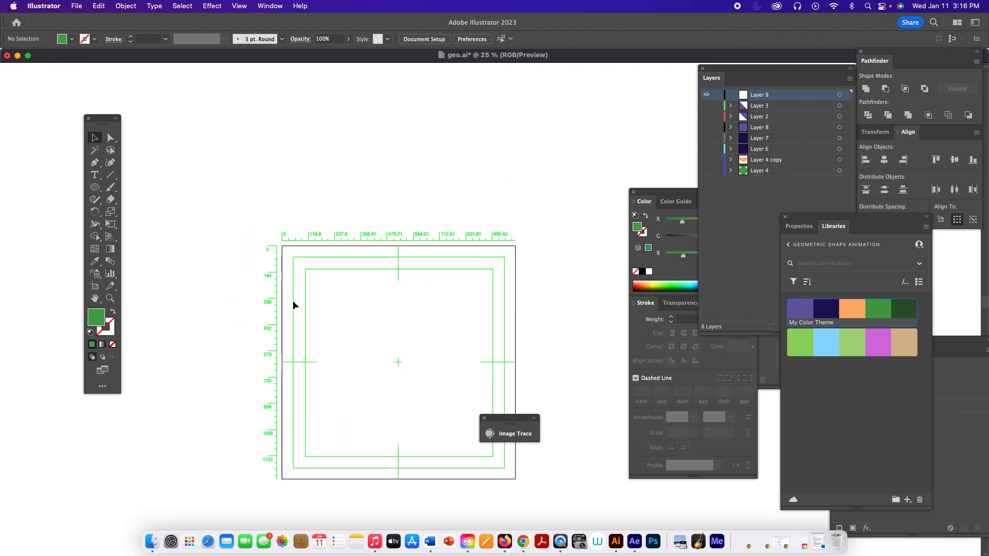
- Draw a green circle about 638 px wide and a tall Pen tool triangle whose base spans the circle's horizontal diameter
left_click(95, 187)
left_click_drag(365, 315, 424, 371)
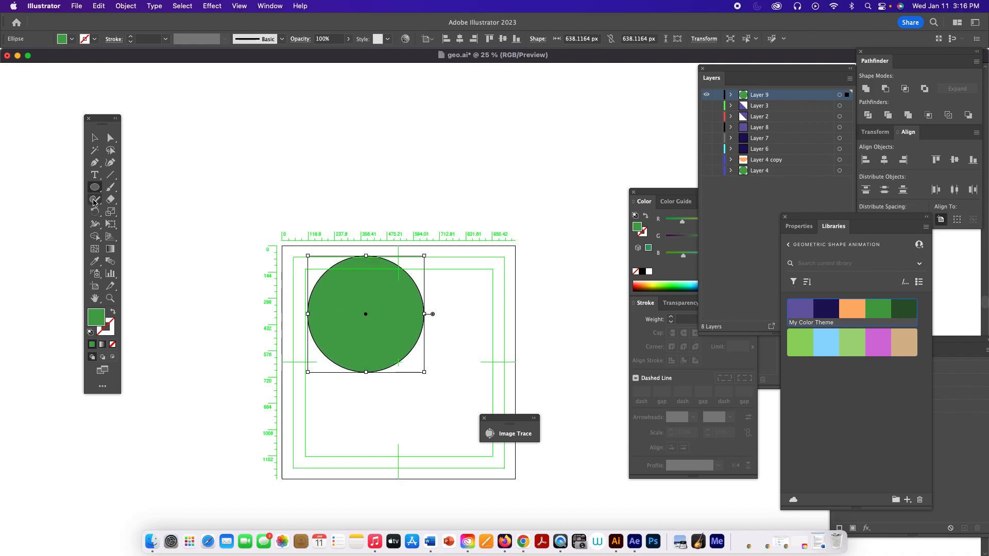
left_click(94, 162)
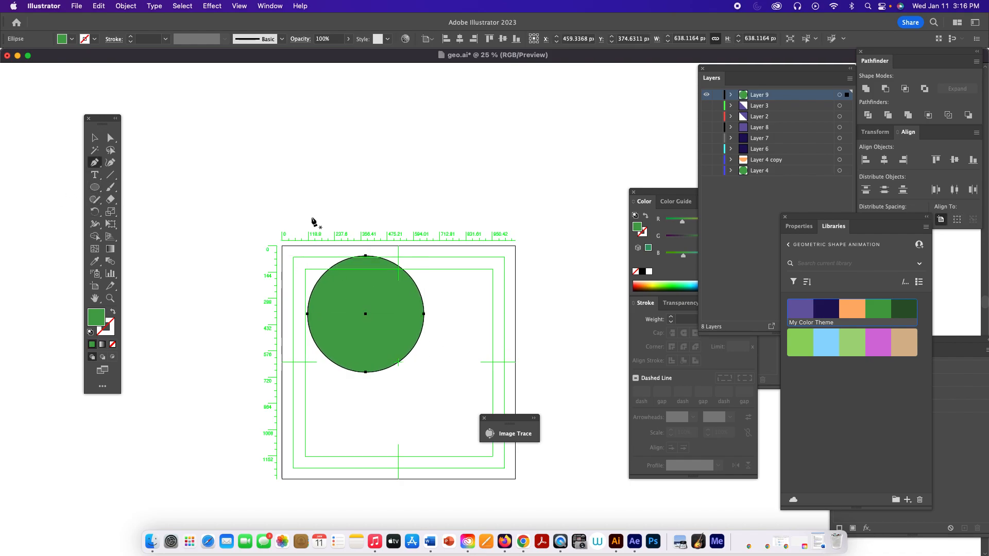
left_click(308, 314)
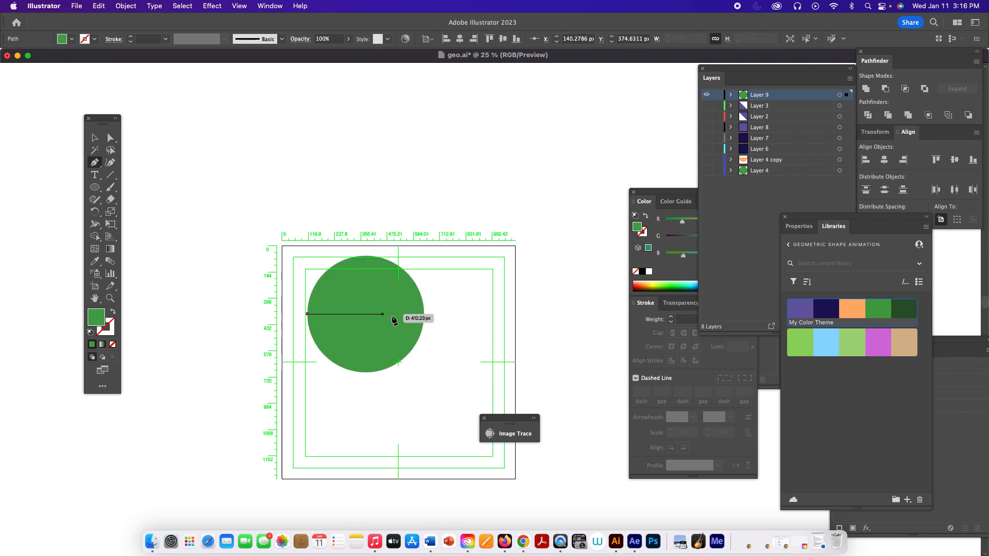
left_click(423, 316)
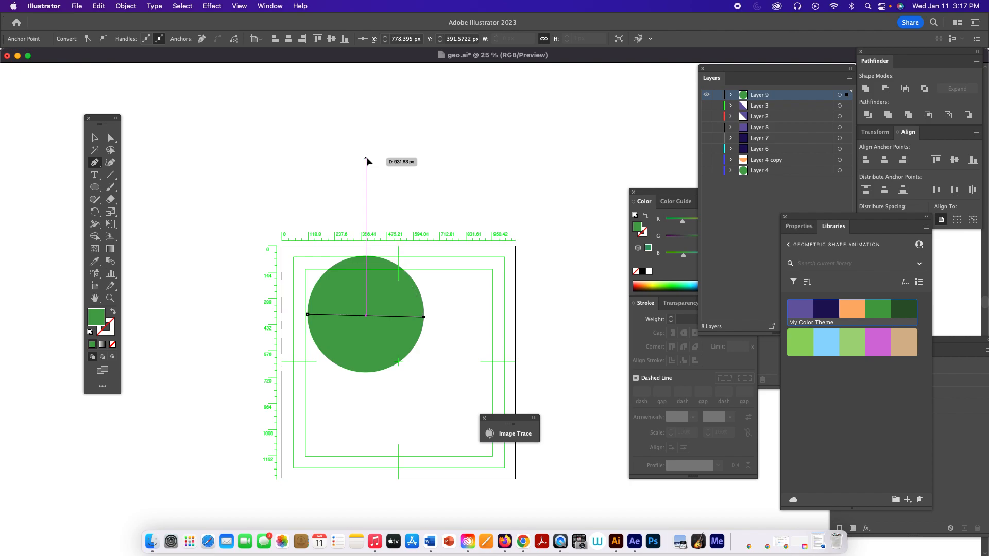
left_click(366, 157)
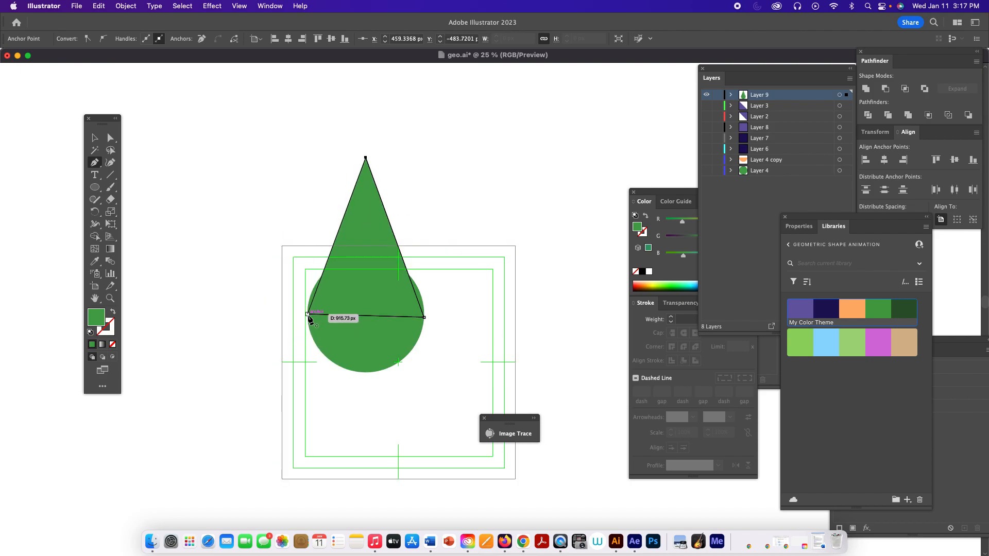
left_click(308, 315)
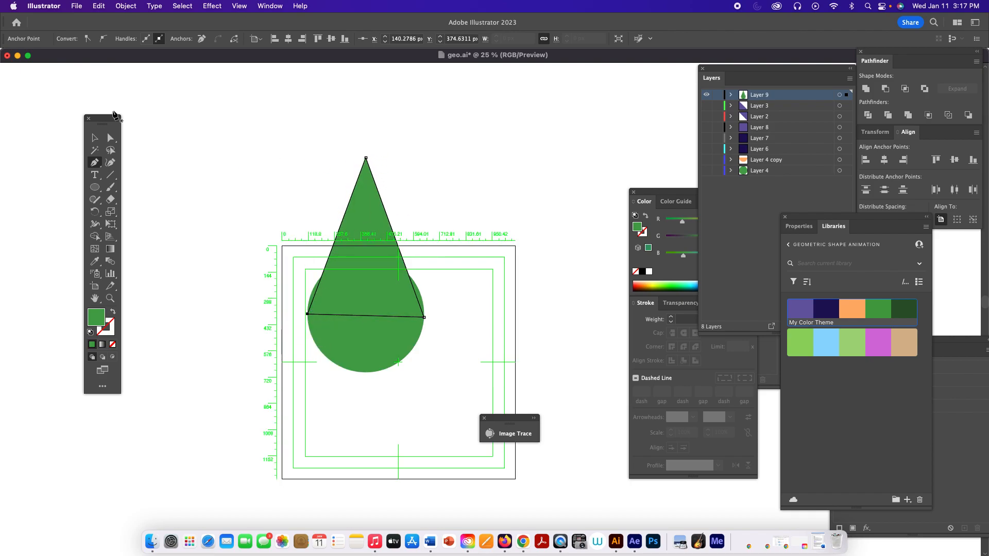
- Move the triangle's two base corners up along the circle's edge to form a smooth teardrop outline, and deselect
left_click(110, 138)
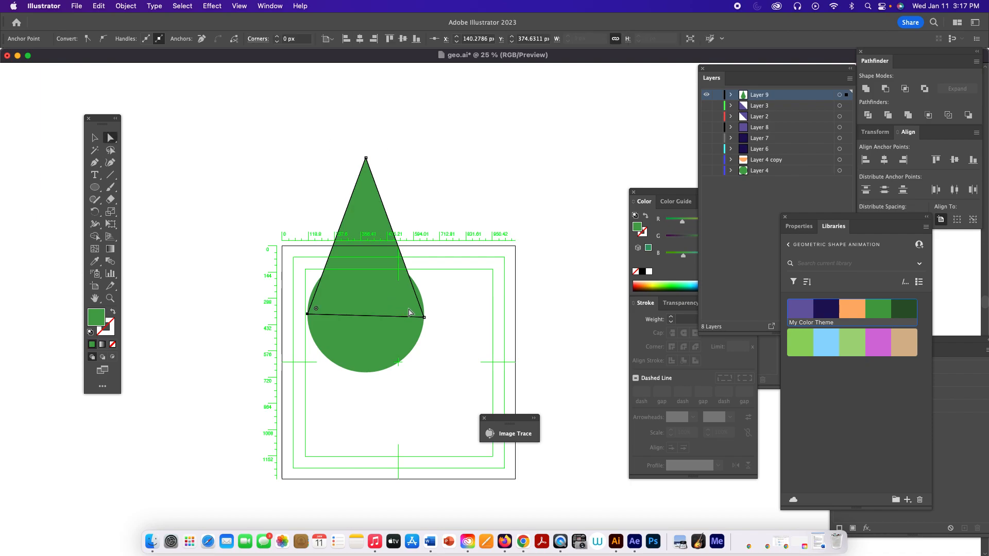
left_click_drag(424, 317, 421, 294)
left_click_drag(308, 314, 310, 300)
left_click(301, 260)
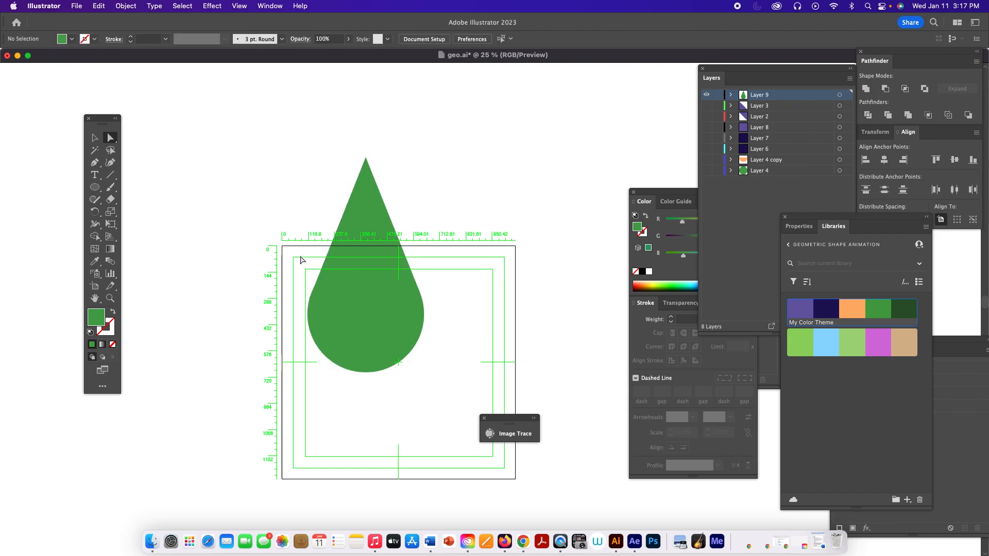
- Select the circle and triangle and unite them into one teardrop using Shape Builder
left_click(376, 333)
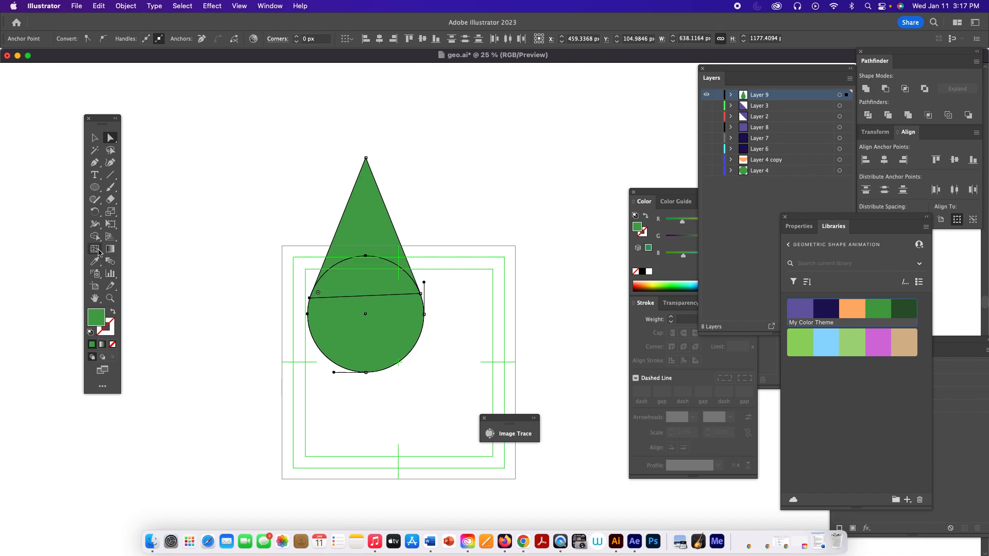
left_click(95, 238)
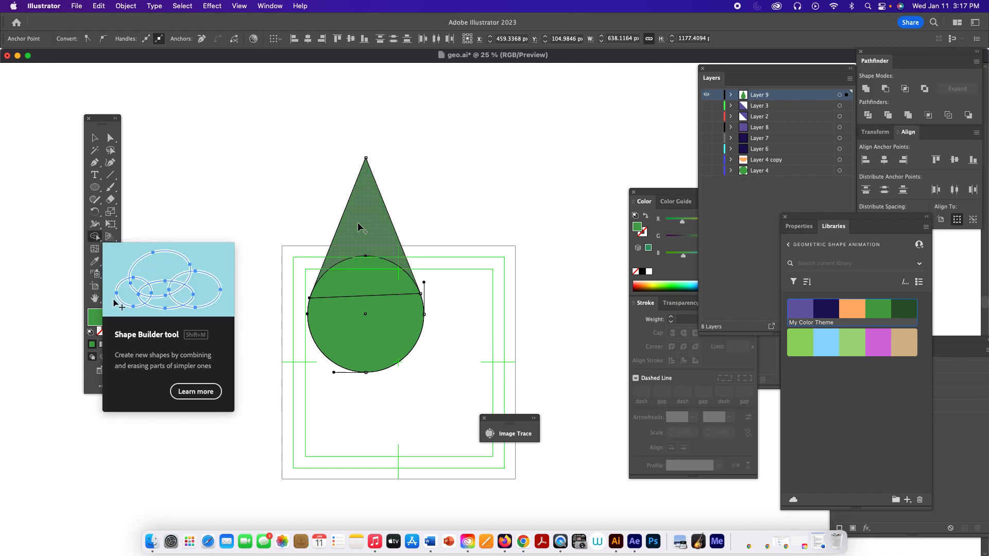
left_click_drag(359, 226, 366, 330)
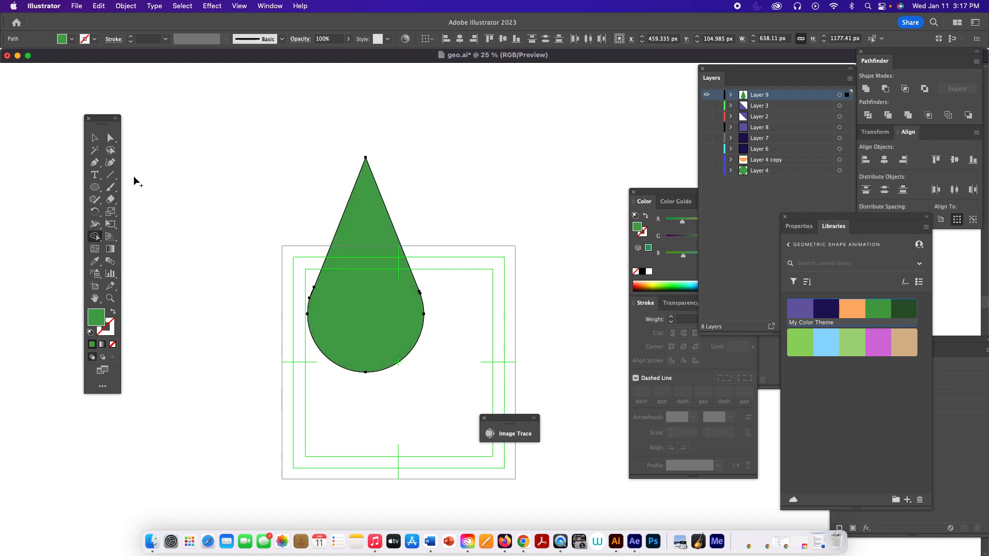
- Draw a pentagon about 899 by 864 px over the teardrop's tip and fill it with the magenta from My Color Theme
left_click(94, 189)
left_click_drag(98, 190, 140, 223)
left_click_drag(417, 157, 470, 226)
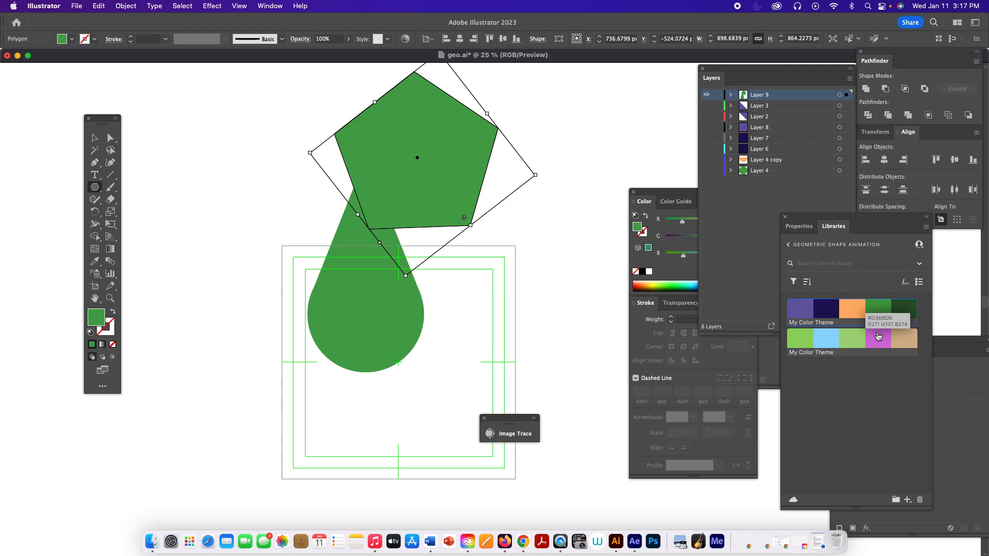
left_click(878, 336)
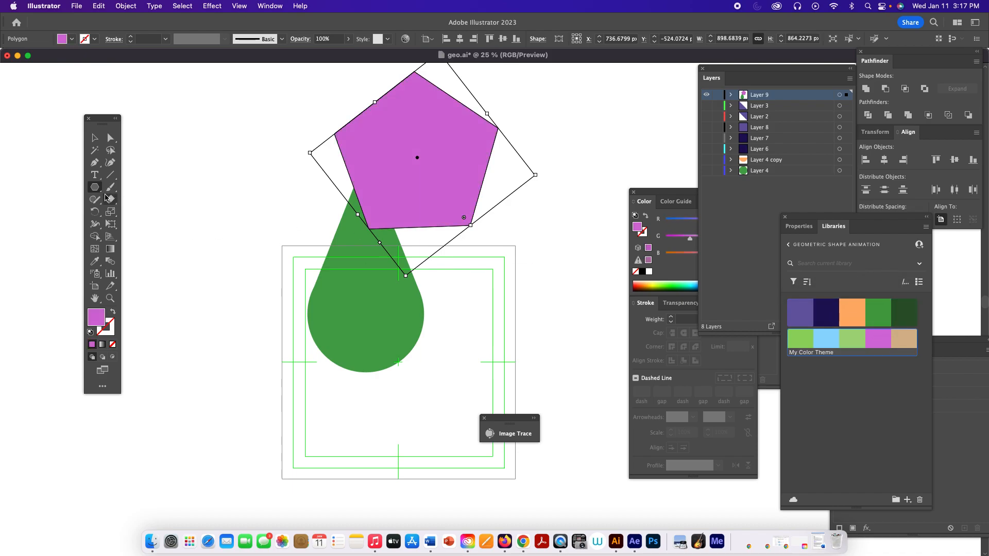
- Draw a small eight-pointed star in the middle of the magenta pentagon
left_click(96, 189)
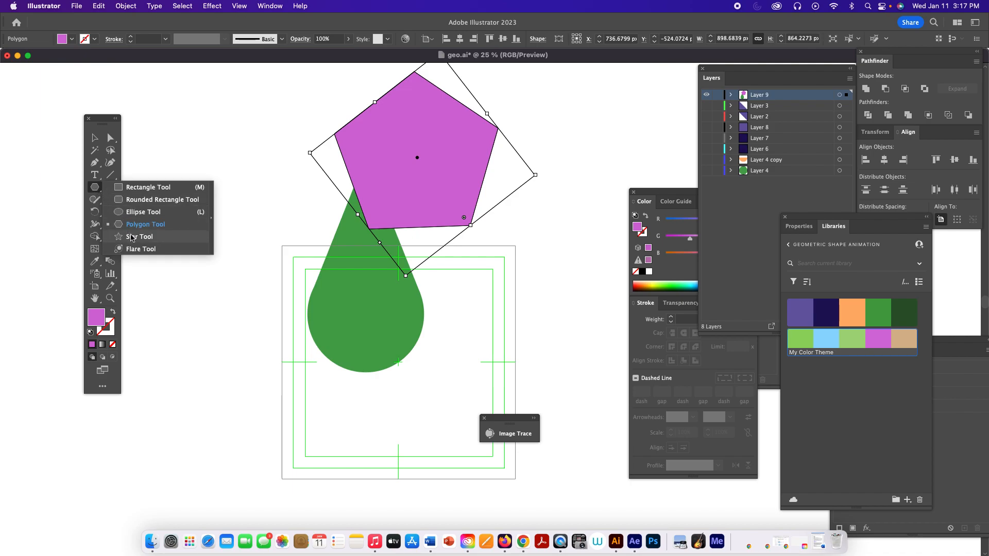
left_click(132, 237)
left_click_drag(417, 152, 439, 177)
key("v")
- Cut the star out of the pentagon using Shape Builder and move the pentagon down over the teardrop's edge
left_click_drag(333, 91, 466, 154)
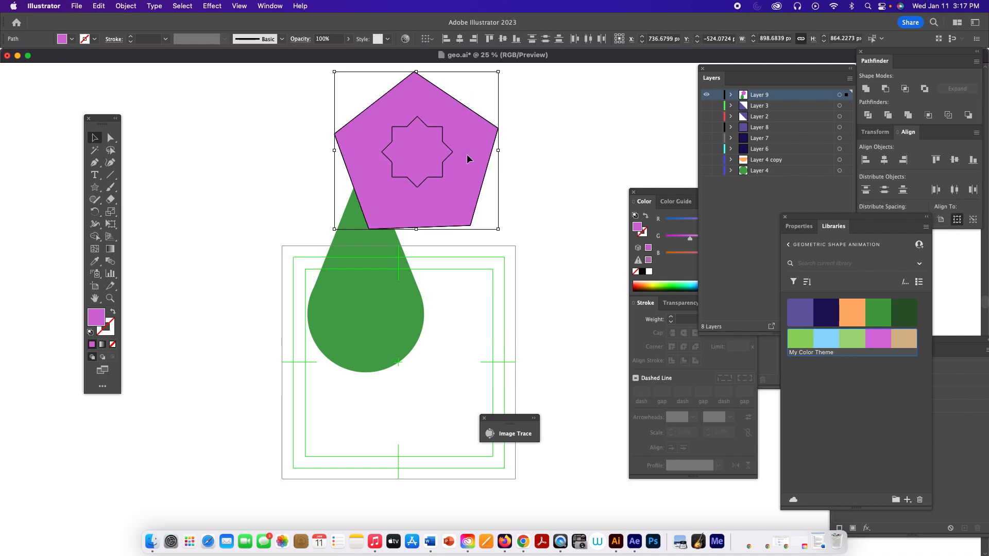
left_click(95, 238)
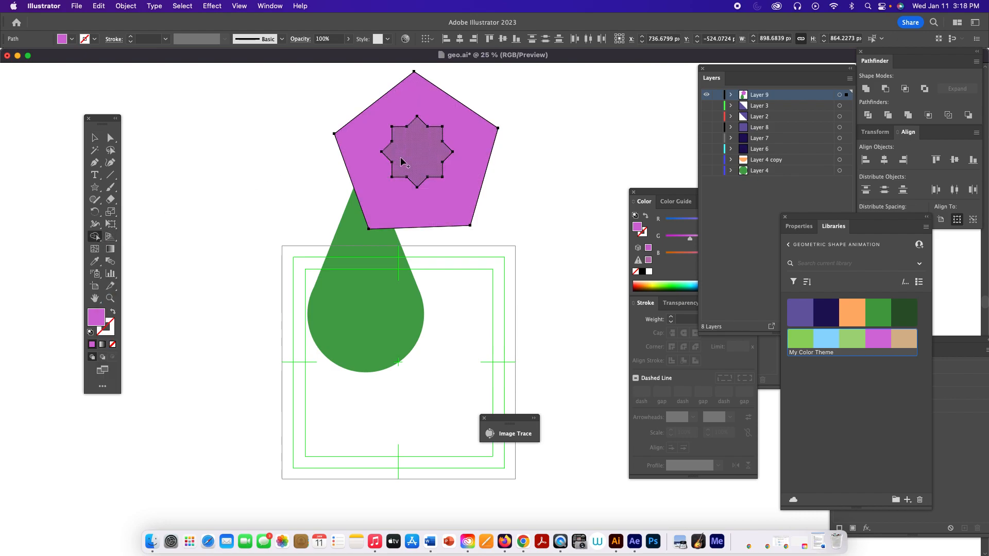
left_click(411, 161, "alt")
key("v")
left_click_drag(441, 194, 480, 283)
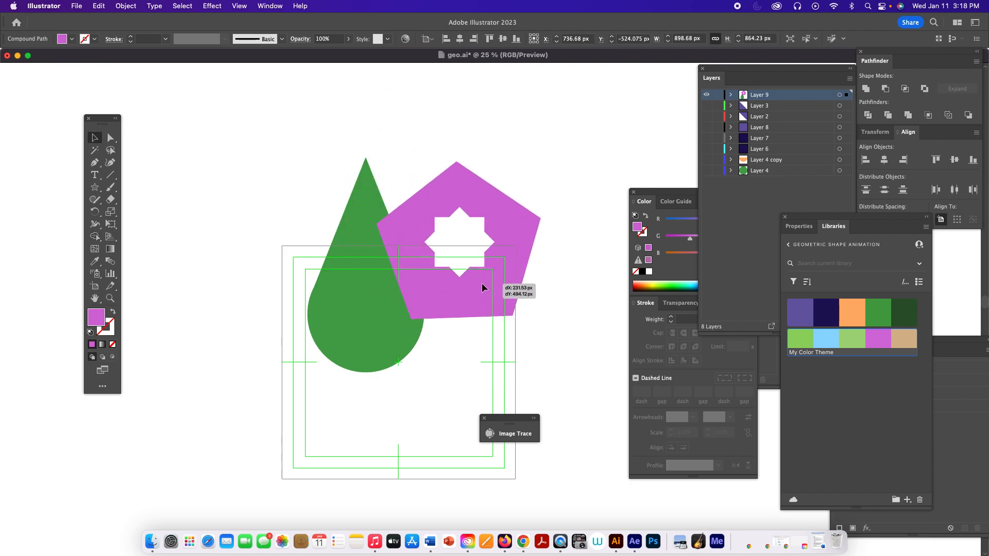
- Delete the pentagon, the teardrop and the leftover path fragments, emptying Layer 9
key("Delete")
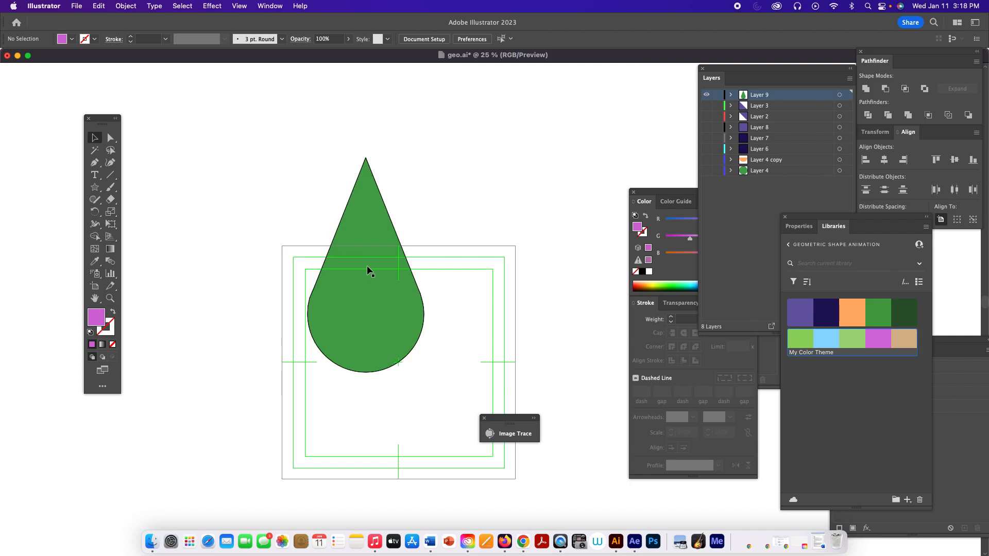
left_click(367, 265)
key("Delete")
left_click(94, 187)
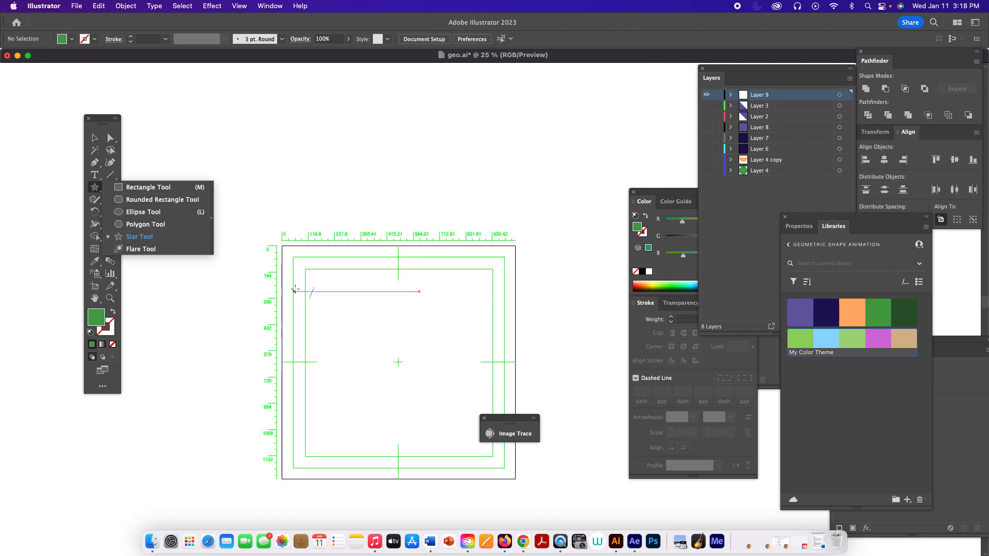
key("super+a")
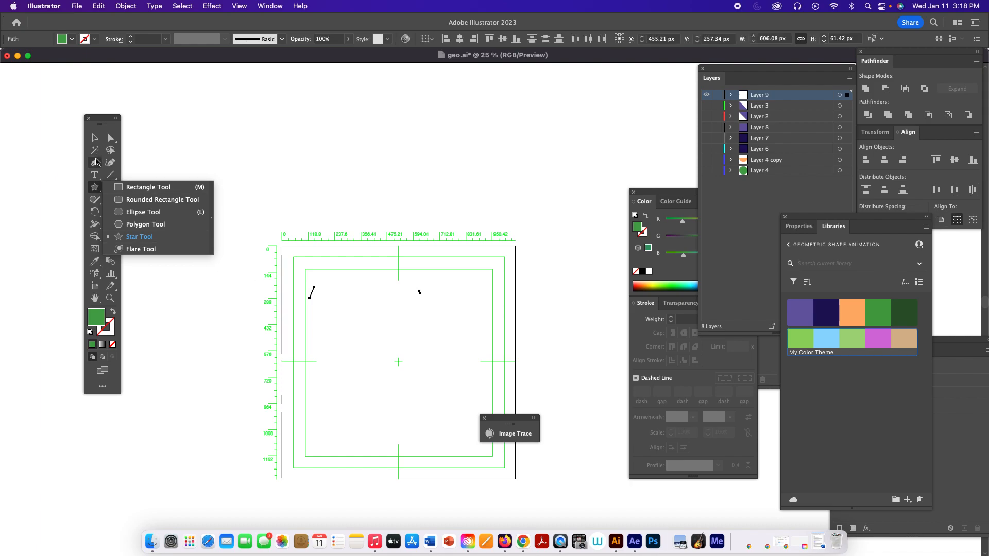
left_click(94, 163)
key("Delete")
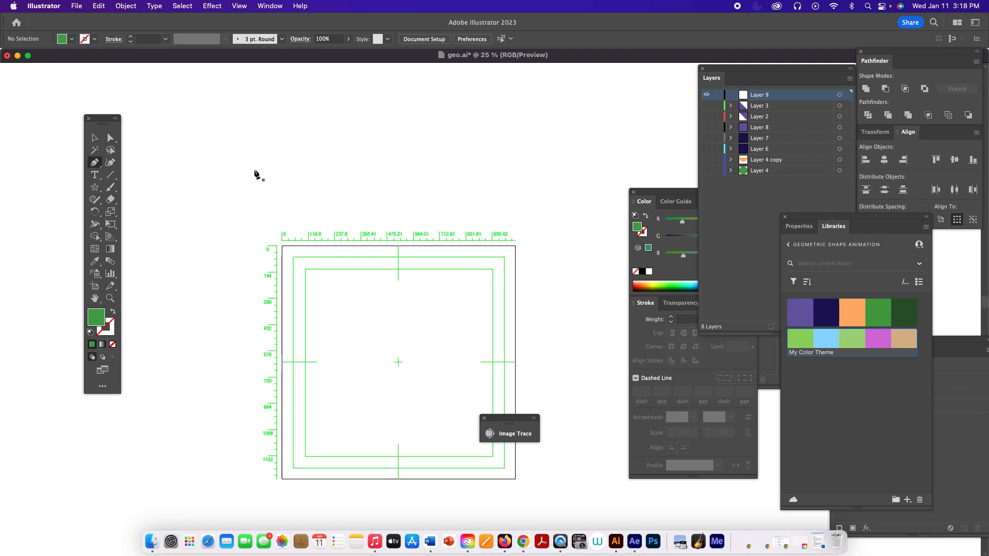
- Draw a closed, slanted L-shaped green polygon with six corners using the Pen tool
left_click(375, 196)
left_click(292, 329)
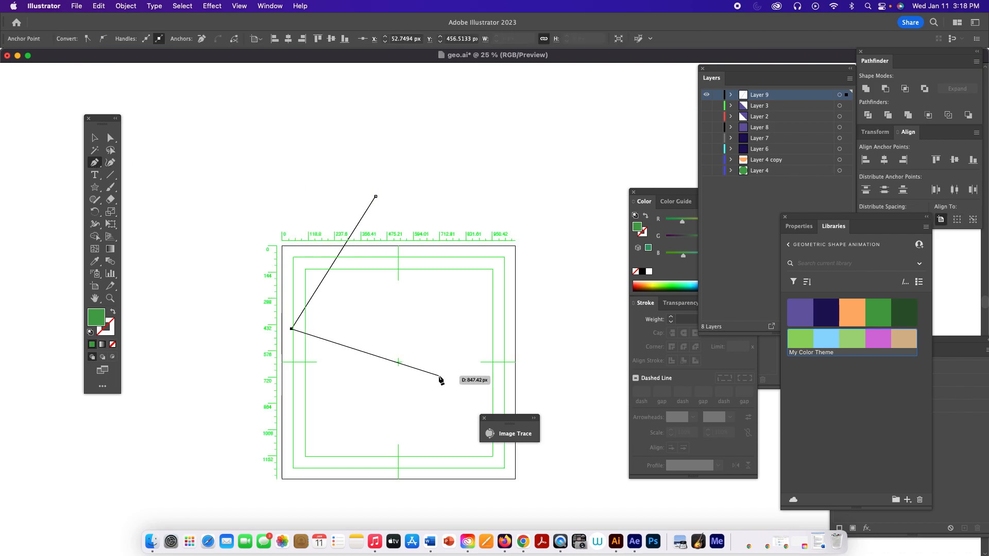
left_click(443, 378)
left_click(455, 323)
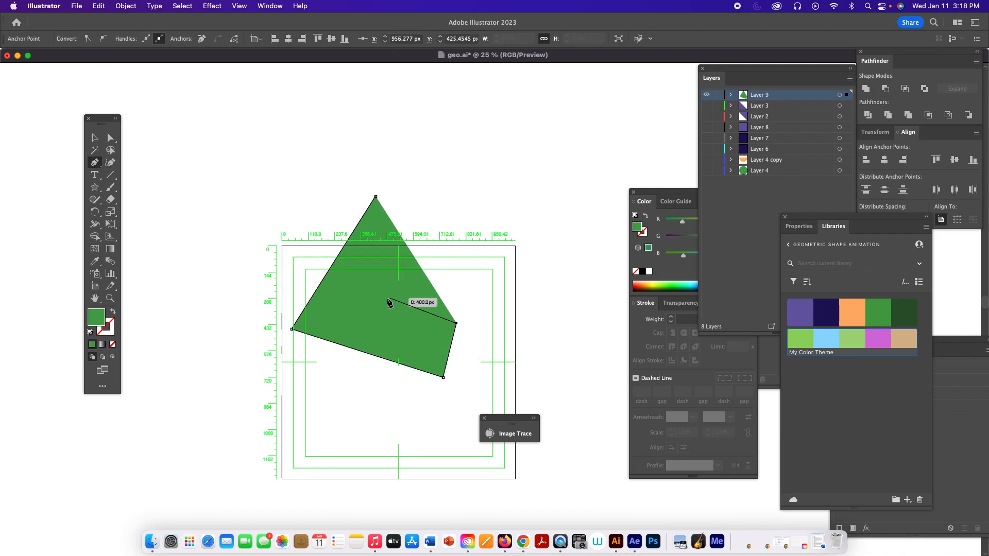
left_click(387, 298)
left_click(447, 155)
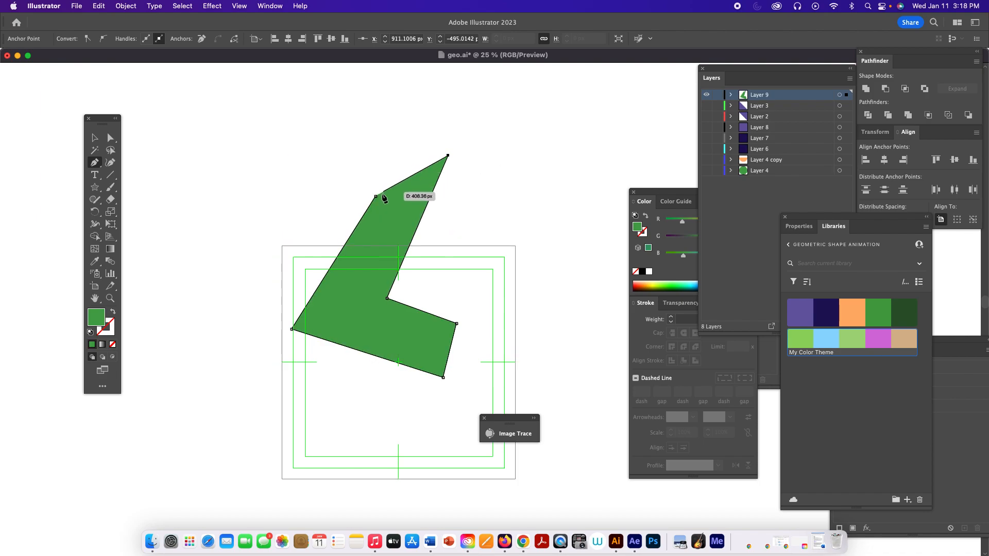
left_click(375, 196)
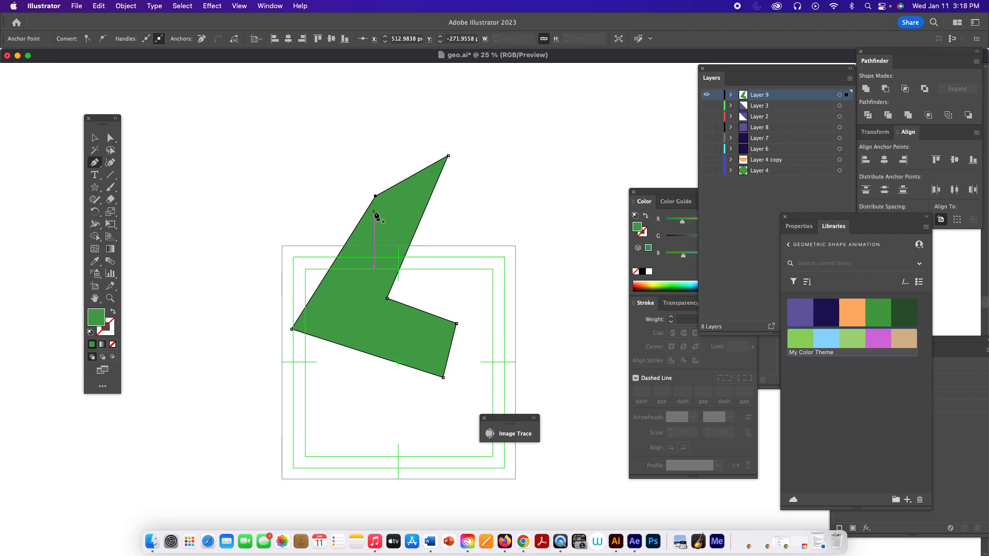
- Draw a thinner L-shaped polygon inside the green one, extending past its lower arm, and fill it with orange from My Color Theme
left_click(384, 210)
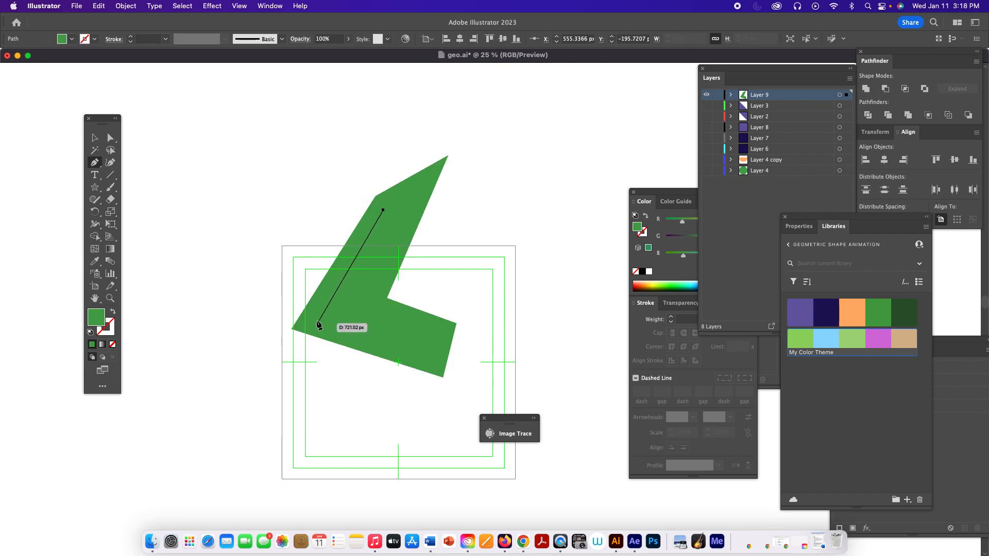
left_click(318, 320)
left_click(471, 362)
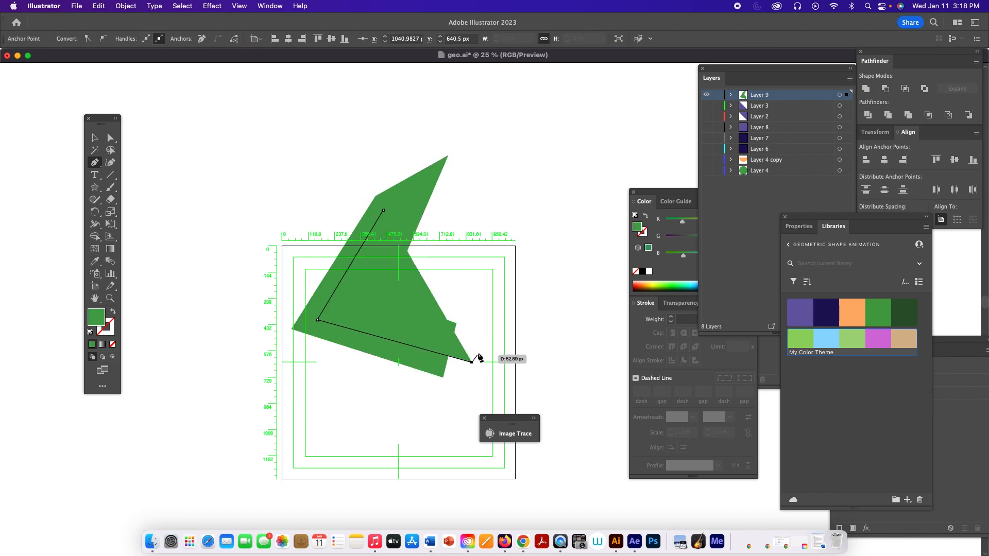
left_click(479, 349)
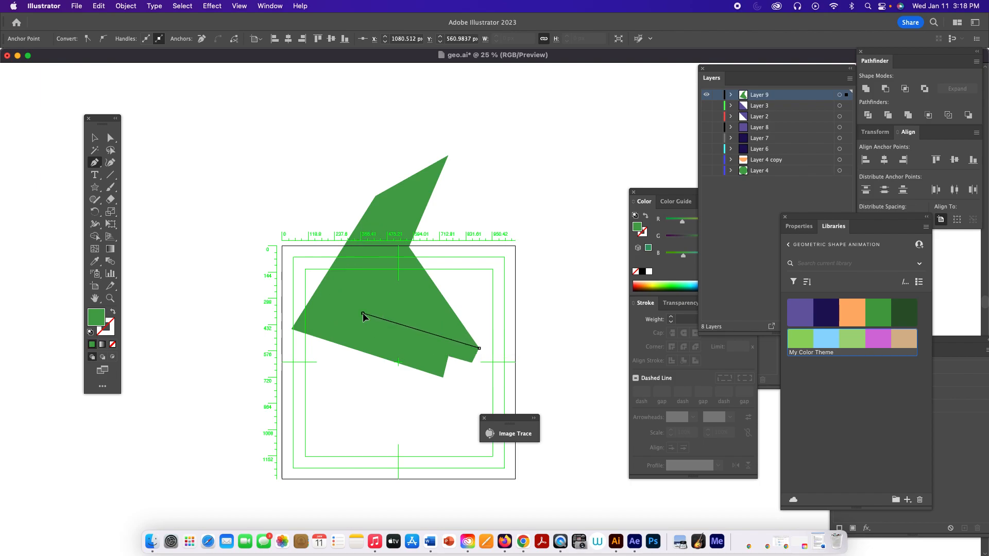
left_click(363, 313)
left_click(422, 184)
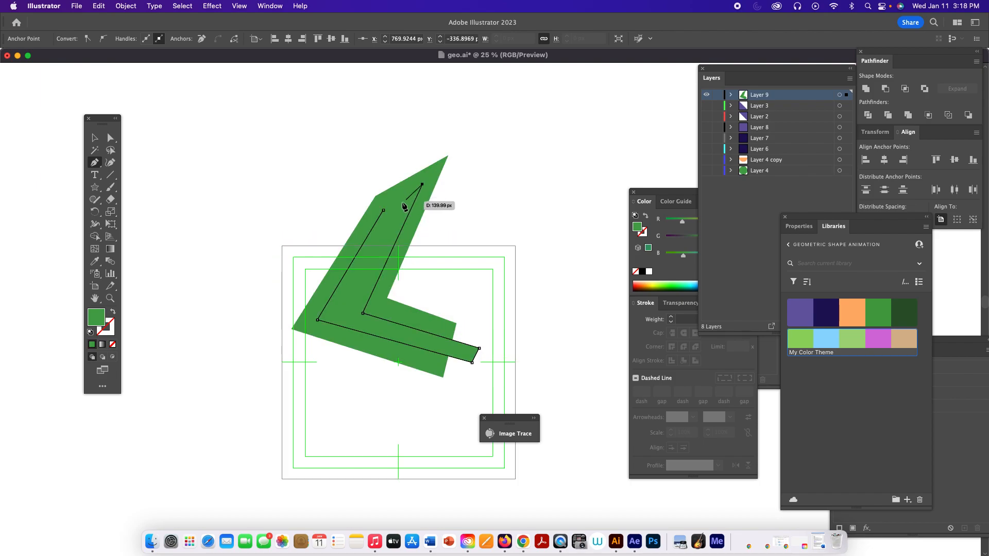
left_click(383, 211)
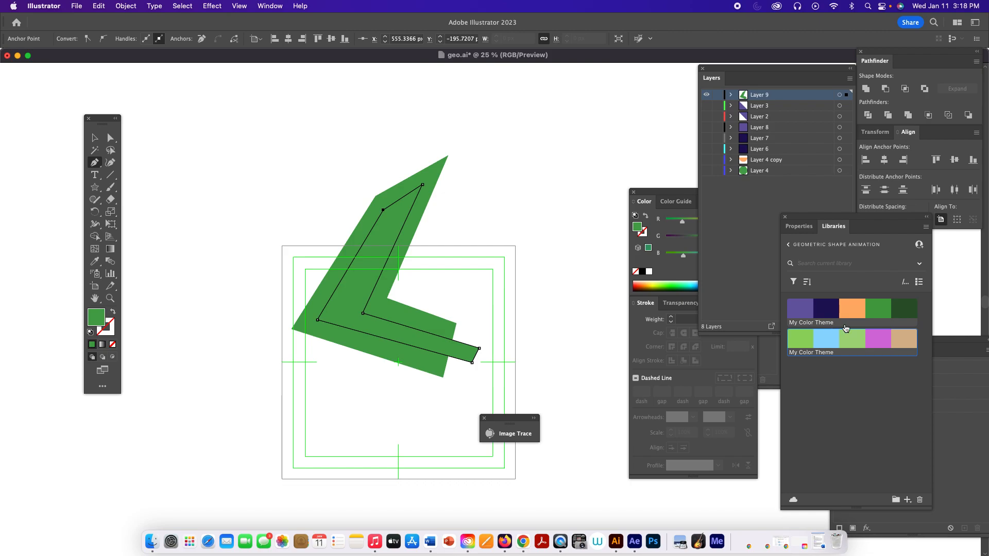
left_click(852, 313)
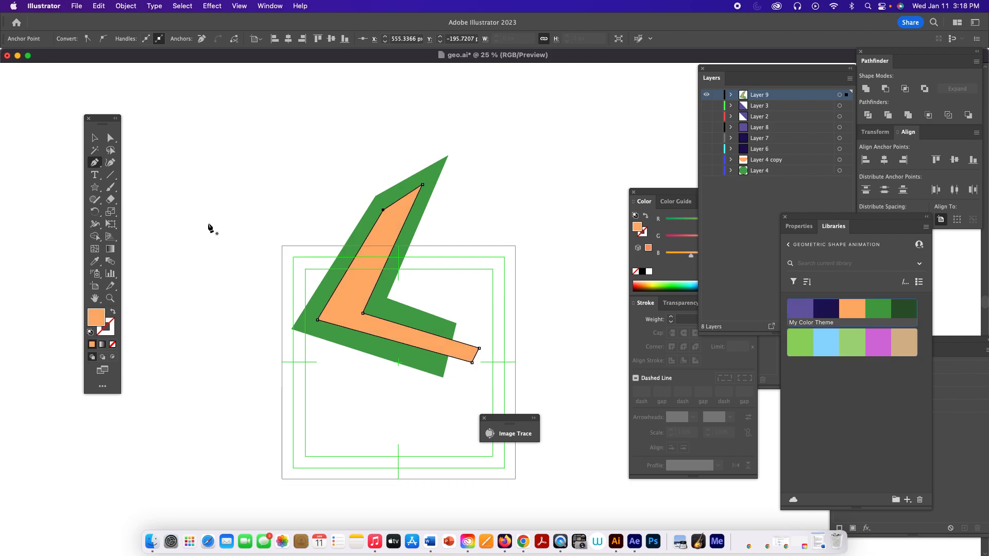
- Cut the orange L-shape out of the green polygon with Shape Builder, removing its protruding end as well
left_click(94, 138)
left_click_drag(272, 190, 417, 339)
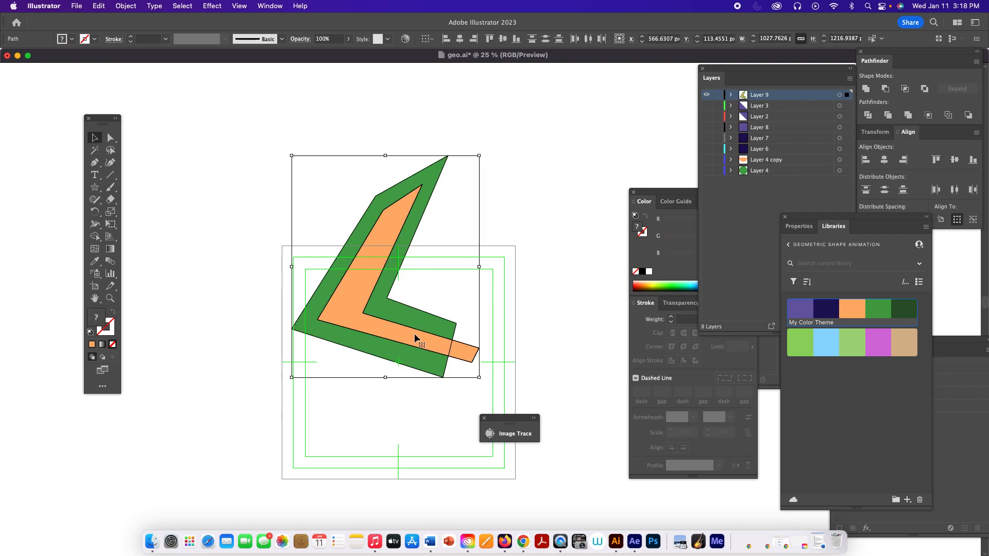
left_click(100, 240)
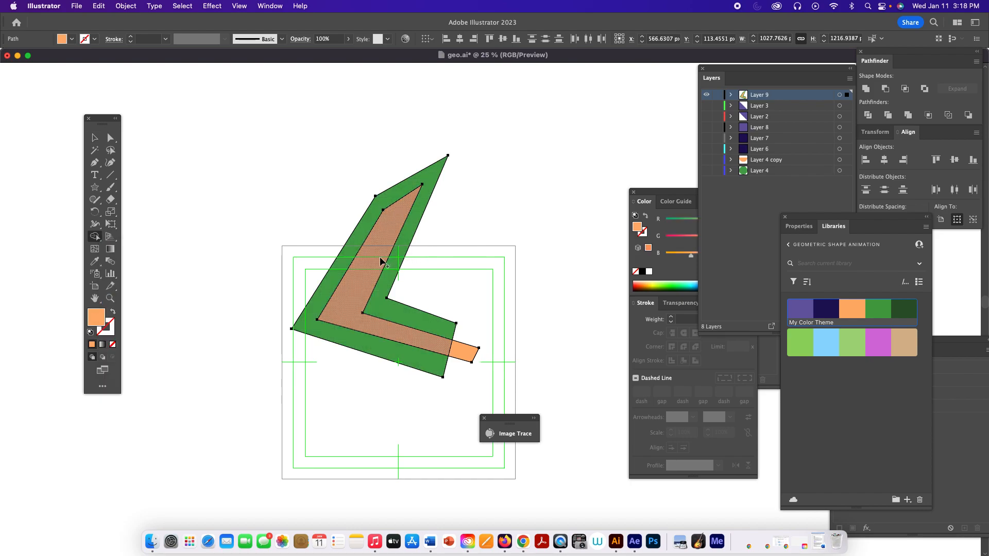
left_click(382, 262, "alt")
key("super+r")
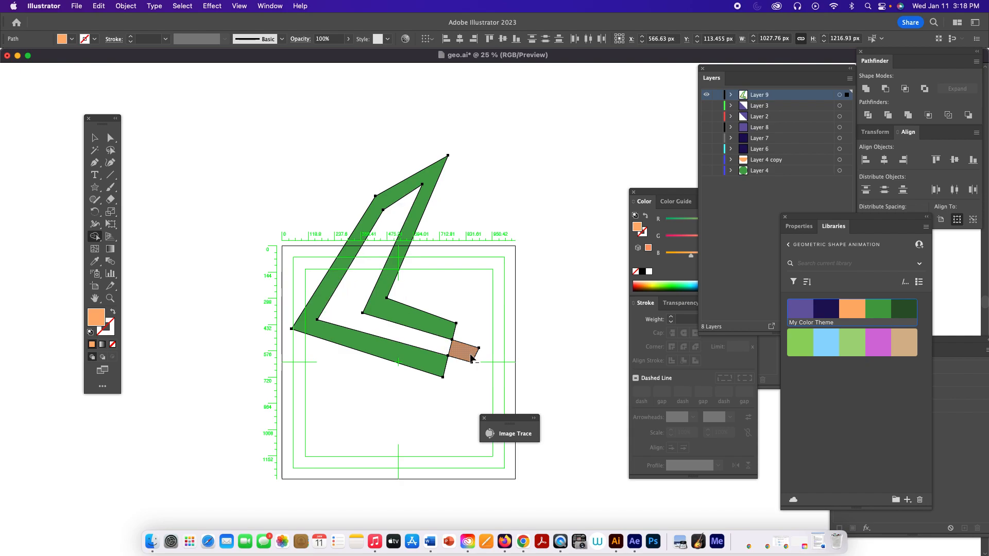
left_click(470, 356, "alt")
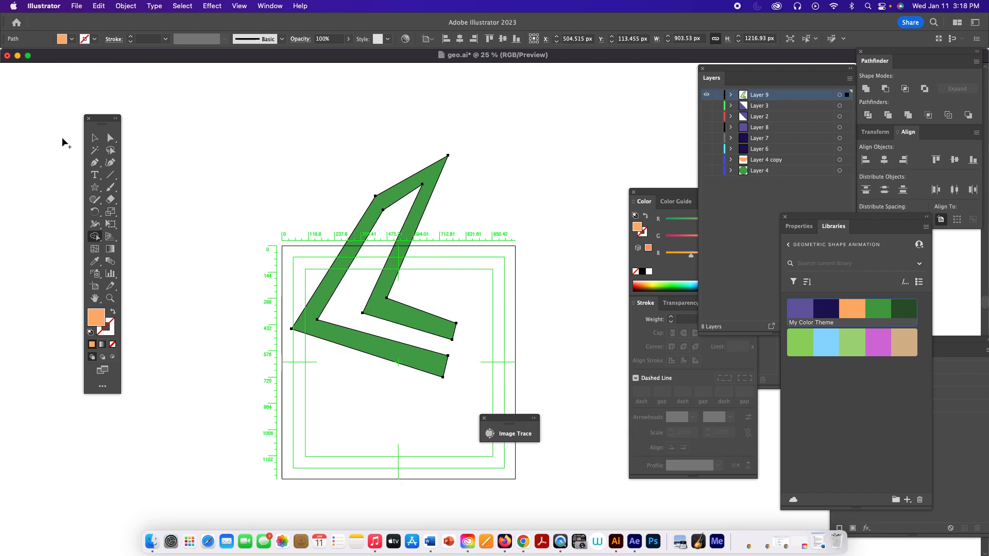
- Move the remaining green pieces together slightly down and to the right over the artboard and deselect them
left_click(96, 138)
left_click_drag(411, 221, 432, 250)
left_click(504, 188)
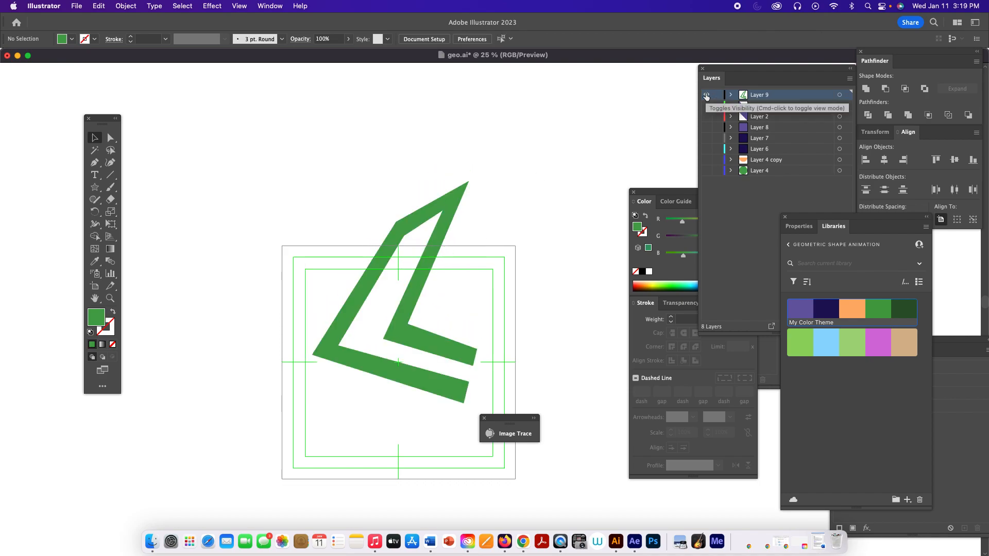
- Make all hidden layers visible again and delete Layer 9 with its artwork
left_click_drag(706, 106, 703, 180)
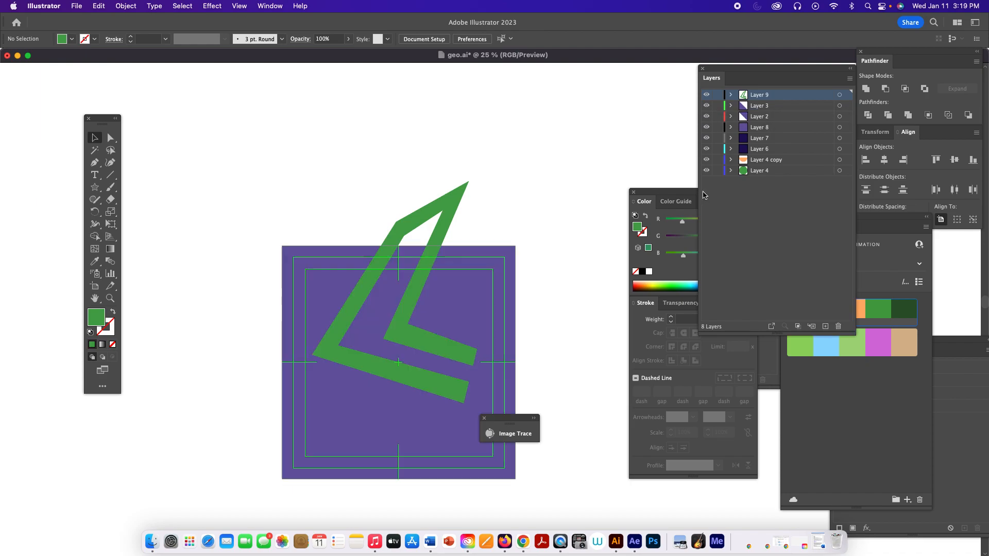
left_click(838, 326)
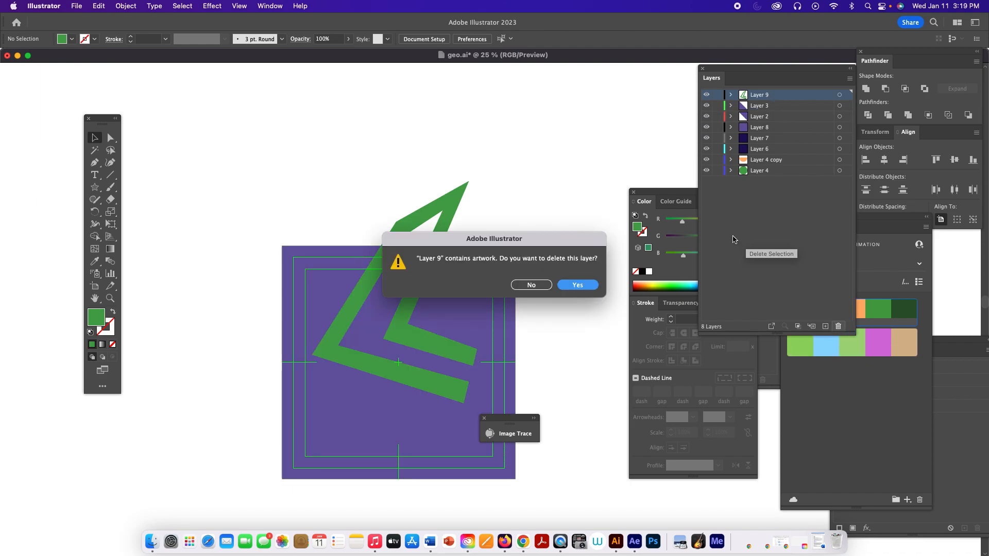
left_click(578, 286)
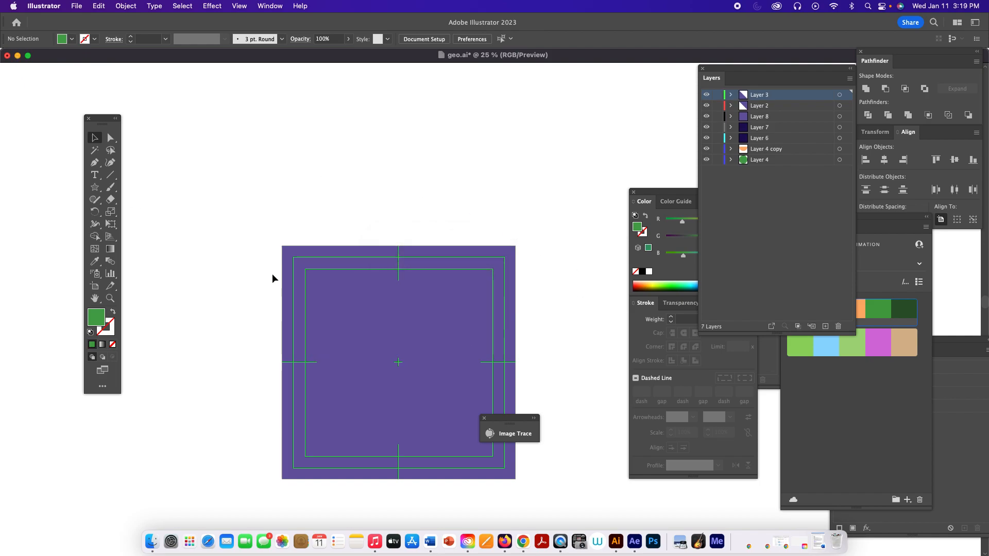
- Switch to After Effects and start a new project
left_click(635, 541)
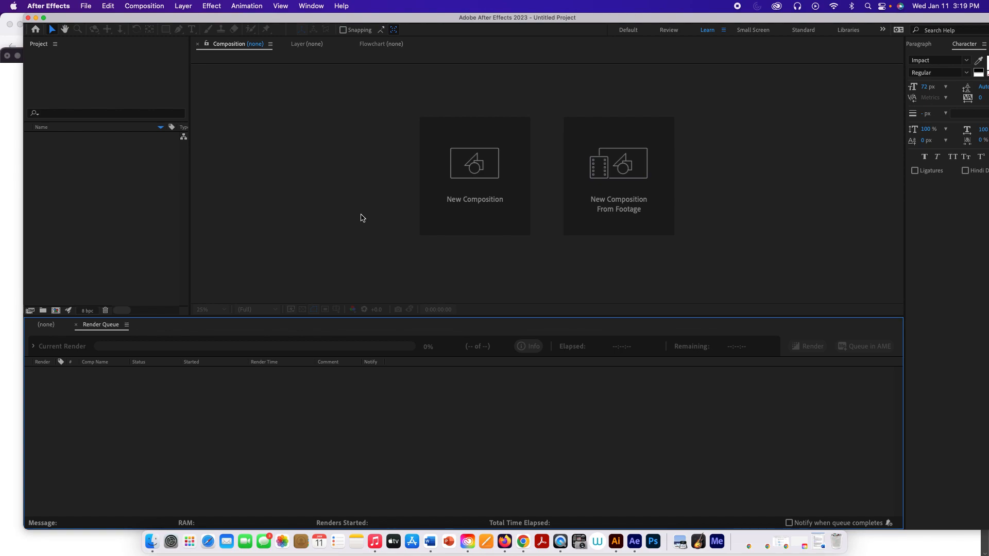
left_click(87, 6)
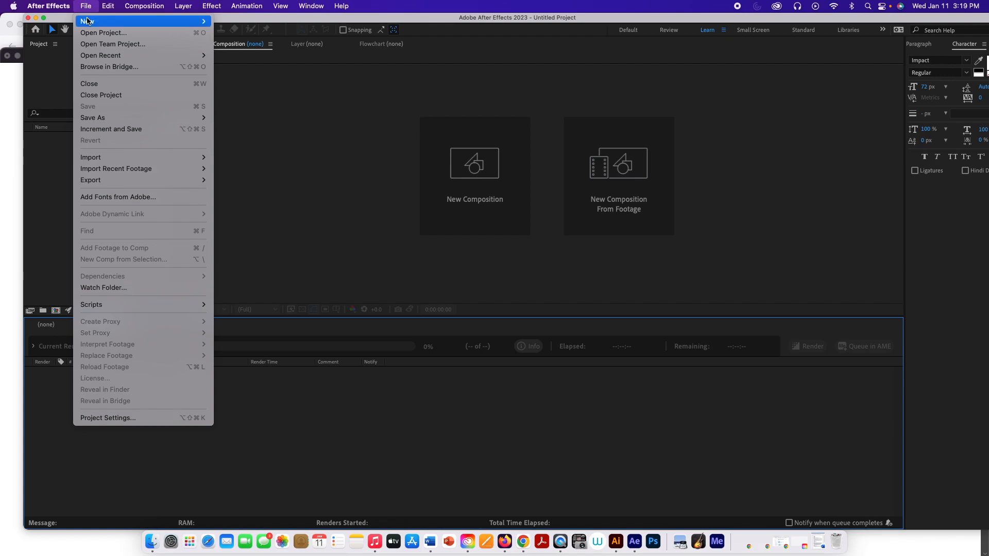
mouse_move(90, 22)
left_click(240, 22)
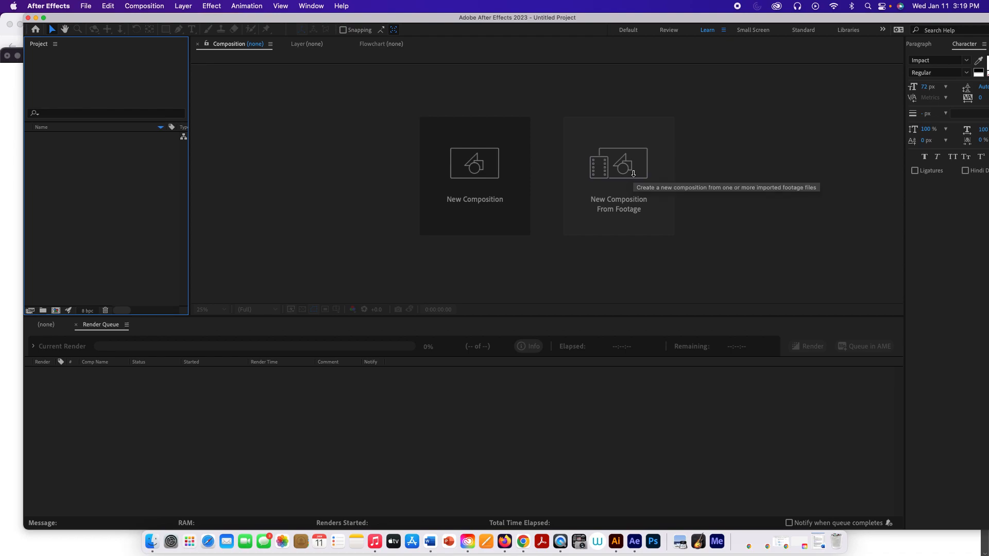
- Import geo.ai from the Desktop folder Project 1 geo animate as Composition - Retain Layer Sizes
left_click(633, 173)
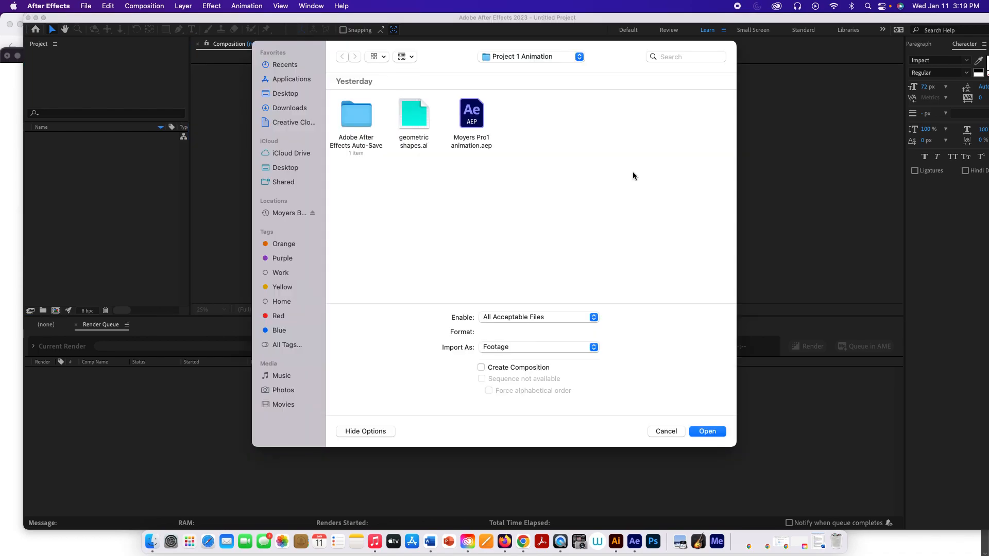
left_click(286, 95)
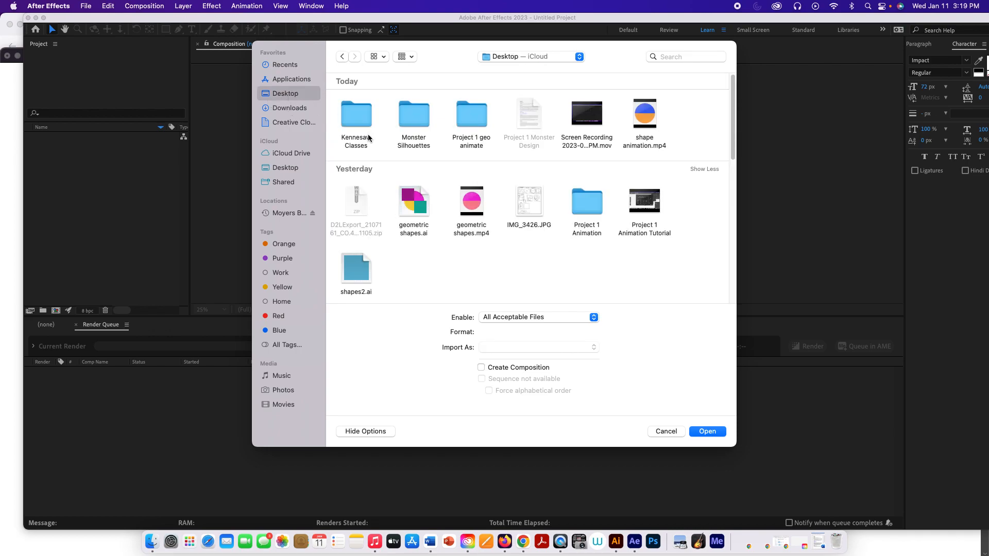
left_click(476, 120)
double_click(475, 120)
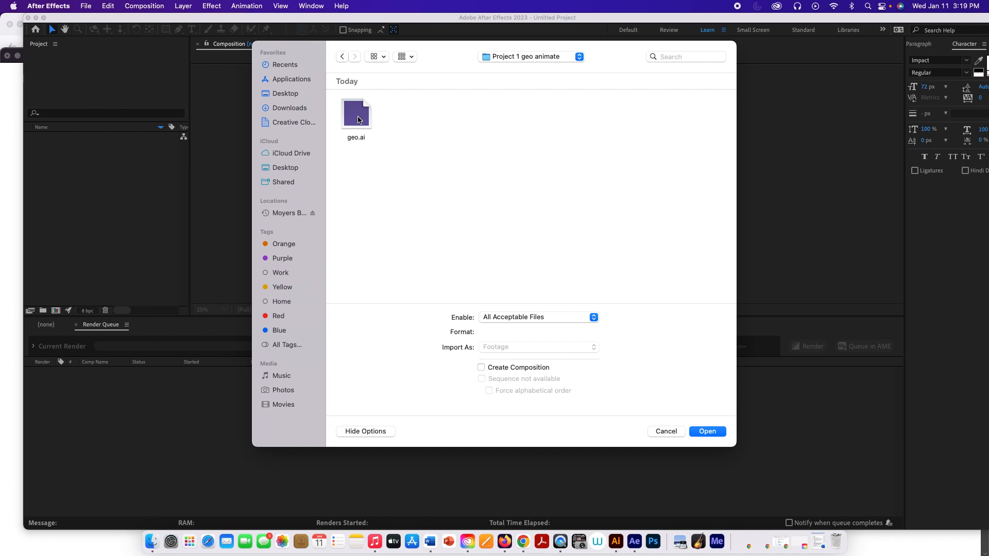
left_click(359, 120)
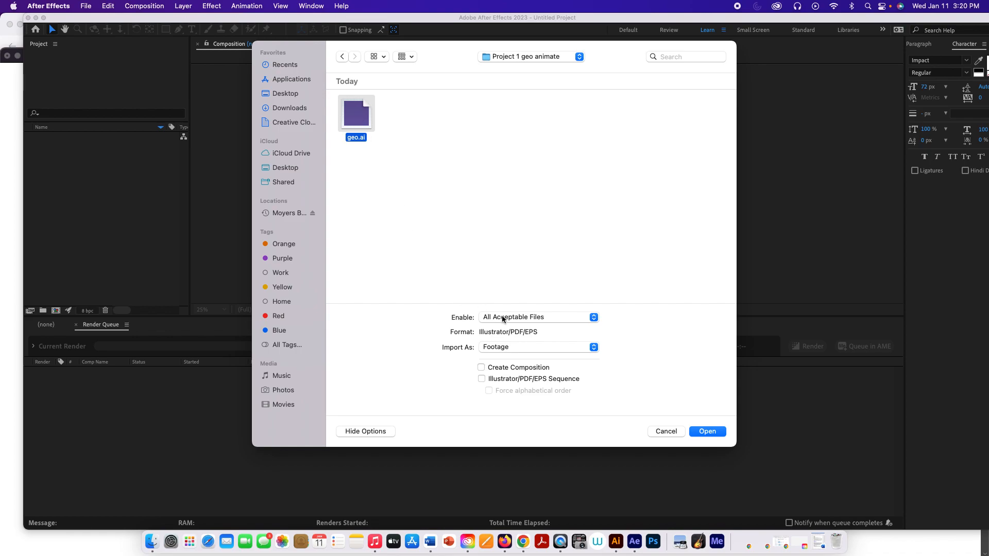
left_click(507, 348)
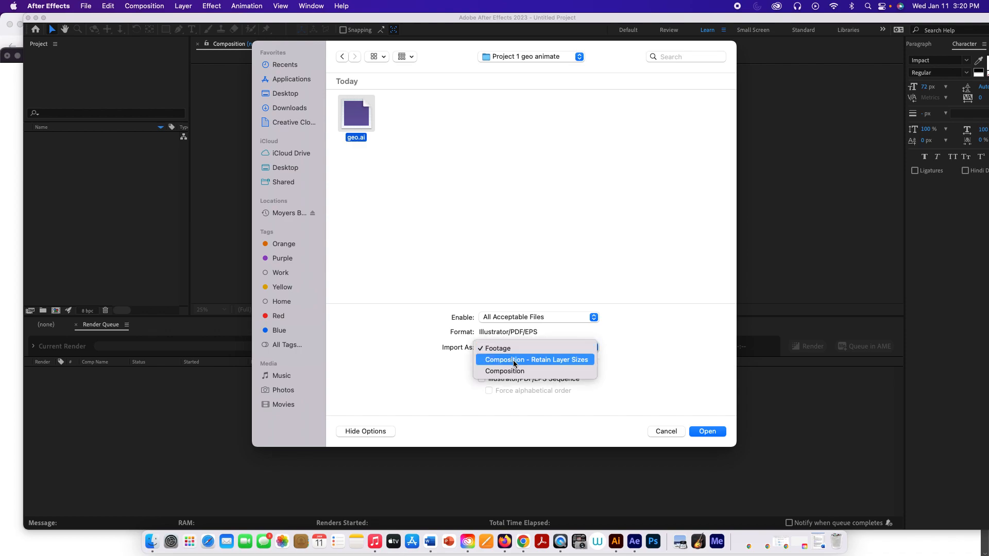
left_click(514, 362)
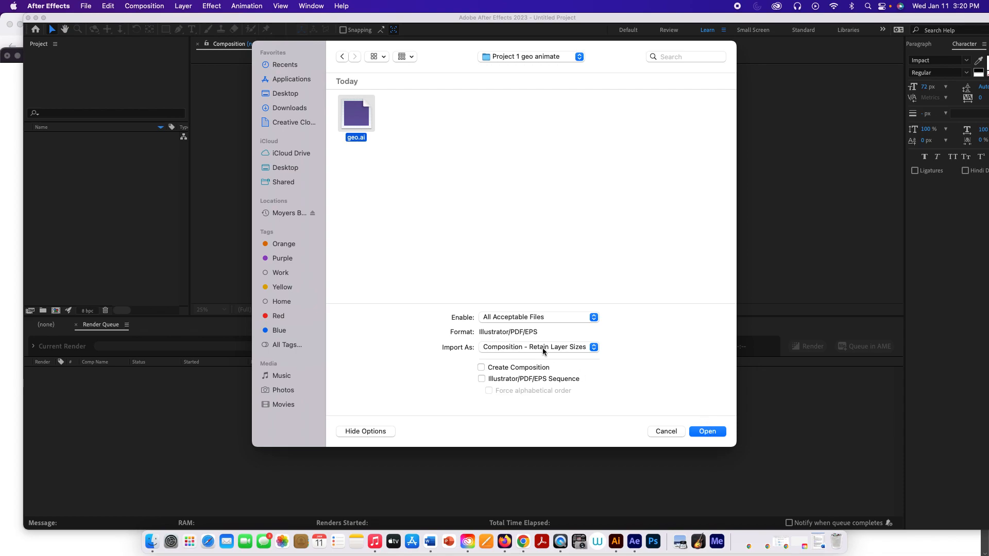
left_click(705, 431)
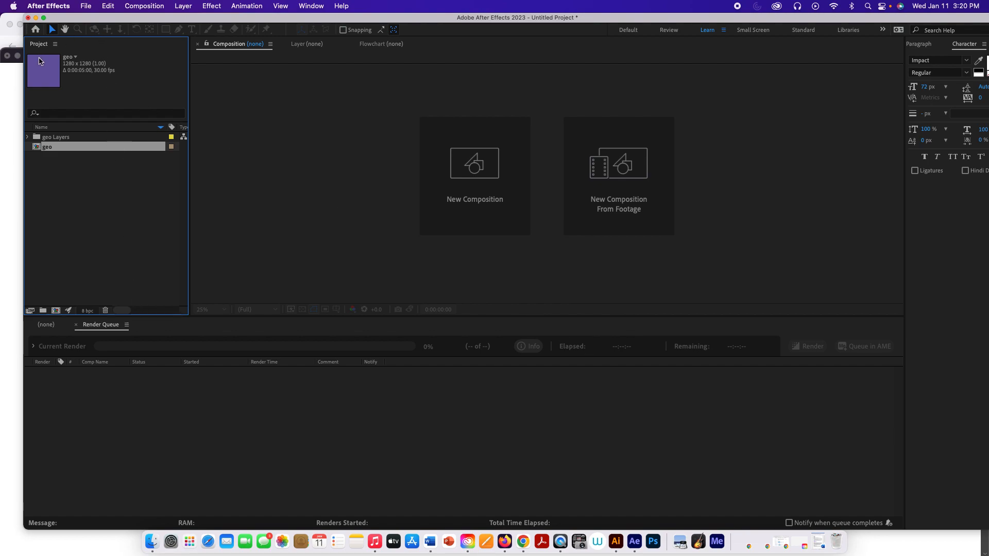
- Set the background color of the geo composition to white in its composition settings
left_click(143, 7)
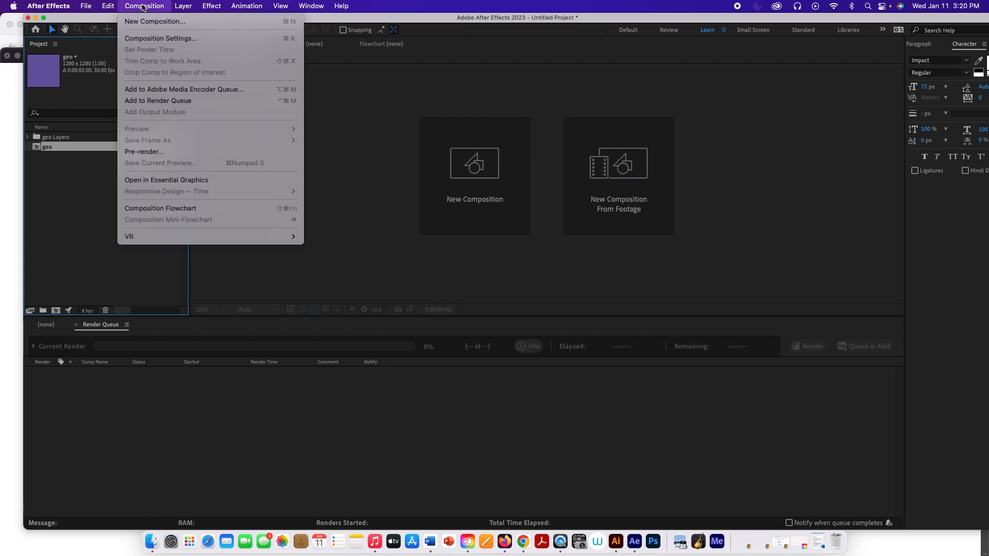
left_click(152, 39)
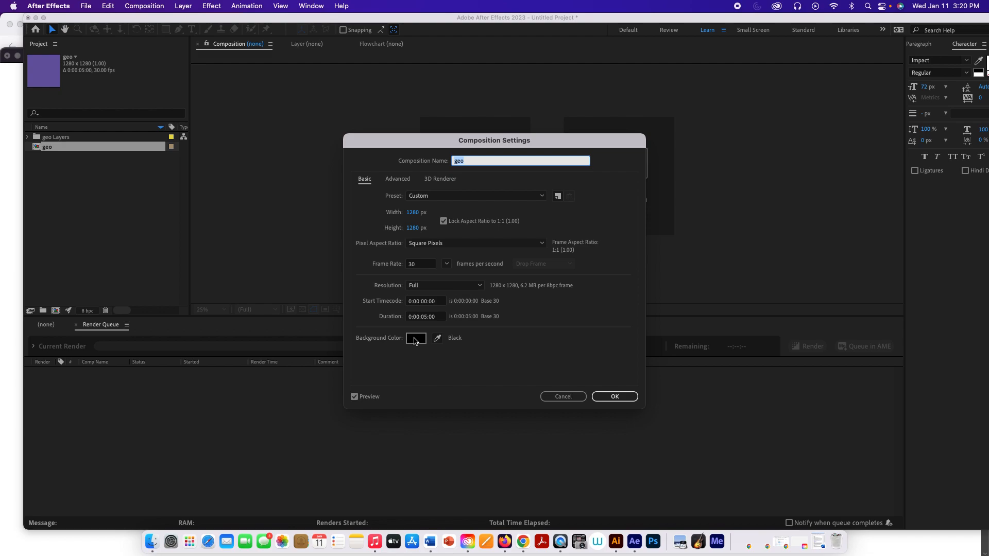
left_click(415, 340)
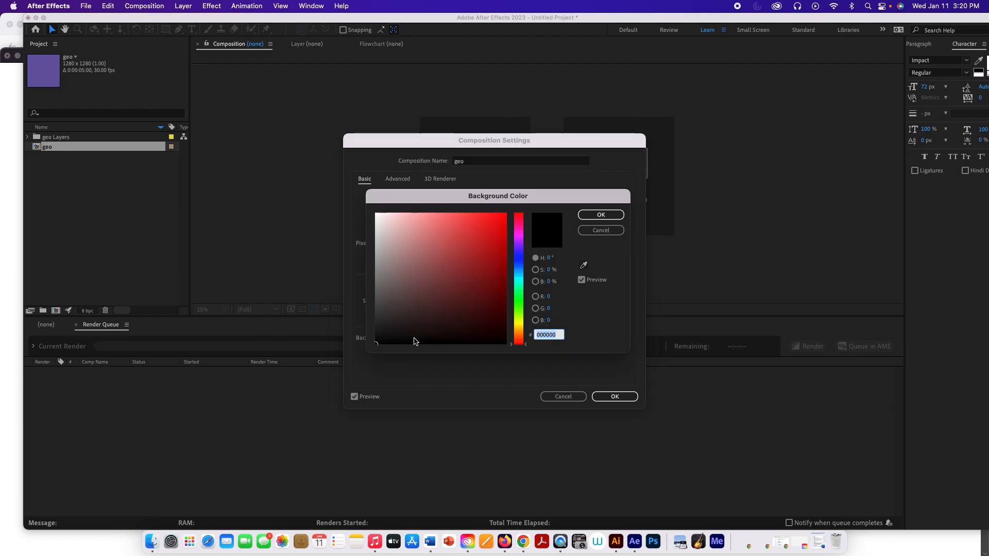
left_click(376, 214)
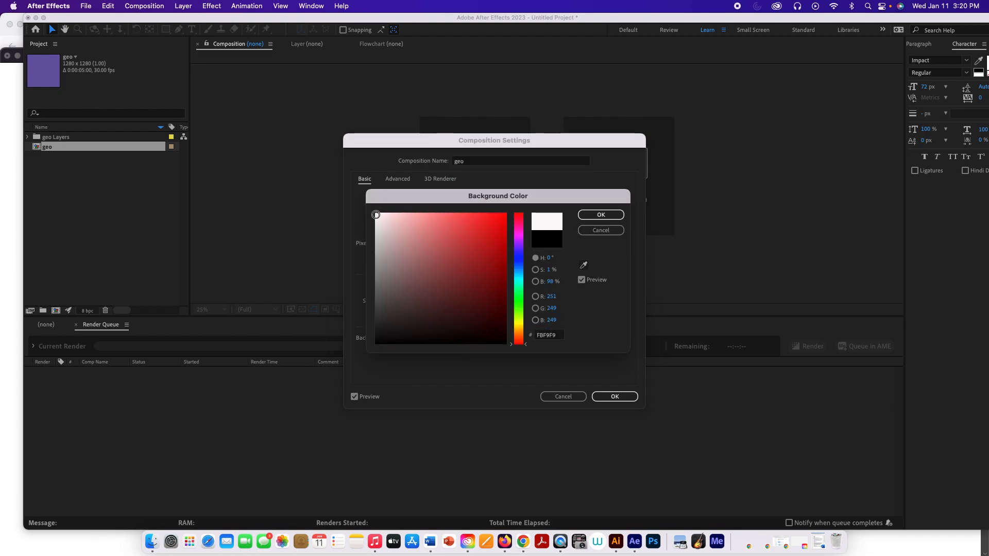
left_click_drag(376, 215, 375, 212)
left_click(601, 214)
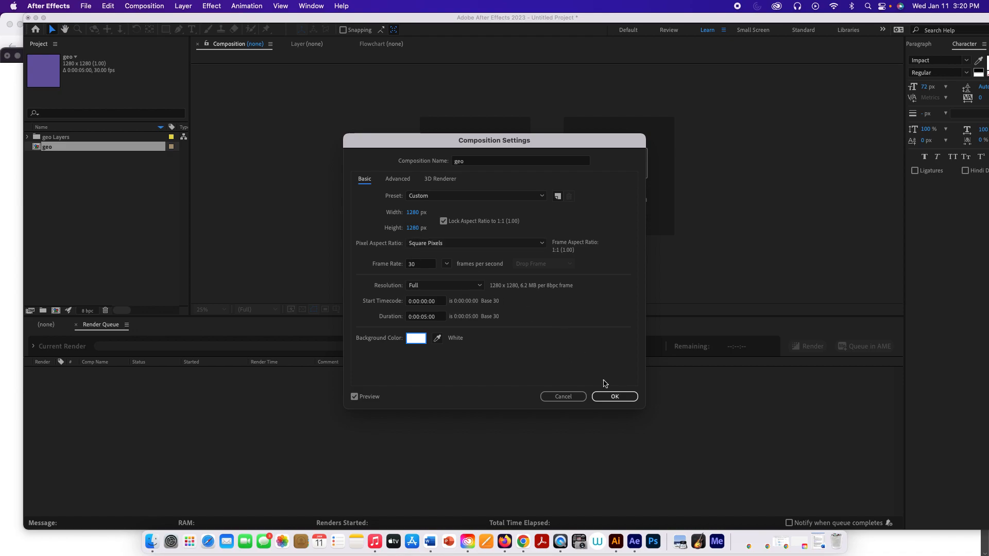
left_click(614, 395)
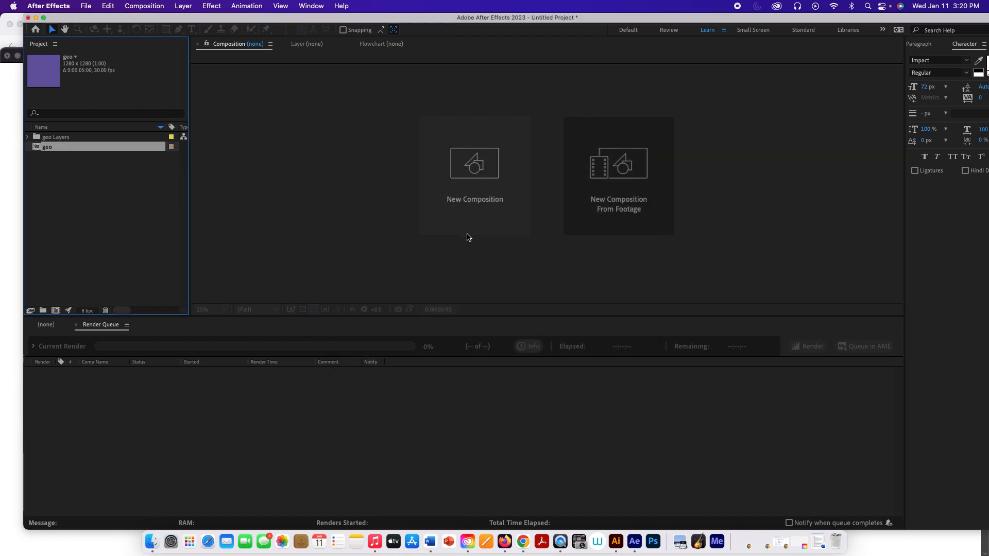
- Open the geo composition and check its artwork by hiding the layers above Layer 4 and showing them again one by one
double_click(55, 77)
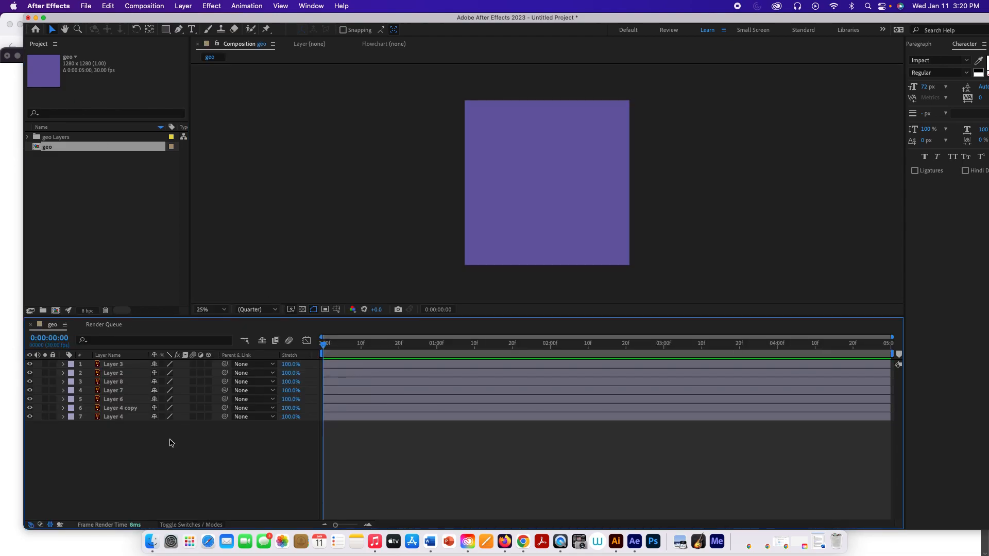
left_click_drag(29, 364, 29, 403)
left_click(30, 408)
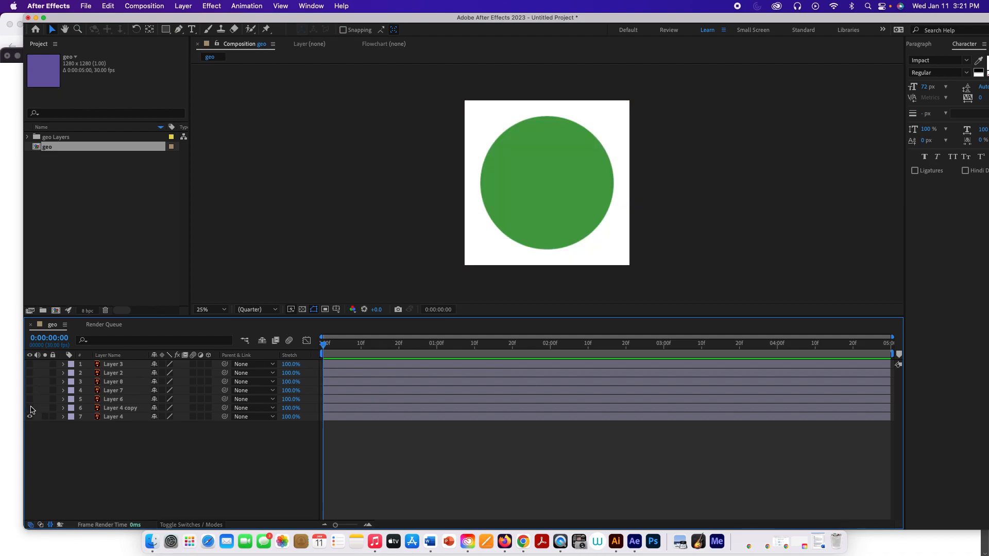
left_click(30, 400)
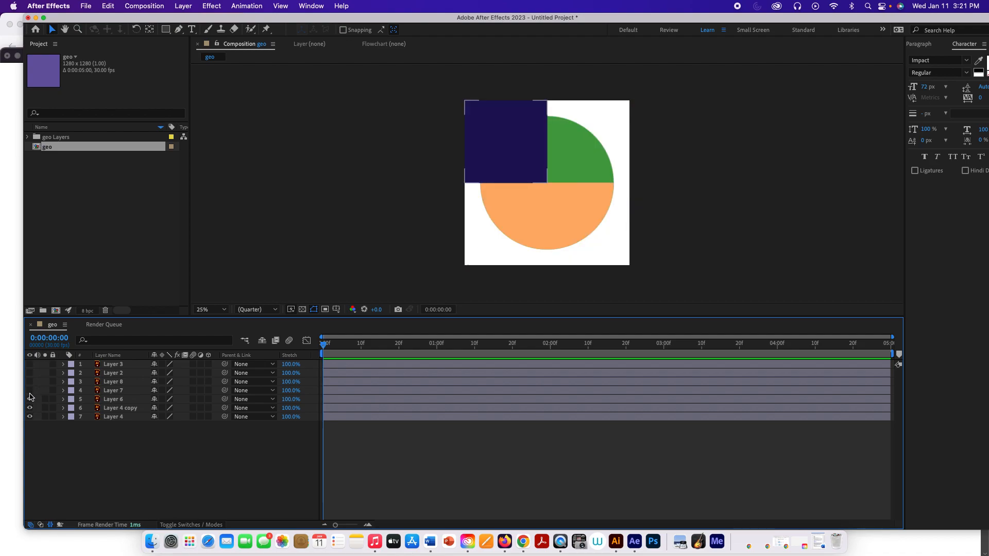
left_click(30, 389)
left_click(29, 381)
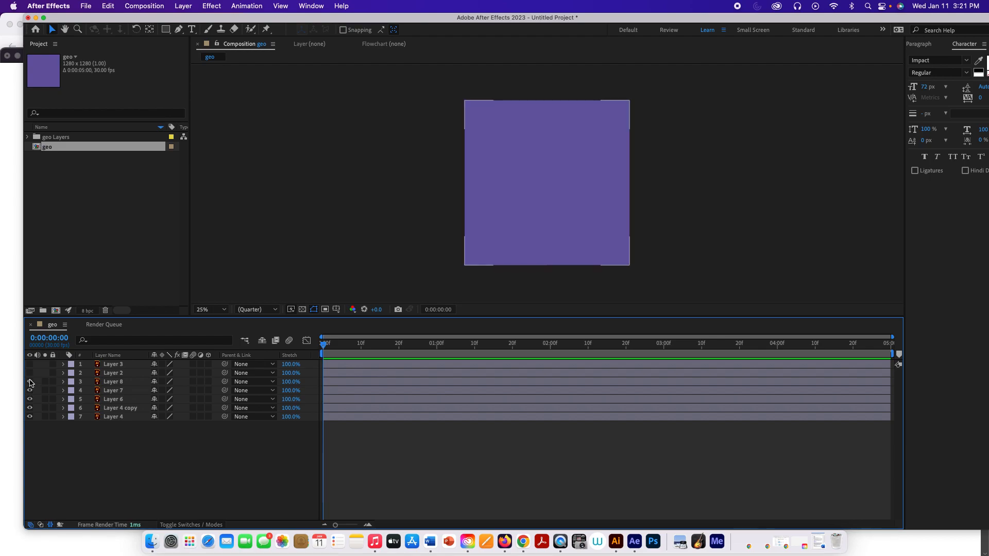
left_click(30, 364)
- Hide Layer 8 and toggle the visibility of Layer 2 and Layer 3 to check the two purple triangles
left_click(30, 381)
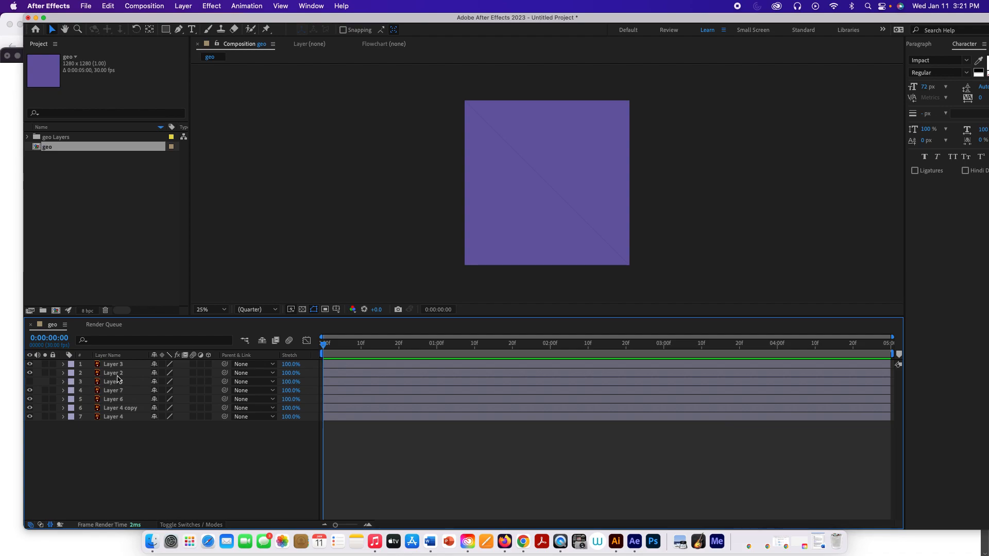
left_click(30, 372)
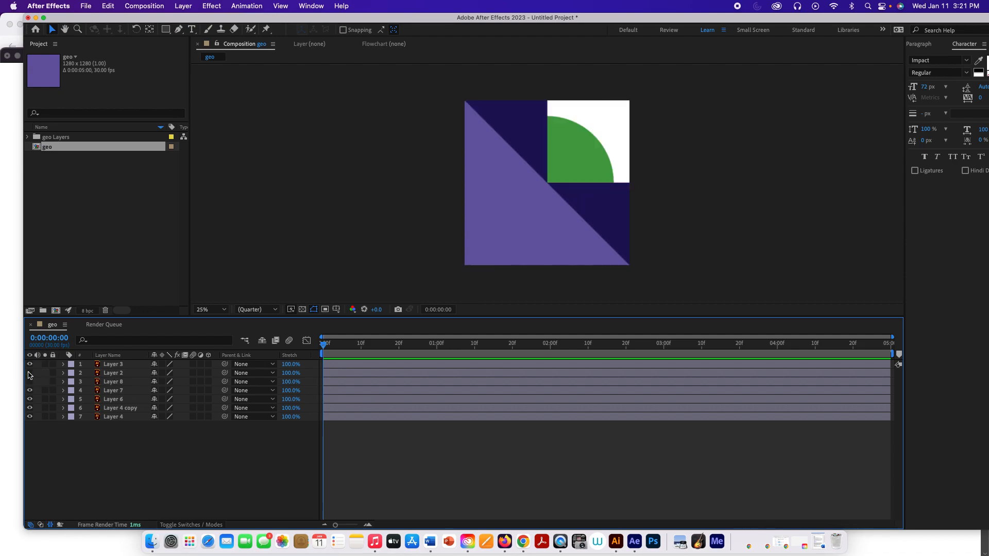
left_click(29, 373)
left_click(29, 372)
left_click(29, 373)
left_click(29, 364)
left_click(29, 364)
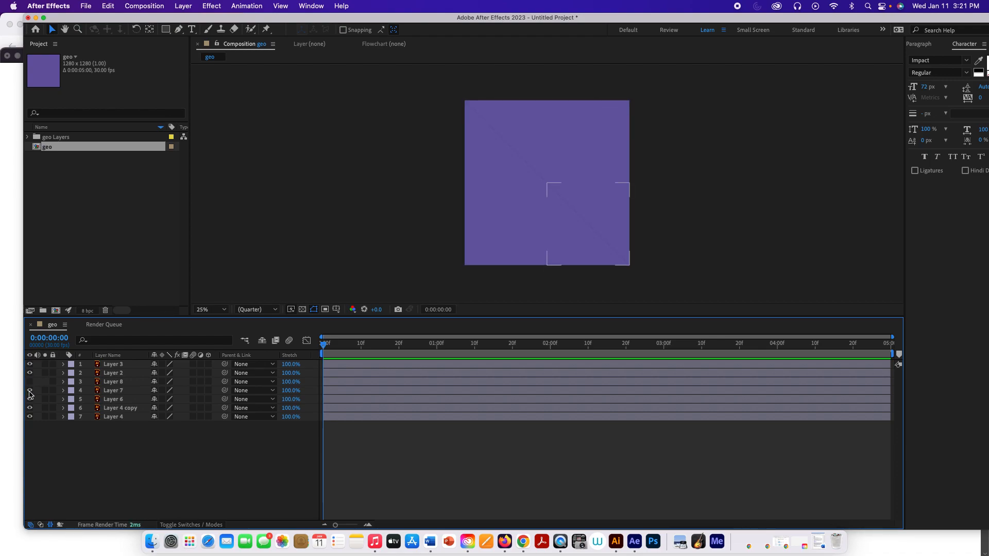
- Reveal the Position property of Layer 3 and set its first keyframe at 0:00:00:00
left_click(125, 367)
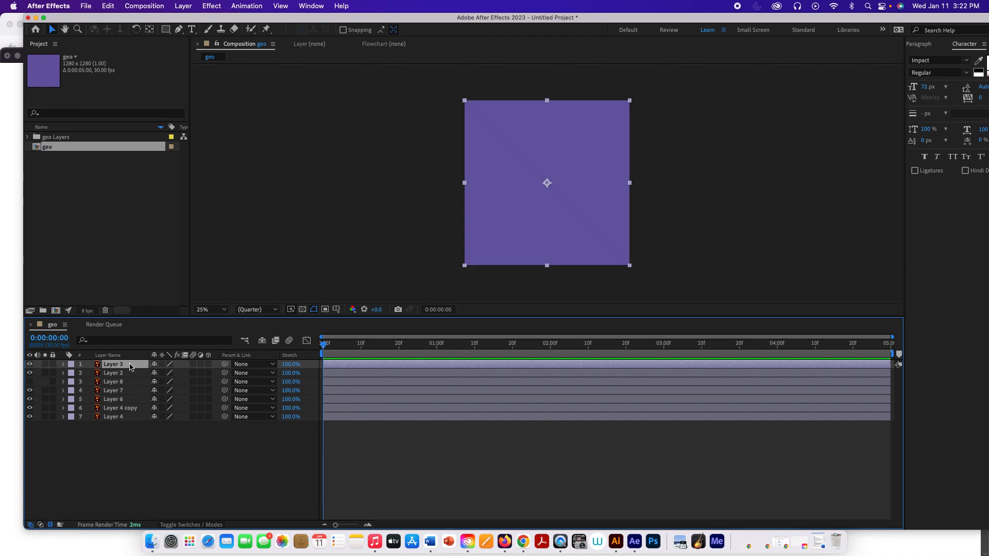
key("p")
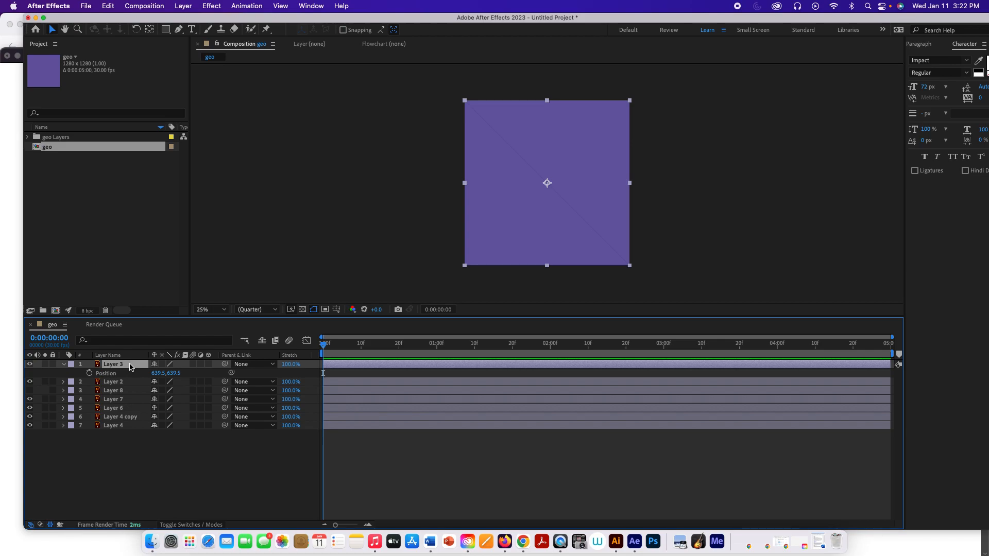
left_click(89, 375)
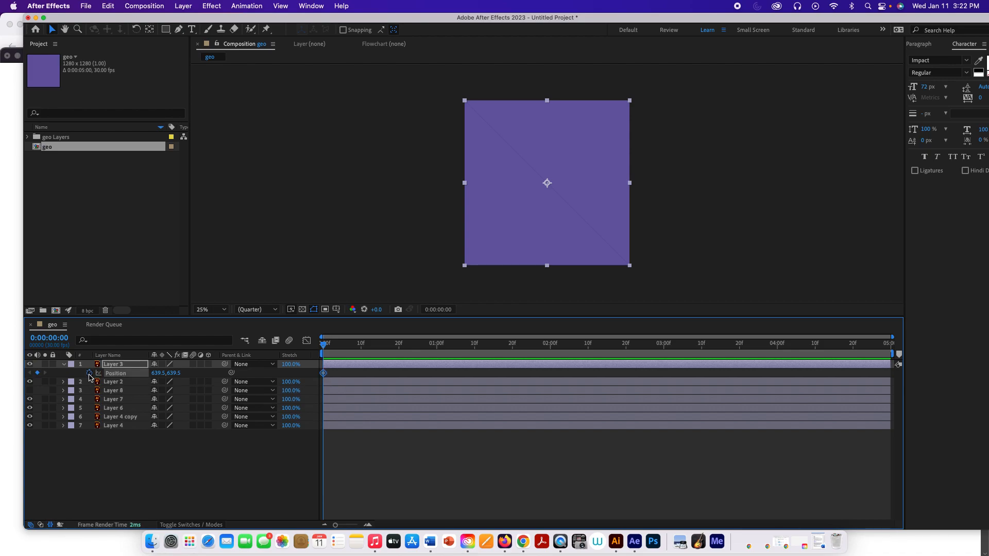
- Set the current time to 0:00:00:20, try moving Layer 3 diagonally up and to the right, and undo the move
left_click_drag(324, 348, 400, 344)
left_click_drag(574, 138, 627, 75)
key("super+z")
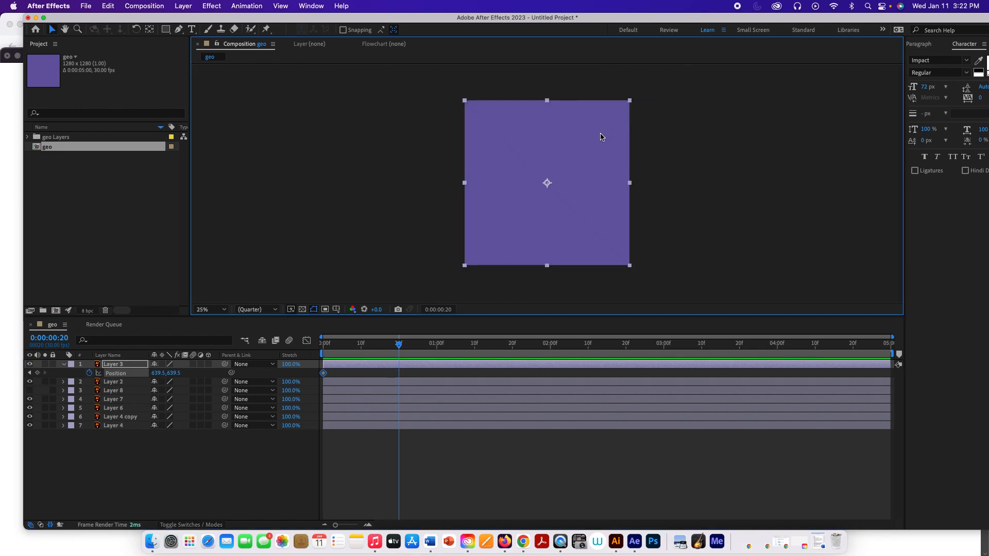
- Move Layer 3 diagonally down and to the left to about -4.5, 1287.5 at 0:00:00:20 and scrub through the motion
left_click_drag(533, 212, 449, 298)
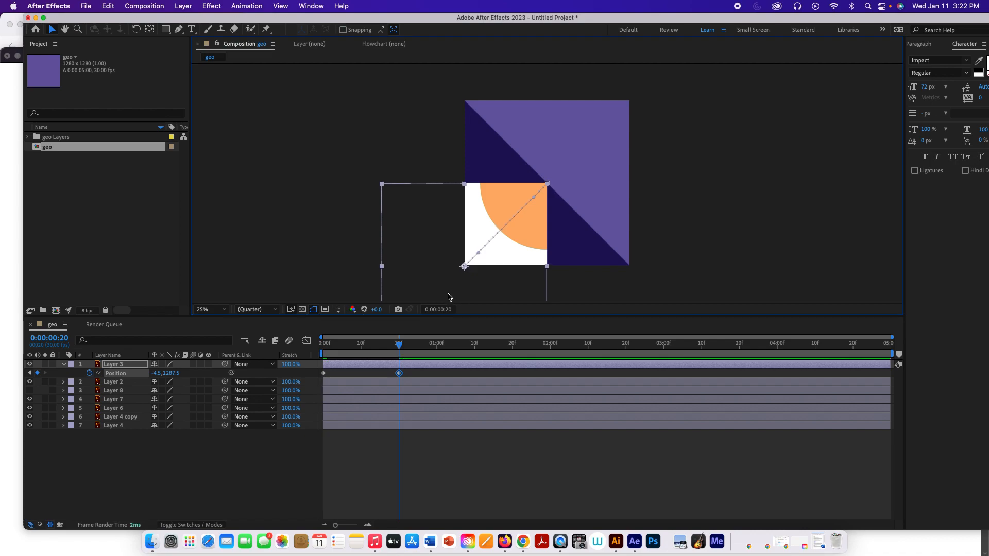
mouse_move(400, 346)
left_mouse_down()
mouse_move(324, 343)
mouse_move(398, 342)
left_mouse_up()
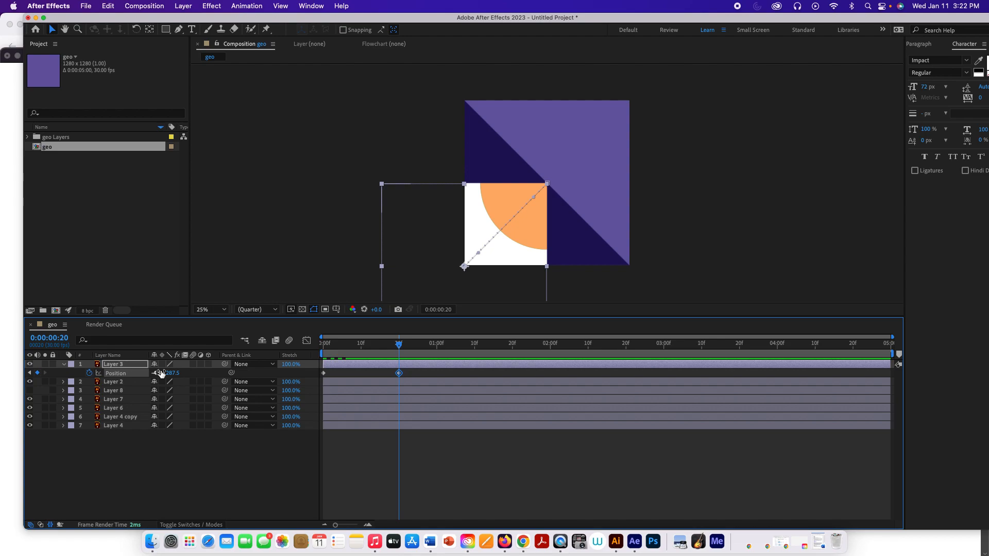
- Reveal the Position property of Layer 2 and set its first keyframe at 0:00:00:00
left_click(132, 385)
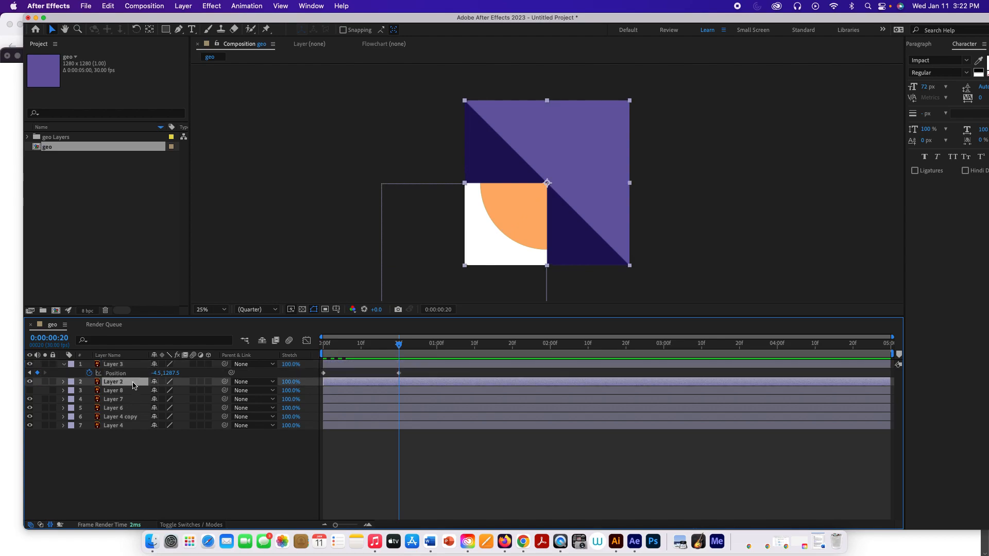
left_click_drag(399, 344, 323, 355)
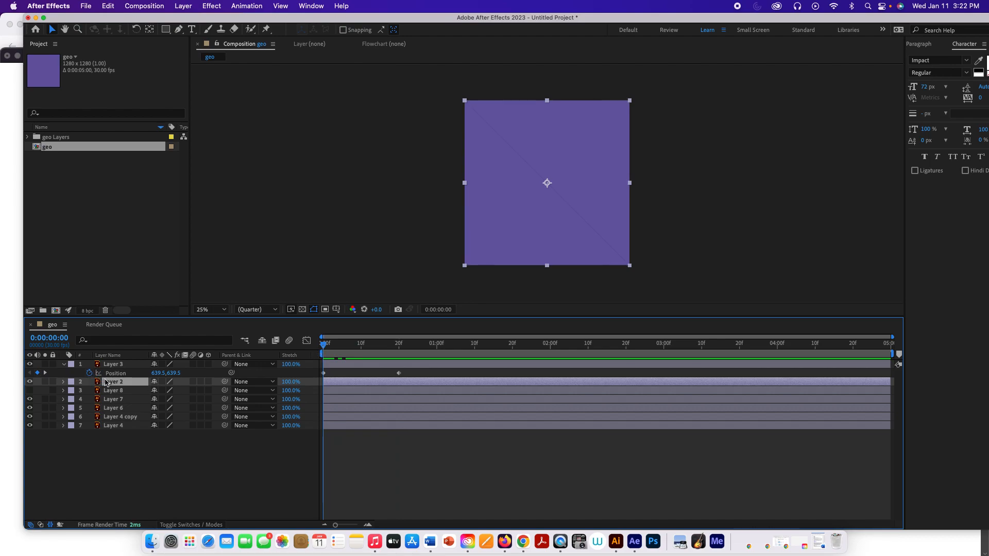
key("p")
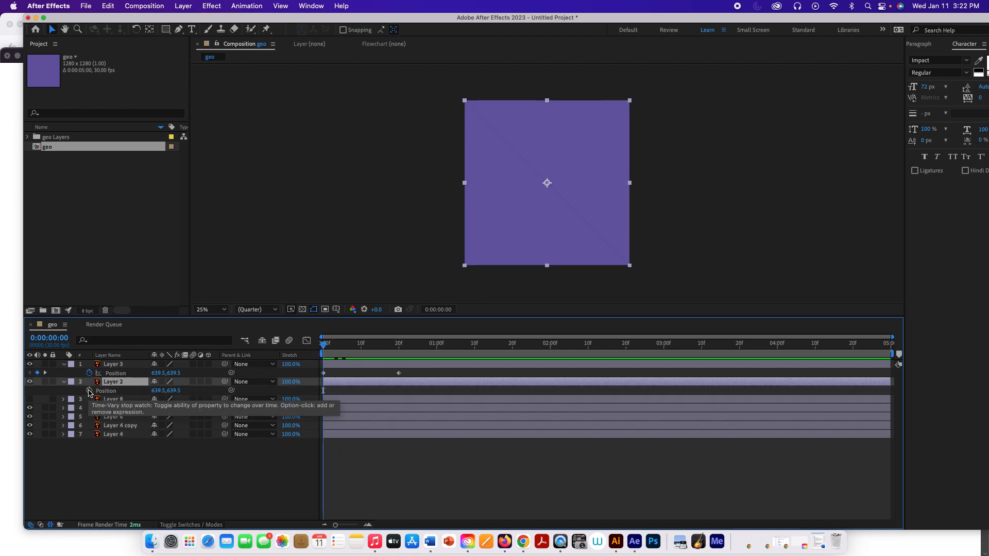
left_click(89, 391)
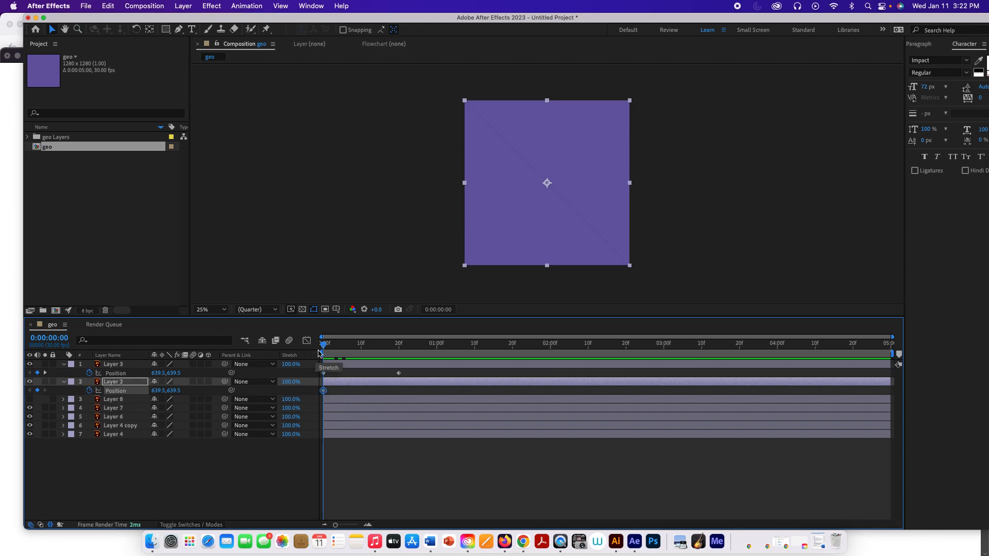
- At 0:00:00:20, move Layer 2 diagonally up and to the right to about 1287.5, -8.5 and scrub through the motion
left_click_drag(325, 347, 399, 345)
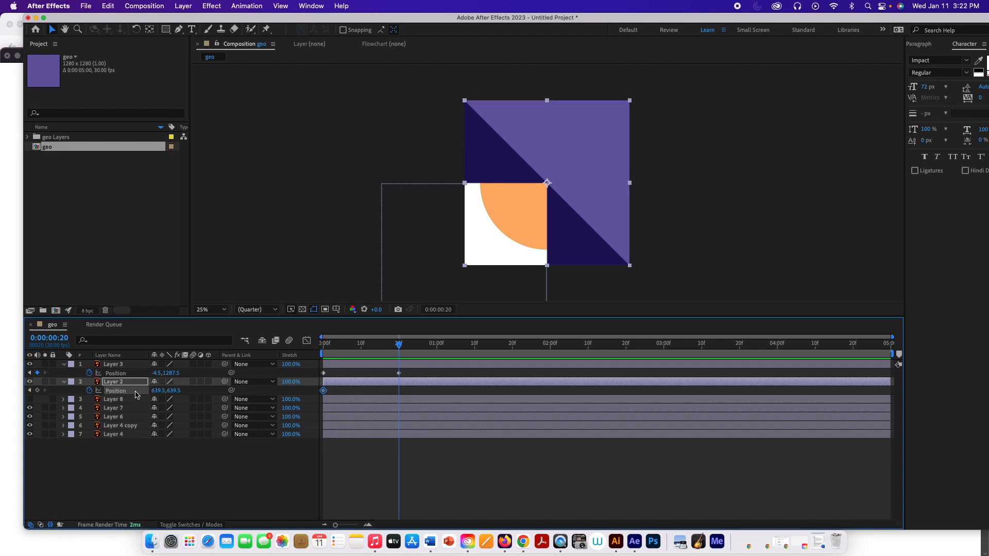
left_click_drag(591, 147, 673, 64)
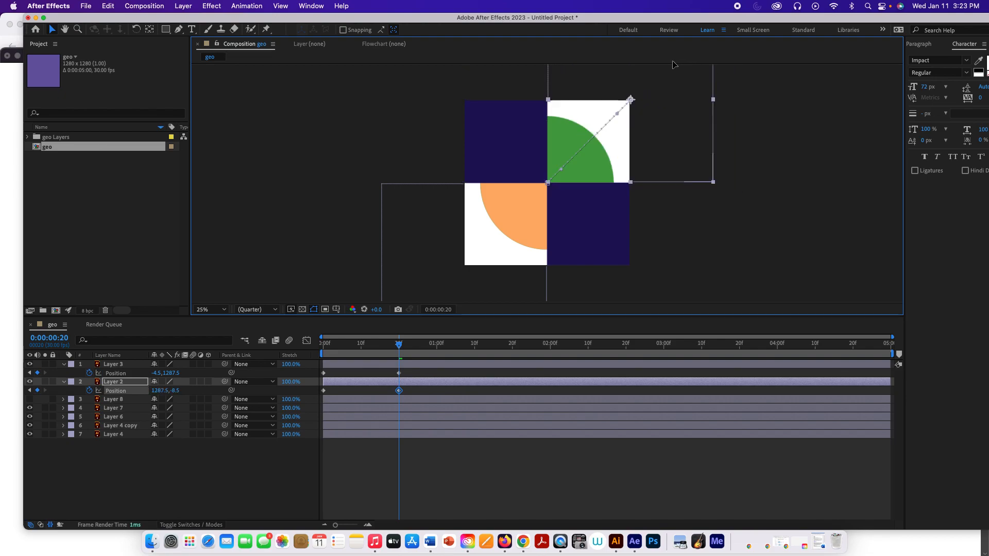
mouse_move(399, 344)
left_mouse_down()
mouse_move(323, 357)
mouse_move(404, 354)
mouse_move(326, 363)
mouse_move(399, 360)
left_mouse_up()
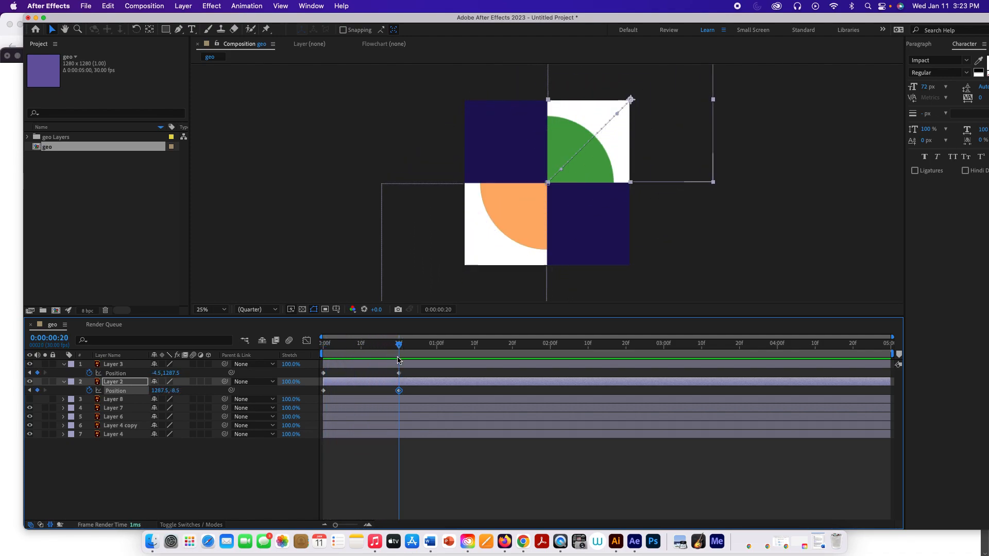
- Hide Layer 7, Layer 6 and Layer 4 copy so that only the full green circle of Layer 4 shows
left_click(29, 407)
left_click(29, 417)
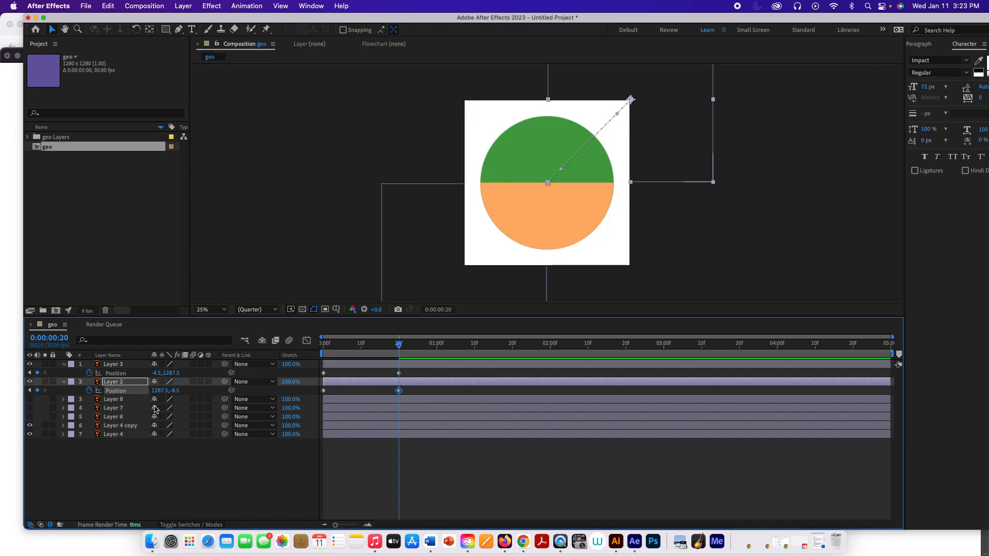
left_click(29, 425)
left_click(29, 435)
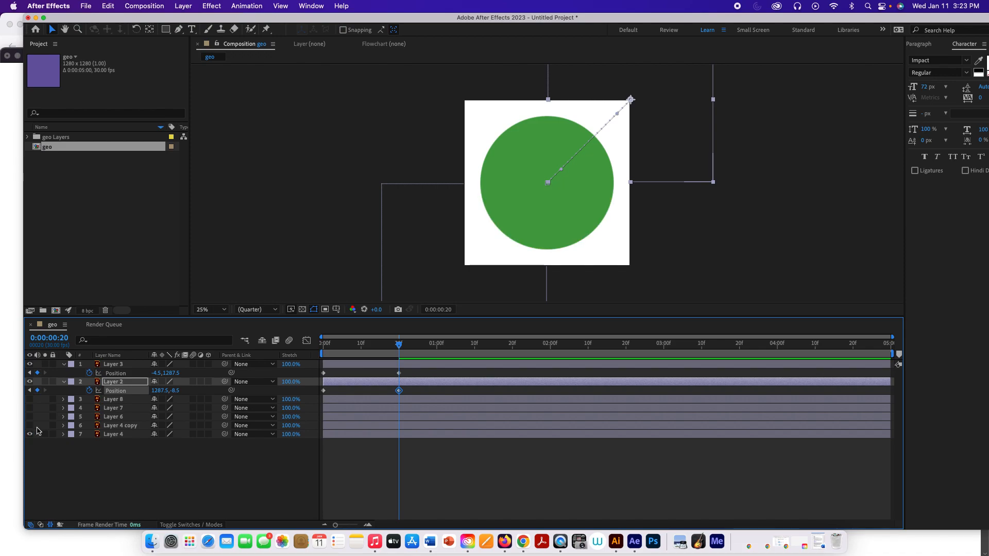
- Reveal the Scale property of Layer 4 and set its first keyframe to 0% at 0:00:00:10
left_click(118, 435)
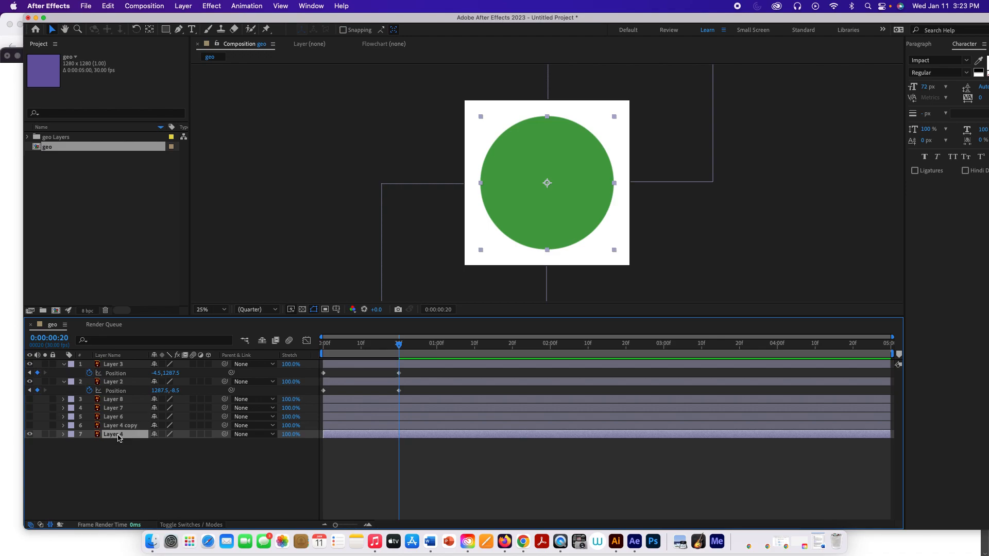
key("s")
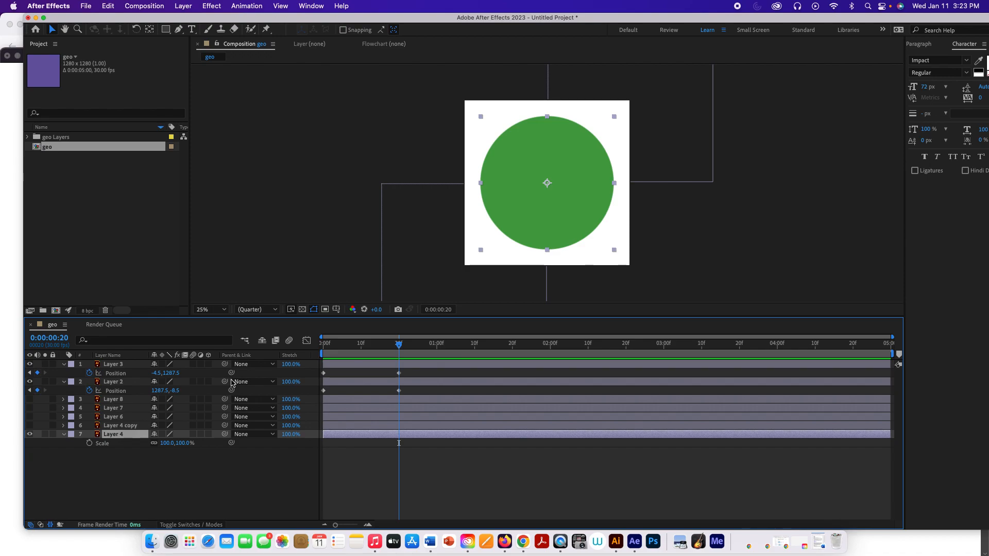
left_click_drag(401, 348, 361, 348)
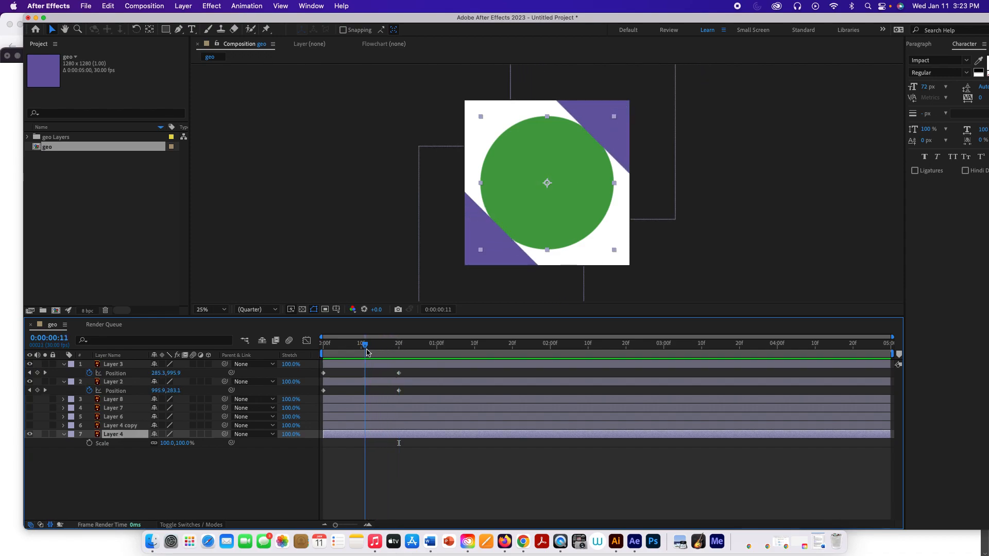
left_click(89, 443)
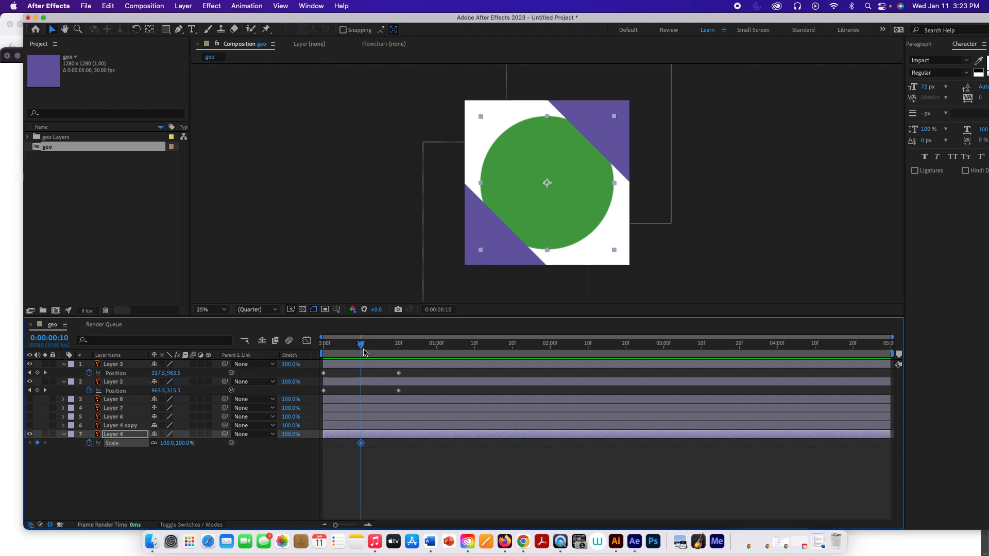
left_click_drag(362, 346, 438, 350)
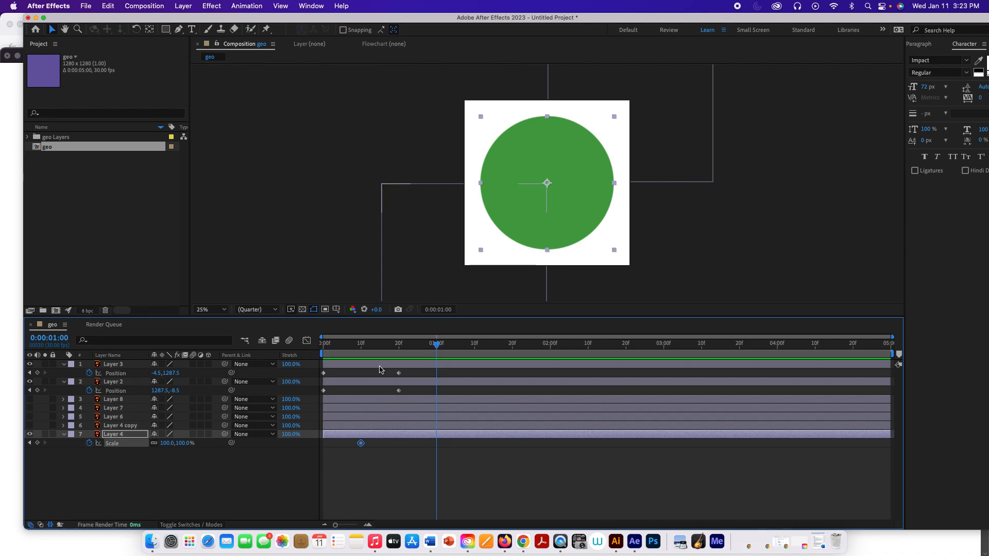
left_click_drag(438, 346, 364, 360)
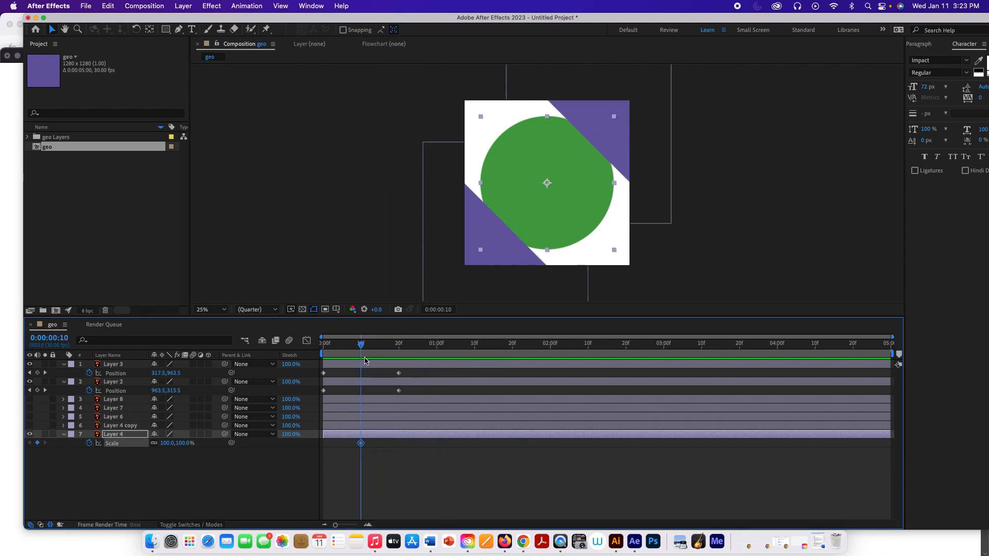
left_click_drag(187, 448, 134, 445)
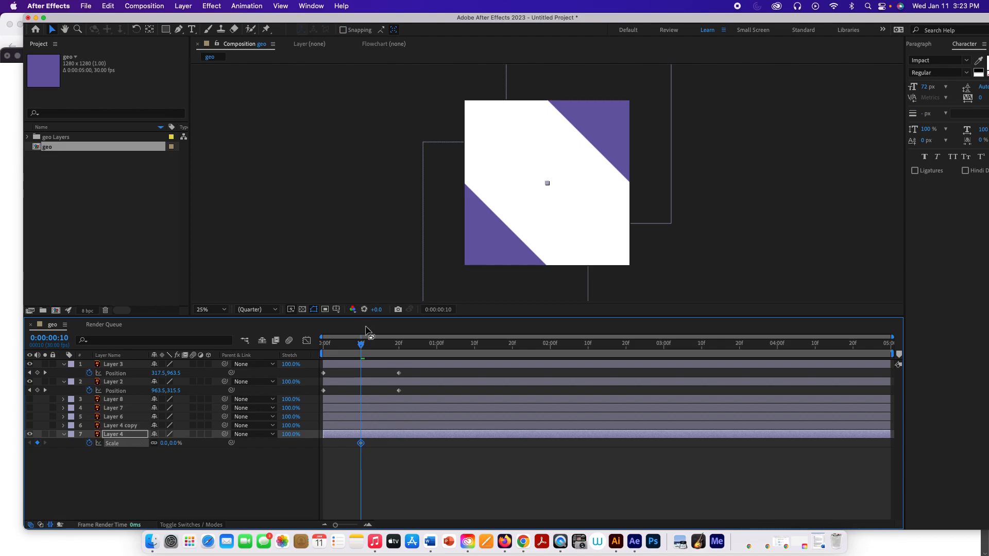
- Set the current time to 0:00:01:00 and scale Layer 4 to 100% for its second Scale keyframe
left_click(365, 344)
left_click_drag(365, 343, 437, 344)
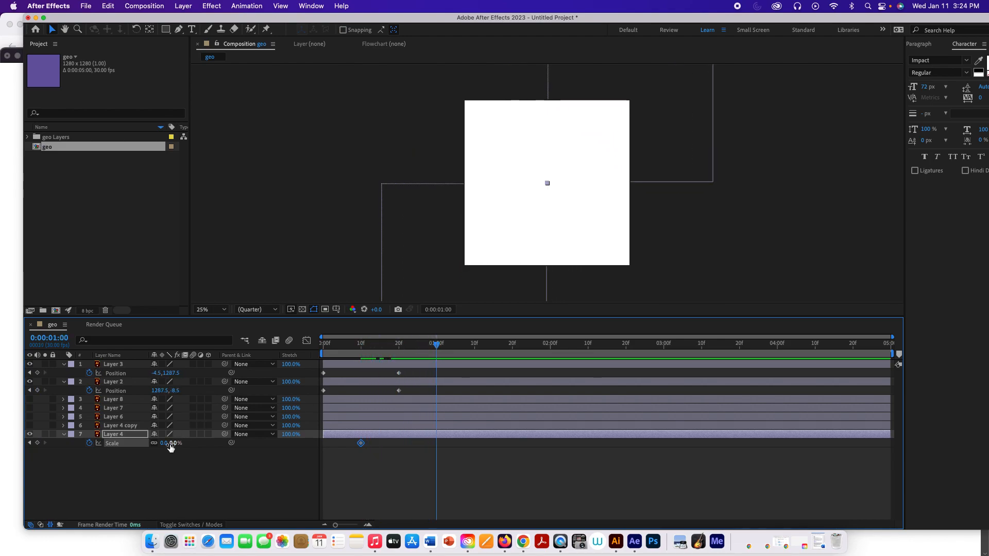
left_click_drag(170, 447, 201, 446)
left_click_drag(208, 446, 222, 446)
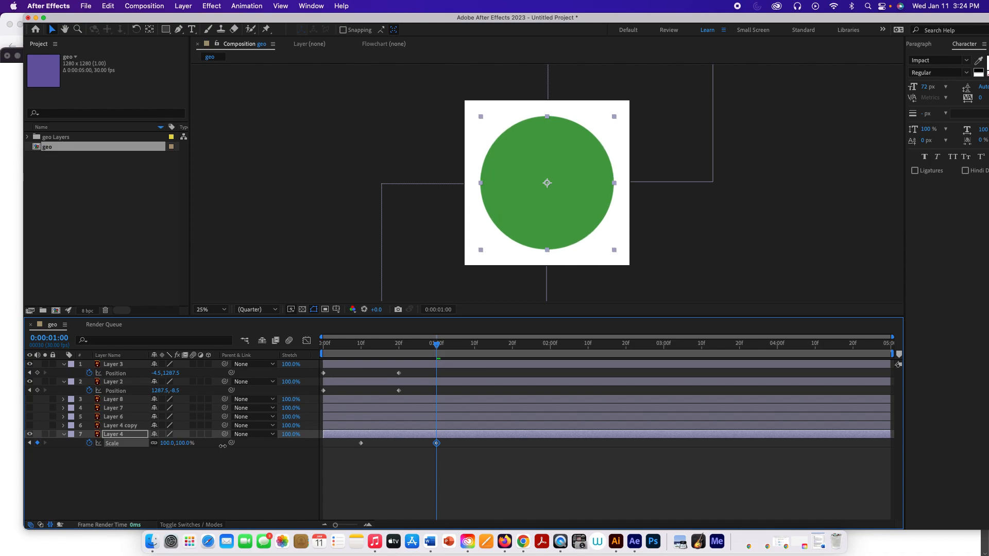
- Shift the second Position keyframes of Layer 3 and Layer 2 to 0:00:01:00 and scrub through the animation
left_click_drag(437, 345, 433, 374)
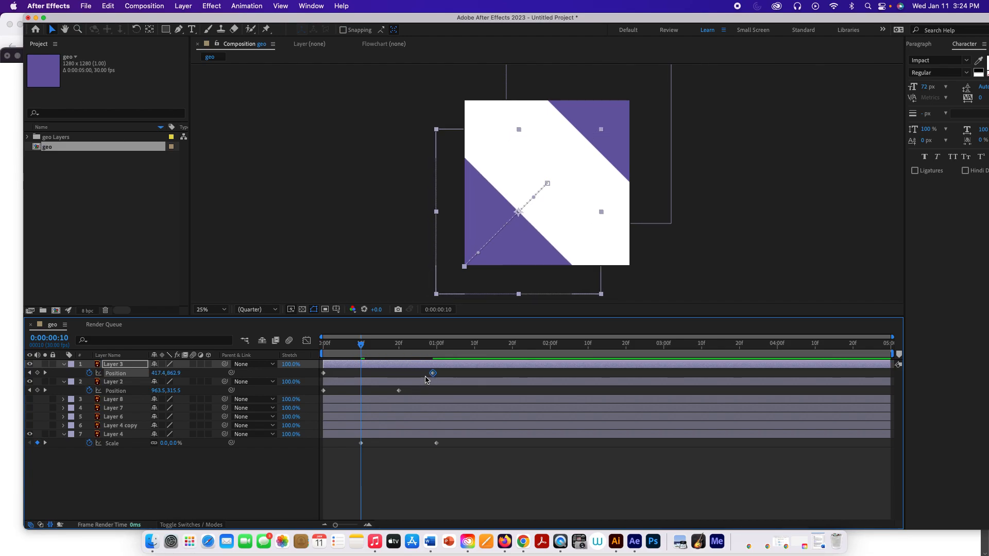
left_click_drag(362, 343, 439, 393)
left_click(399, 391)
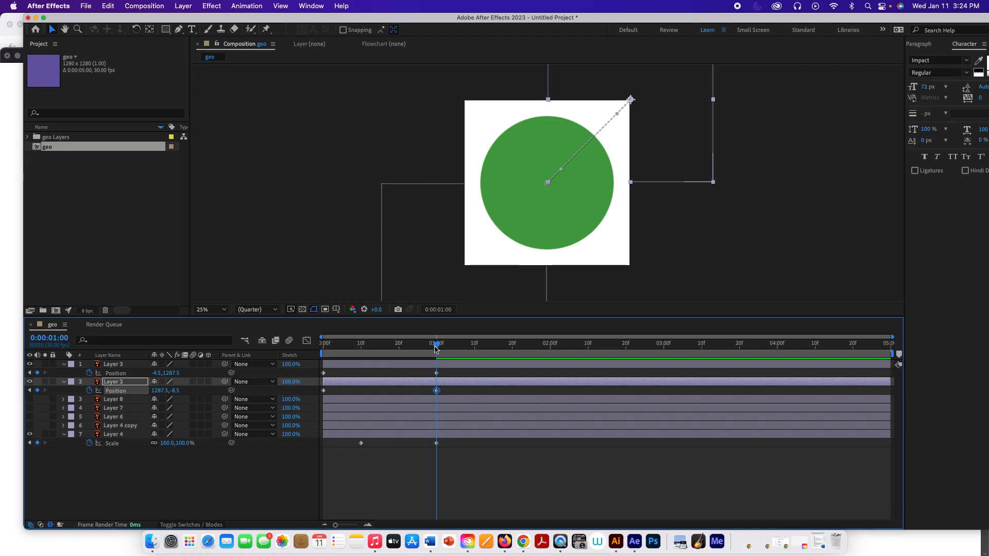
left_click_drag(436, 349, 438, 379)
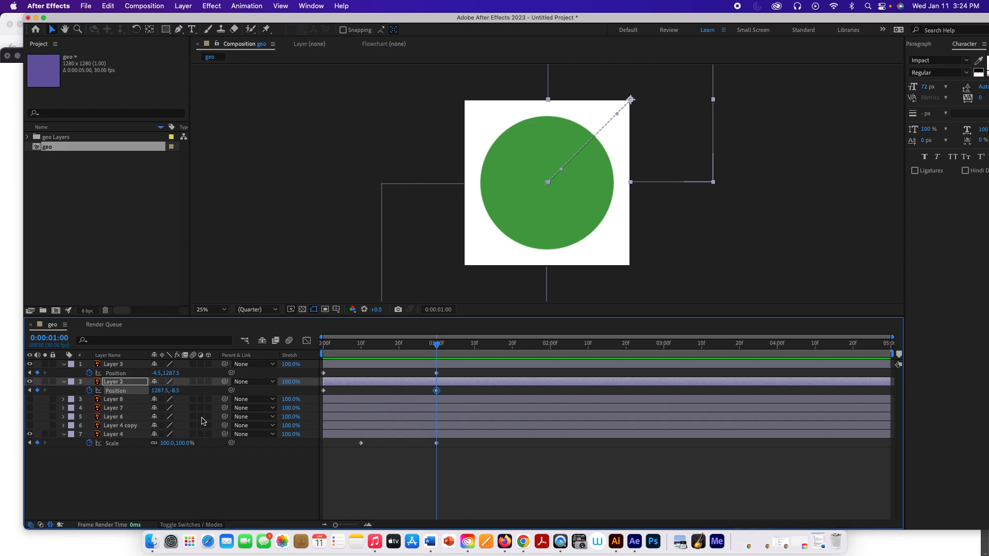
- Show Layer 4 copy and trim its start to 0:00:01:00
left_click(29, 426)
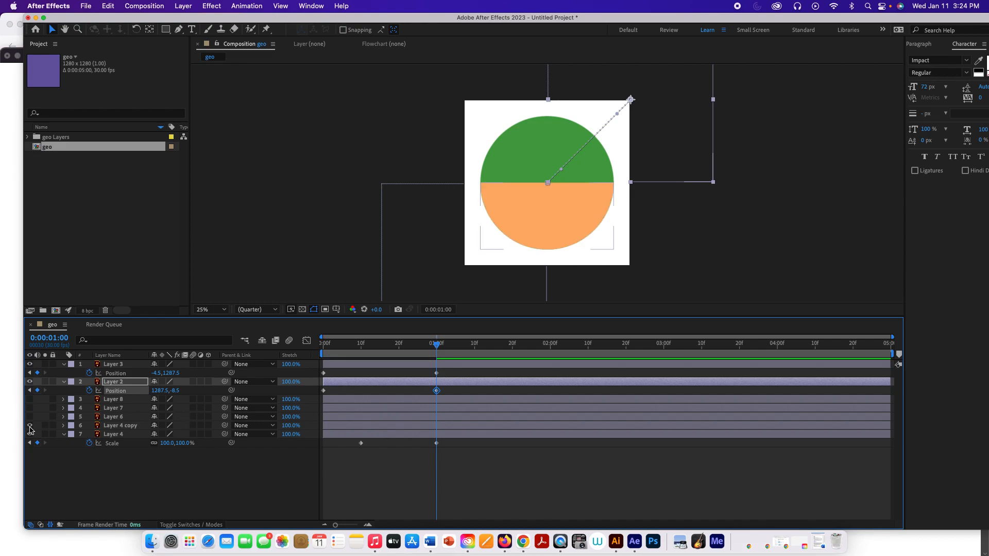
left_click(29, 434)
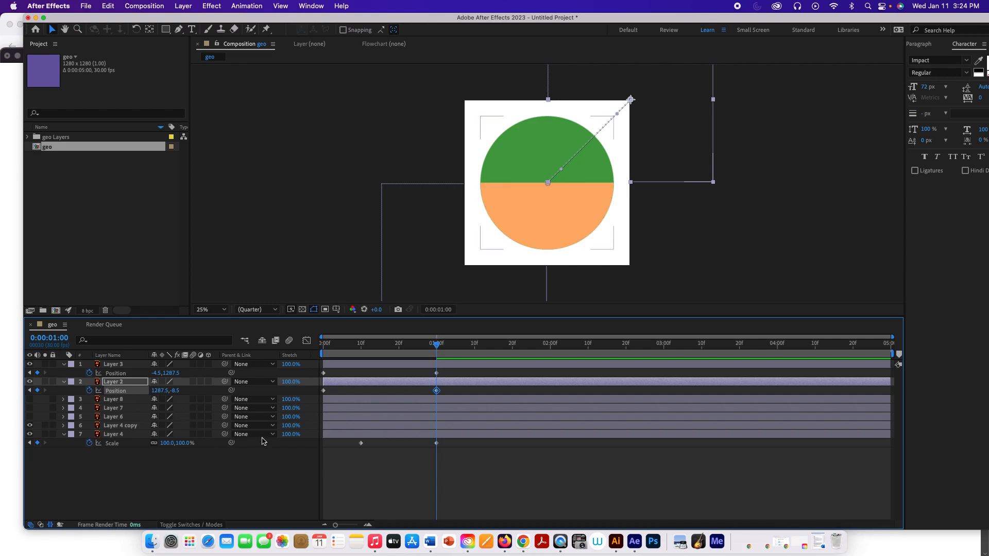
left_click(330, 428)
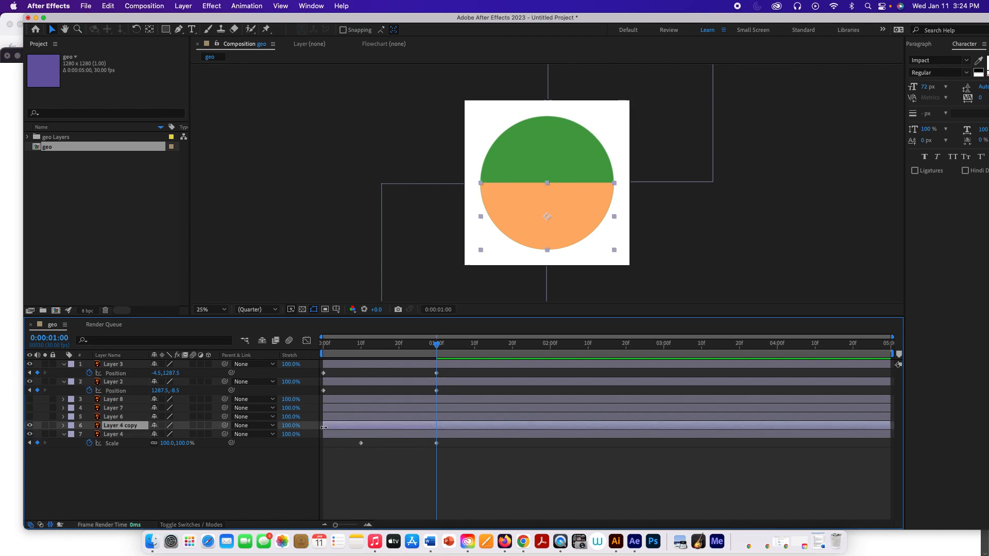
left_click_drag(323, 427, 436, 428)
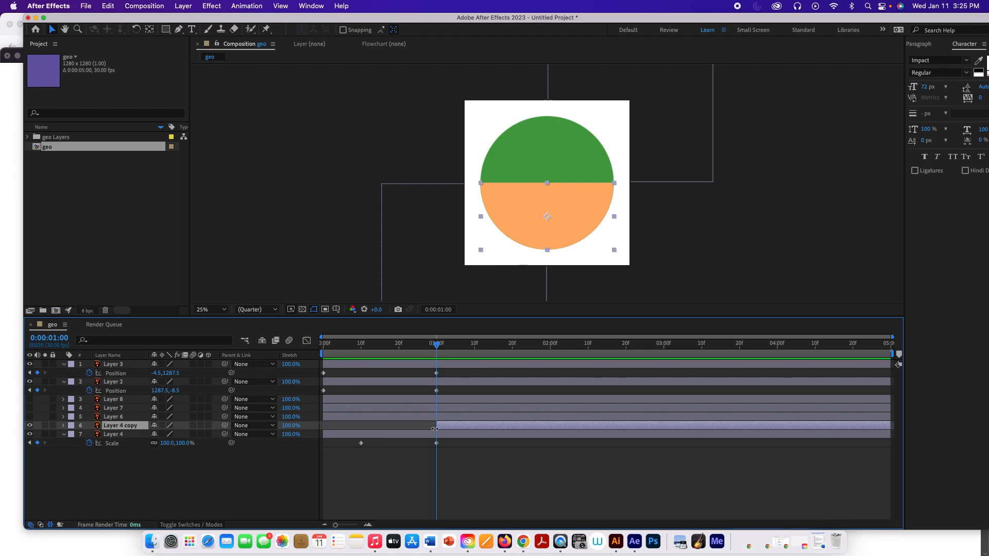
- Reveal the Opacity property of Layer 4 copy and set its first keyframe to 0% at 0:00:01:00
mouse_move(437, 344)
left_mouse_down()
mouse_move(361, 346)
mouse_move(438, 354)
left_mouse_up()
key("t")
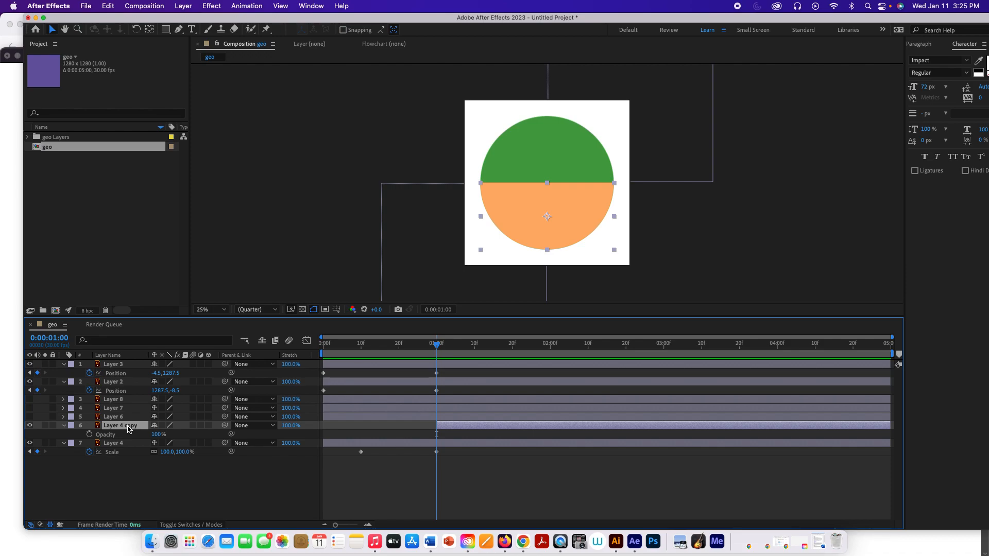
left_click_drag(157, 435, 119, 434)
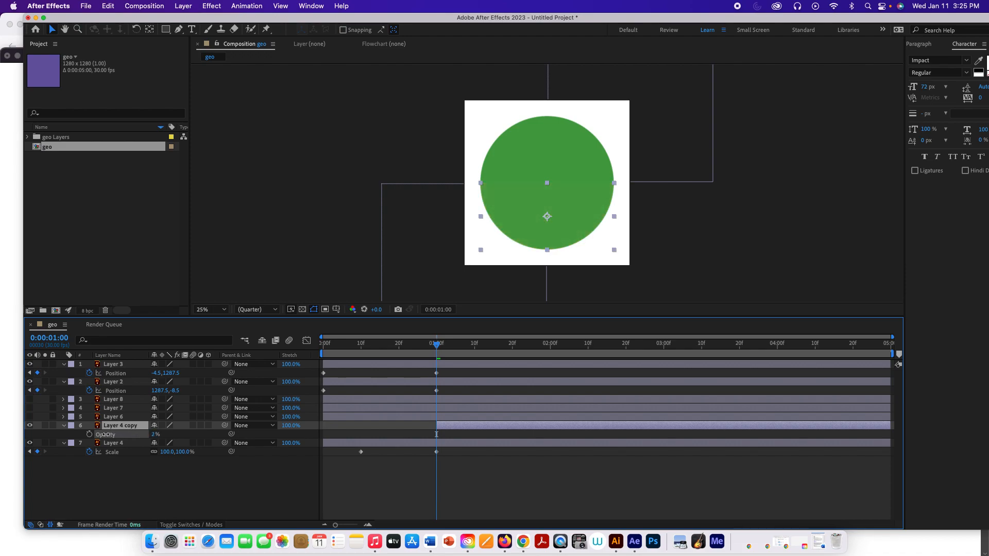
left_click(89, 434)
- Set the Opacity of Layer 4 copy to 100% at 0:00:01:20 and scrub through the fade
left_click_drag(436, 343, 513, 341)
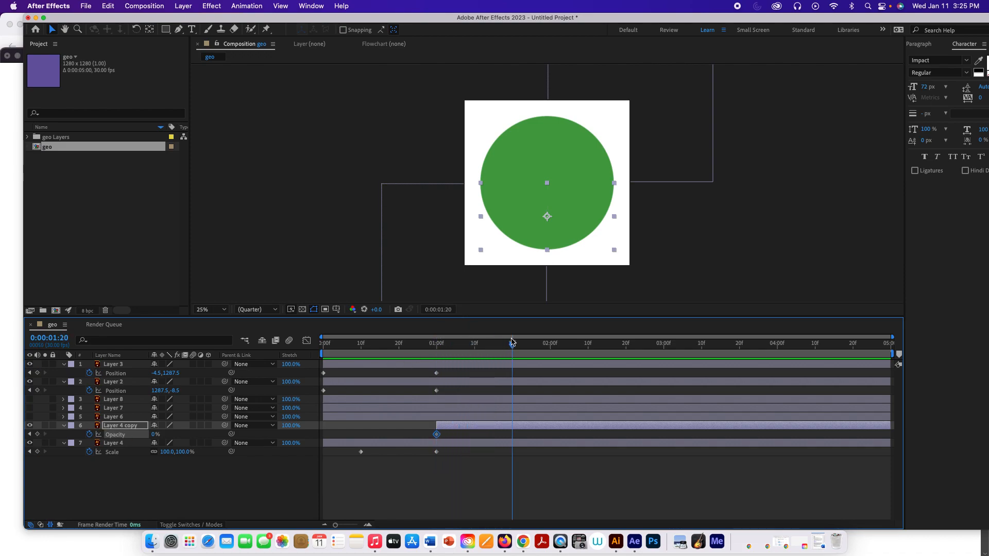
left_click_drag(154, 437, 186, 438)
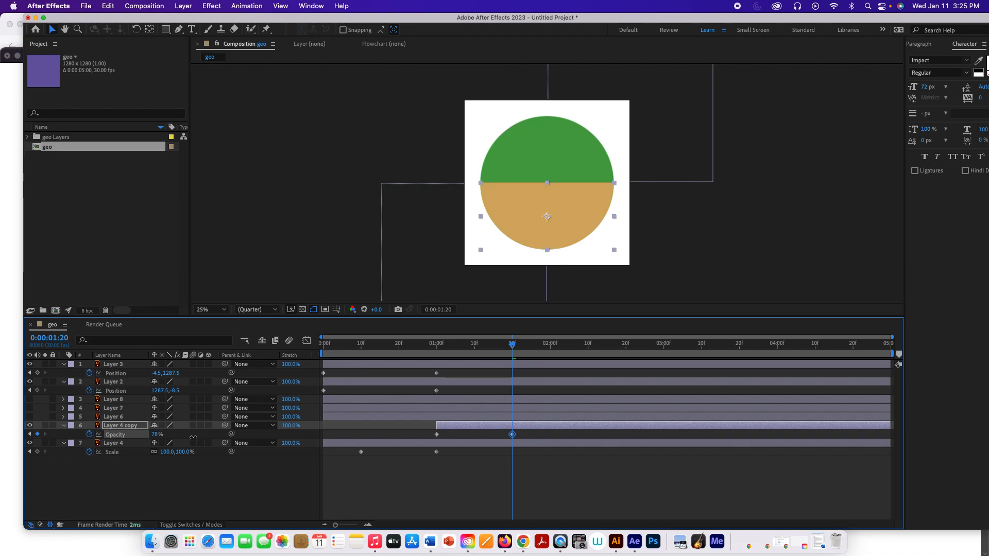
left_click_drag(198, 437, 207, 437)
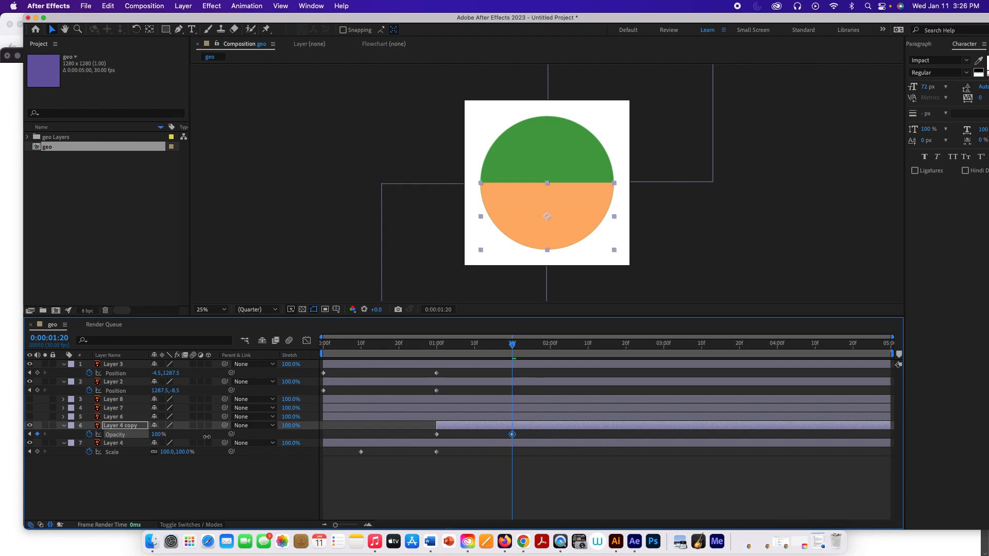
left_click_drag(513, 346, 512, 372)
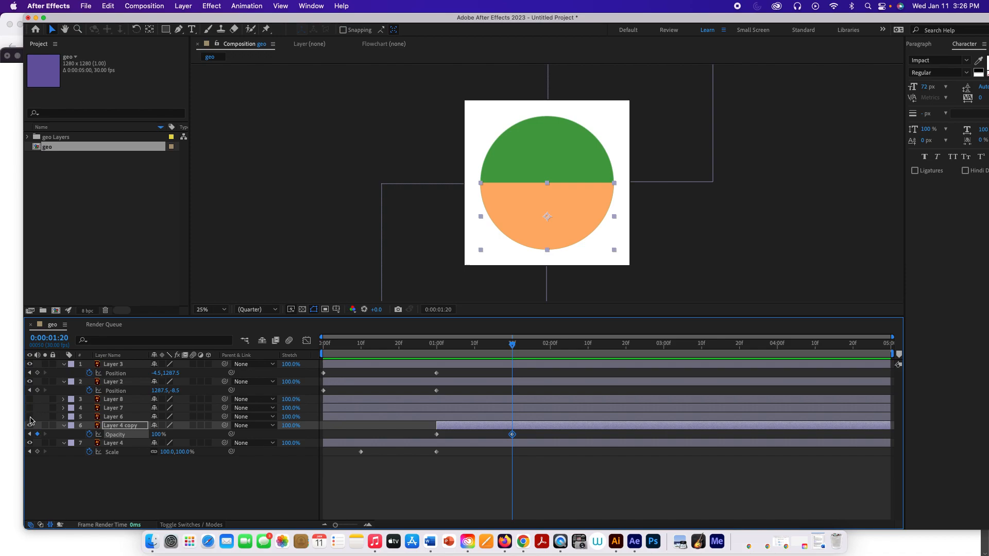
- Show Layer 6 and Layer 7 and trim the start of both layers to 0:00:01:20
left_click(108, 417)
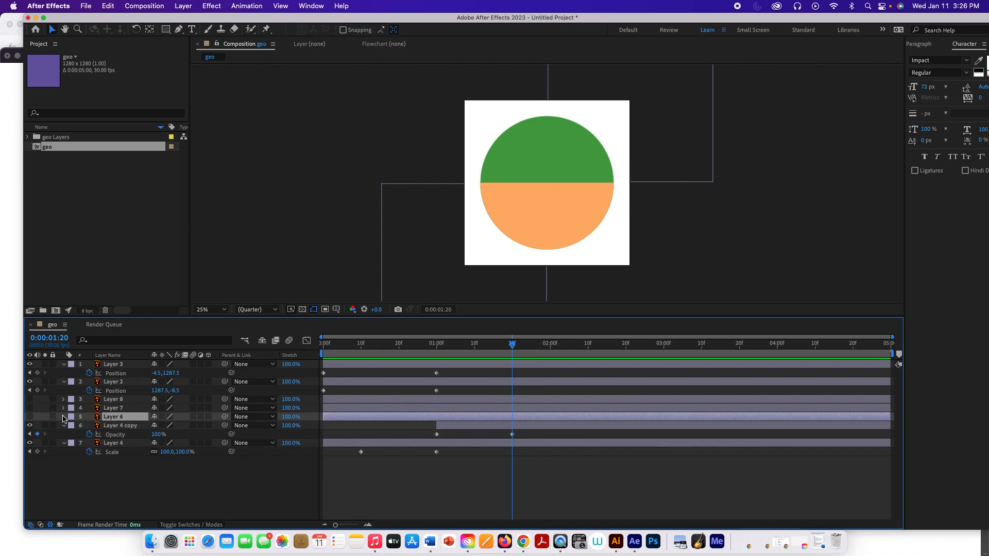
left_click(30, 417)
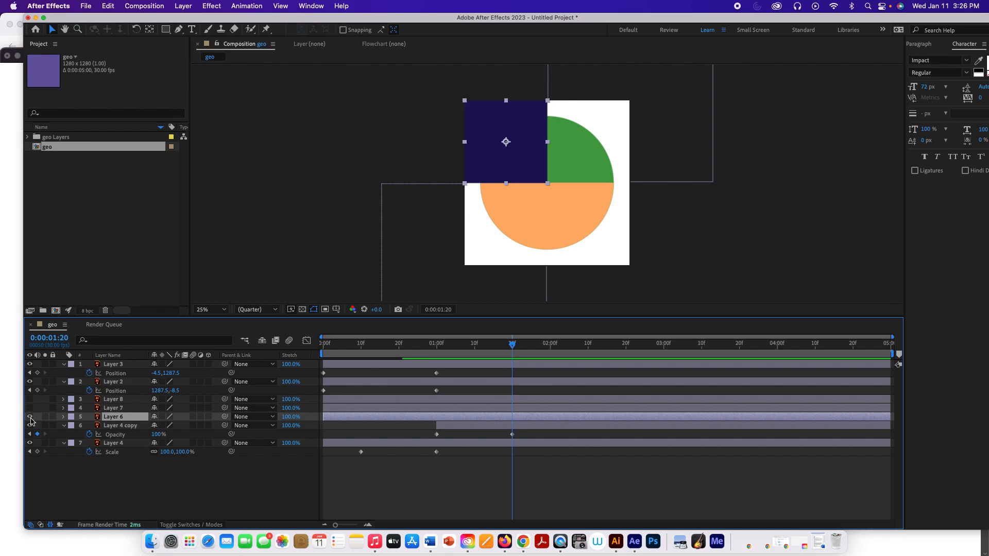
left_click(30, 407)
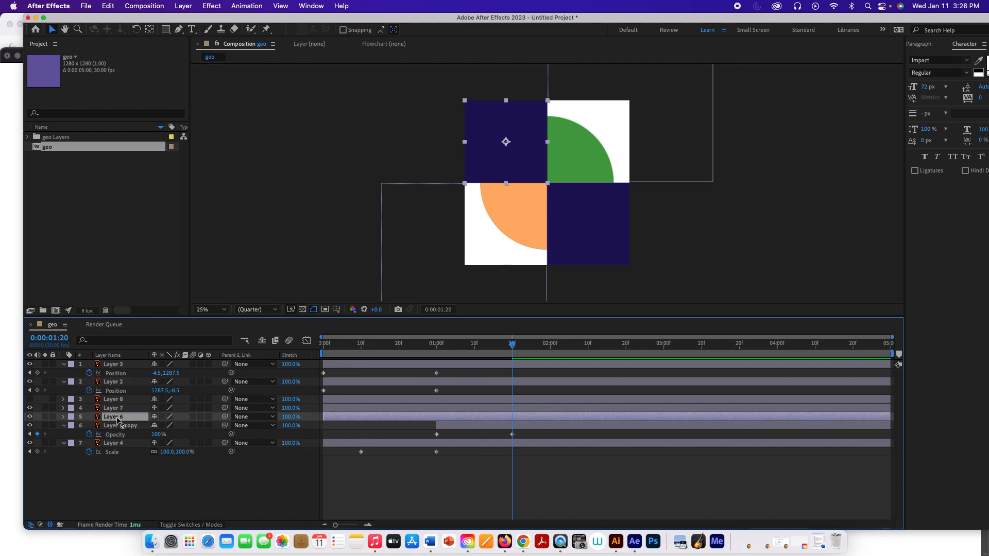
left_click_drag(118, 420, 117, 457)
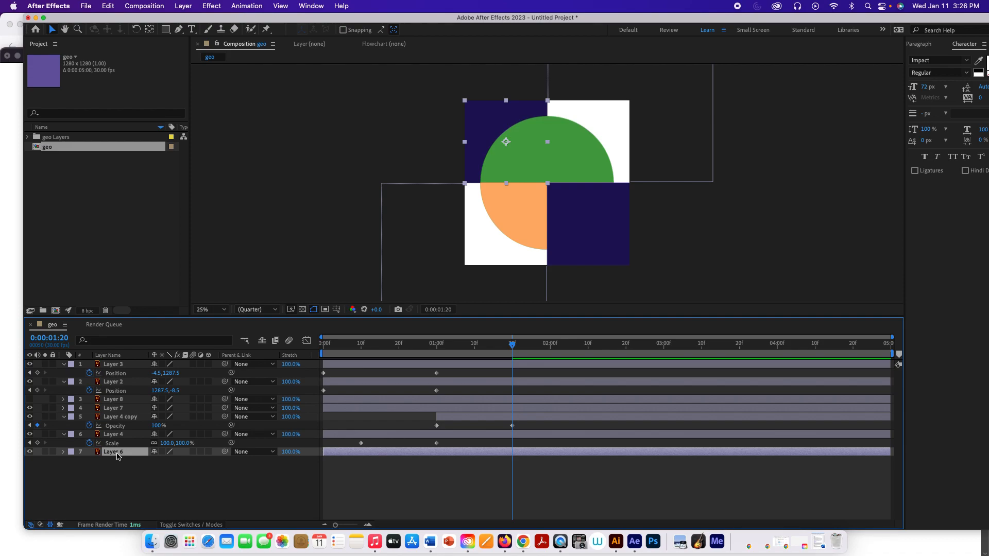
key("super+z")
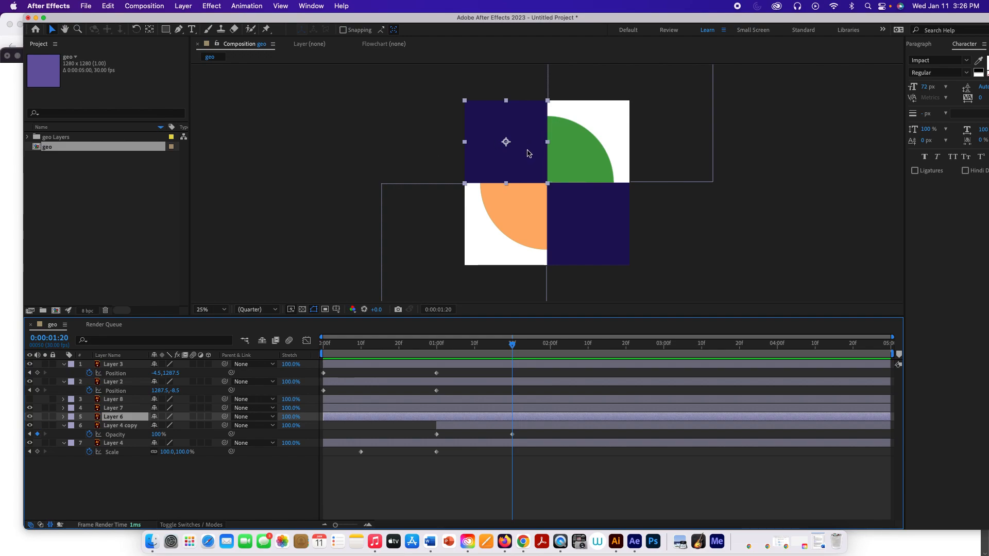
left_click_drag(324, 416, 511, 415)
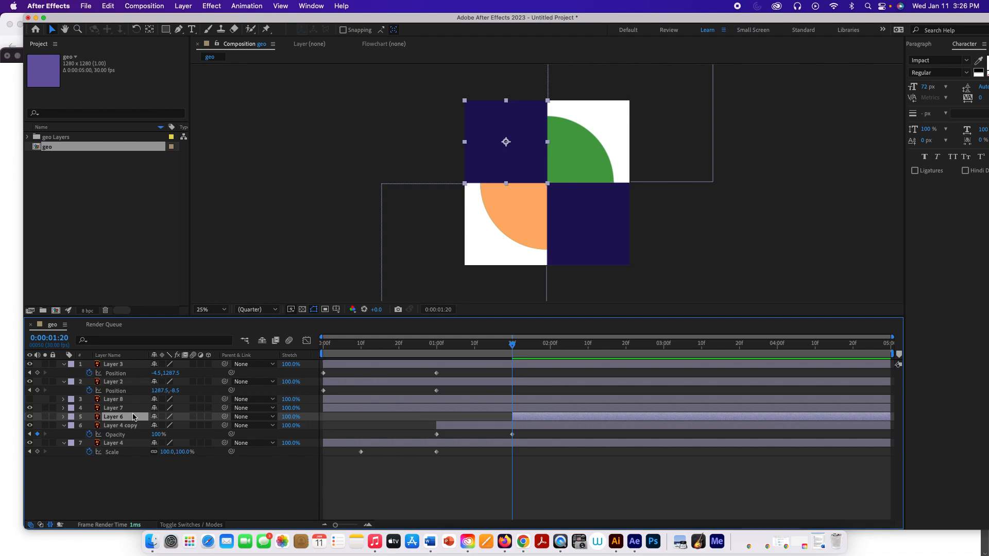
left_click_drag(324, 408, 509, 398)
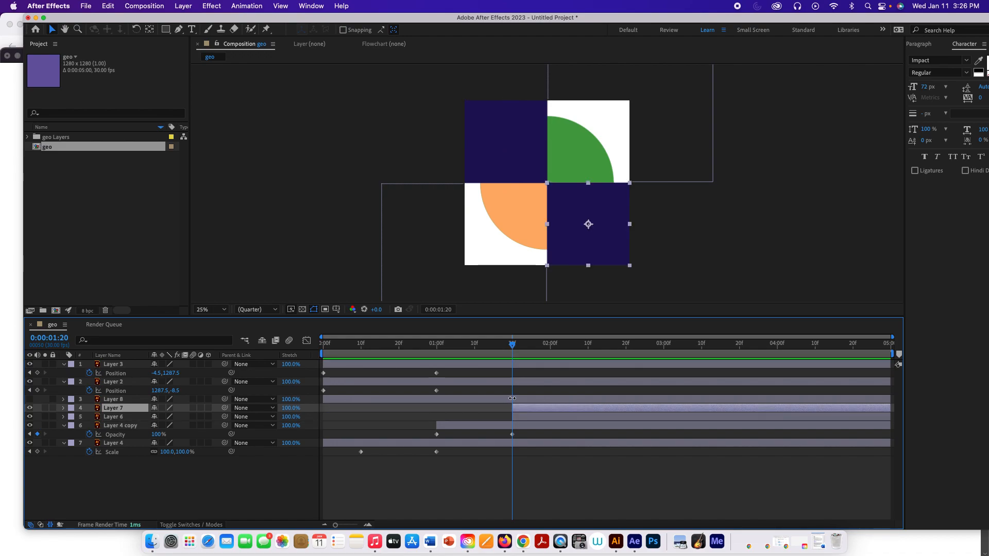
mouse_move(512, 344)
left_mouse_down()
mouse_move(436, 356)
mouse_move(513, 355)
left_mouse_up()
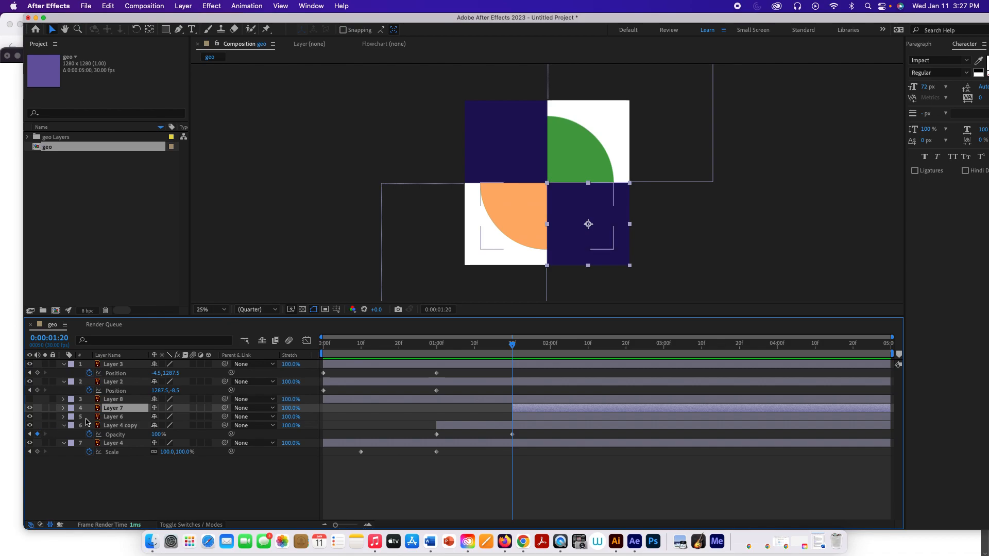
- Reveal the Position of Layers 7 and 6, move Layer 6 above the canvas to 320.0, -324.0 and keyframe it at 0:00:01:20
left_click(113, 418, "shift")
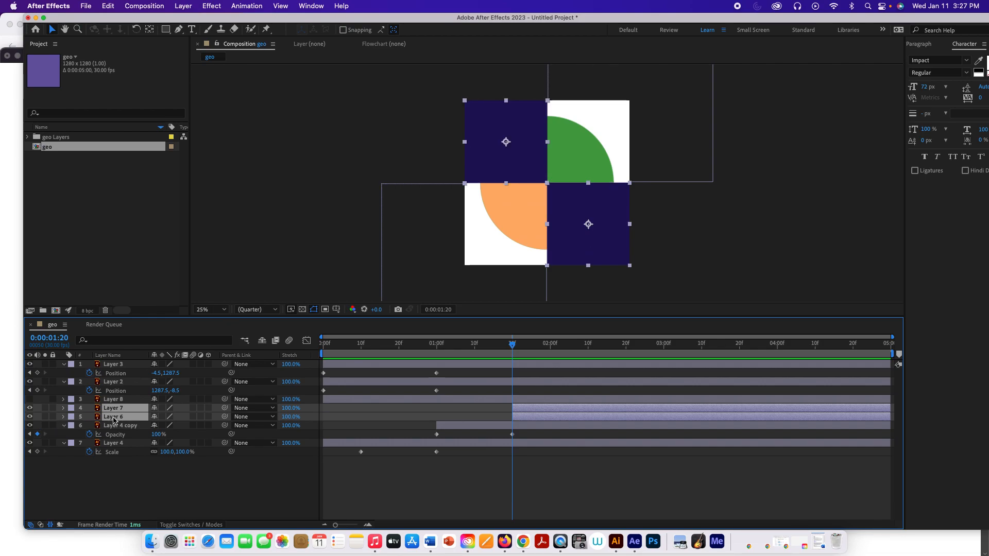
key("p")
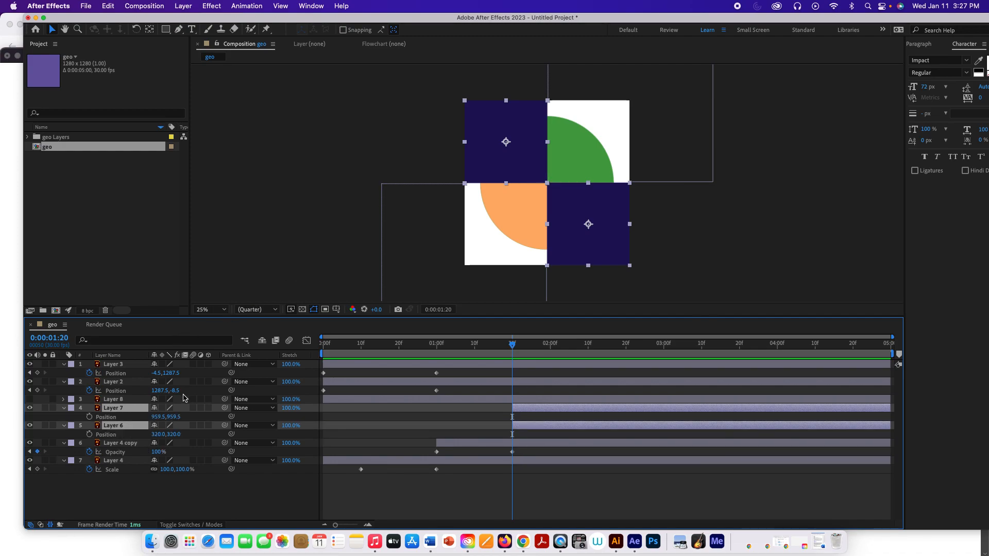
left_click(120, 492)
left_click(119, 426)
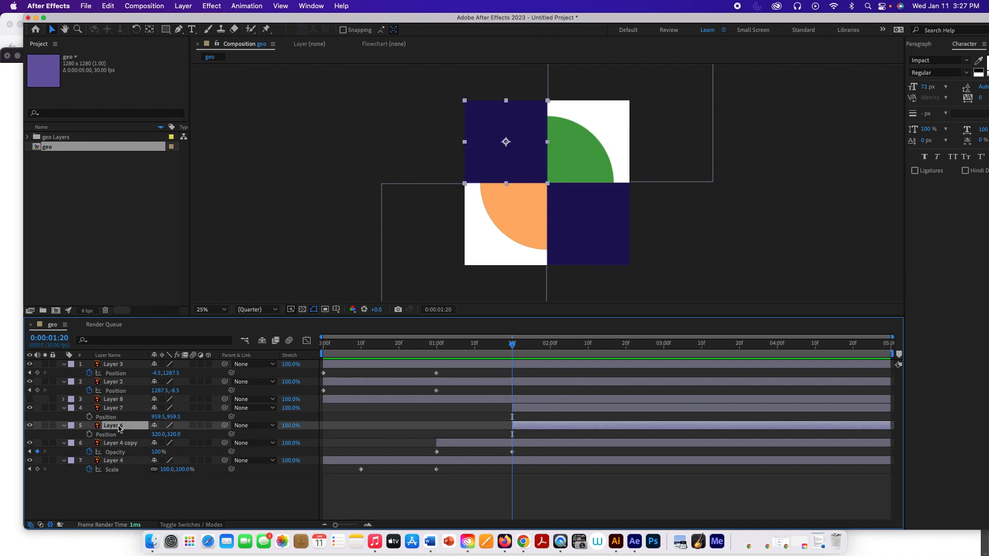
left_click_drag(503, 156, 508, 77)
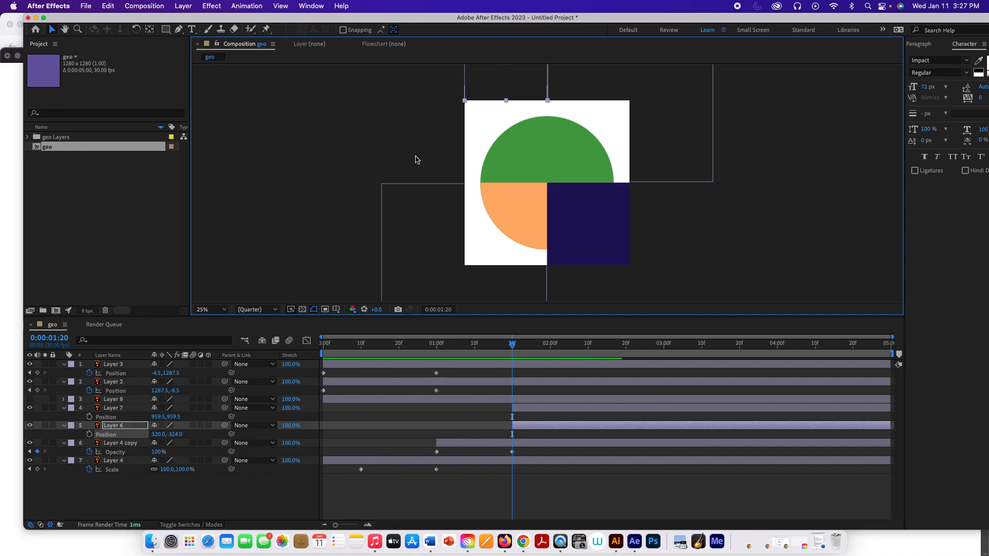
left_click(89, 435)
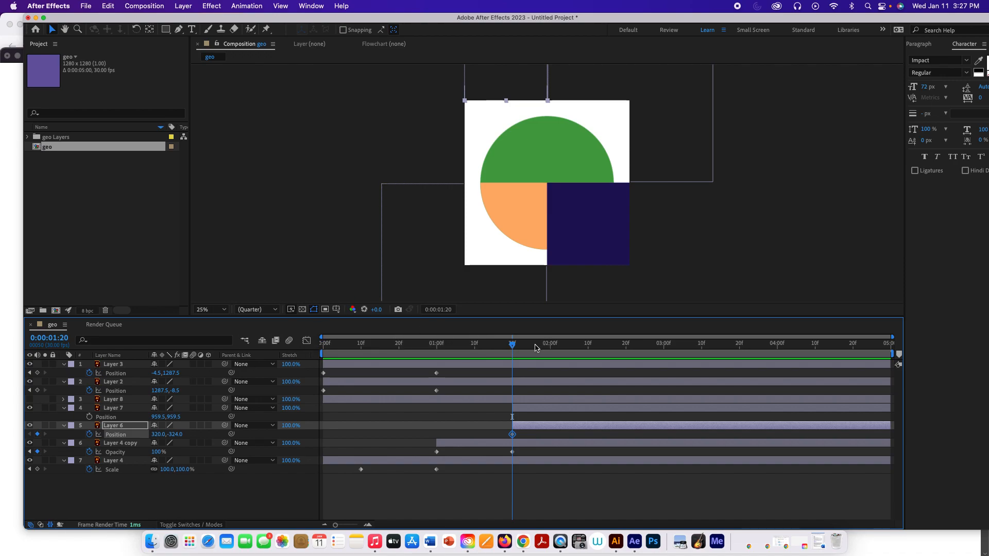
- Move Layer 6 straight down to 320.0, 964.0 at 0:00:02:10 for its second Position keyframe
left_click_drag(514, 346, 594, 347)
left_click_drag(589, 348, 590, 348)
left_click_drag(503, 83, 516, 249)
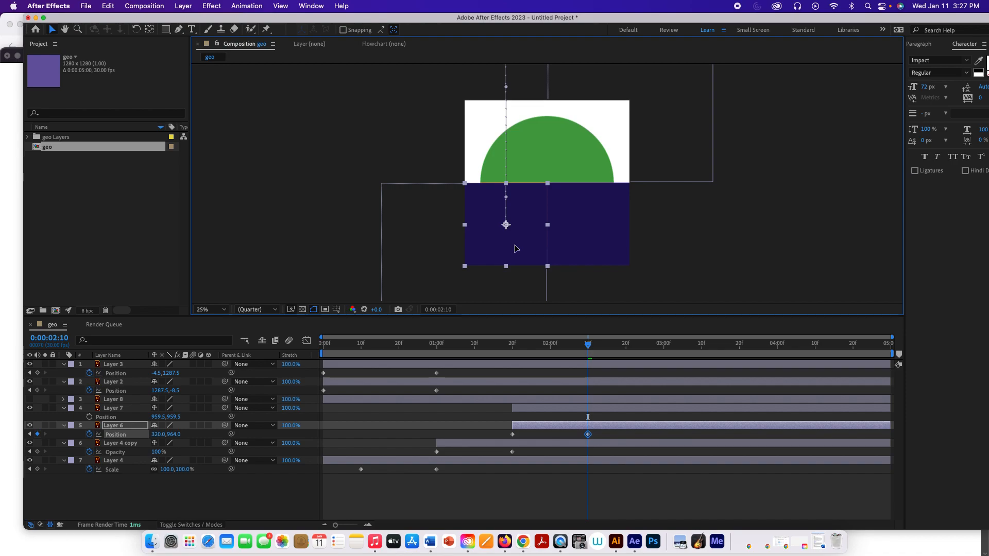
- Move Layer 7 below the canvas to 959.5, 1607.5 and set its first Position keyframe at 0:00:01:20
left_click_drag(590, 350, 511, 361)
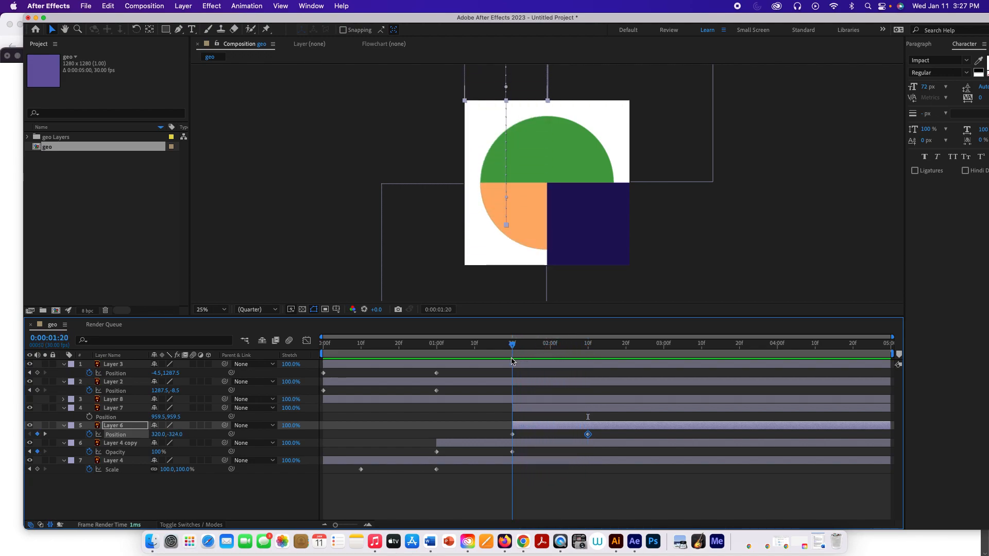
left_click(114, 408)
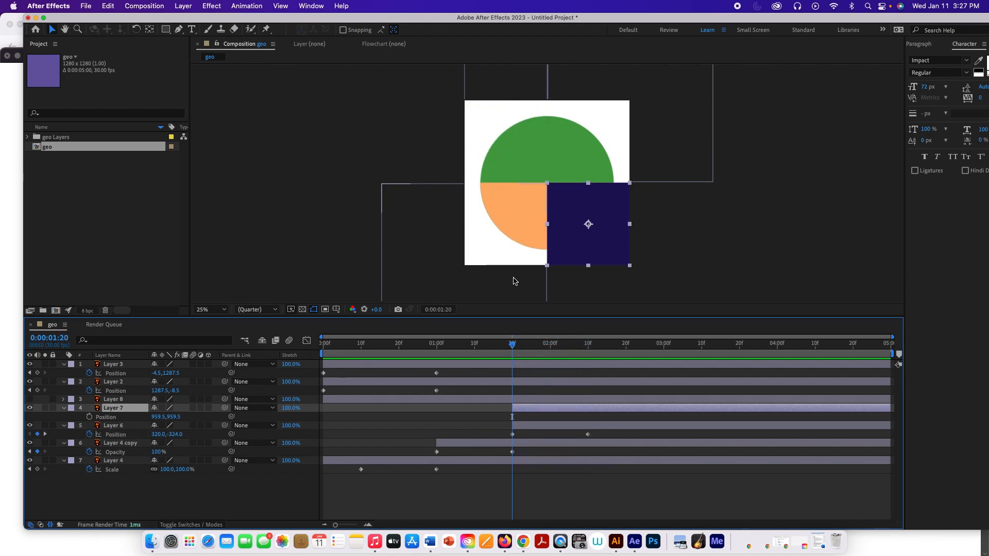
left_click_drag(601, 188, 582, 283)
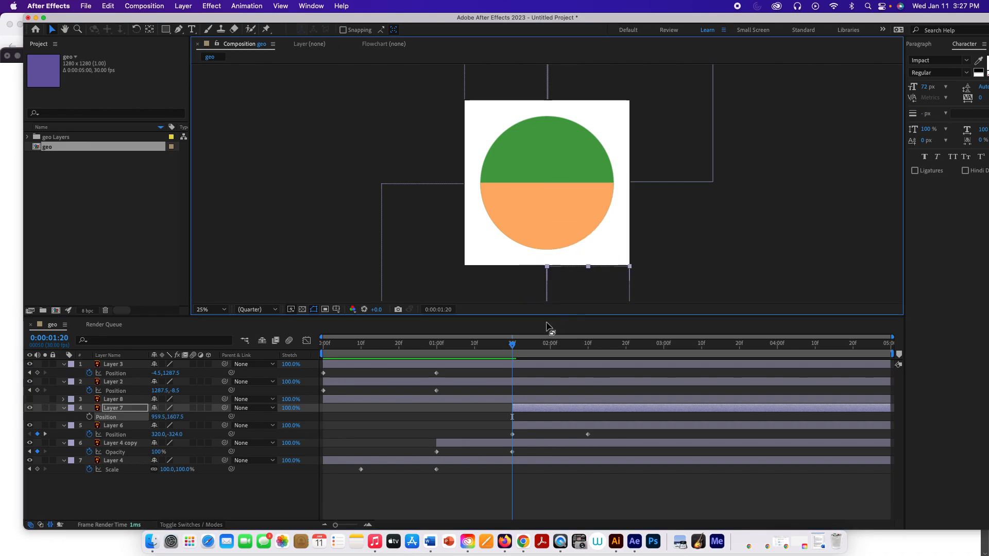
left_click(89, 416)
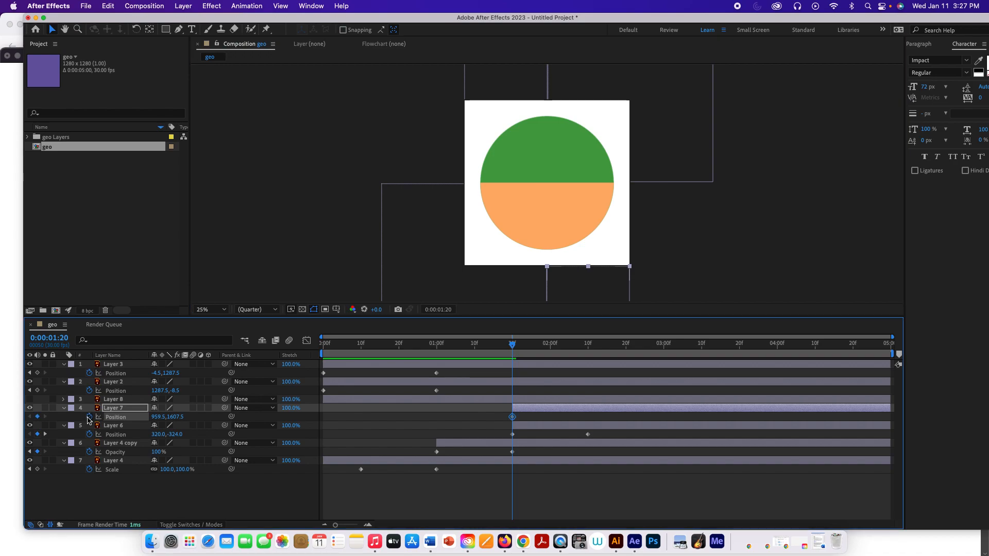
- Move Layer 7 straight up to 959.5, 319.5 at 0:00:02:10 and scrub through the movement of both squares
left_click(592, 353)
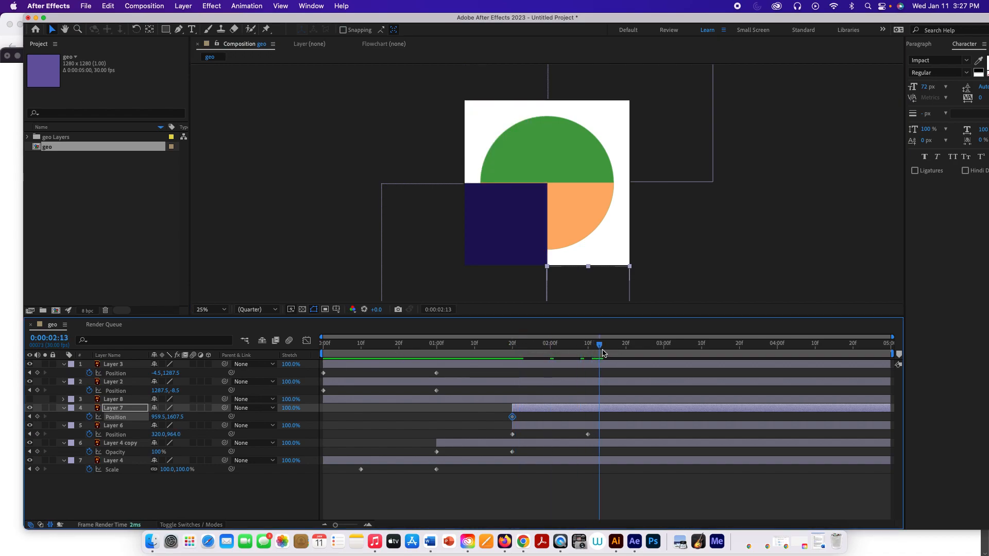
left_click_drag(594, 354, 588, 352)
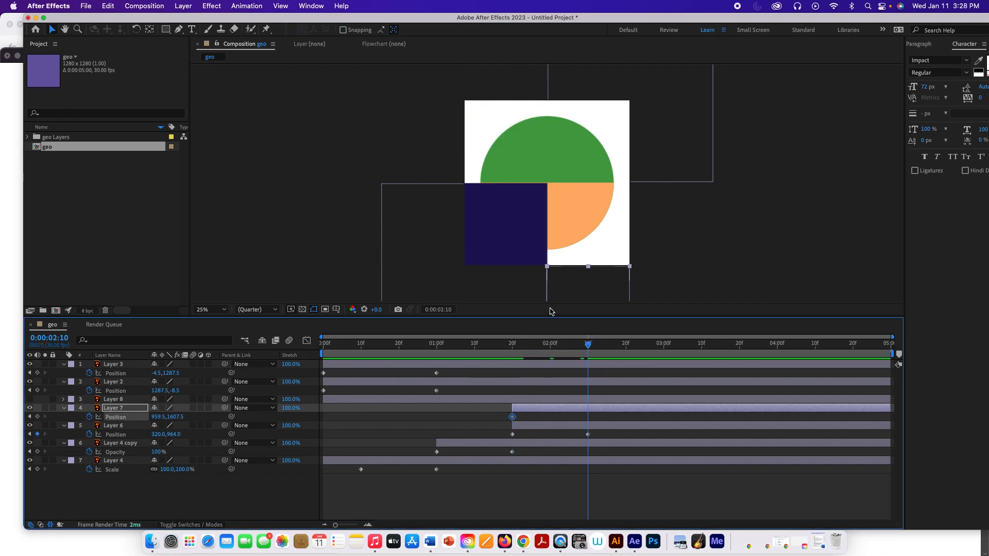
left_click_drag(591, 278, 585, 115)
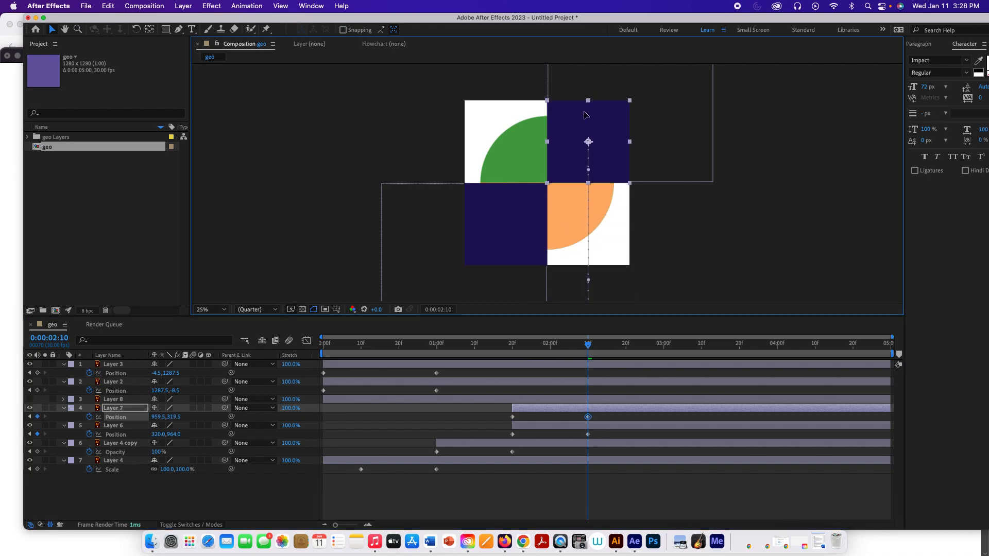
left_click(645, 217)
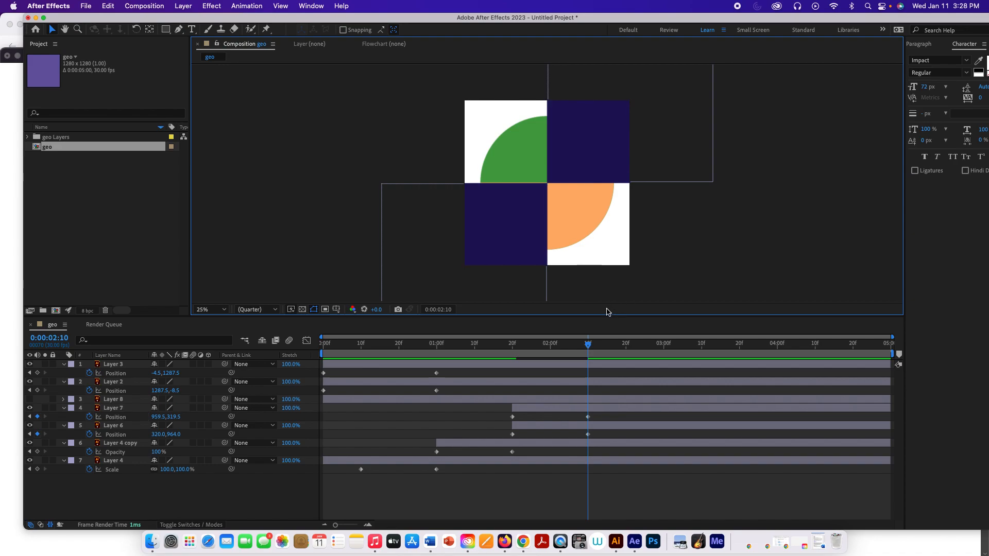
left_click_drag(589, 348, 525, 373)
- Shift the second Position keyframes of Layer 7 and Layer 6 together to 0:00:03:00
left_click(588, 417)
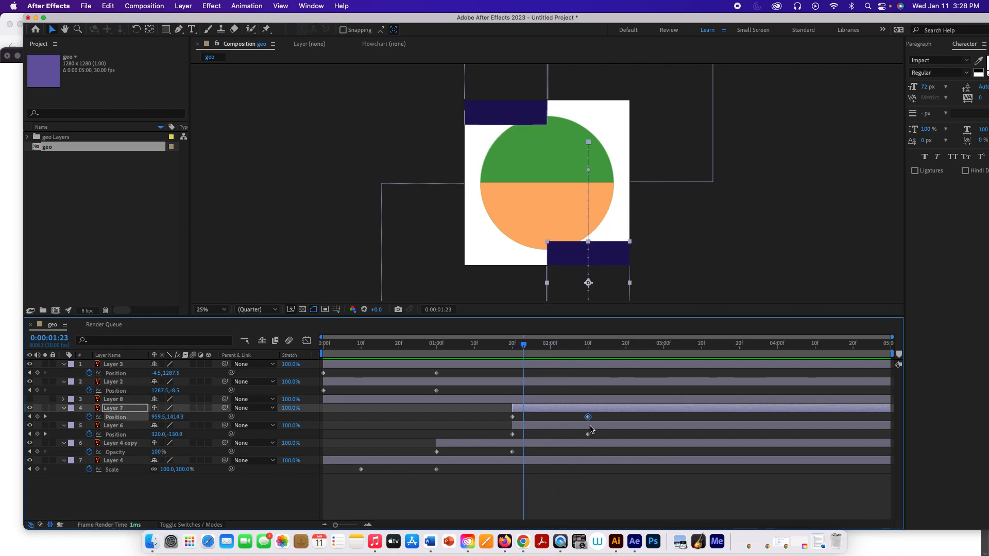
left_click(588, 434, "shift")
left_click(588, 436, "shift")
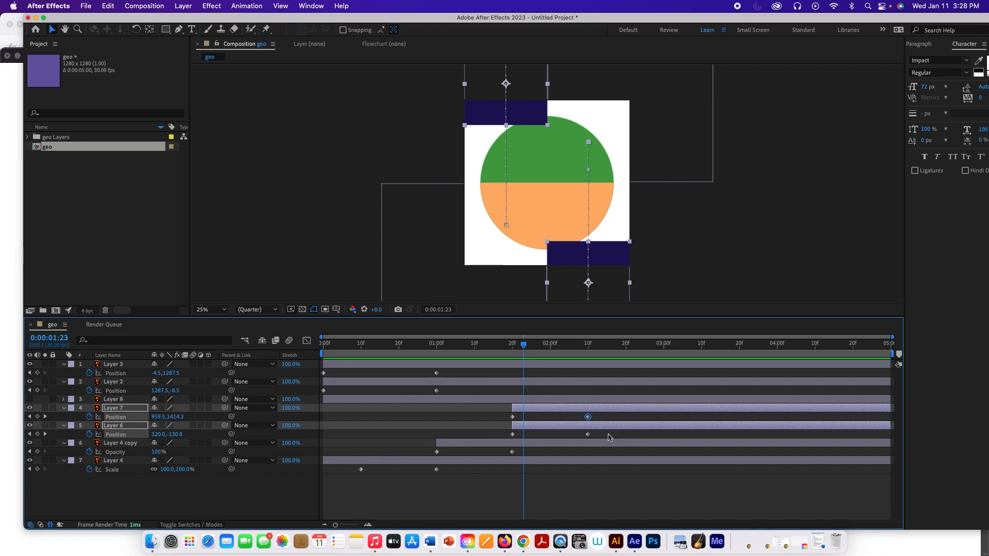
left_click(588, 435, "shift")
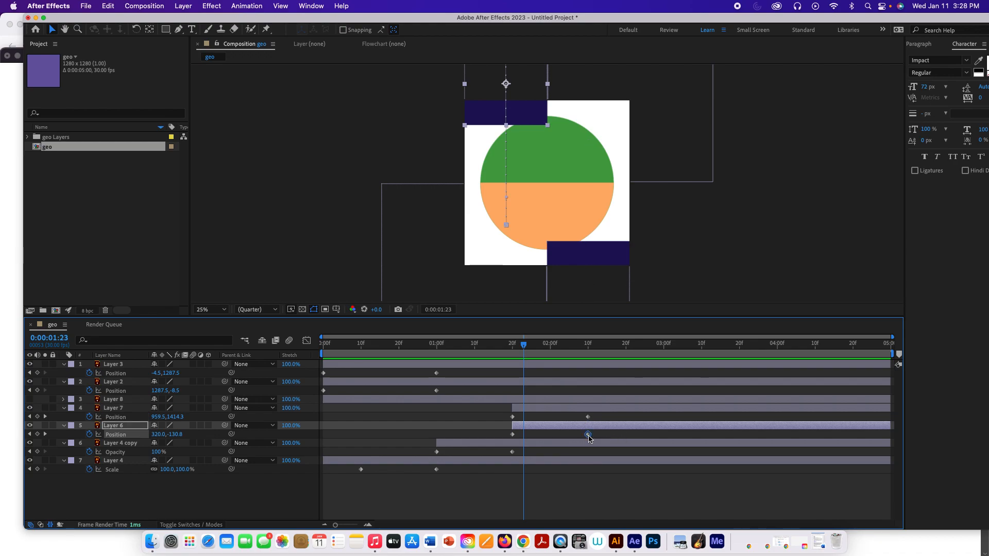
left_click_drag(588, 419, 664, 417)
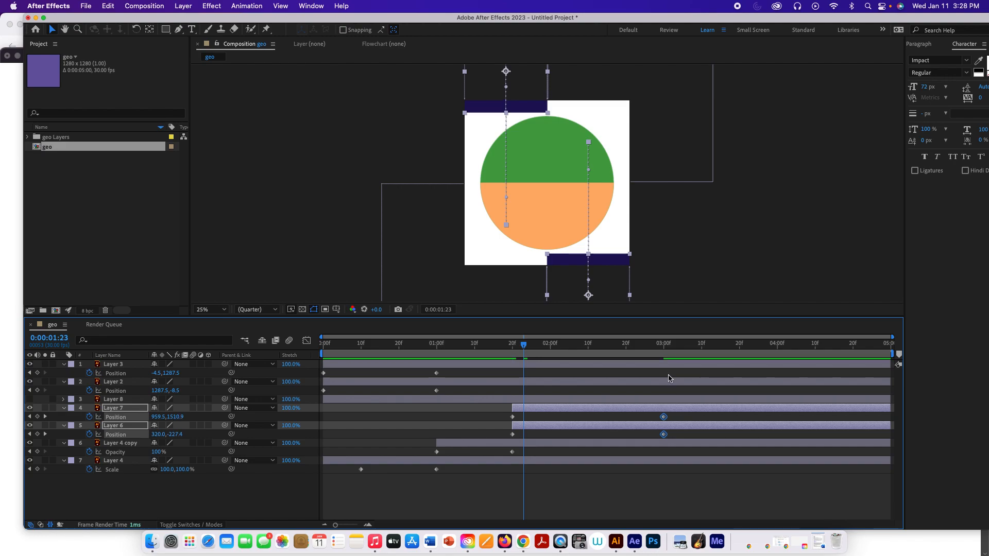
- Reveal Opacity alongside Position for Layers 7 and 6 and set 100% Opacity keyframes on both at 0:00:01:20
left_click(507, 350)
left_click_drag(508, 351, 512, 403)
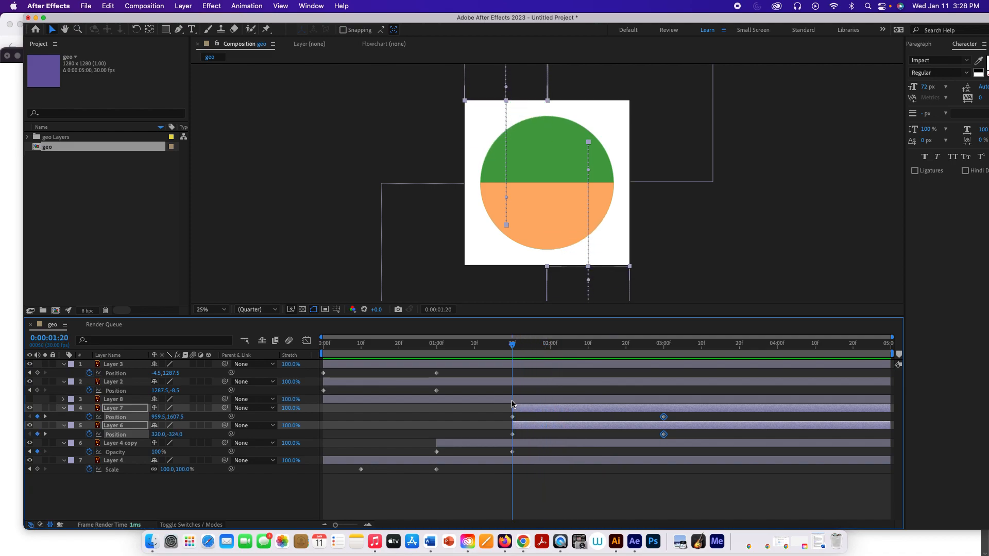
left_click(139, 408)
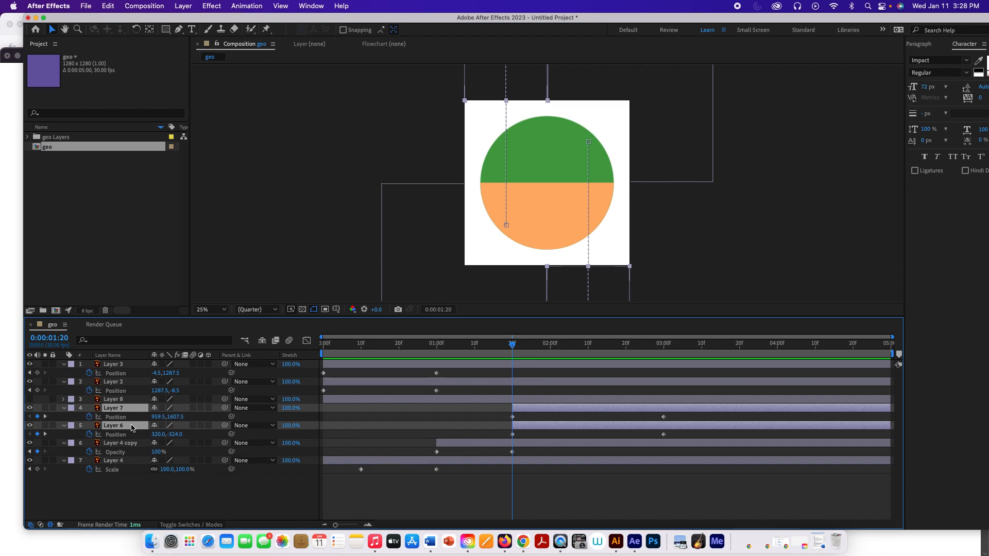
key("shift+t")
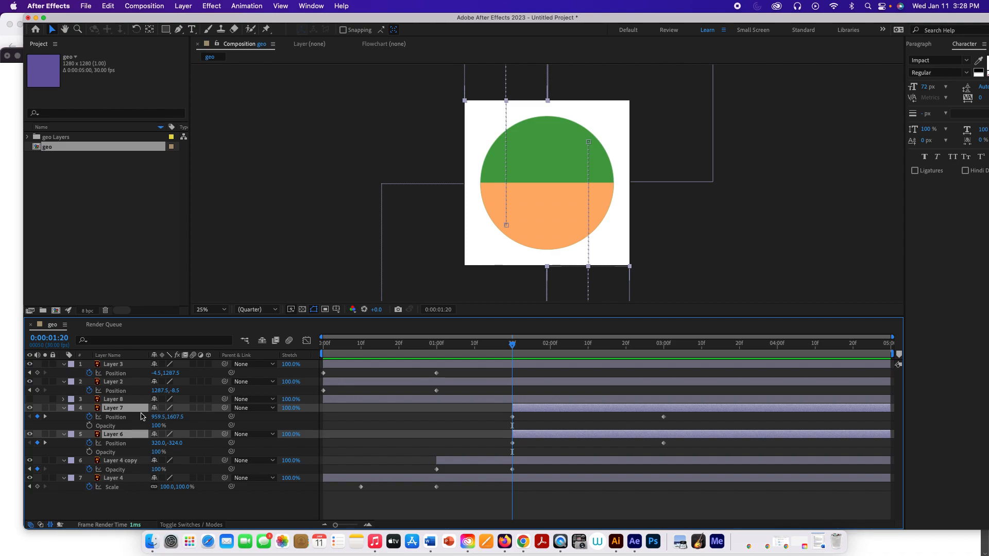
left_click(90, 426)
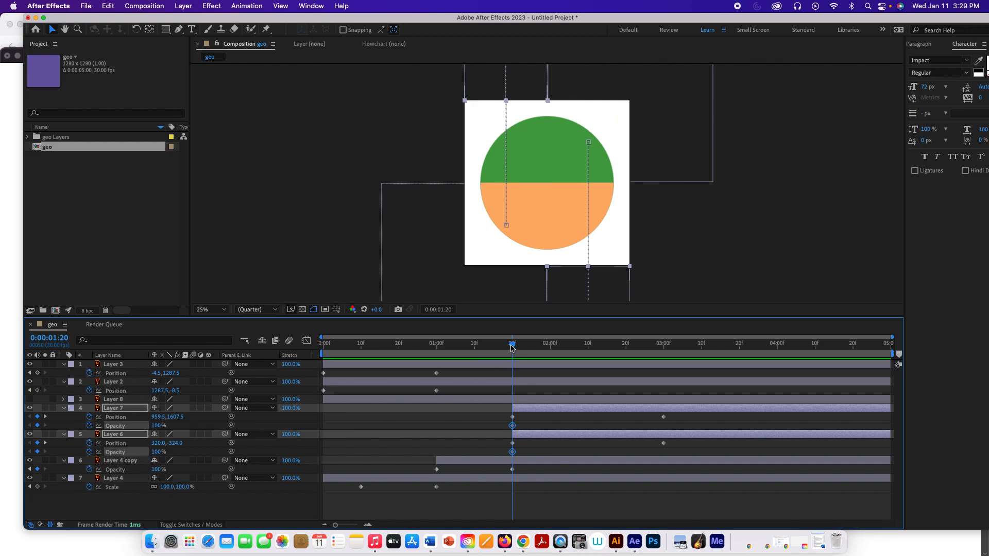
- Set the Opacity of Layer 7 and Layer 6 to 50% at 0:00:03:00 and scrub through the fade
left_click_drag(513, 348, 664, 350)
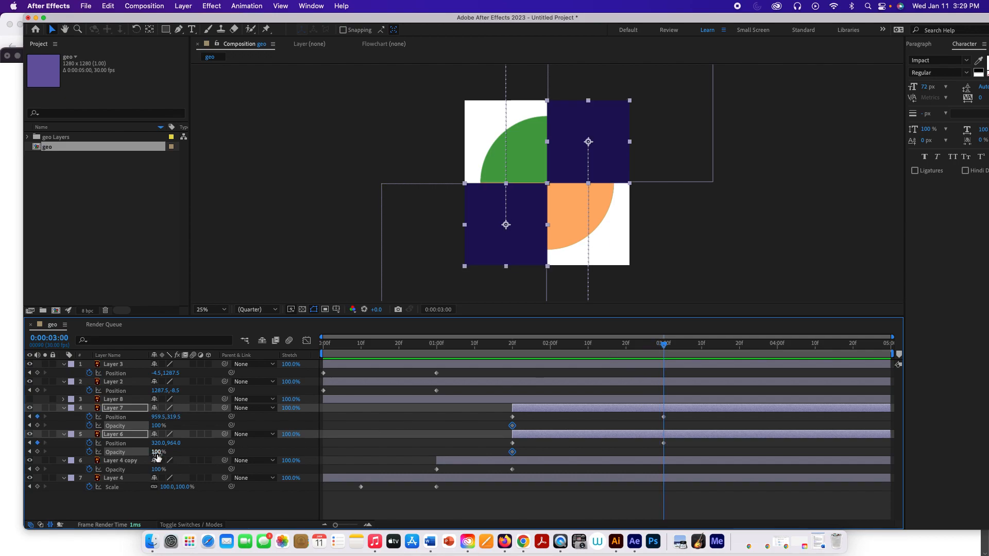
left_click_drag(156, 452, 135, 454)
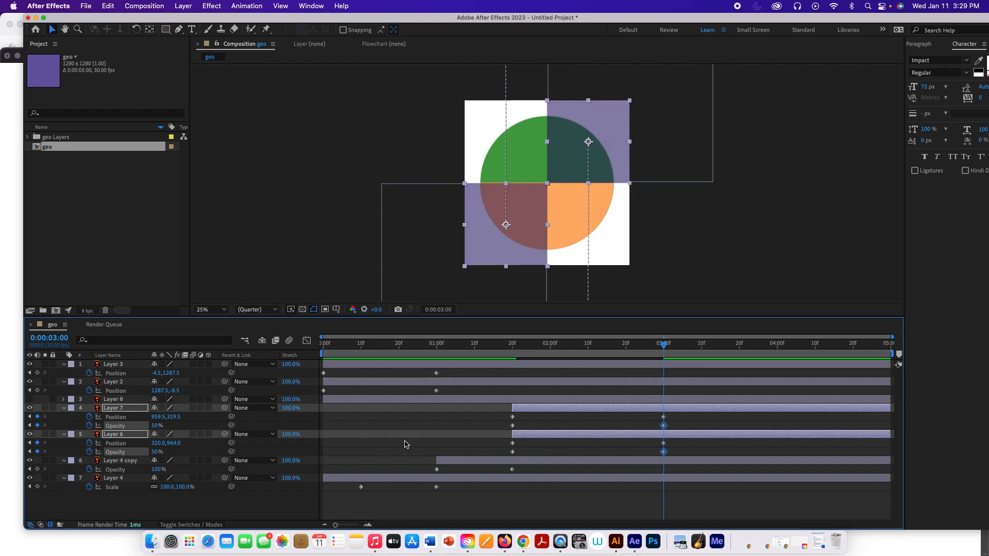
left_click_drag(662, 347, 664, 382)
- Set the Opacity of Layer 7 and Layer 6 to 0% at 0:00:03:20 and scrub through the fade-out
left_click_drag(663, 344, 739, 350)
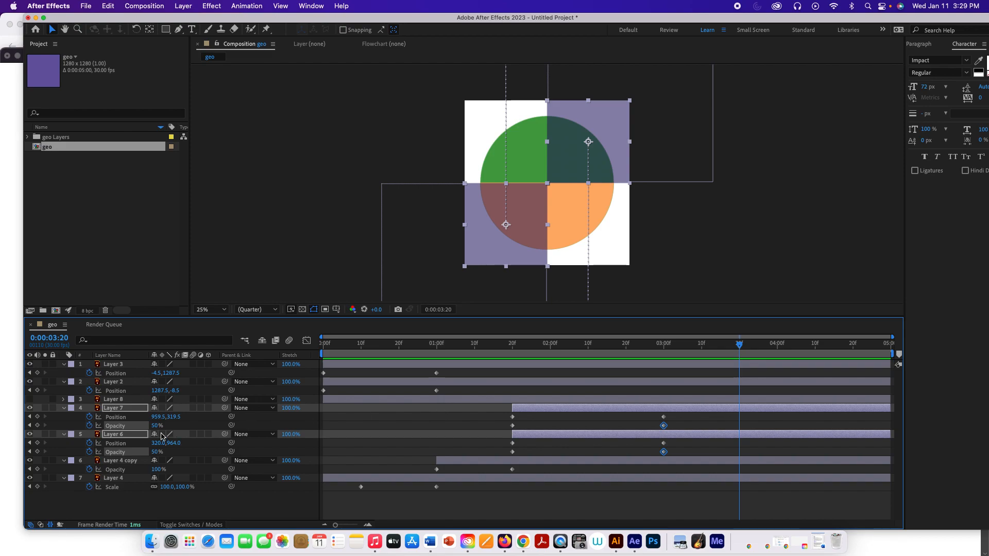
left_click_drag(157, 428, 131, 429)
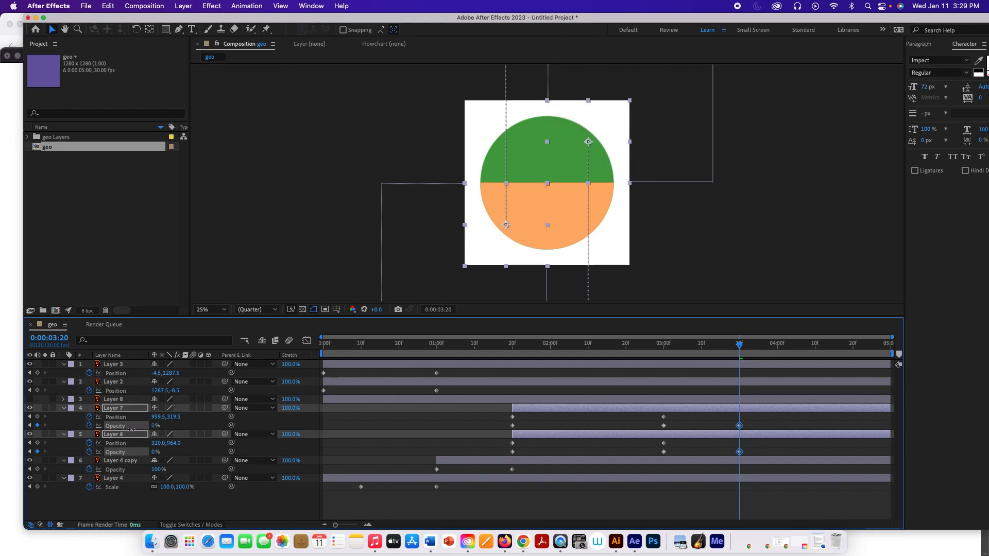
left_click_drag(739, 344, 739, 400)
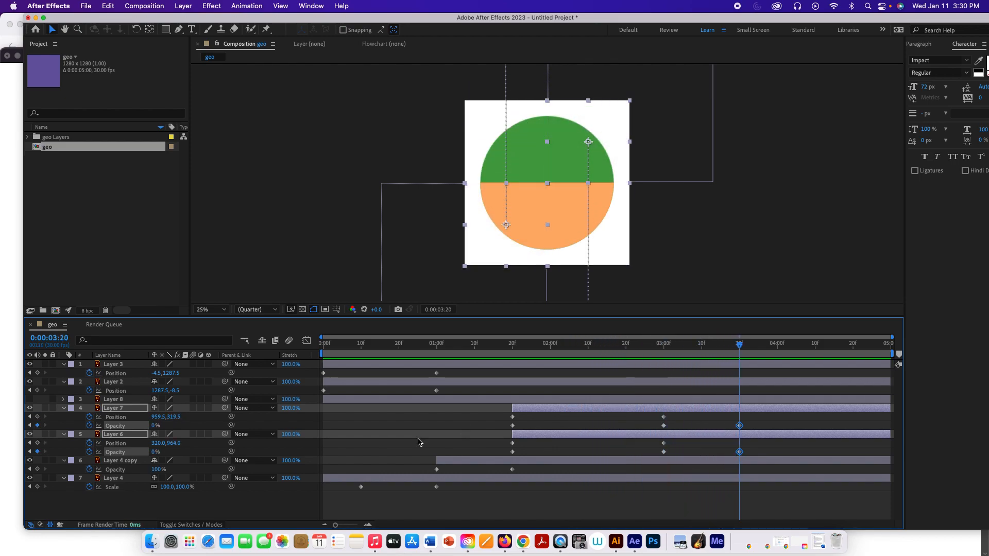
- Reveal Rotation on Layer 4 copy alongside Opacity and set a 0x+0.0° Rotation keyframe at 0:00:01:20
left_click(122, 465)
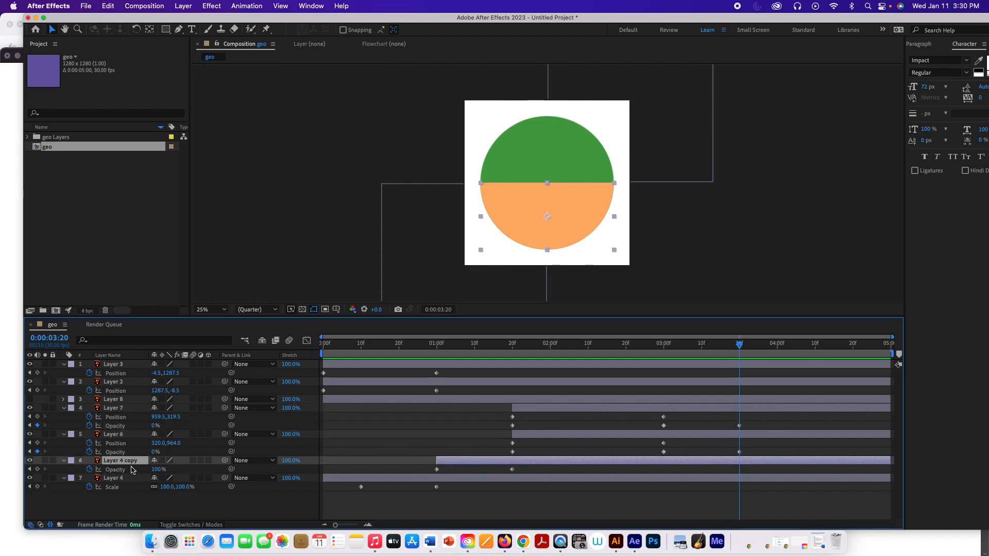
left_click_drag(738, 345, 511, 345)
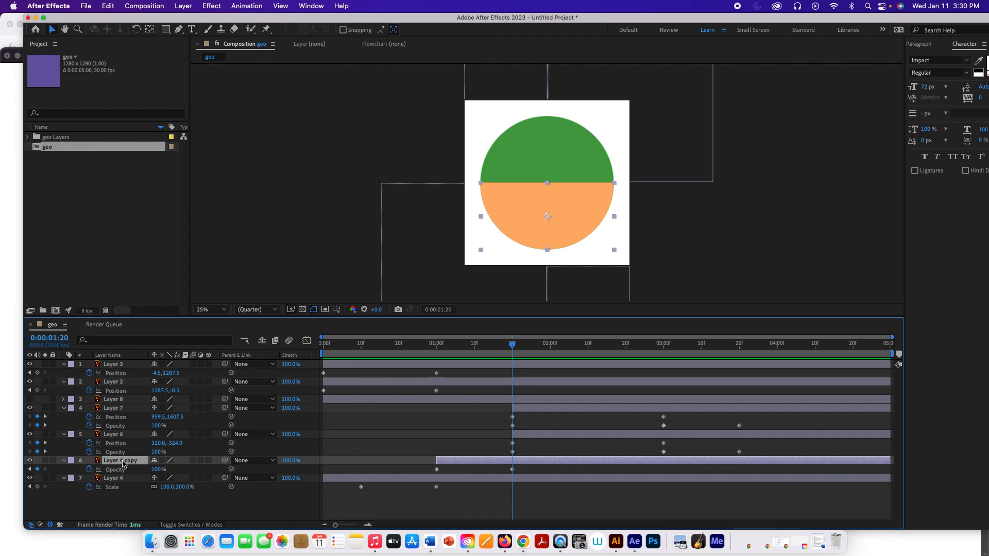
key("shift+r")
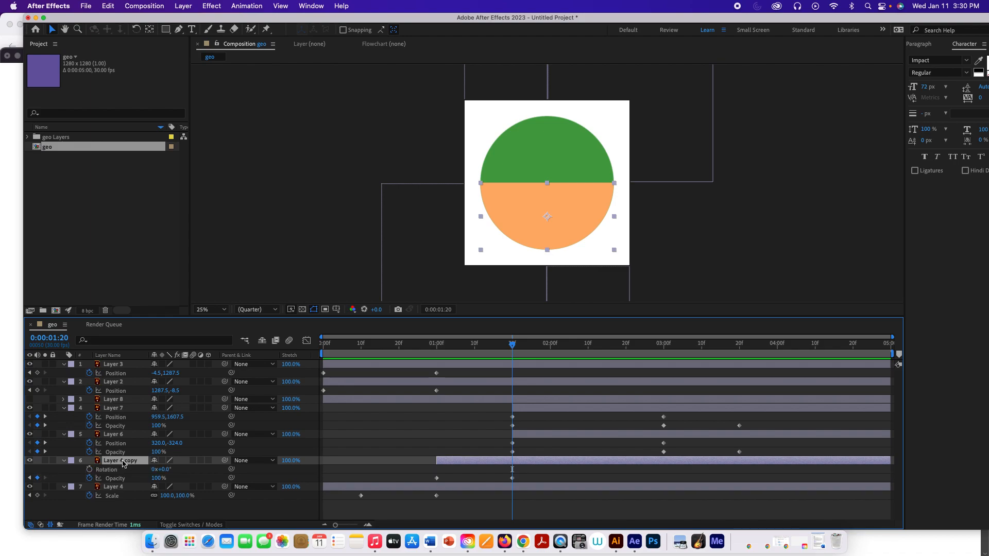
left_click(89, 470)
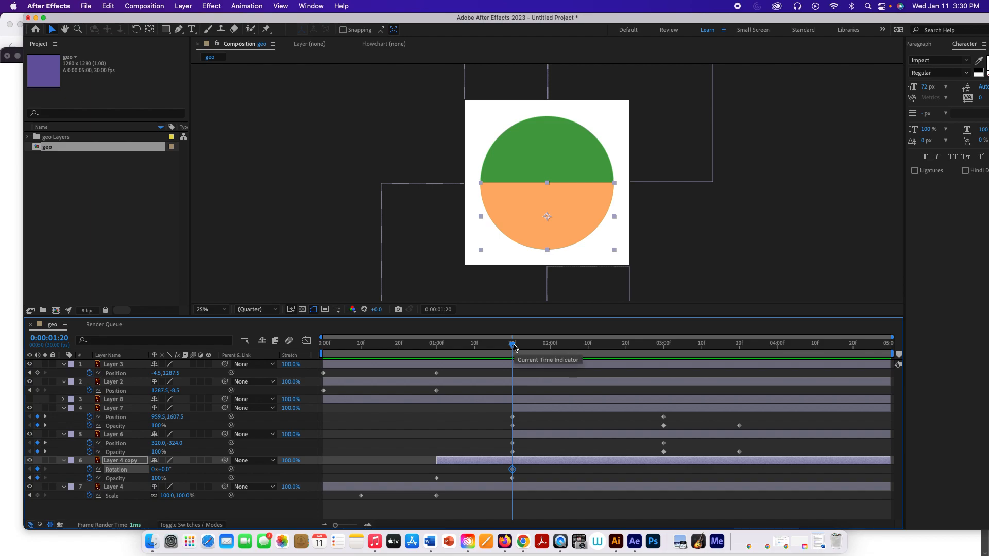
- Try rotating Layer 4 copy to 0x+16.0° at 0:00:03:20 and undo the rotation
left_click_drag(513, 347, 740, 359)
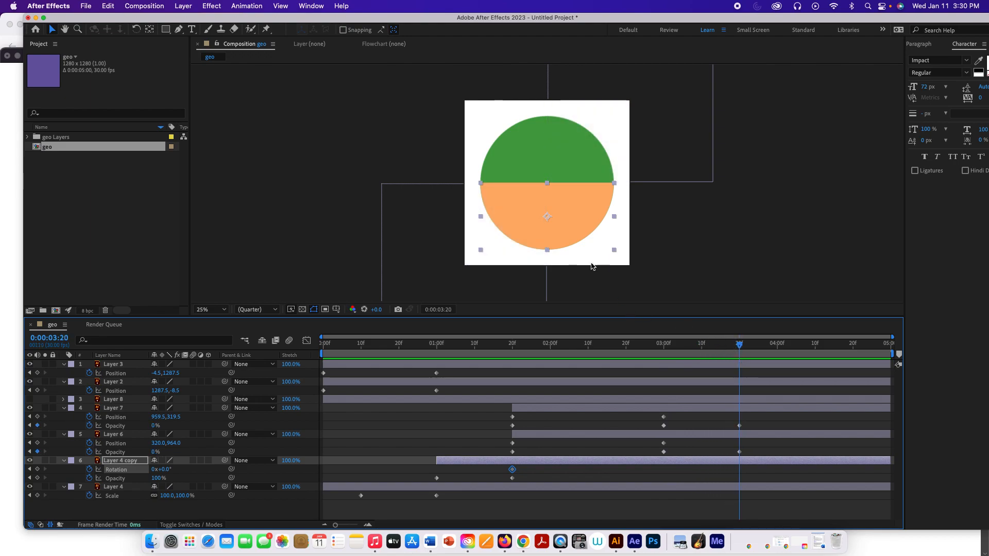
mouse_move(160, 469)
left_mouse_down()
mouse_move(193, 470)
mouse_move(177, 478)
left_mouse_up()
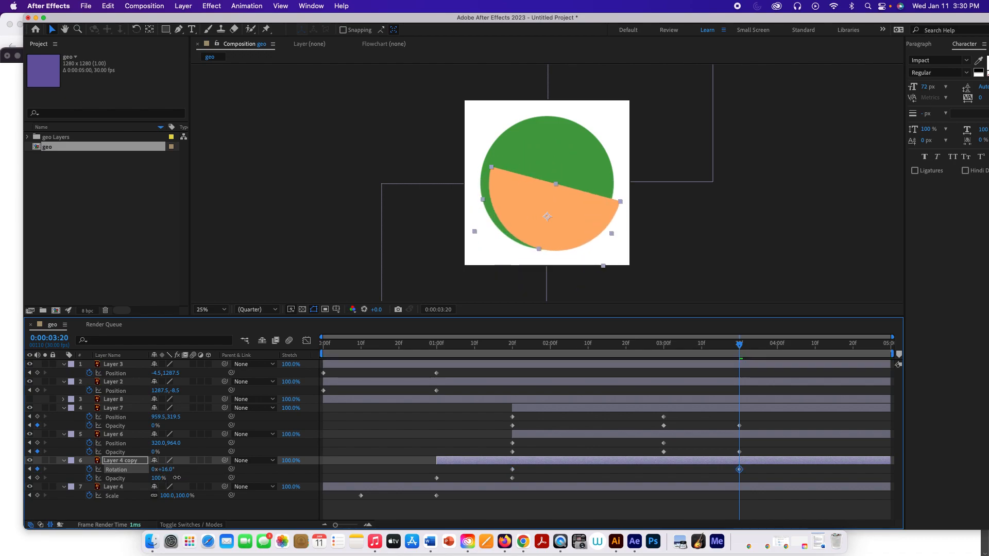
key("cmd+z")
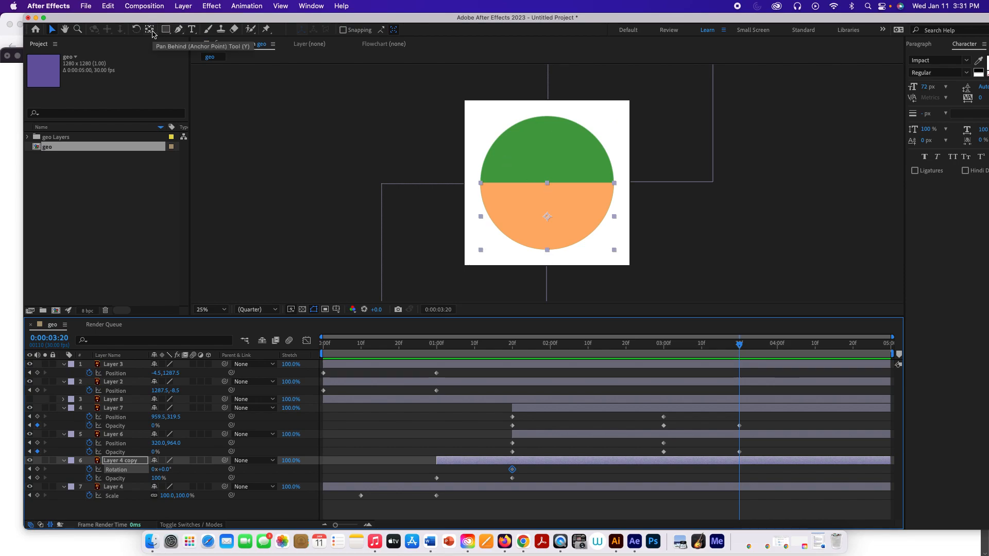
- Move Layer 4 copy's anchor point to the middle of its flat edge with the Pan Behind tool
left_click(151, 31)
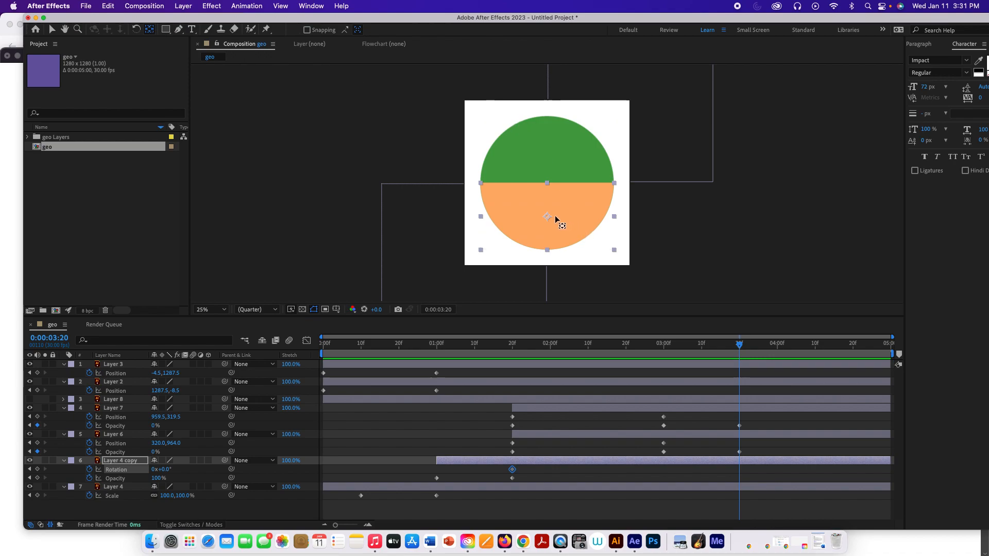
left_click_drag(548, 216, 547, 182)
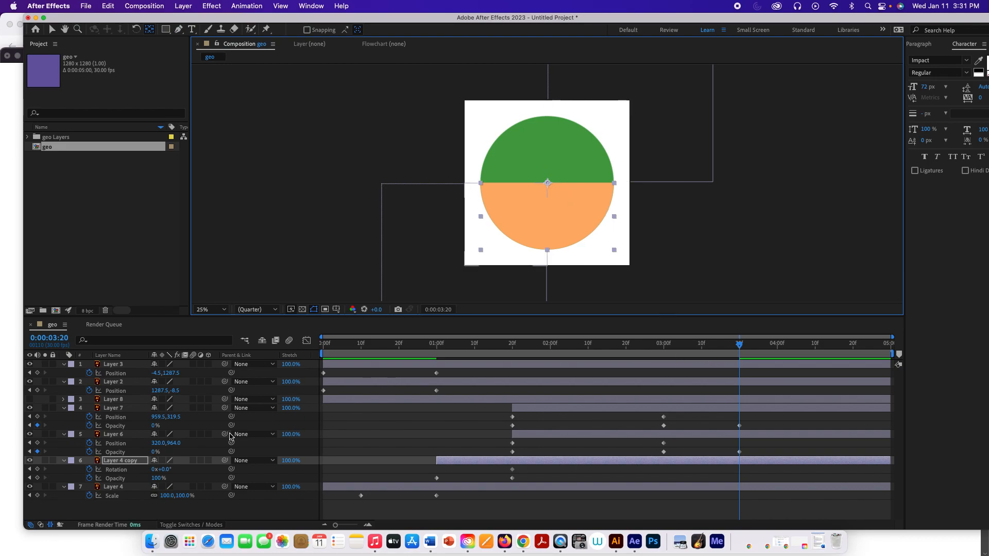
- Try a Rotation of 1x+0.0° on Layer 4 copy at 0:00:03:20, scrub back through it and undo the change
left_click_drag(161, 471, 353, 477)
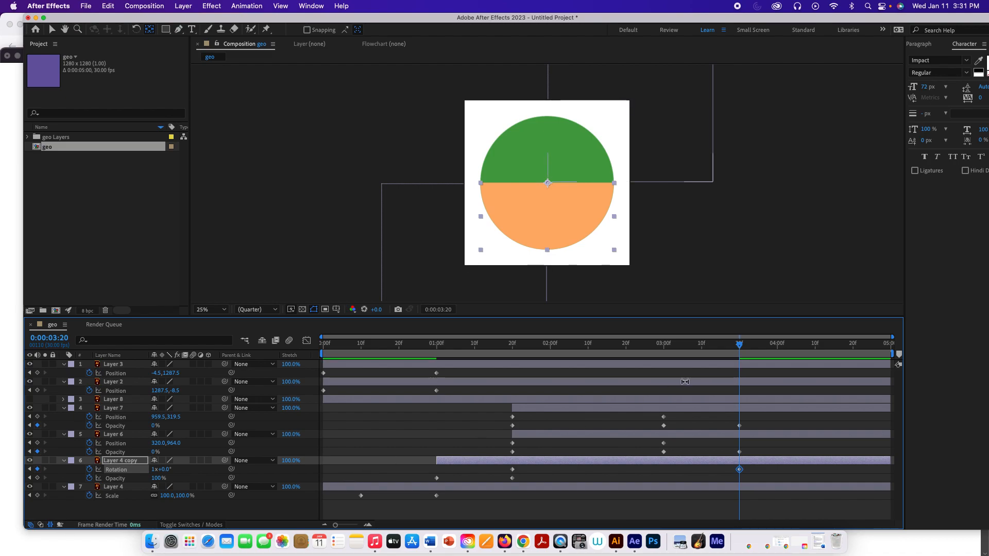
left_click_drag(740, 346, 671, 397)
key("super+z")
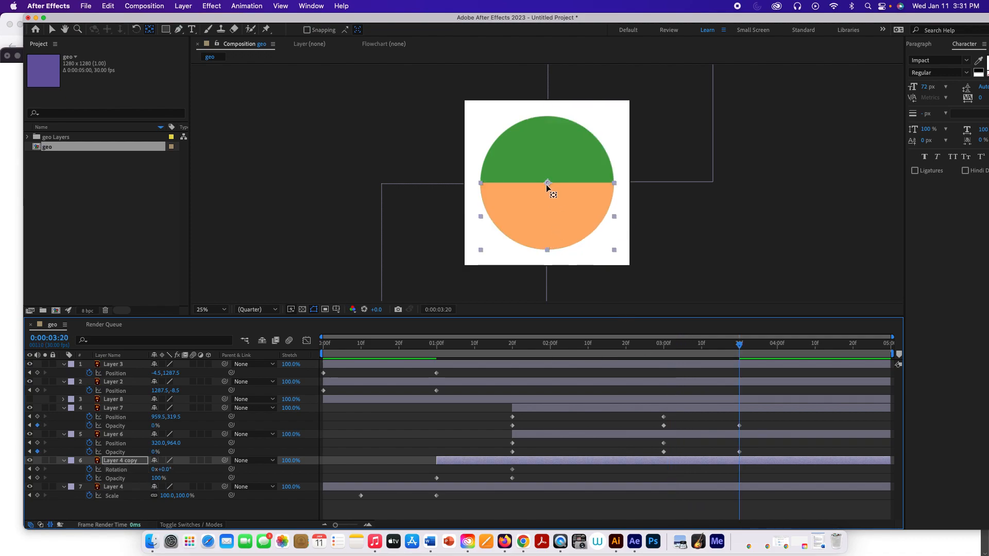
- Fine-align Layer 4 copy's anchor point with the midpoint of its flat edge and fit the composition view up to 100%
left_click(152, 31)
key("z")
left_click_drag(549, 185, 587, 221)
left_click_drag(456, 96, 502, 144)
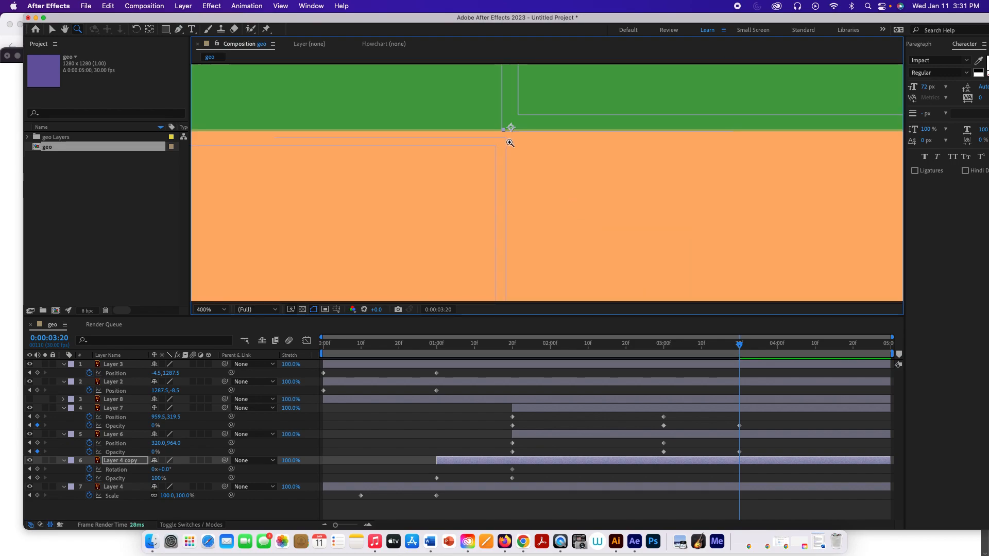
left_click(149, 29)
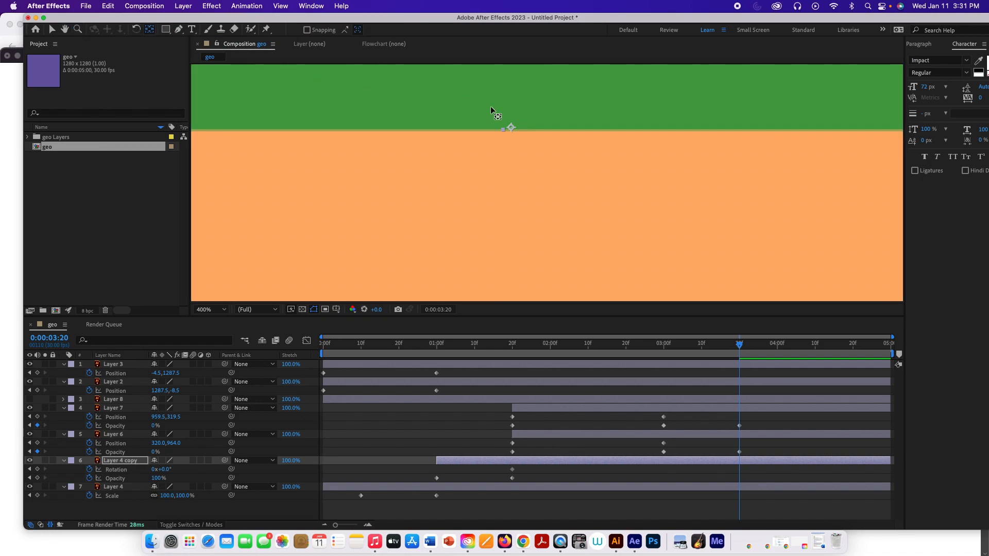
left_click(508, 125)
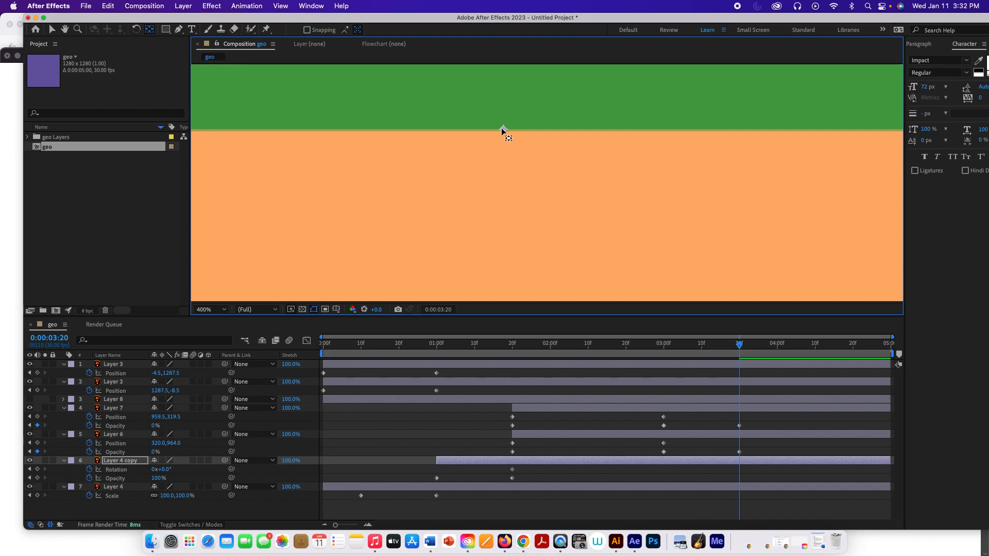
left_click(225, 311)
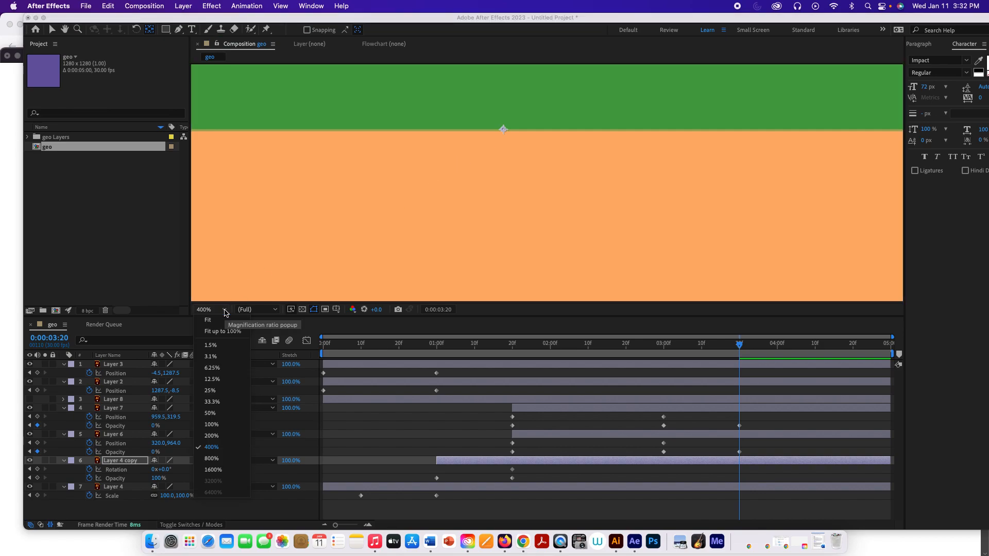
left_click(223, 325)
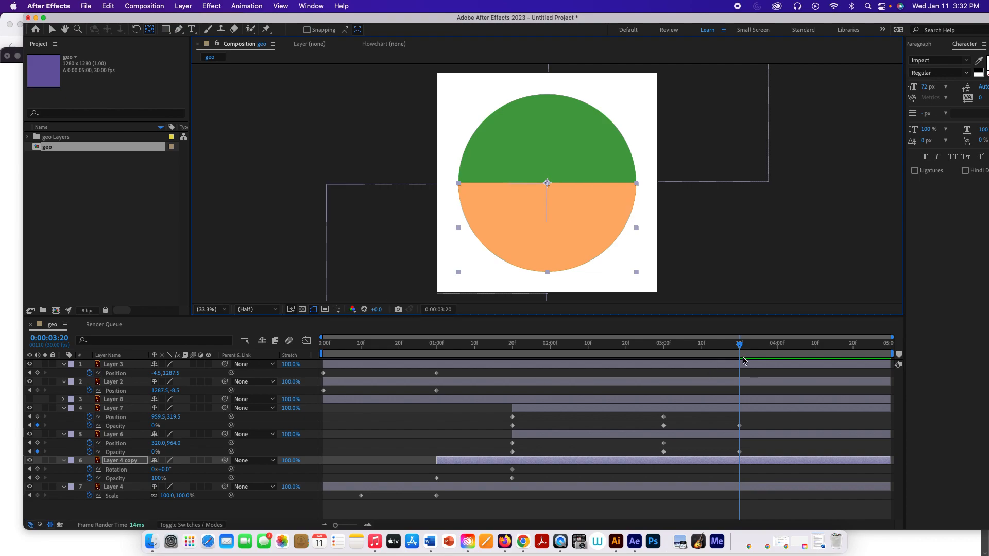
- Set Layer 4 copy's Rotation to 1x+0.0° at 0:00:03:20 for one full turn
left_click_drag(739, 345, 510, 427)
left_click(139, 471)
left_click_drag(512, 345, 739, 355)
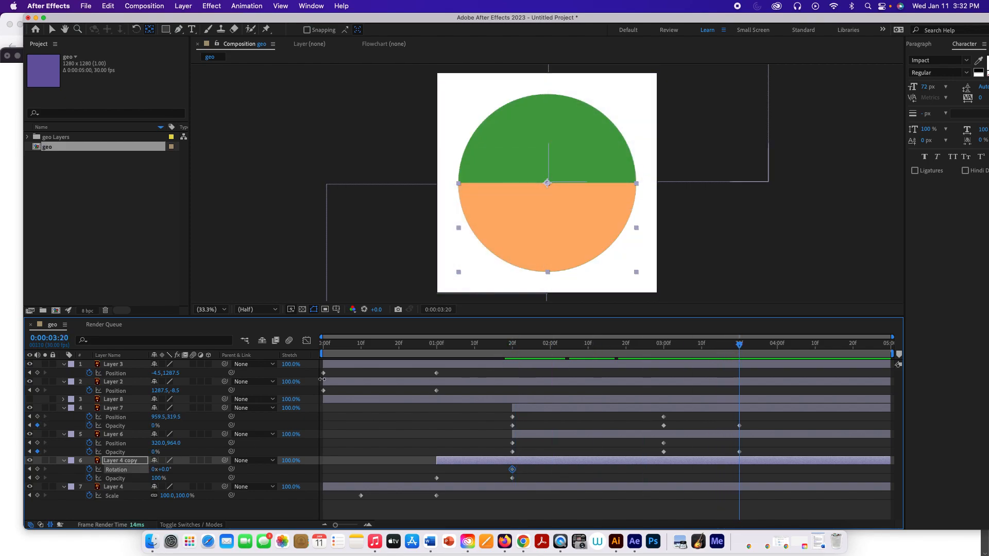
left_click_drag(159, 469, 347, 473)
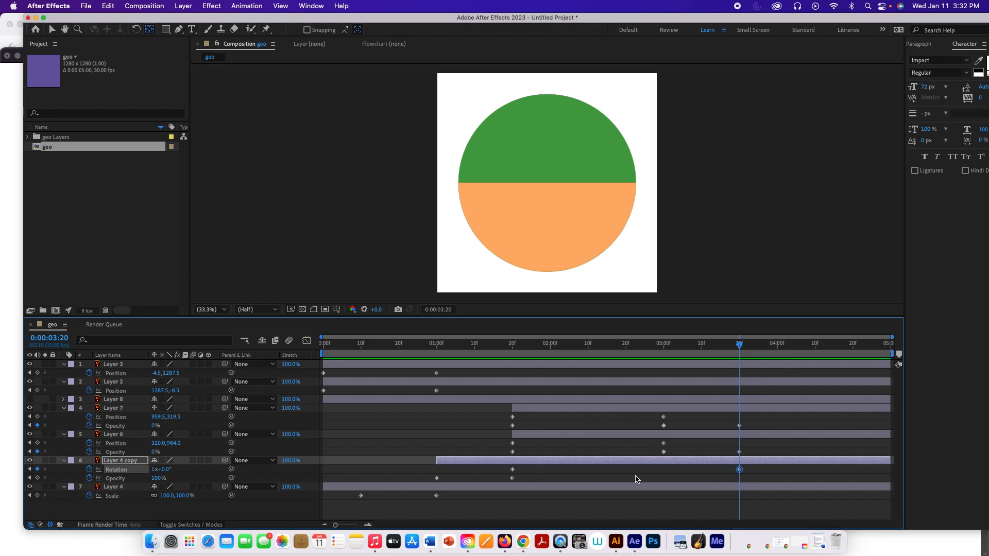
- Scrub through the composition from its first frame to check the layer reveals and the half circle's rotation
left_click(641, 506)
key("Page_Up")
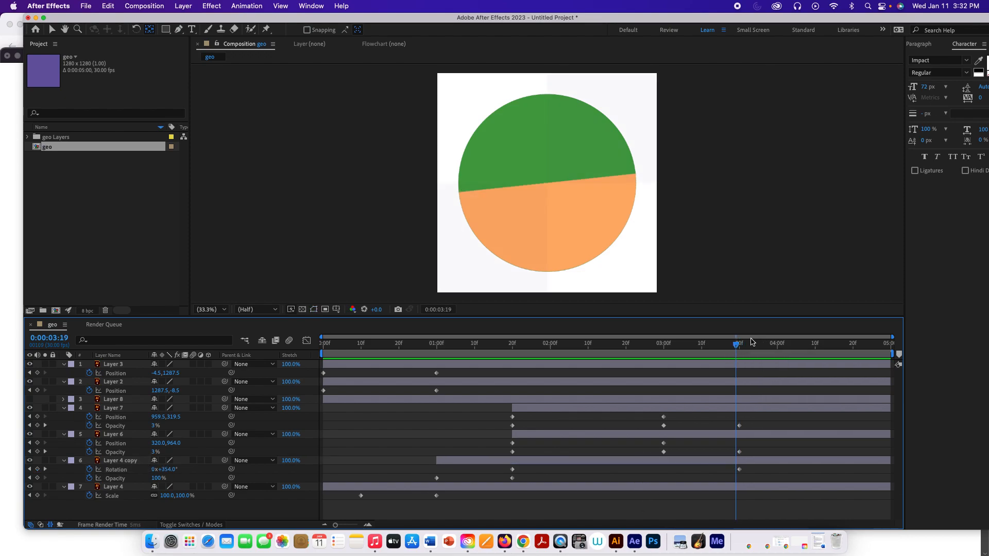
left_click_drag(740, 346, 488, 366)
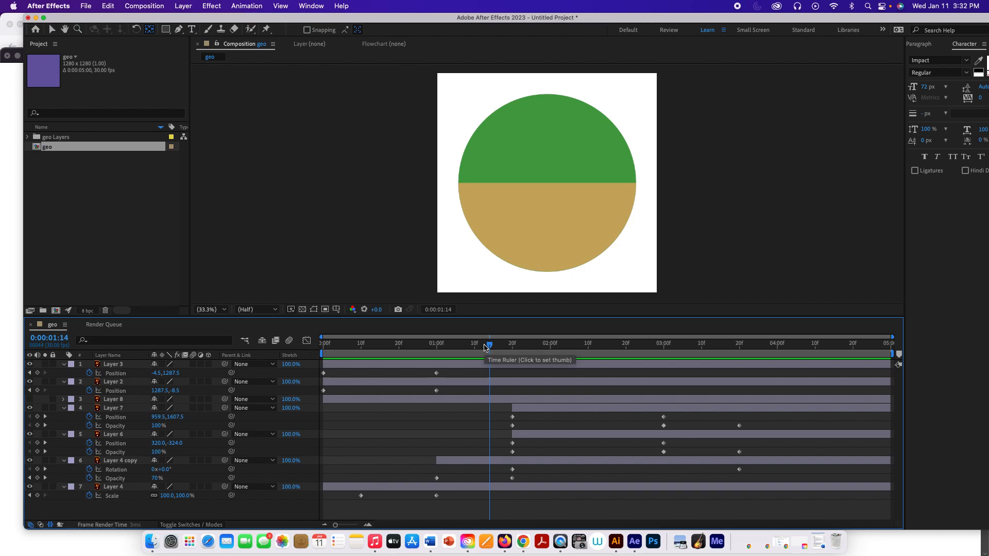
left_click(341, 344)
left_click_drag(341, 344, 324, 343)
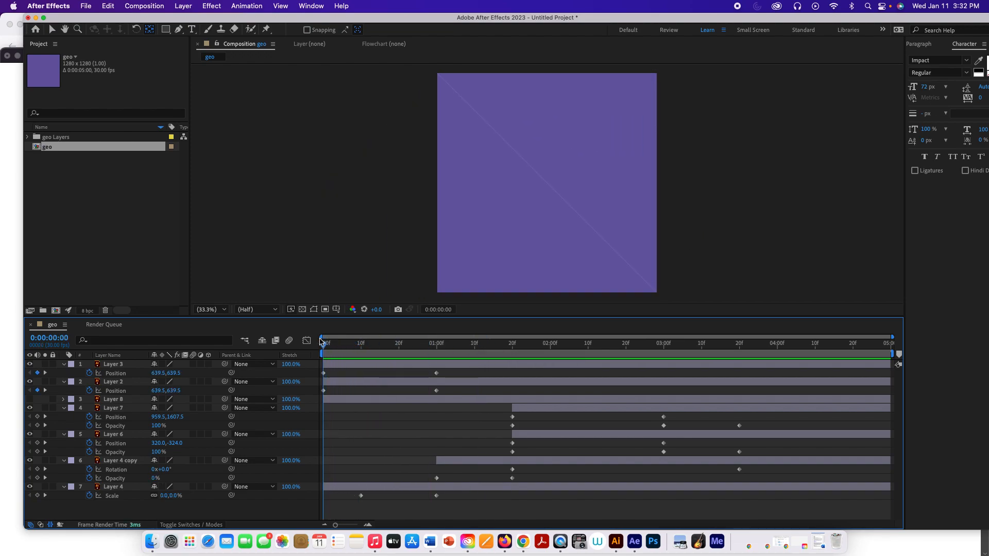
left_click(243, 44)
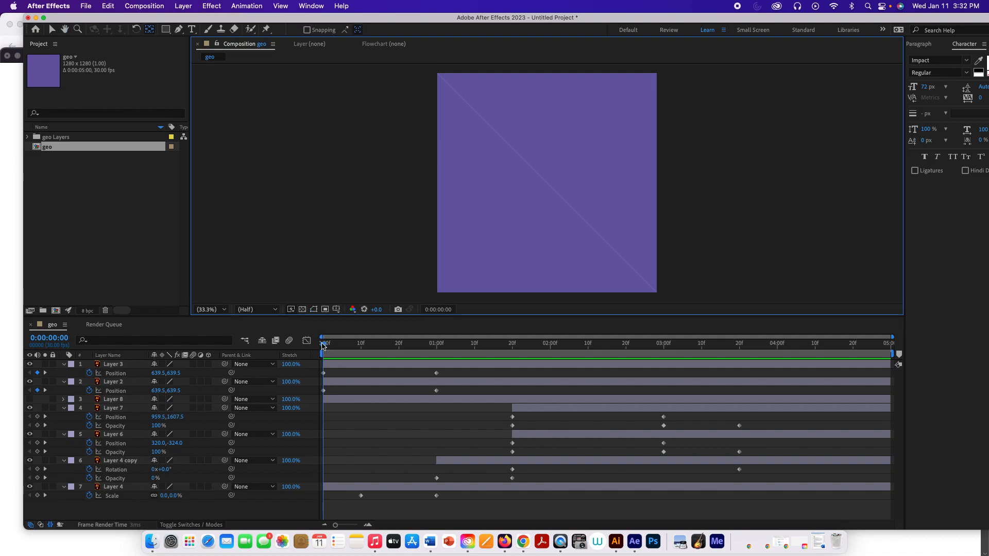
mouse_move(324, 345)
left_mouse_down()
mouse_move(474, 346)
mouse_move(318, 350)
left_mouse_up()
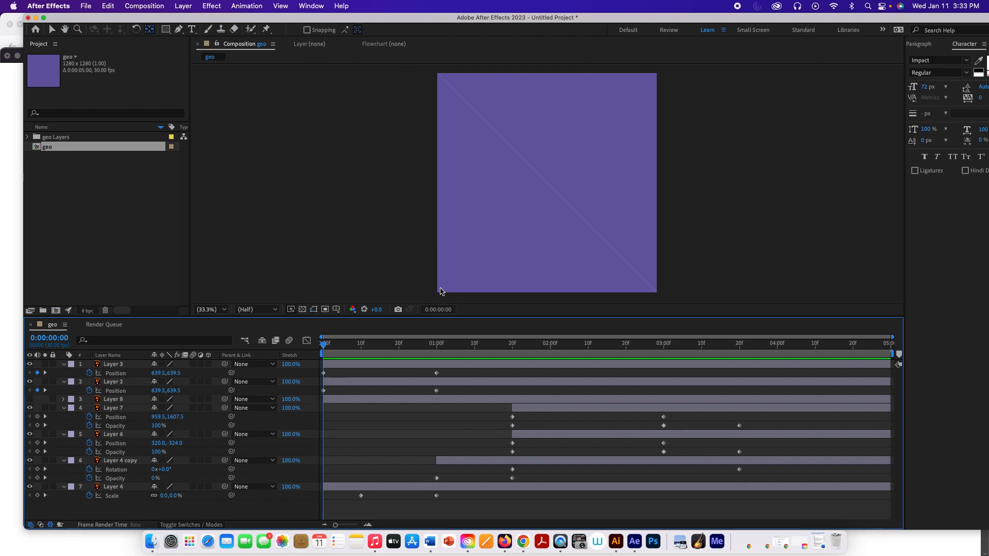
left_click_drag(323, 348, 505, 361)
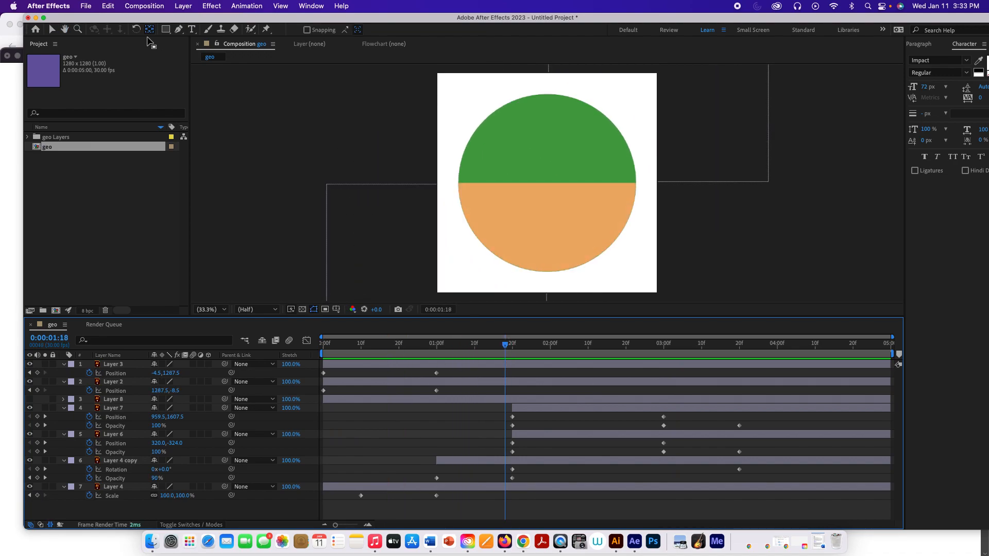
- Return to the Selection tool and switch to the Animation workspace
left_click(51, 29)
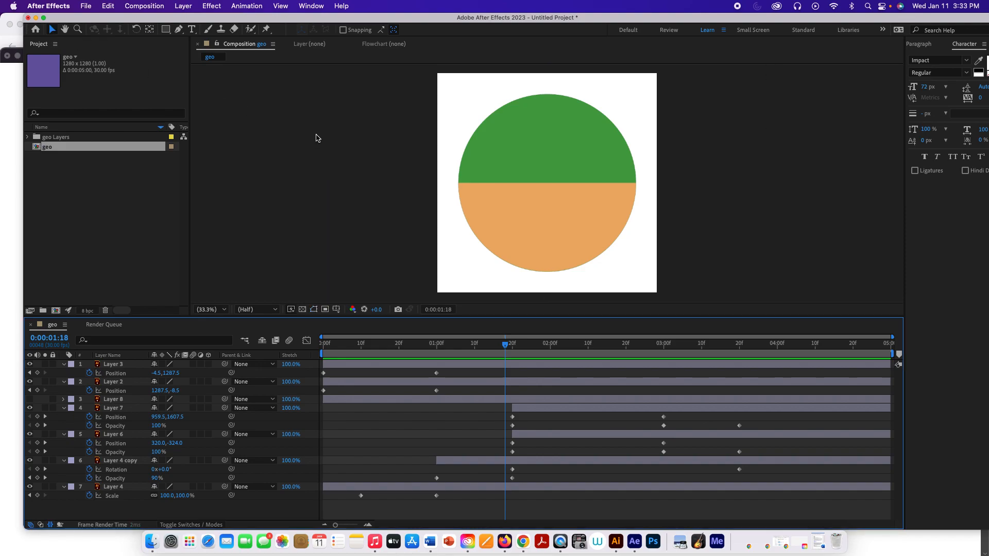
left_click(574, 491)
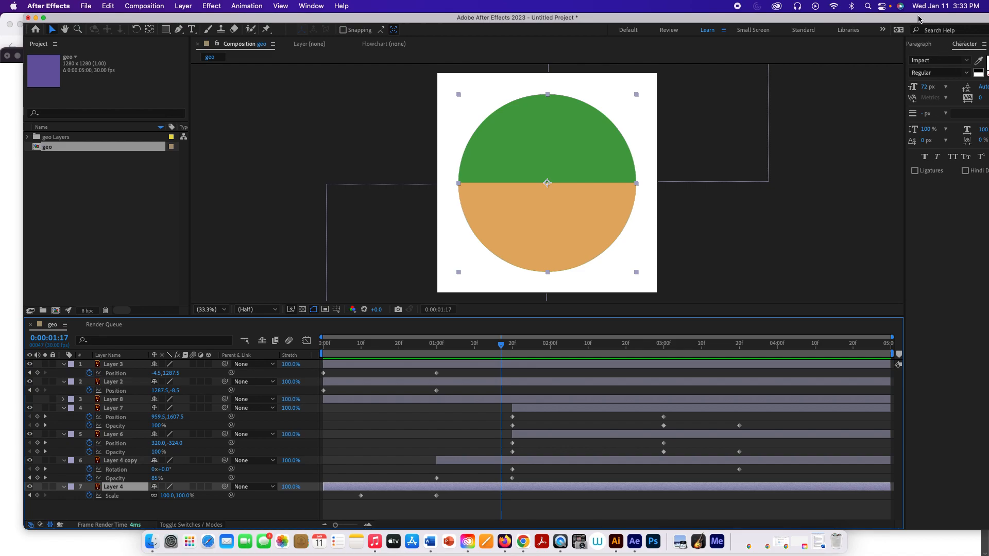
left_click(899, 29)
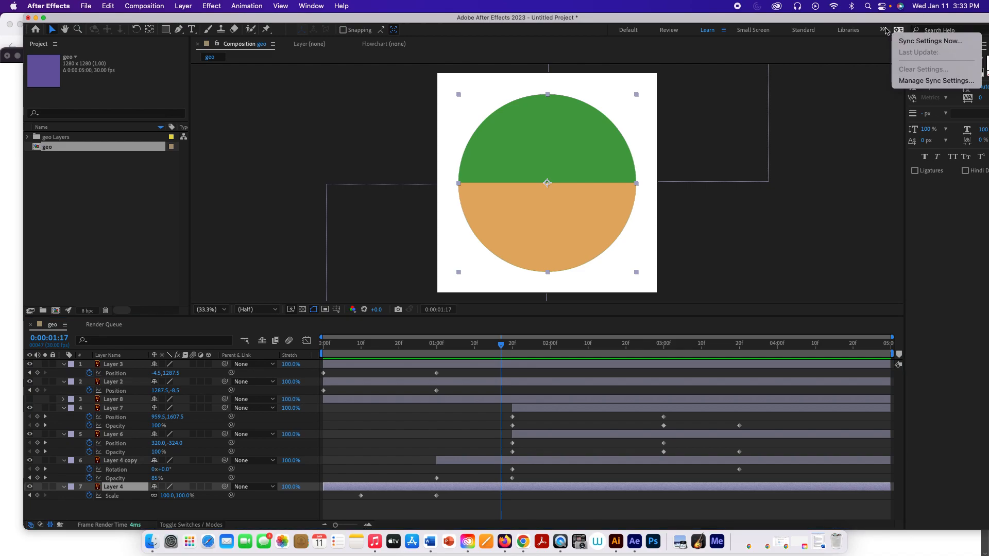
left_click(884, 30)
left_click(882, 30)
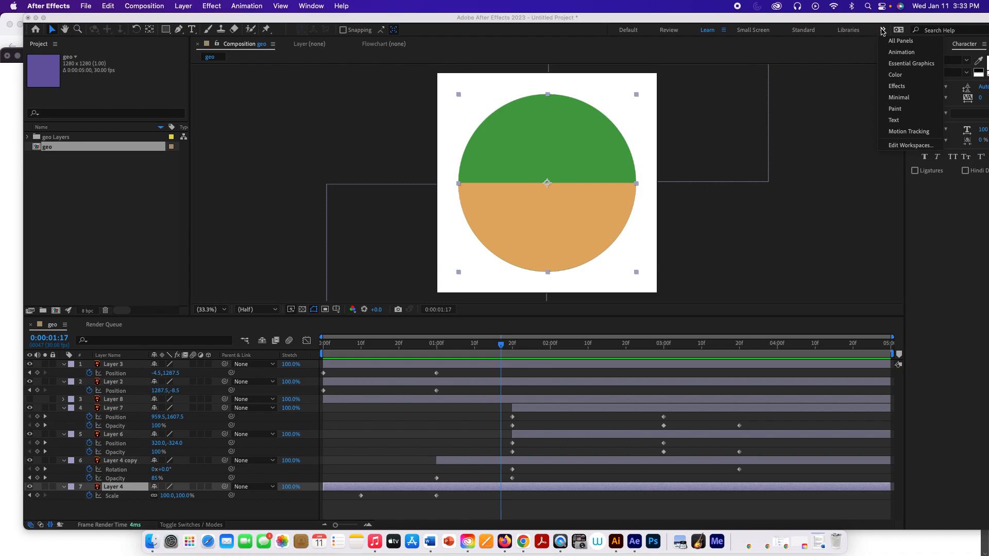
left_click(914, 53)
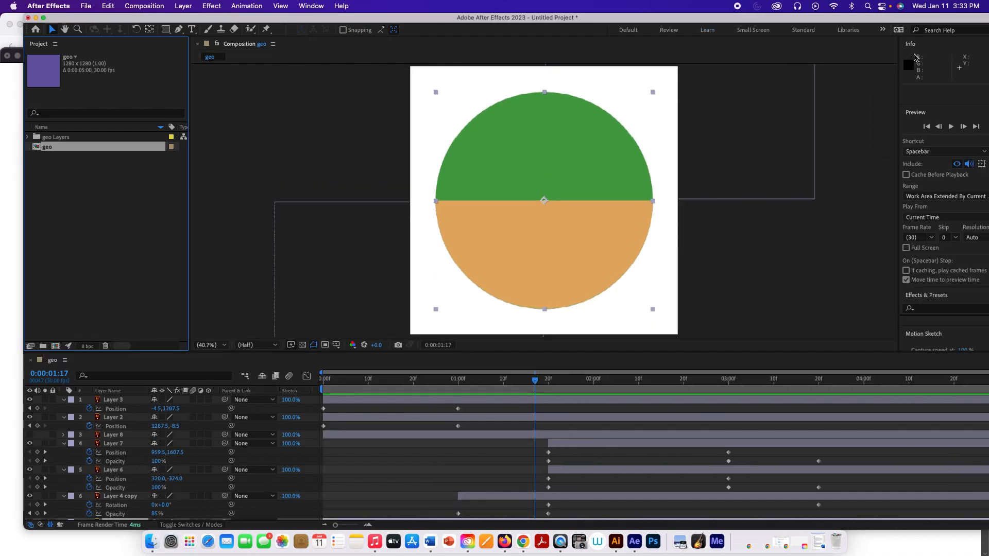
- Play and stop a preview of the geo composition
left_click(952, 127)
left_click(952, 127)
left_click(952, 129)
left_click(952, 128)
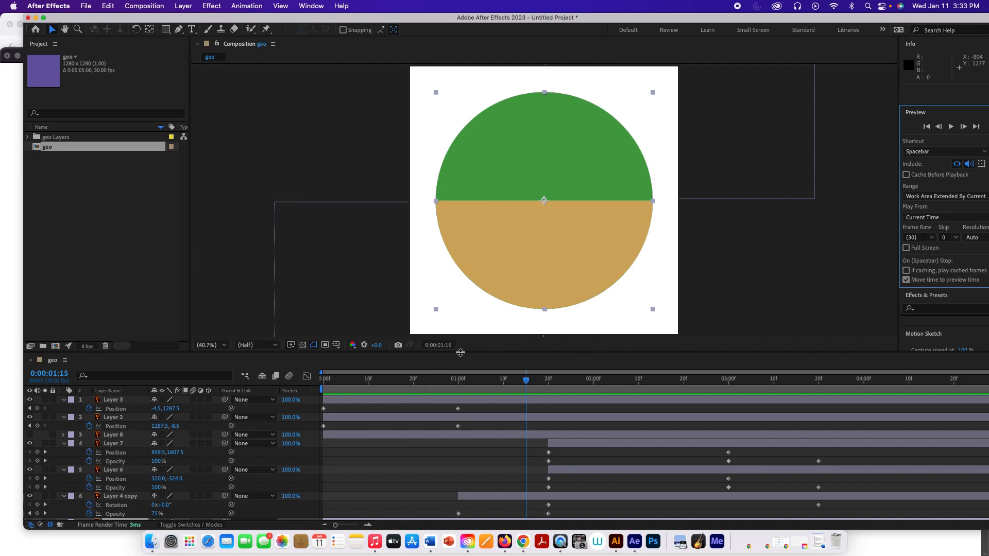
- Enlarge the timeline to show every layer and shift the application window so its panels are fully on screen
left_click_drag(459, 352, 466, 284)
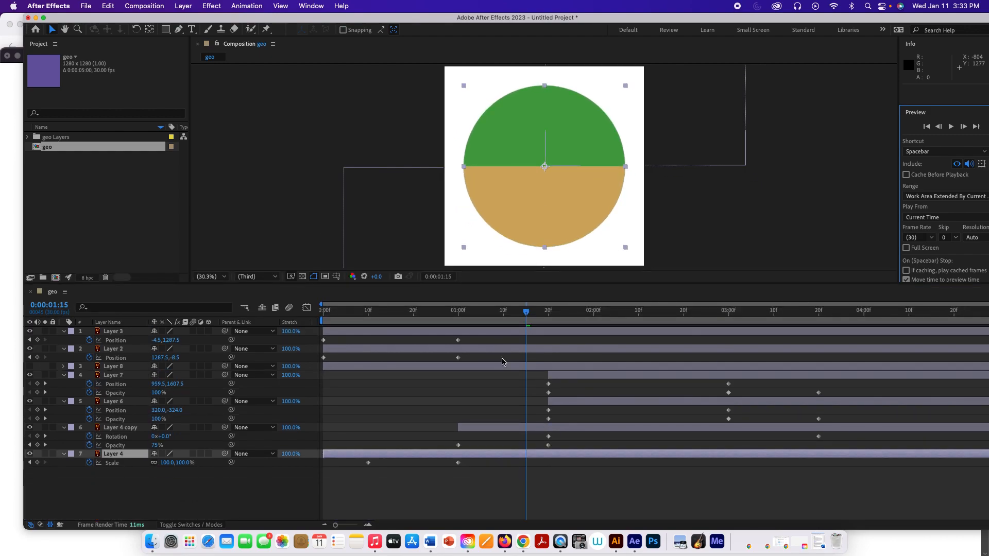
left_click_drag(526, 311, 820, 392)
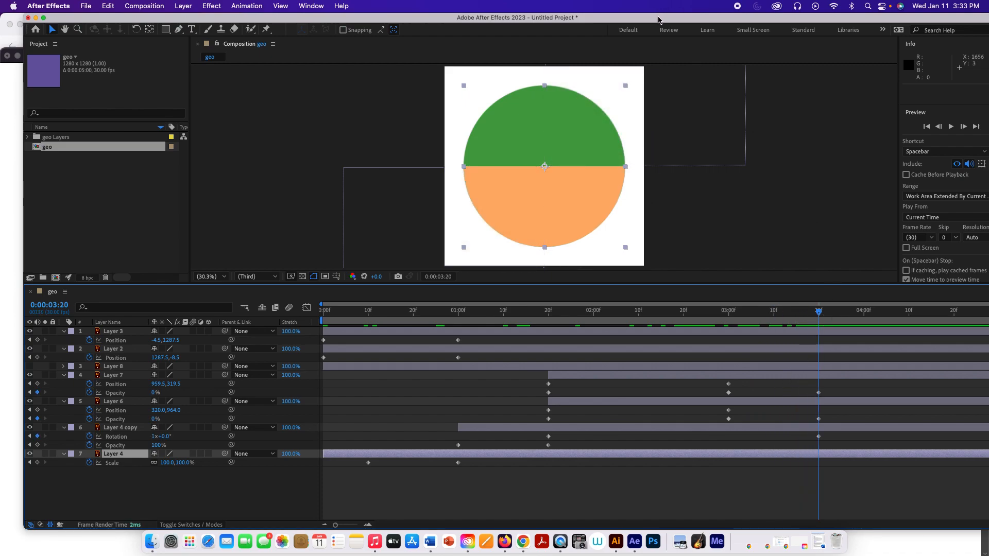
left_click_drag(658, 19, 634, 20)
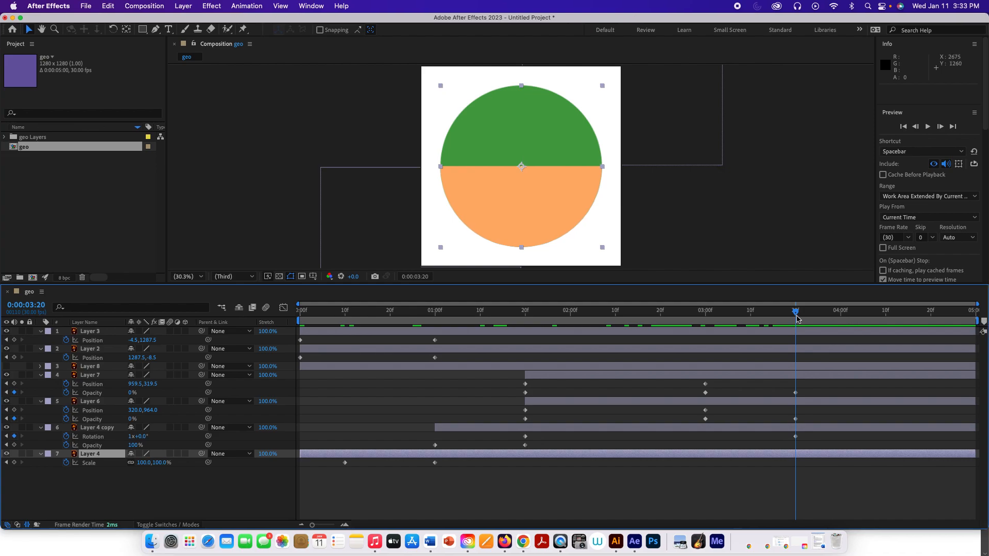
- Make Layer 8 visible and trim its start to 0:00:04:00
left_click_drag(795, 314, 842, 315)
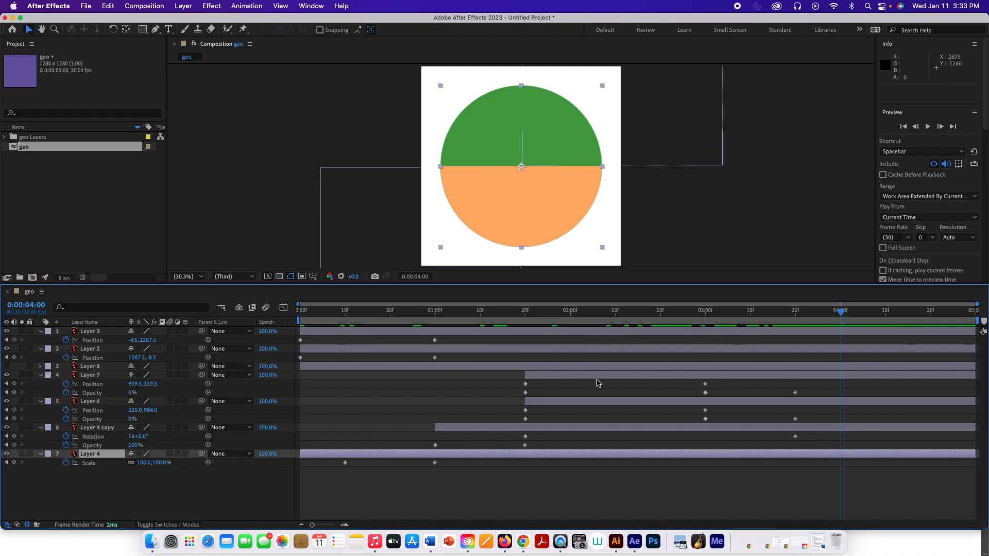
left_click(208, 495)
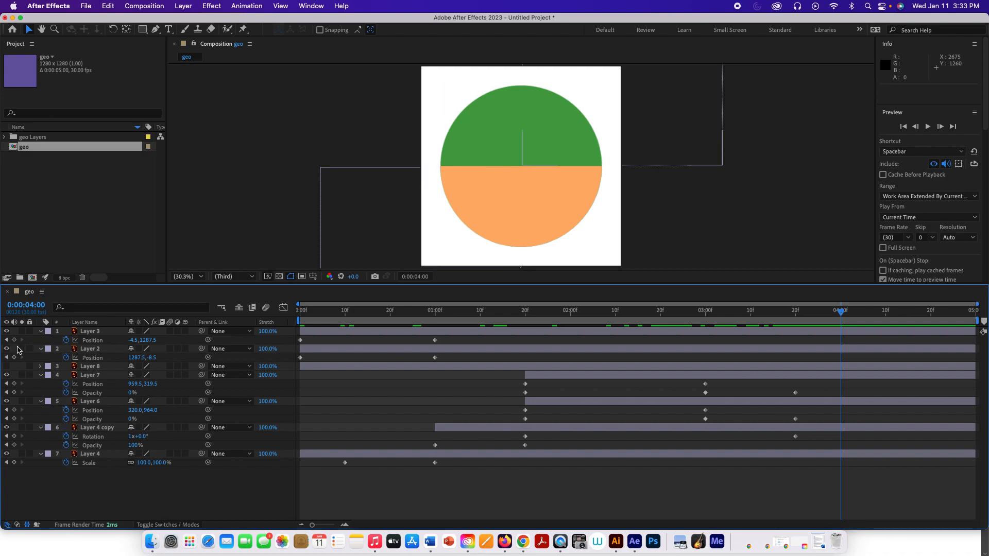
left_click(7, 366)
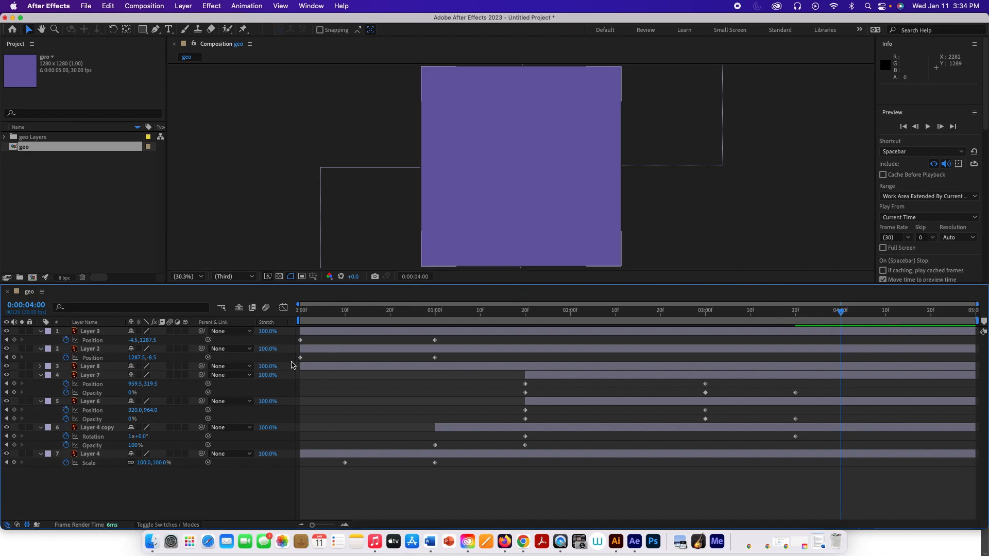
left_click(302, 366)
left_click_drag(359, 365, 840, 376)
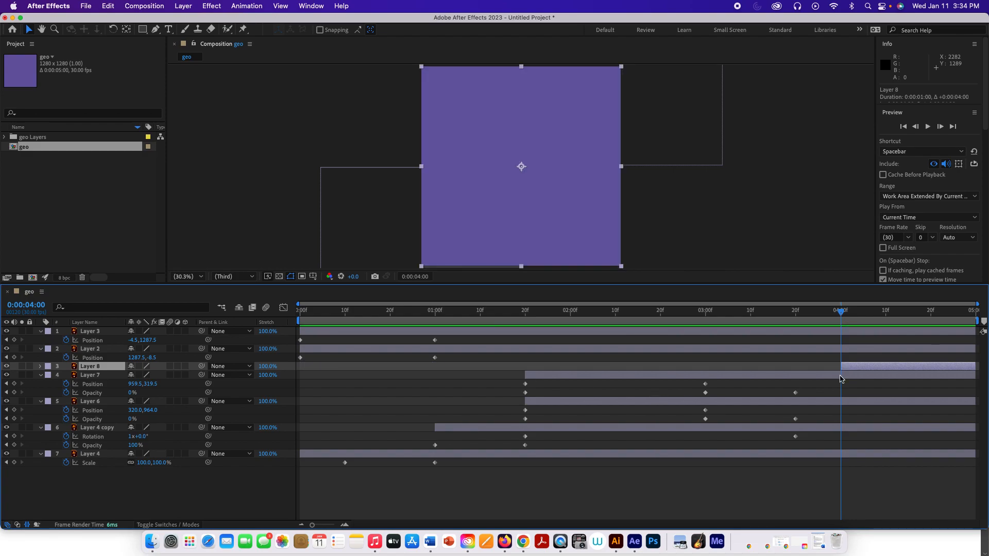
- Keyframe Layer 4 copy's opacity to 0% at 0:00:03:20 and briefly preview the composition
left_click_drag(842, 312, 799, 324)
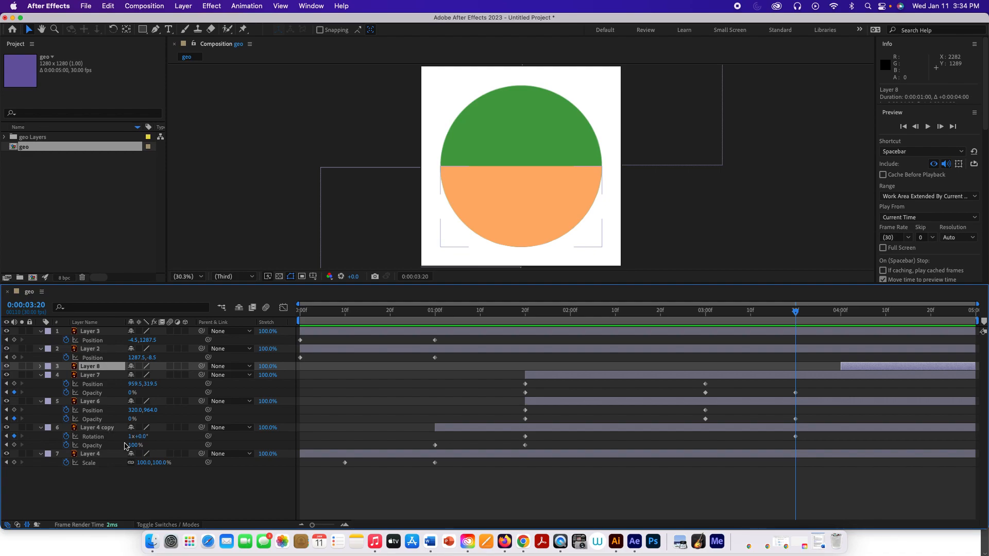
left_click_drag(135, 447, 109, 446)
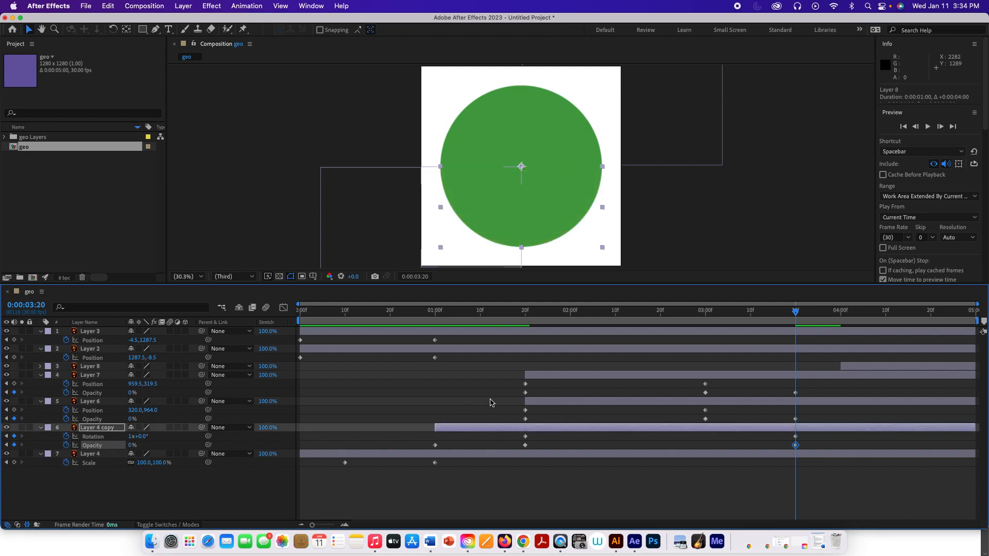
left_click(667, 510)
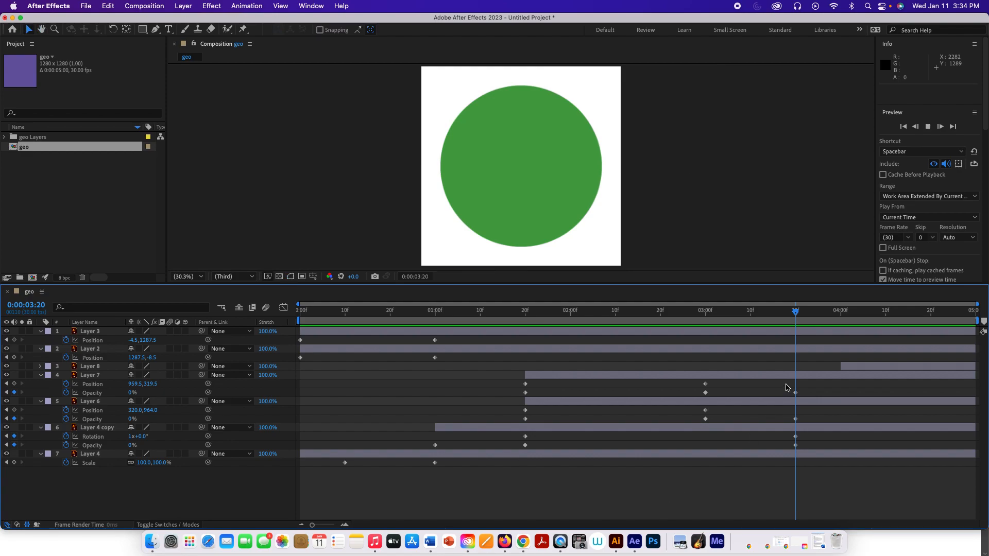
key("space")
key("space")
- Extend Layer 8 so it starts at 0:00:03:20 and set its opacity to 0%
mouse_move(788, 325)
left_mouse_down()
mouse_move(844, 332)
mouse_move(796, 339)
left_mouse_up()
left_click_drag(840, 366, 793, 364)
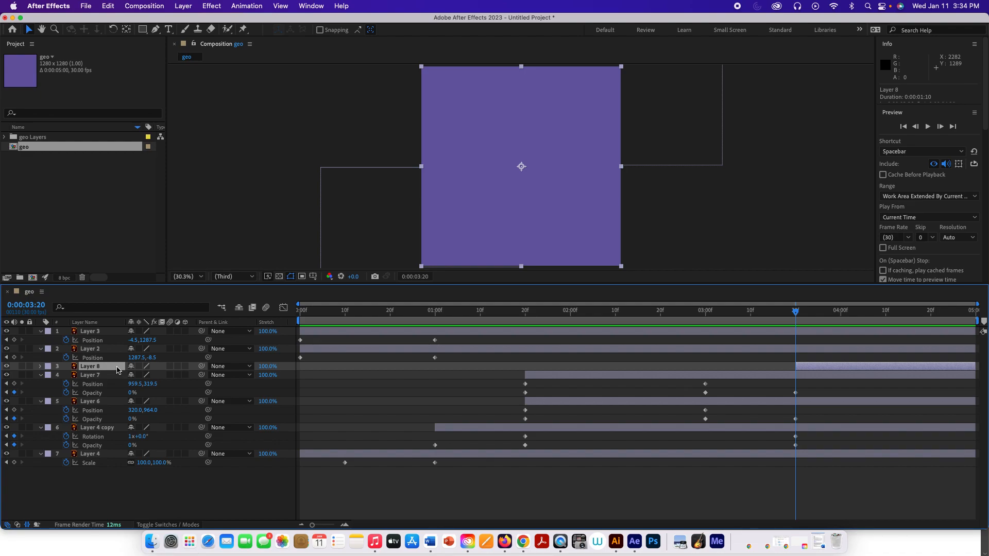
key("t")
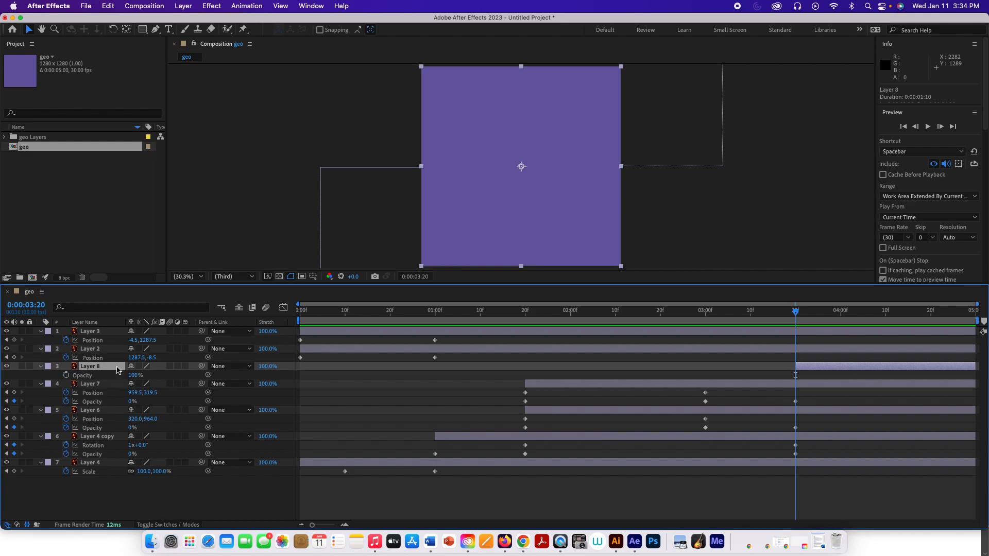
left_click_drag(134, 378, 91, 375)
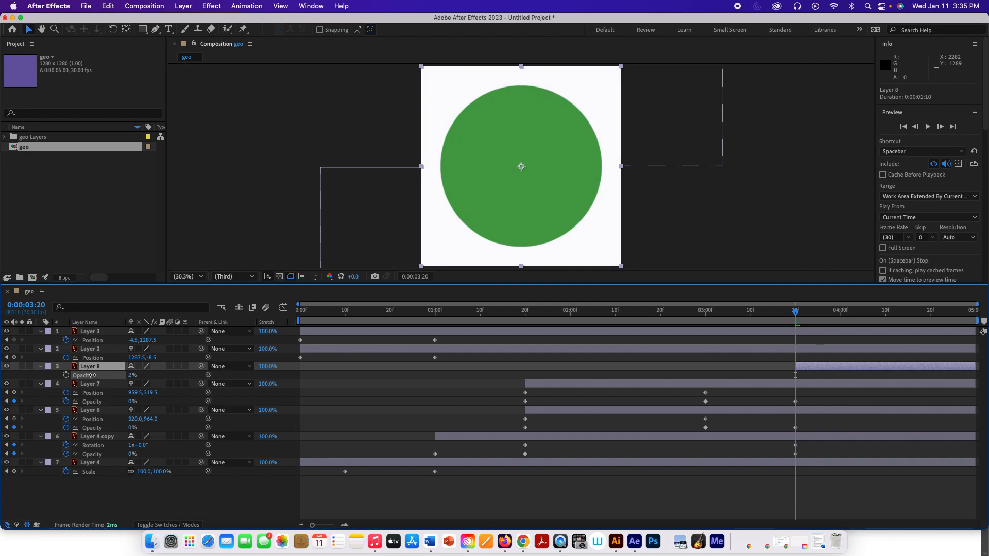
left_click_drag(90, 375, 91, 376)
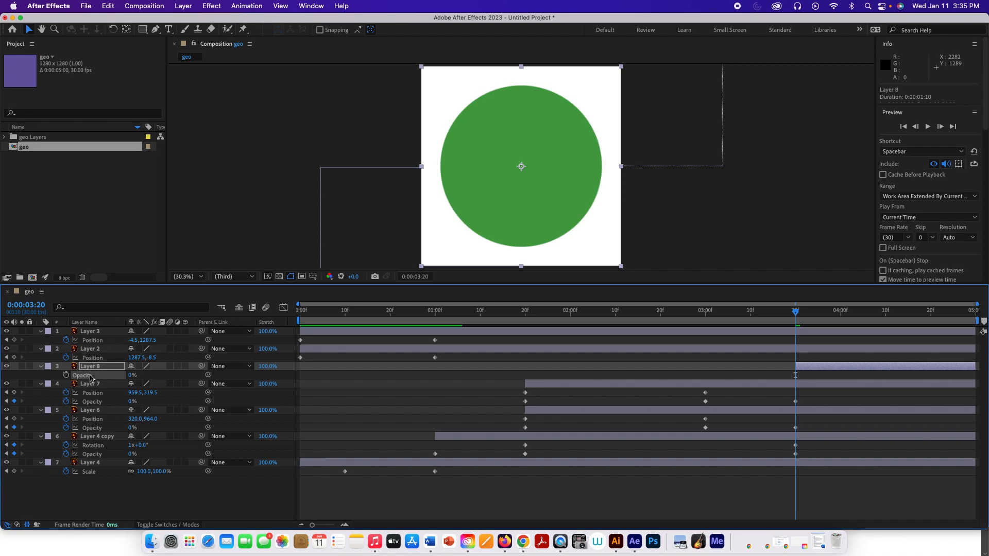
left_click(67, 376)
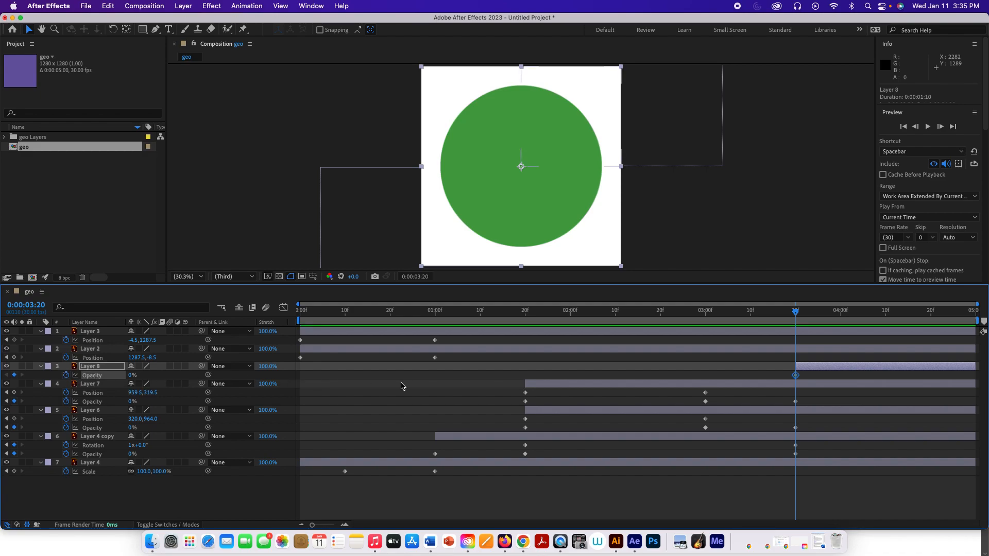
left_click_drag(795, 311, 984, 332)
left_click_drag(131, 403, 169, 401)
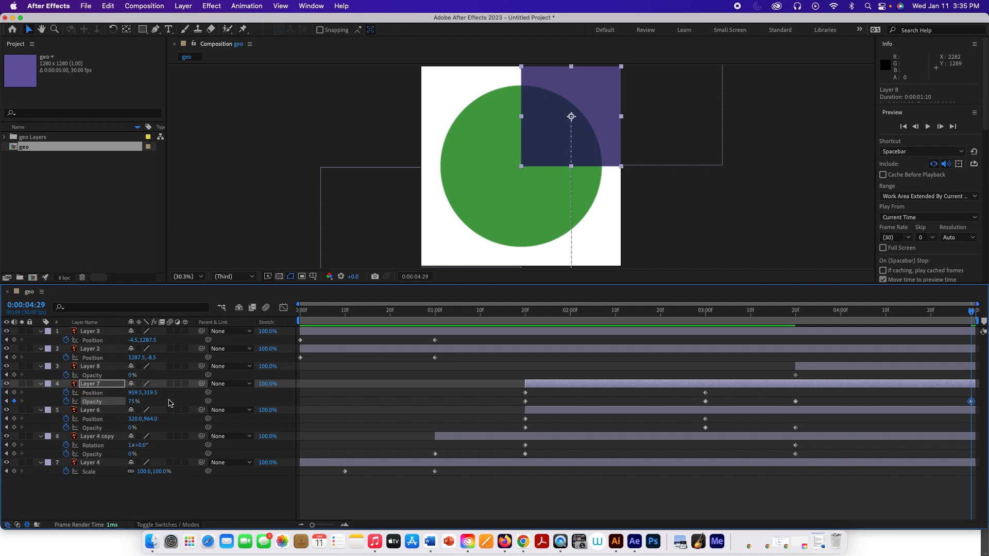
key("super+z")
key("super+z")
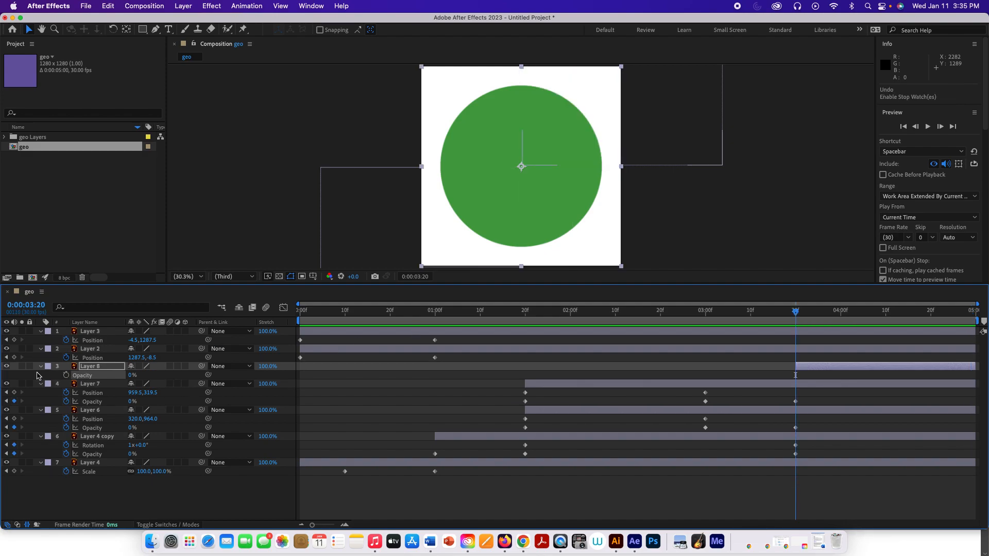
- Keyframe Layer 8's opacity from 0% at 0:00:03:20 to 100% at the final frame, 0:00:04:29
left_click(7, 366)
left_click(7, 366)
left_click(66, 375)
left_click(96, 367)
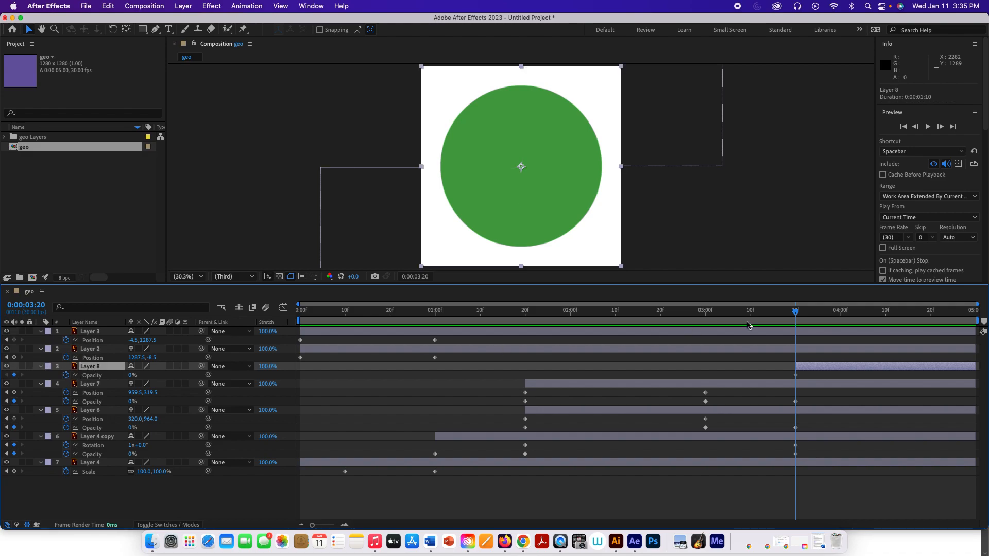
left_click_drag(799, 312, 985, 319)
left_click_drag(133, 375, 183, 376)
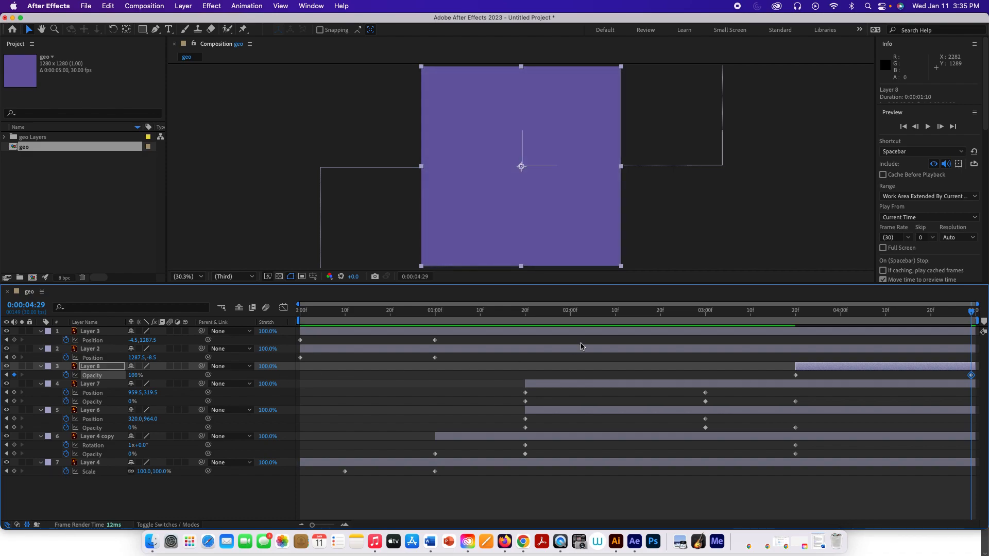
left_click_drag(974, 313, 986, 340)
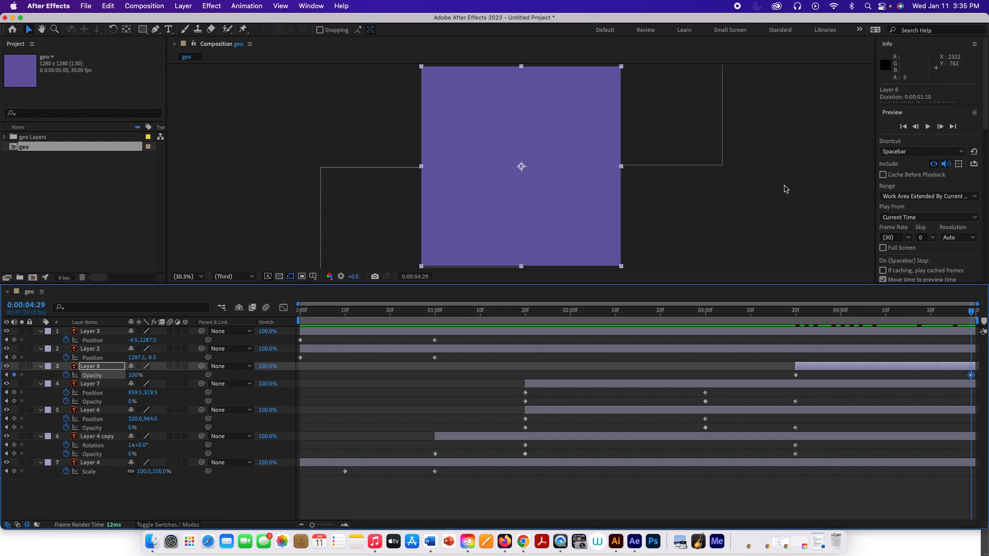
- Save the project as Project 1 in the Project 1 geo animate folder
left_click(84, 6)
mouse_move(124, 122)
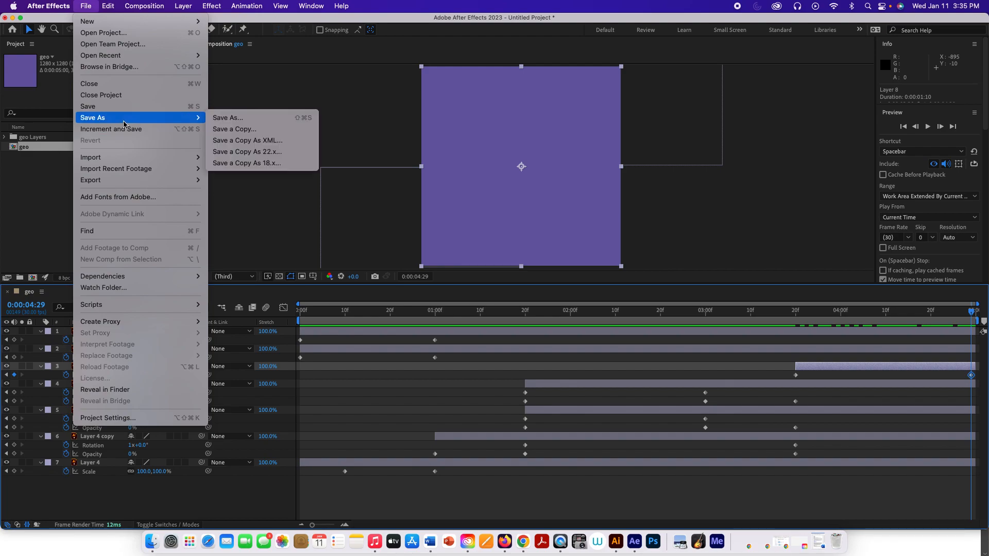
left_click(228, 118)
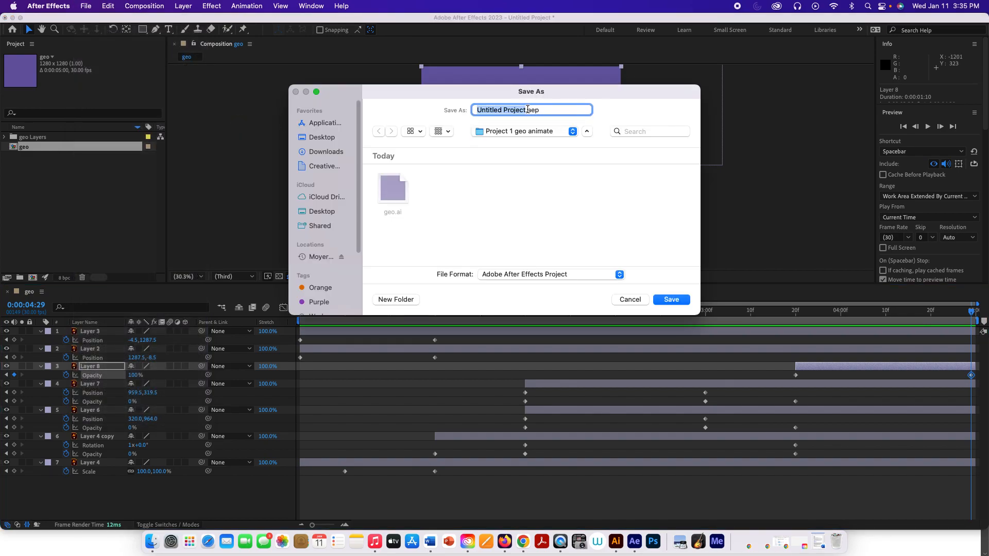
type("Project 1")
left_click(670, 299)
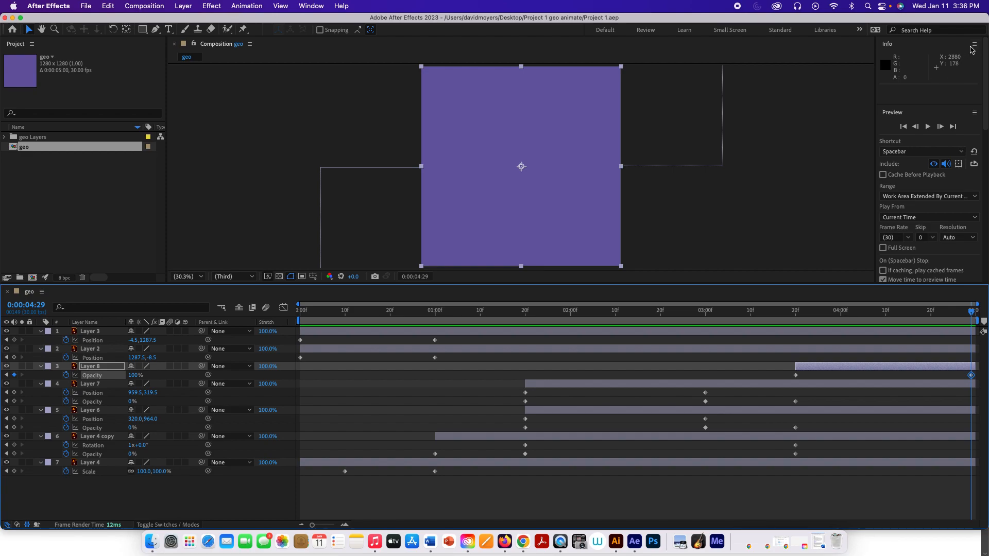
- Add the geo composition to the Render Queue and set its render resolution to Half
left_click(157, 6)
left_click(185, 101)
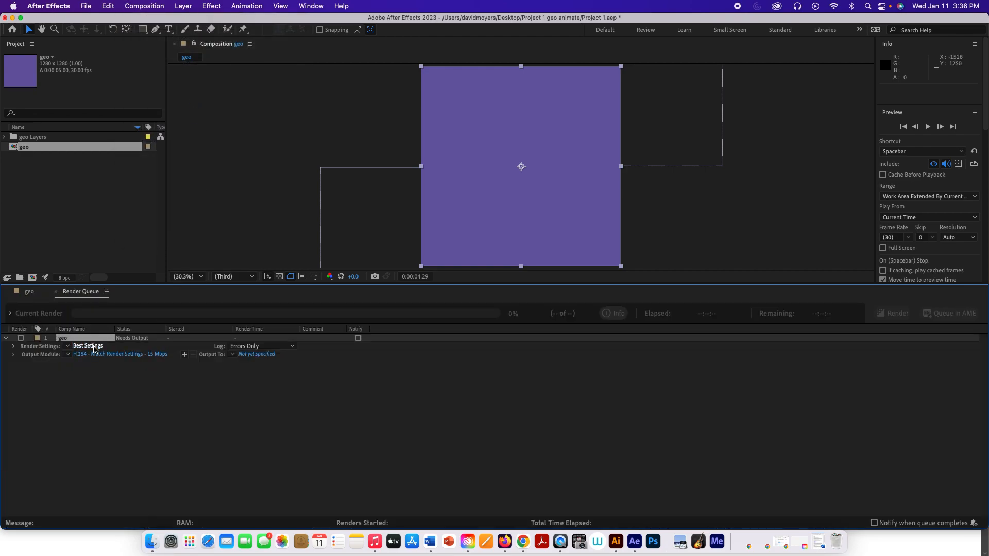
left_click(94, 349)
left_click(438, 179)
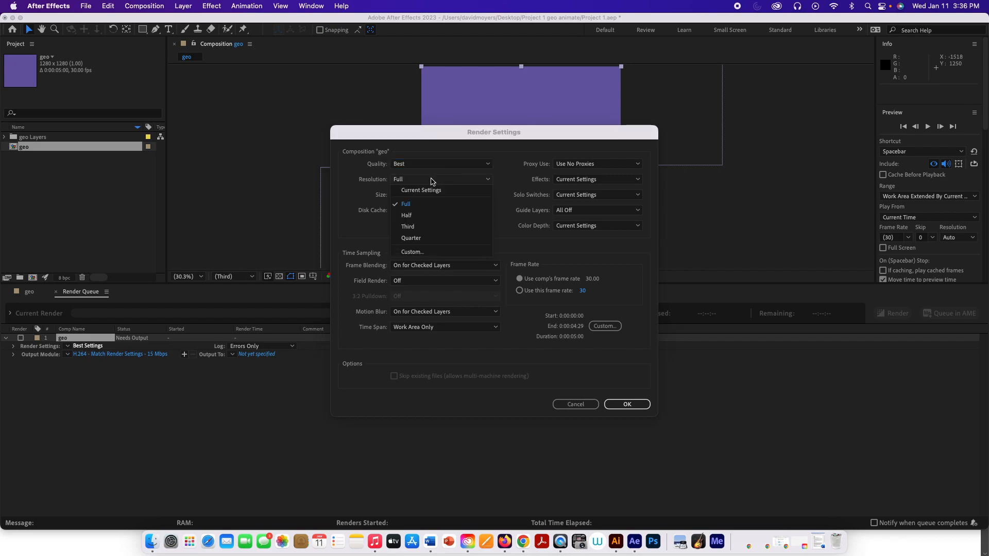
left_click(427, 214)
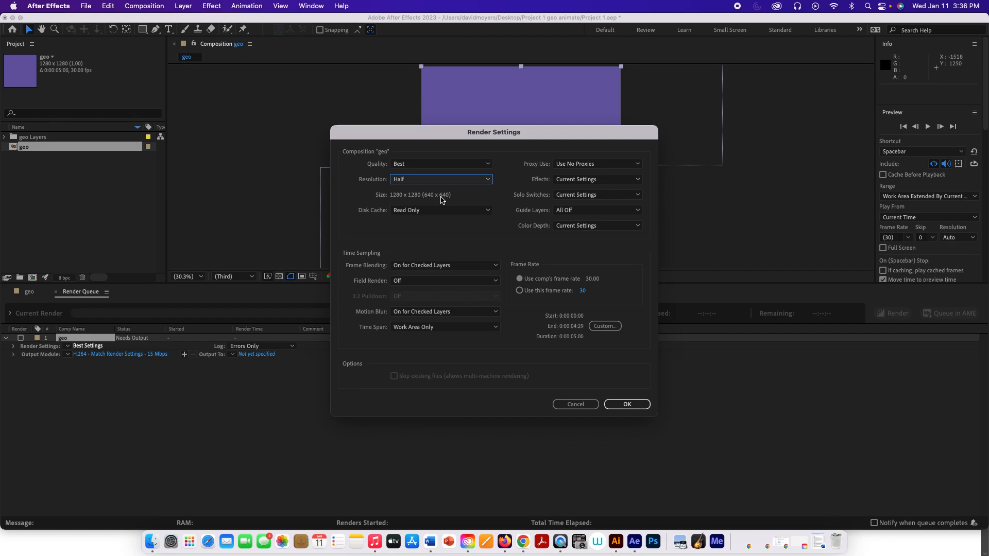
left_click(441, 181)
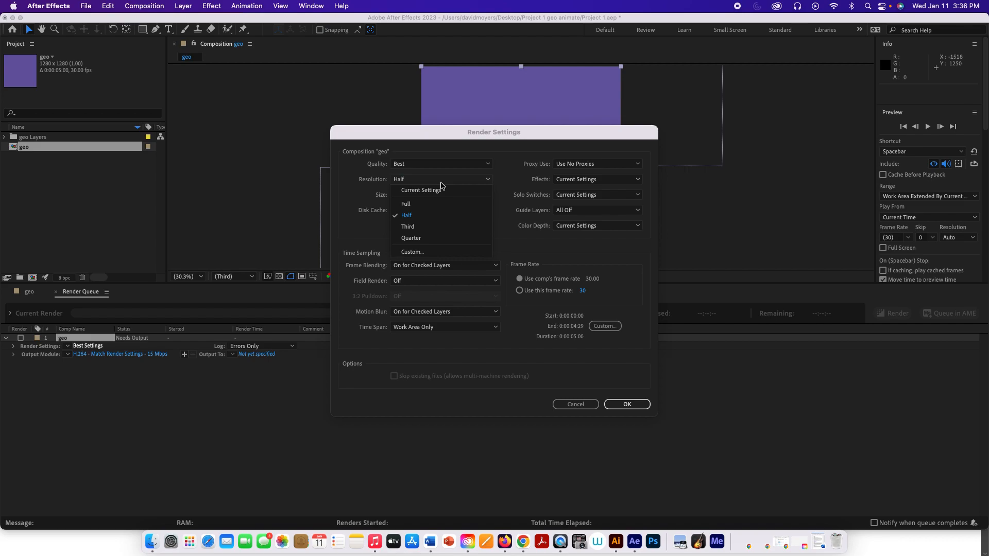
left_click(429, 214)
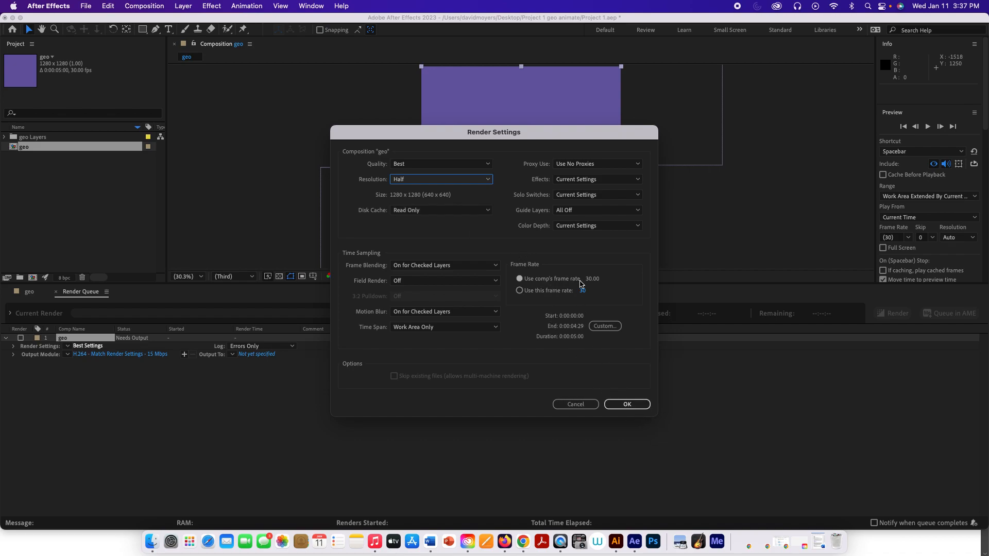
left_click(618, 405)
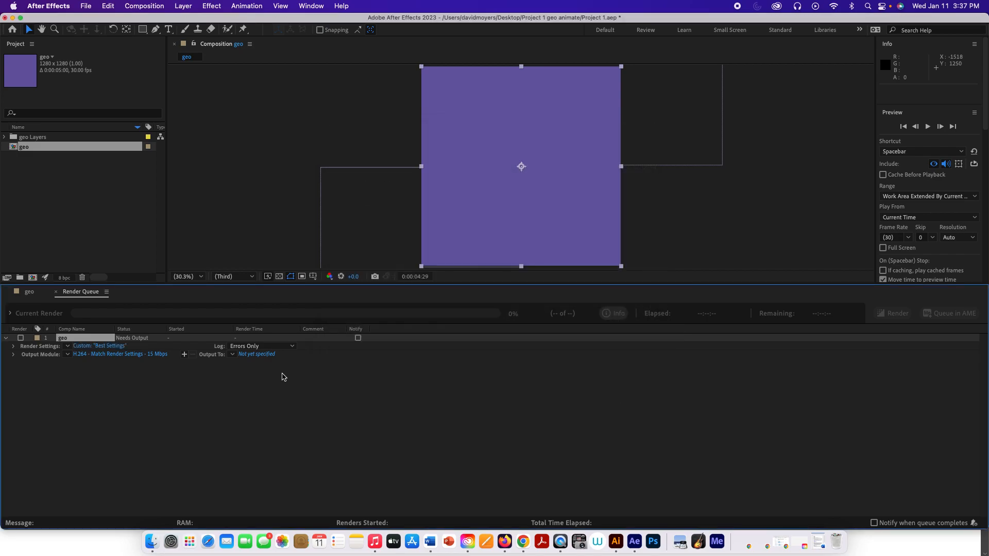
- Render the geo composition in H.264 format as geo.mp4 on the iCloud Desktop
left_click(130, 354)
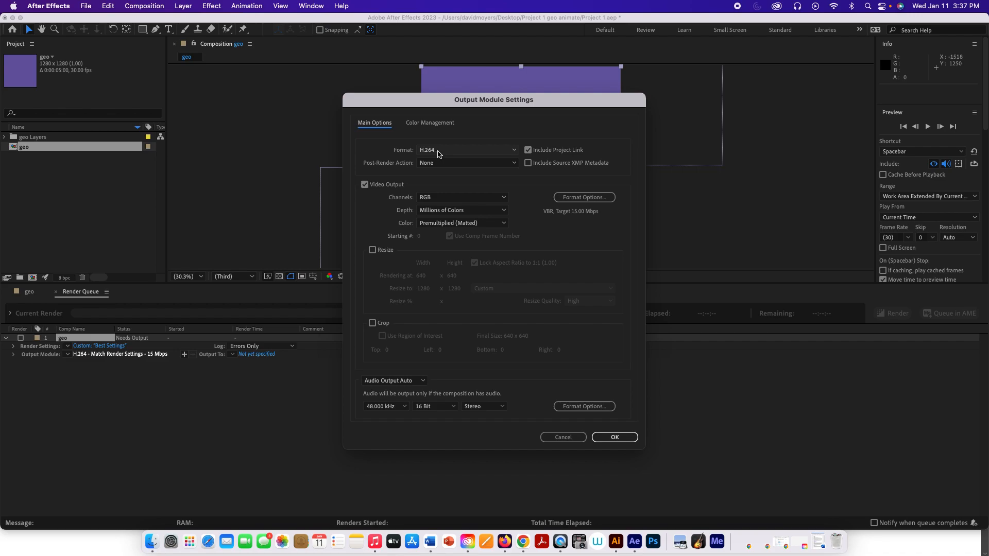
left_click(615, 437)
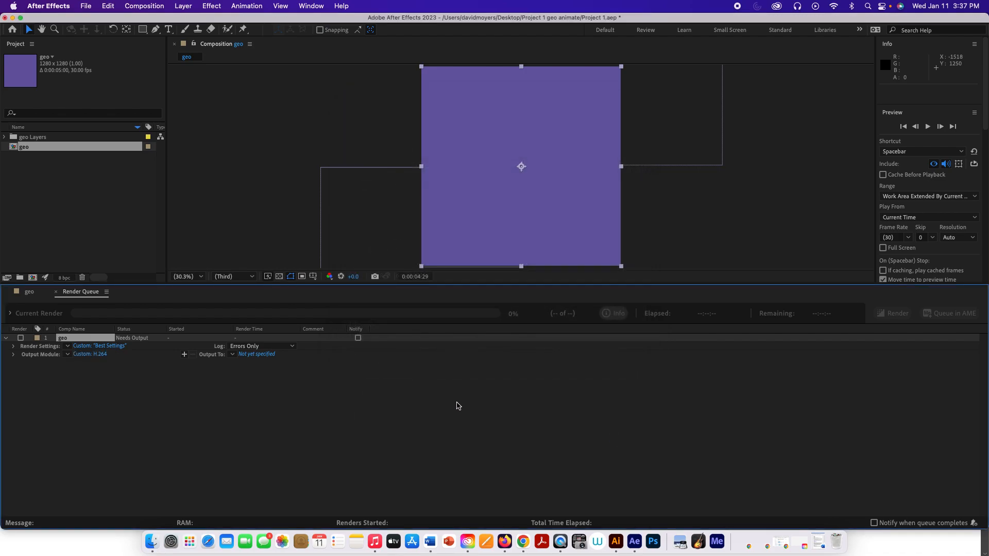
left_click(268, 355)
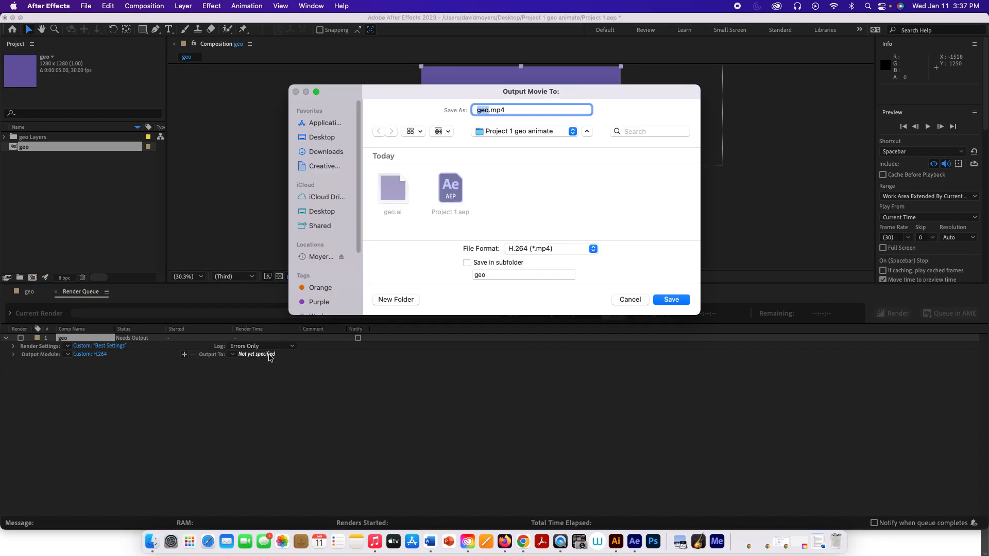
left_click(328, 212)
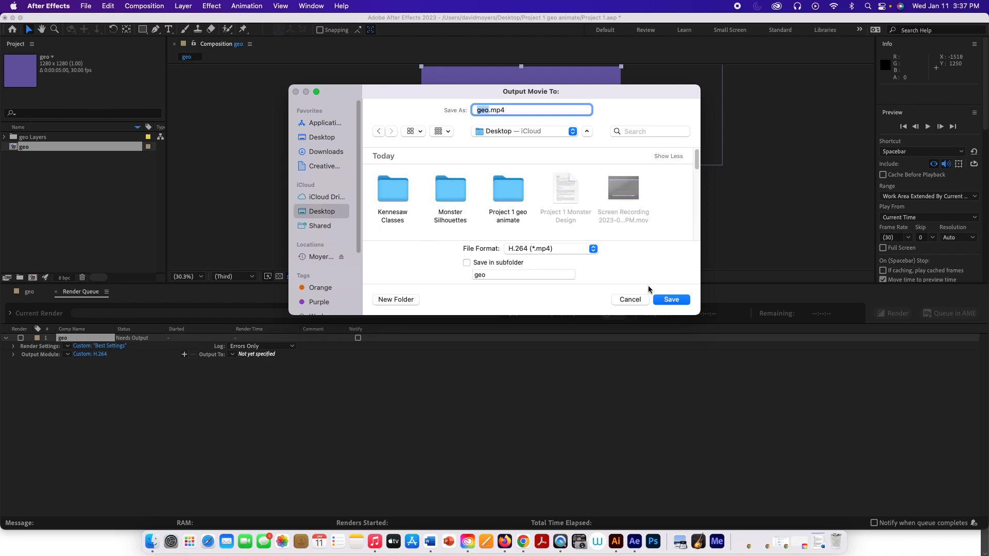
left_click(687, 303)
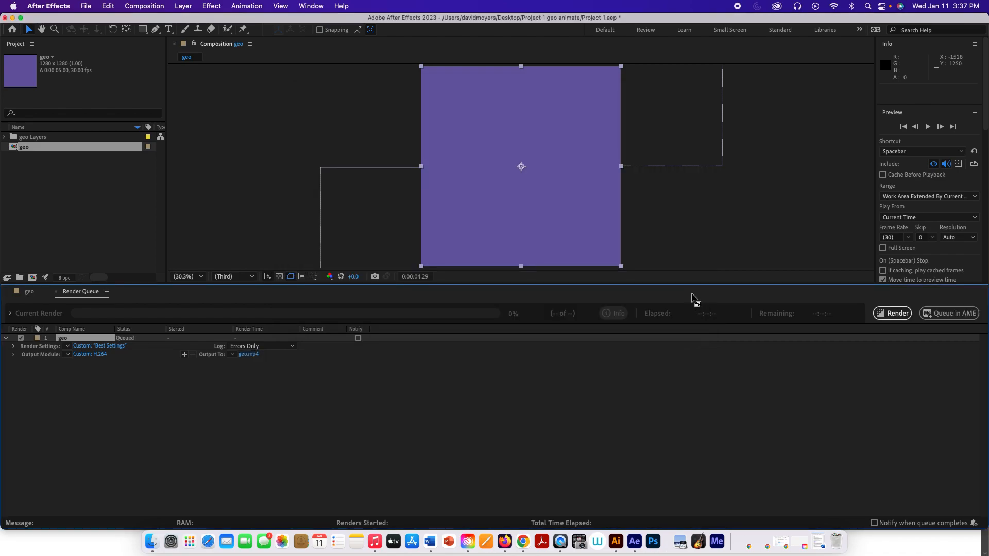
left_click(896, 316)
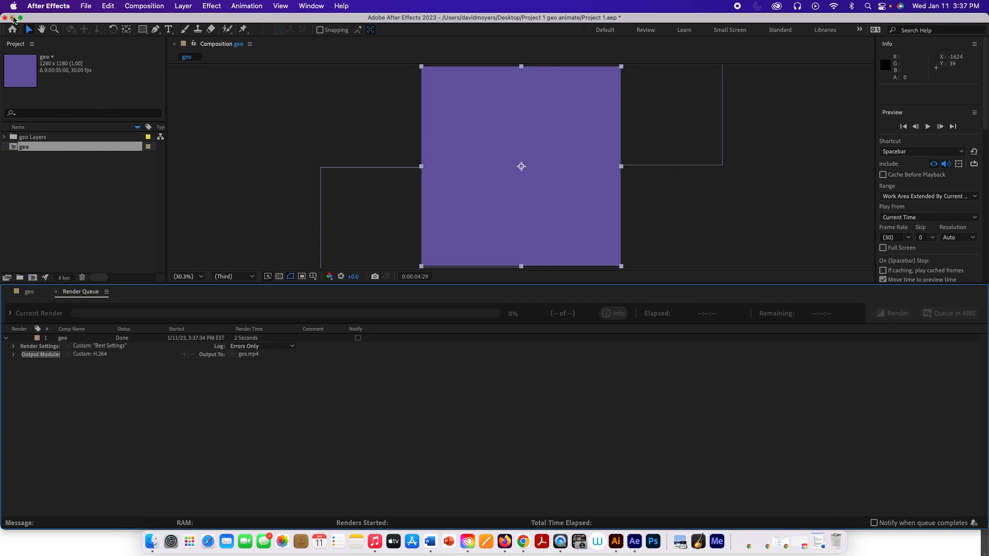
- Minimise the After Effects, Illustrator and browser windows to uncover the desktop, and move the file-open dialog aside
left_click(13, 18)
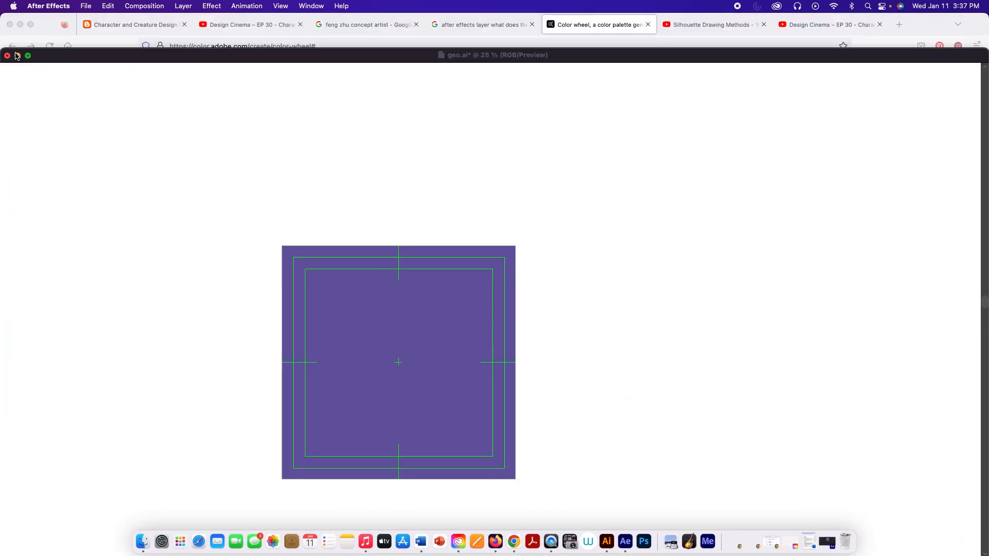
left_click(17, 55)
left_click(20, 25)
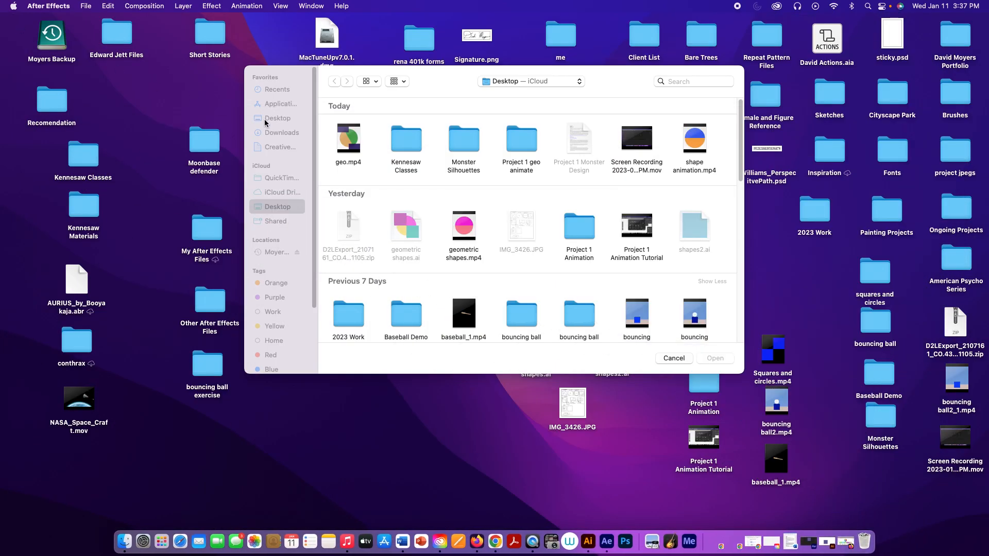
left_click_drag(431, 82, 126, 61)
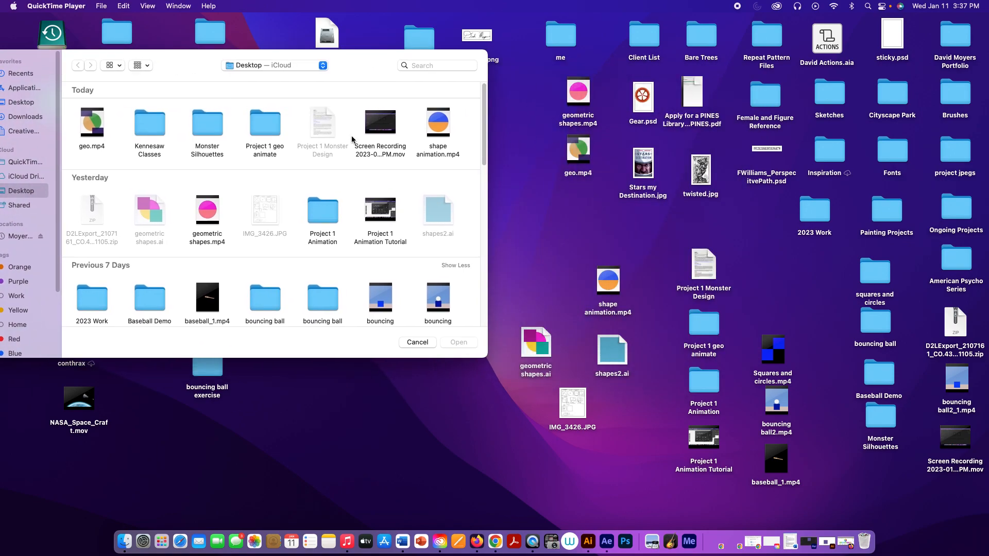
- Open geo.mp4 from the desktop in QuickTime Player and play it through
double_click(579, 149)
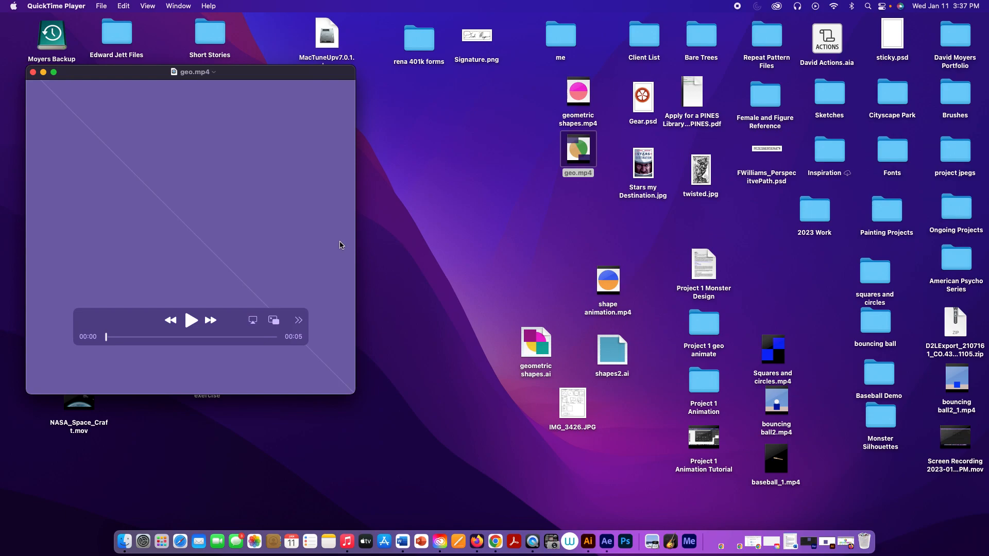
left_click(192, 323)
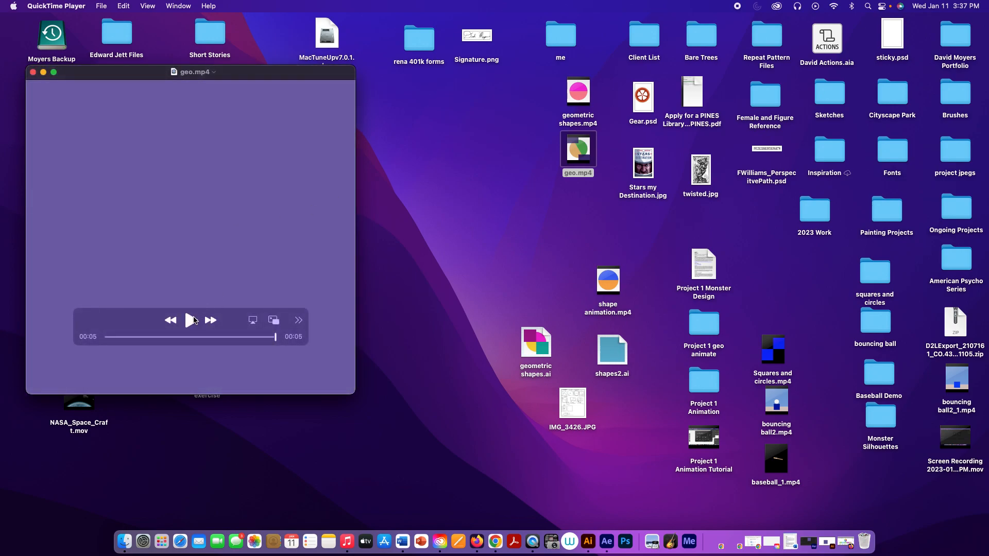
left_click(191, 321)
- Turn on looping for the geo.mp4 movie, watch it repeat and minimise the player window
left_click(146, 6)
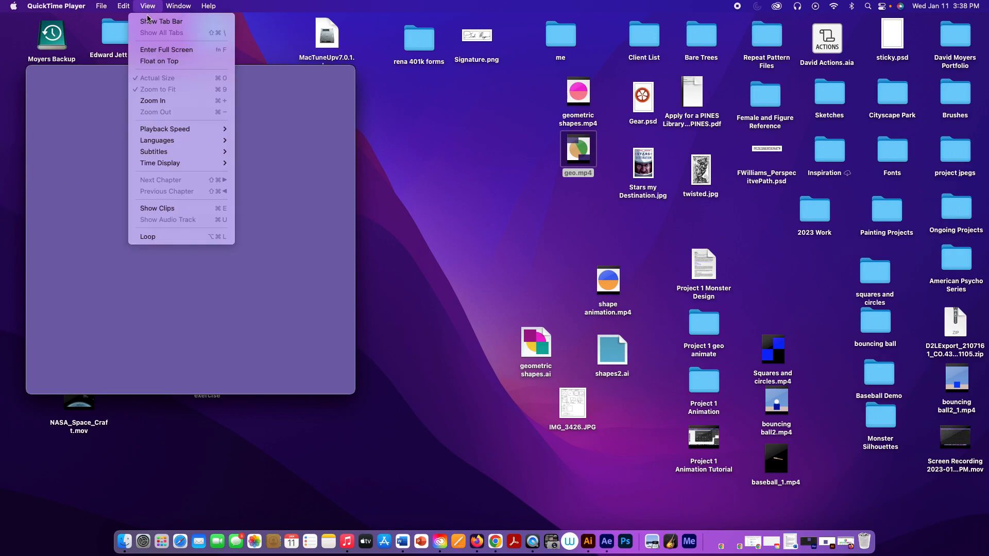
left_click(191, 238)
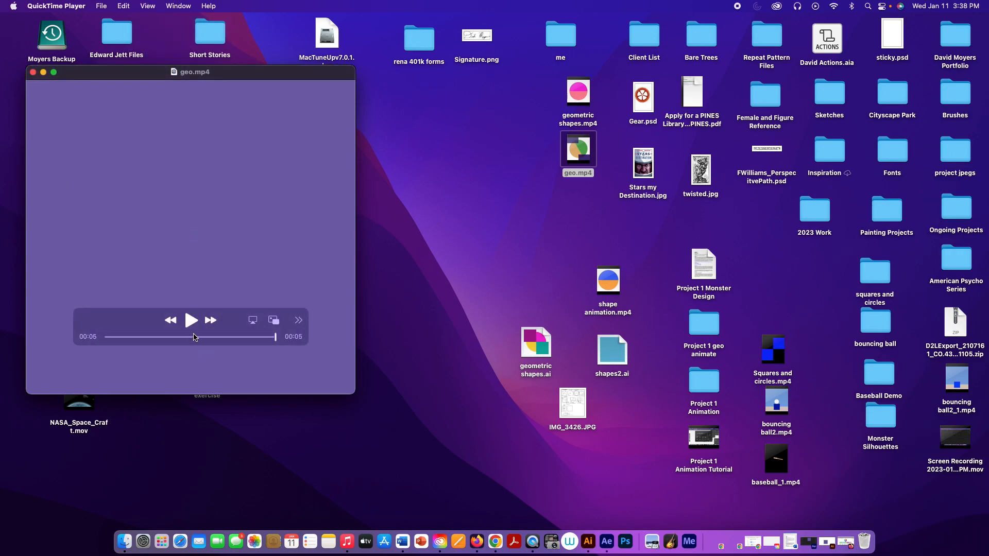
left_click(190, 322)
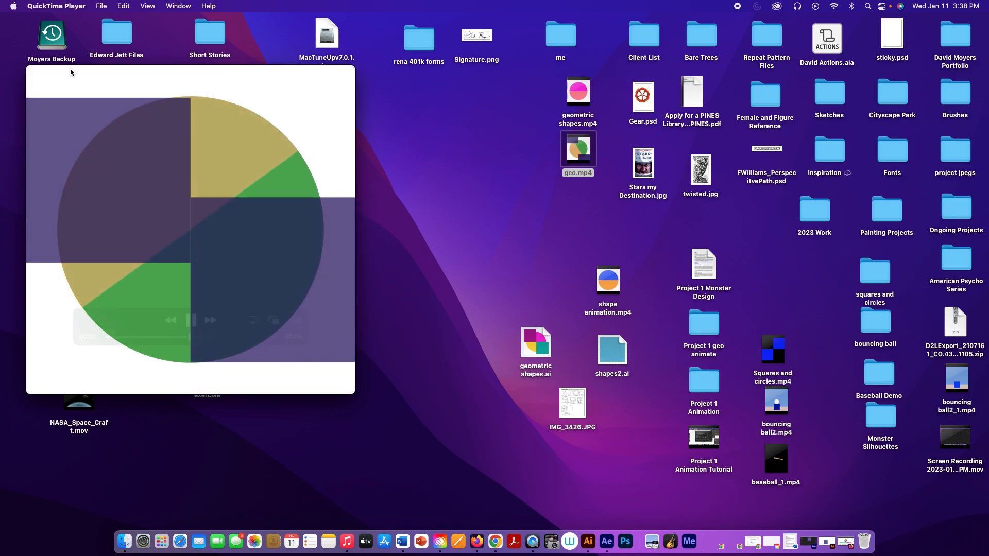
left_click(44, 72)
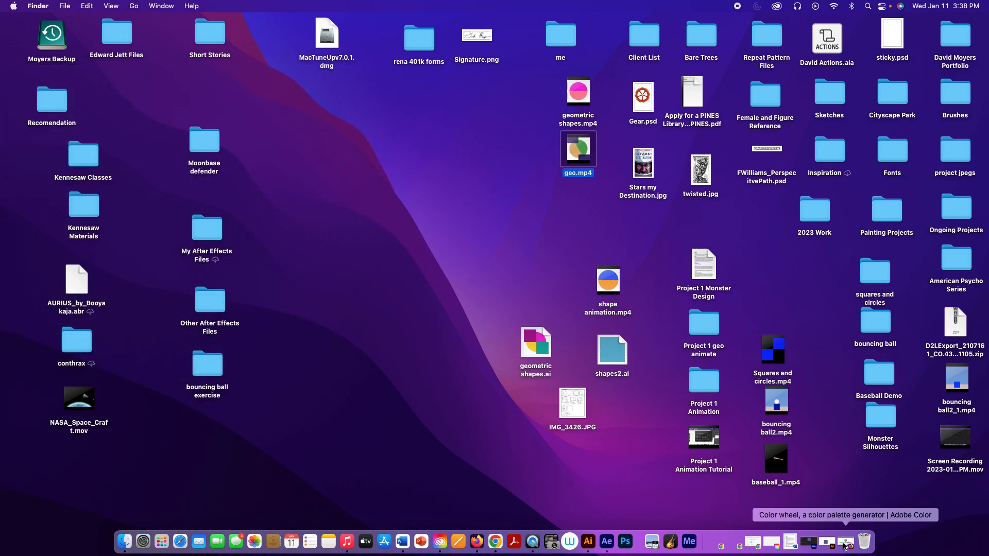
- Switch to the geo timeline in After Effects and move the first Position keyframes of Layer 3 and Layer 2 to 0:00:00:10
left_click(824, 547)
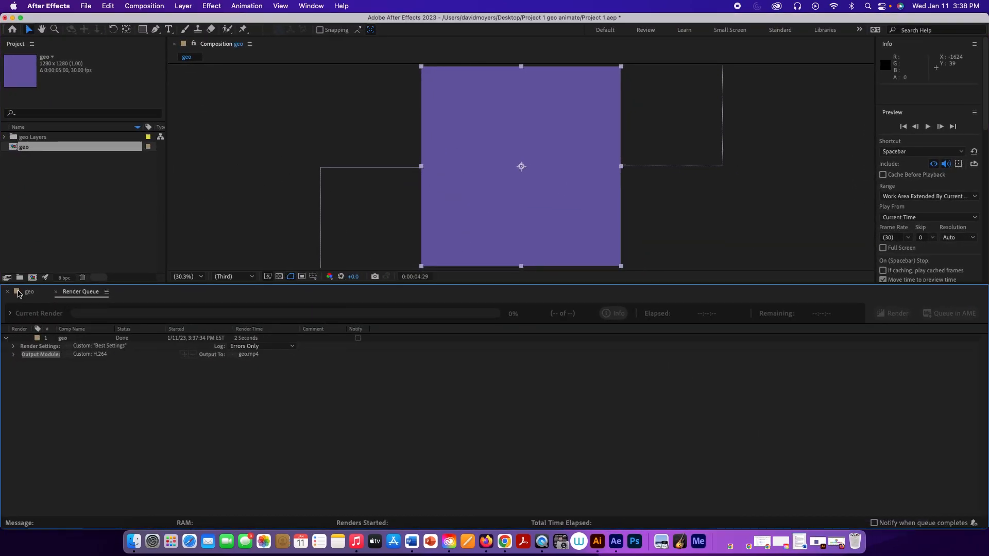
left_click(27, 291)
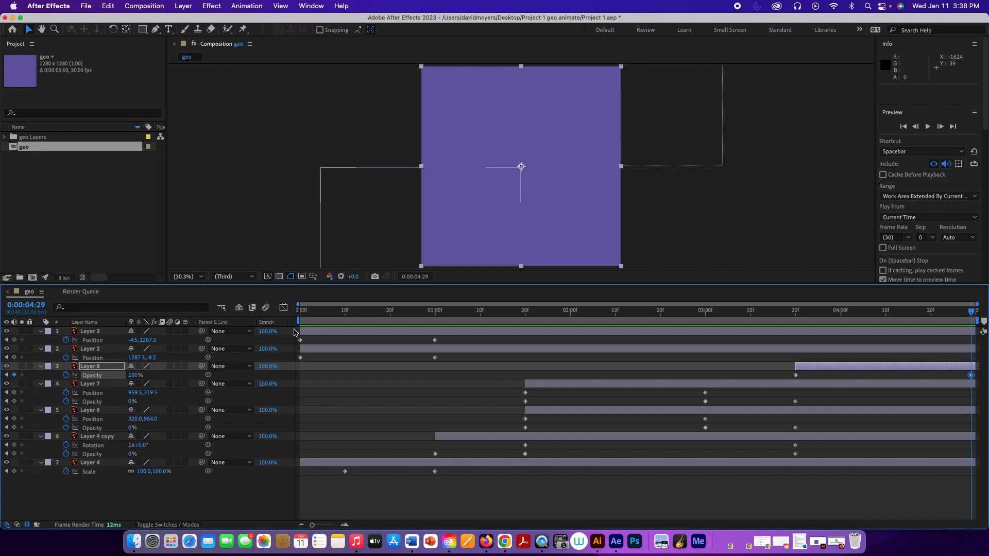
left_click(300, 341)
left_click_drag(302, 343, 345, 360)
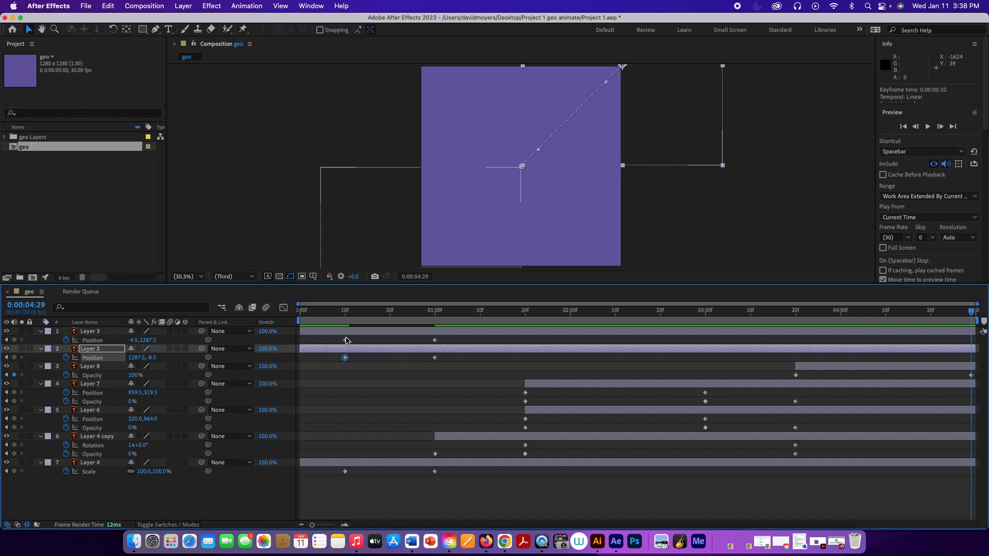
key("space")
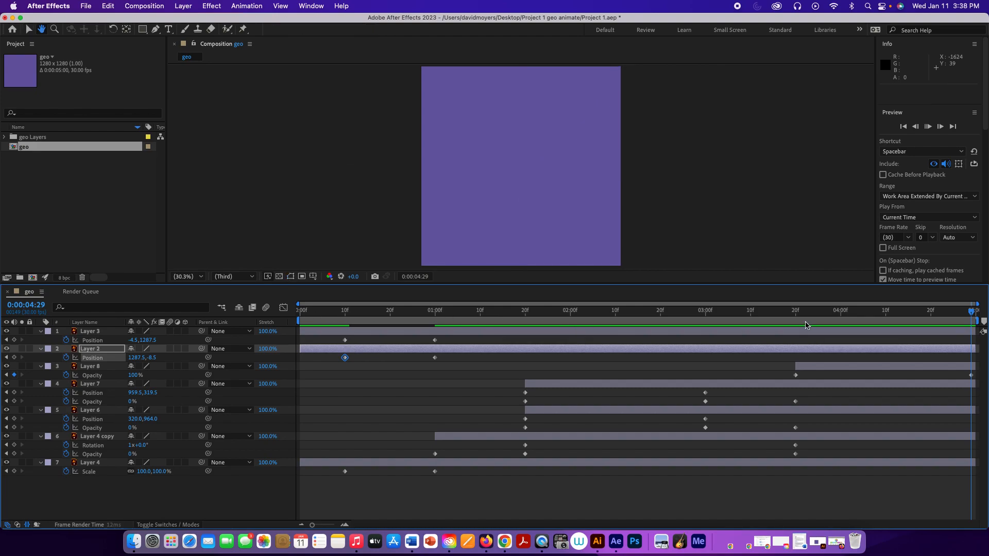
left_click_drag(973, 313, 790, 351)
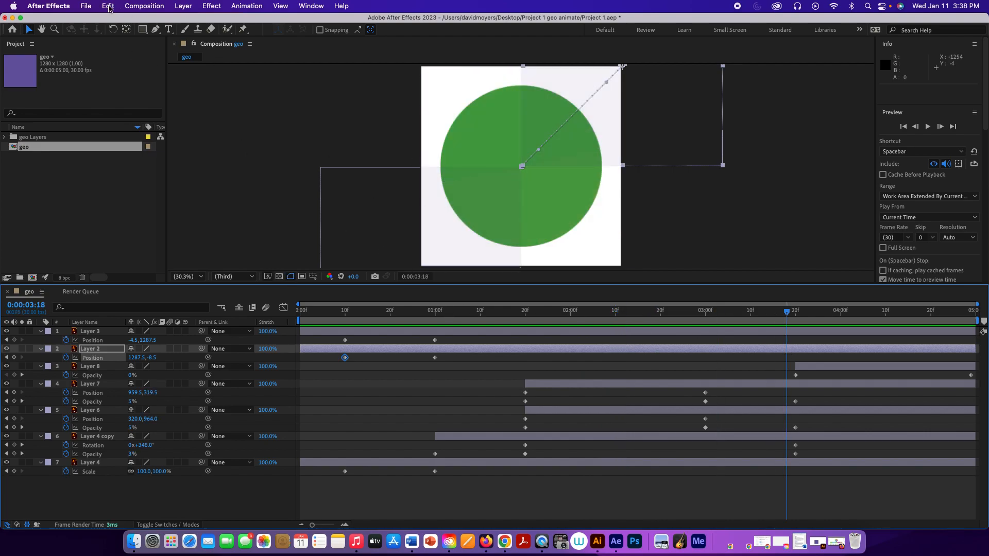
- Add the revised geo composition to the Render Queue again and set the new item's render resolution to Half
left_click(86, 6)
mouse_move(108, 6)
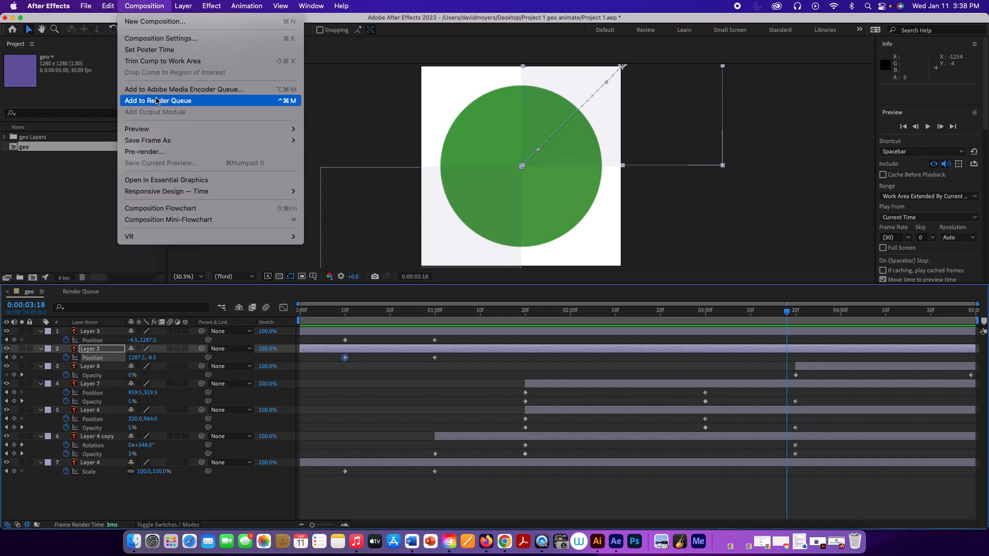
left_click(206, 100)
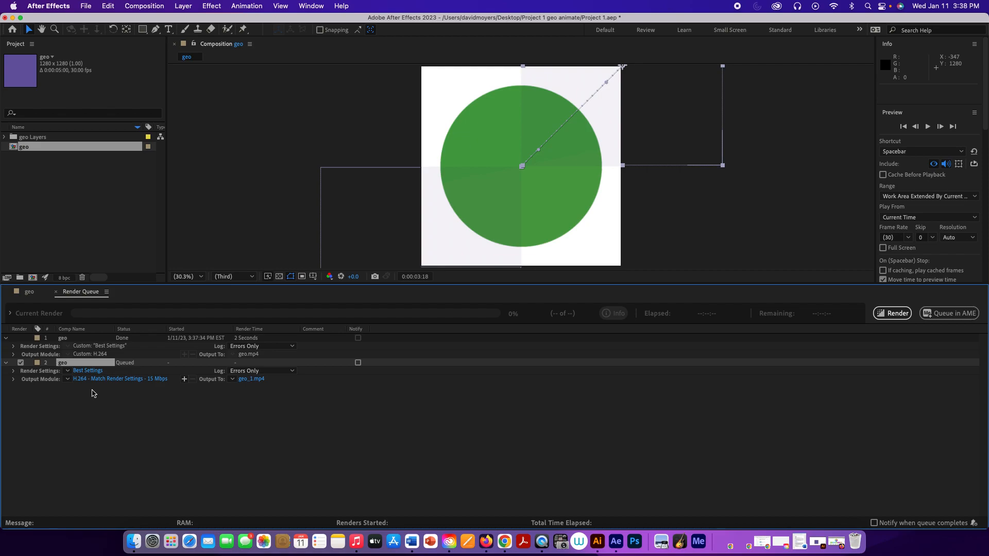
left_click(93, 371)
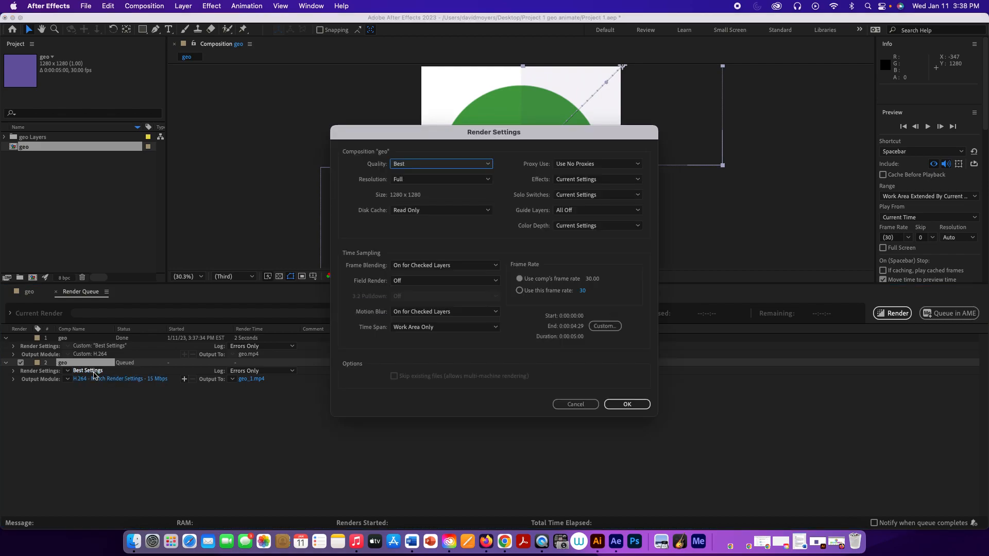
left_click(417, 179)
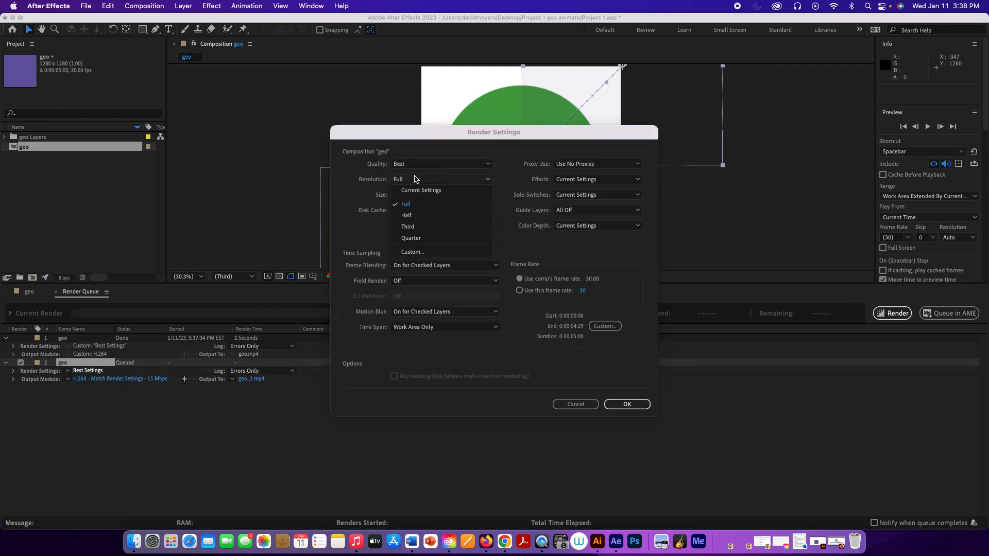
left_click(407, 216)
left_click(626, 403)
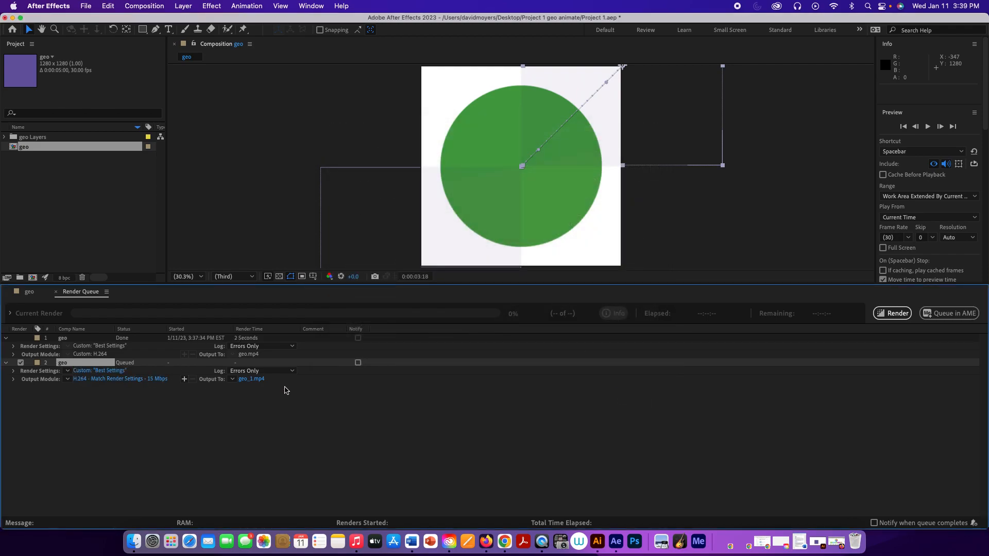
- Set the output file to geo_1.mp4 on the iCloud Desktop and render the queued composition in H.264 format
left_click(256, 380)
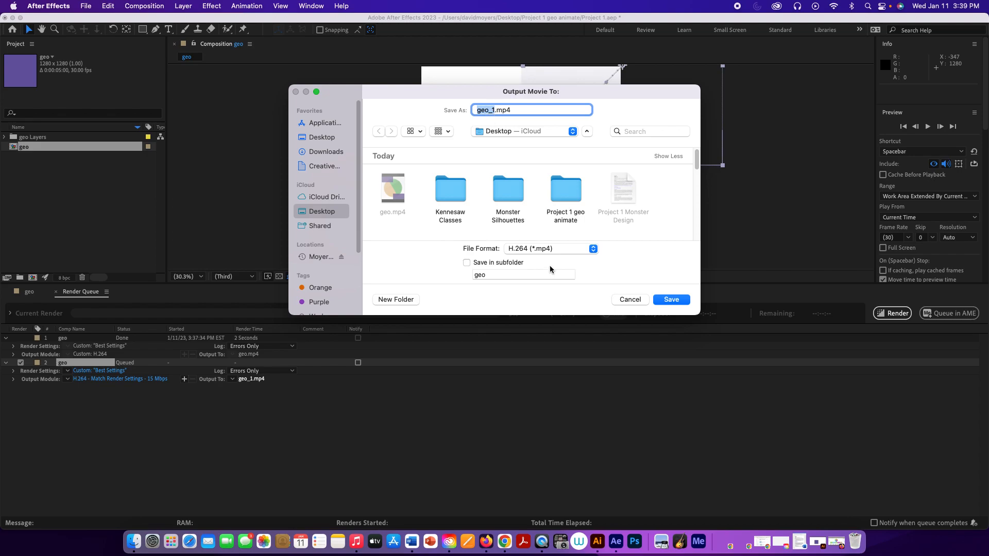
left_click(671, 300)
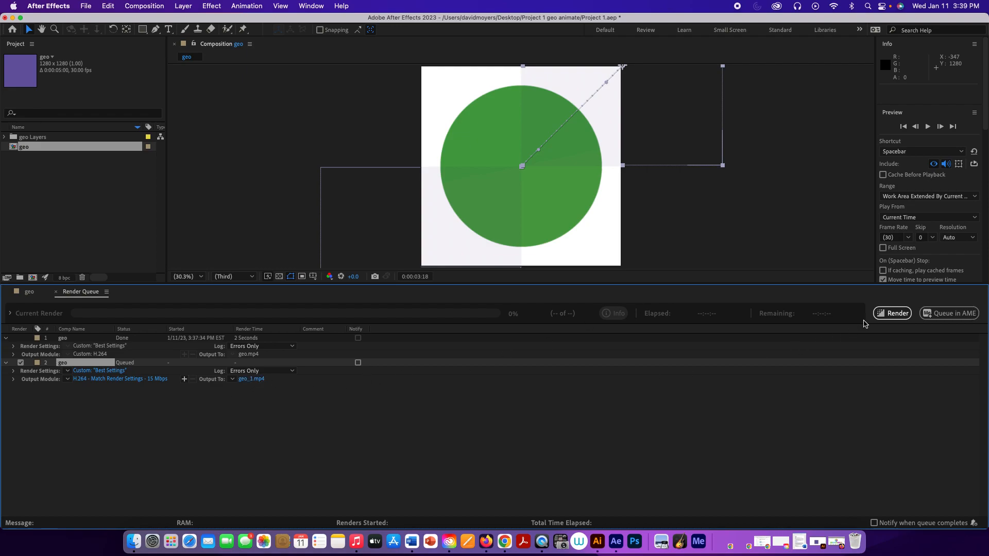
left_click(891, 314)
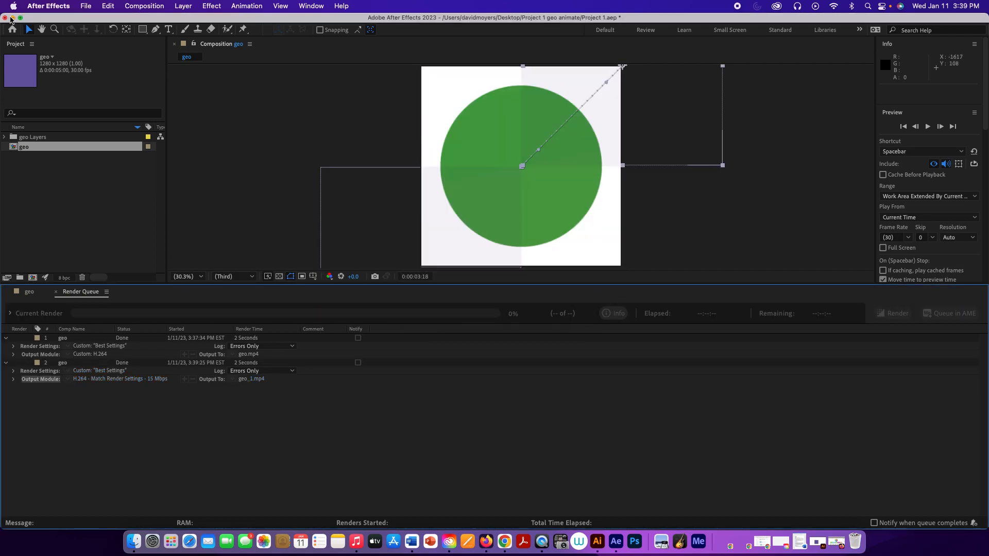
- Minimise After Effects, open geo_1.mp4 from the desktop and watch the movie
left_click(11, 18)
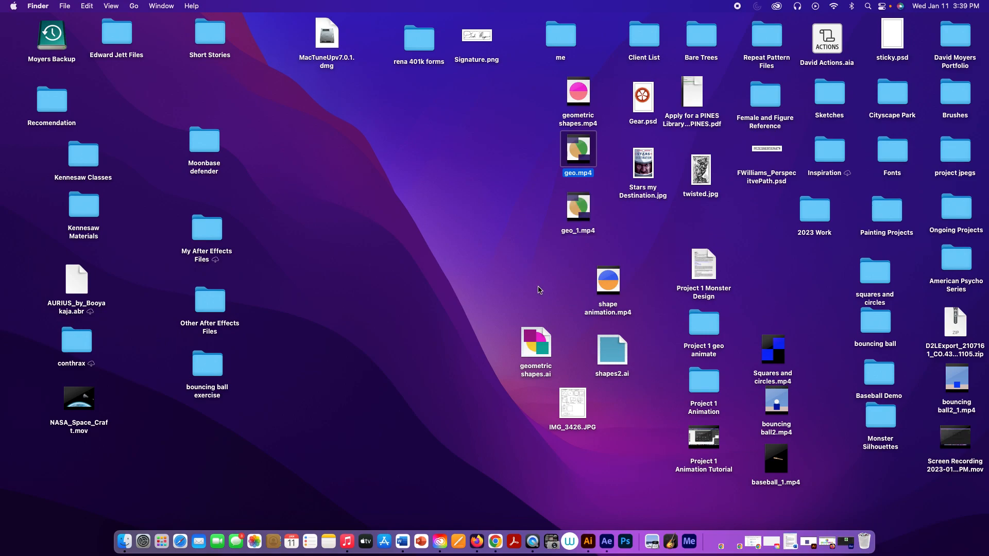
double_click(571, 206)
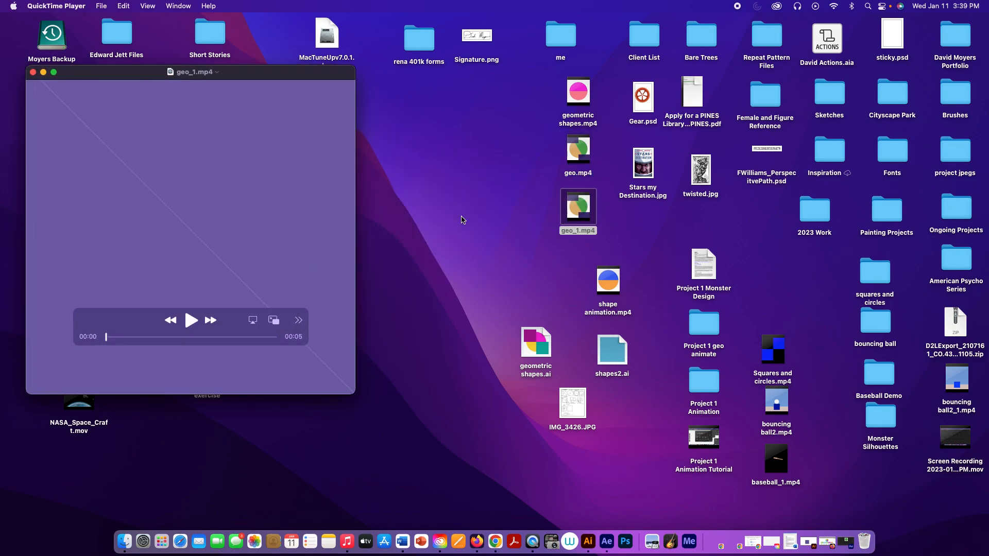
left_click(191, 324)
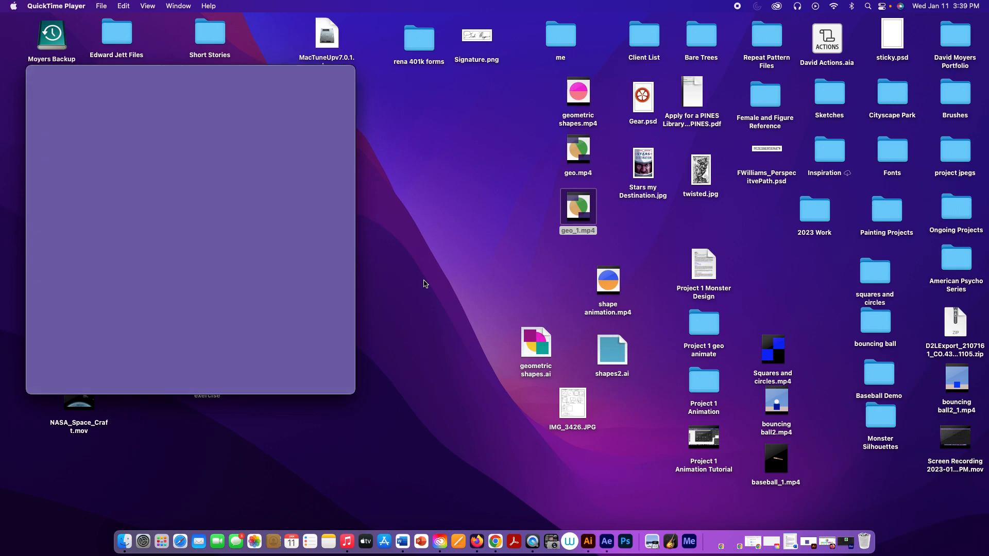
mouse_move(297, 283)
- Return to the geo timeline in After Effects and scale Layer 3 and Layer 2 together to 111% at 0:00:00:10
left_click(845, 542)
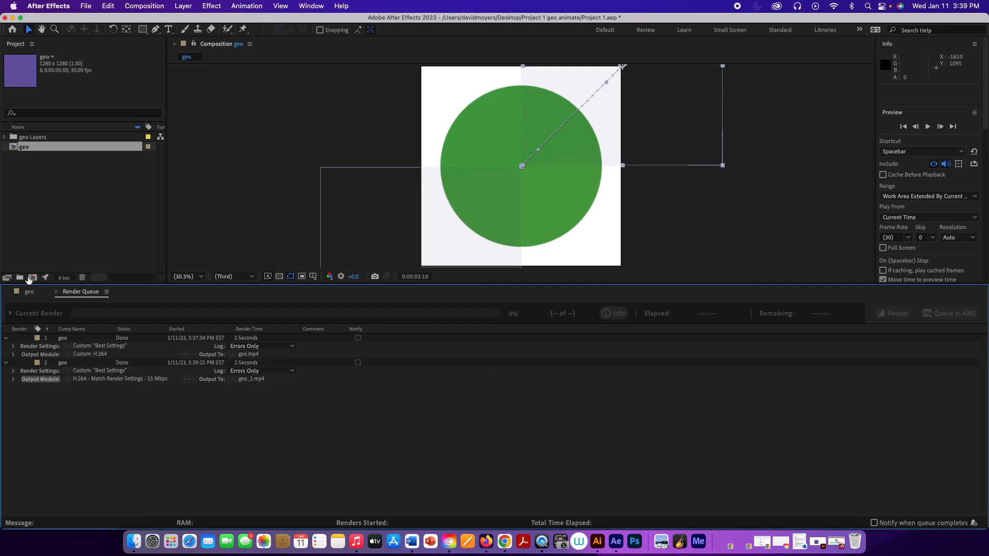
left_click(29, 292)
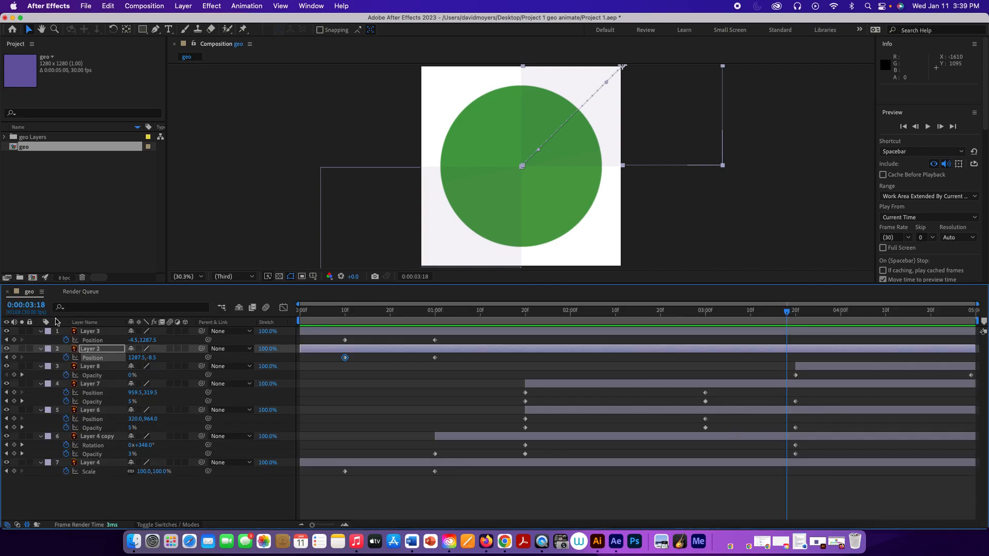
left_click_drag(787, 311, 345, 339)
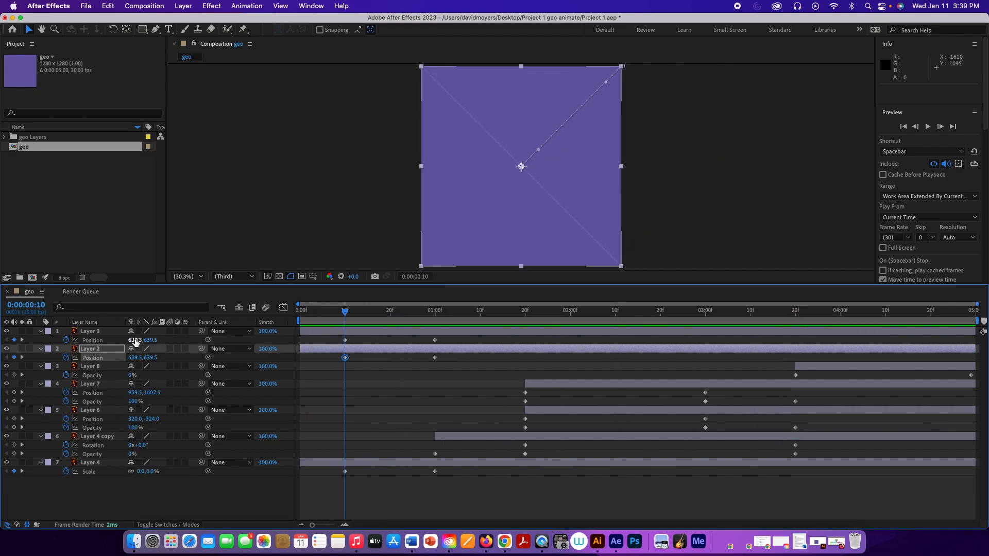
left_click(119, 334)
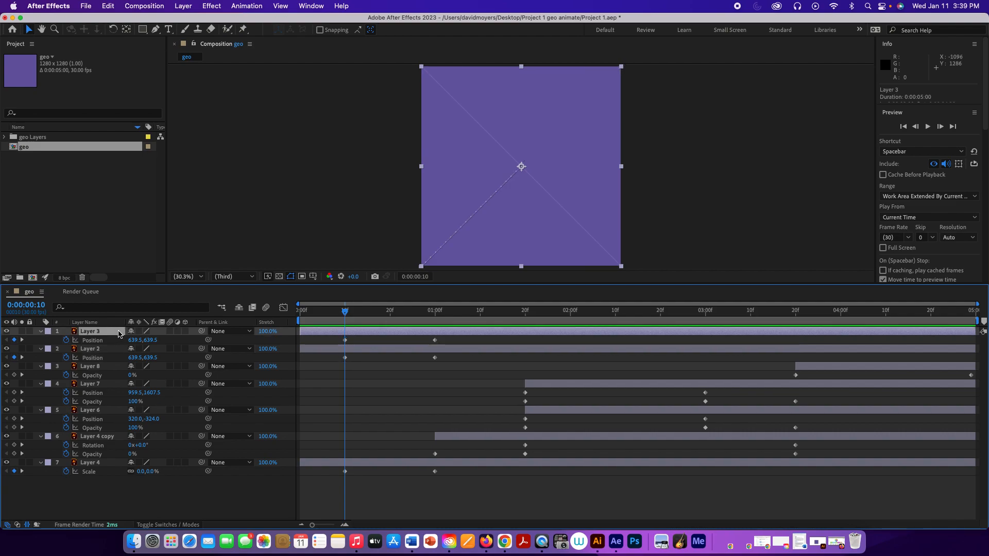
left_click(114, 350, "shift")
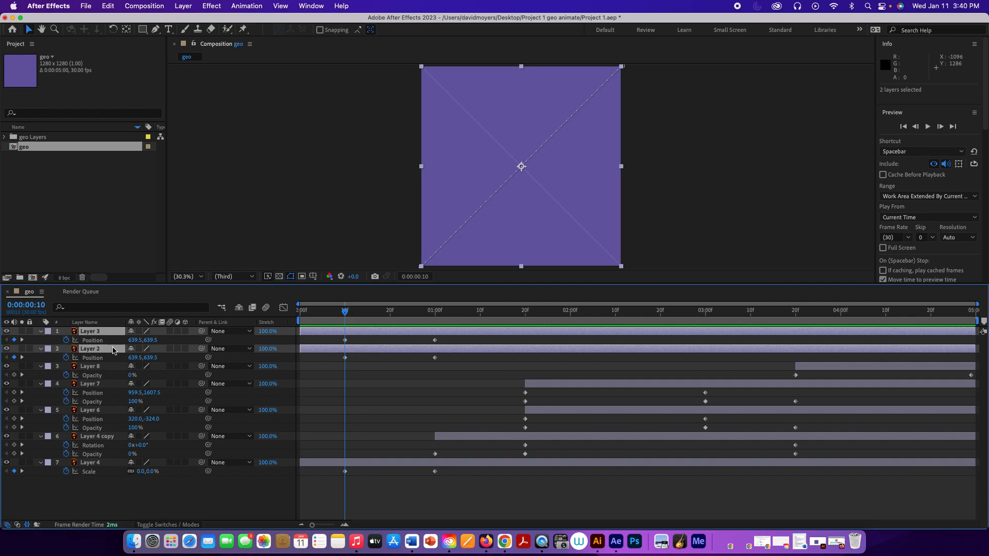
key("s")
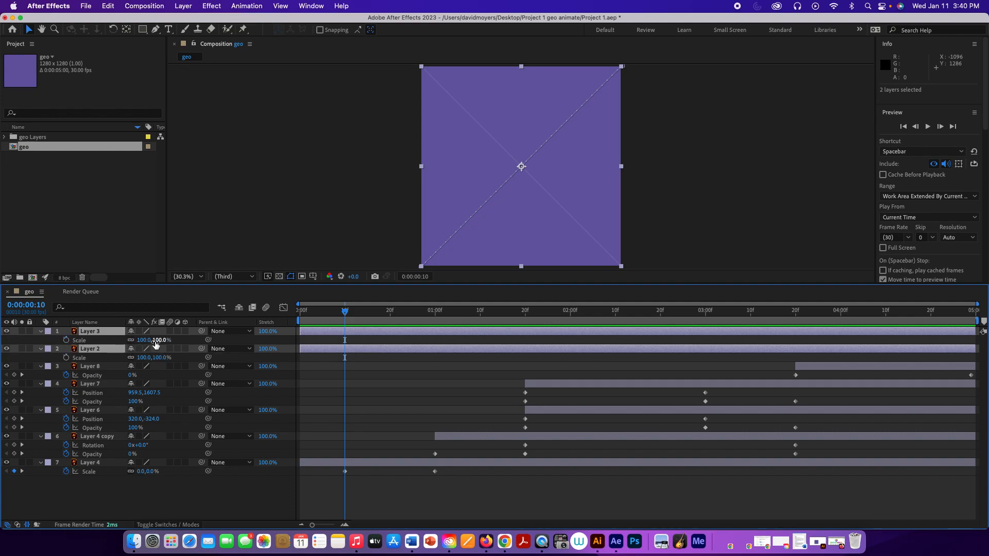
left_click_drag(158, 341, 162, 341)
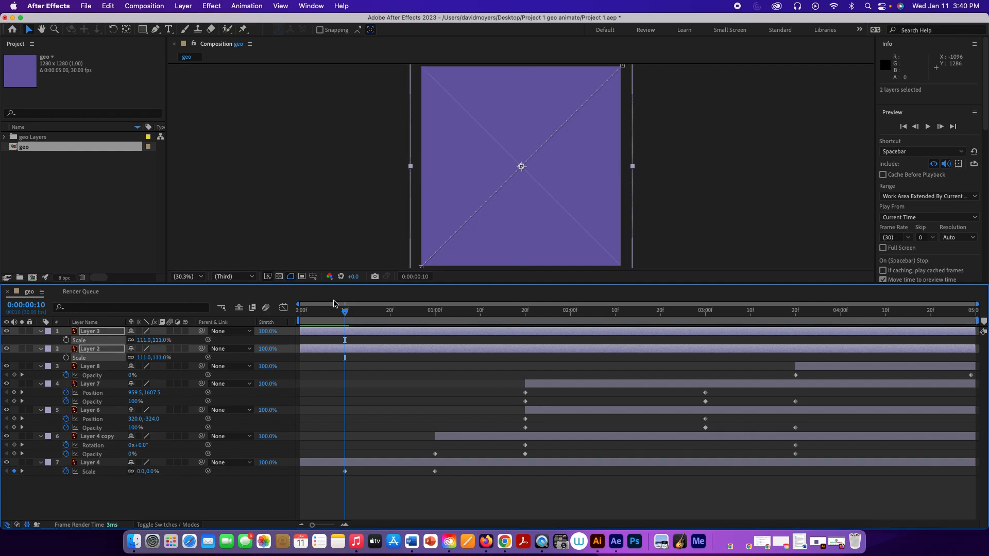
- Preview the geo animation from the start and scrub through to 0:00:01:02 to check how the enlarged layers open
left_click_drag(345, 312, 298, 314)
key("space")
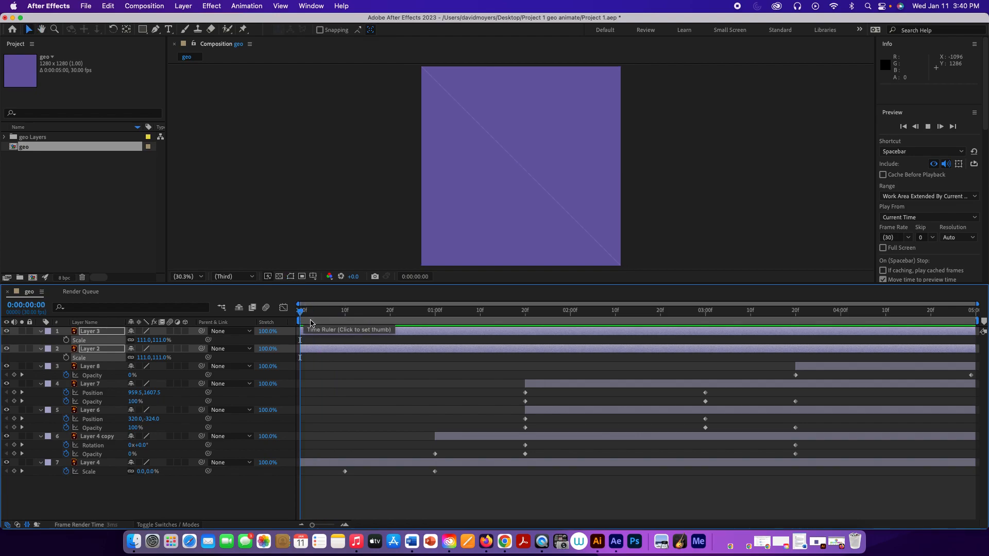
left_click_drag(310, 322, 446, 325)
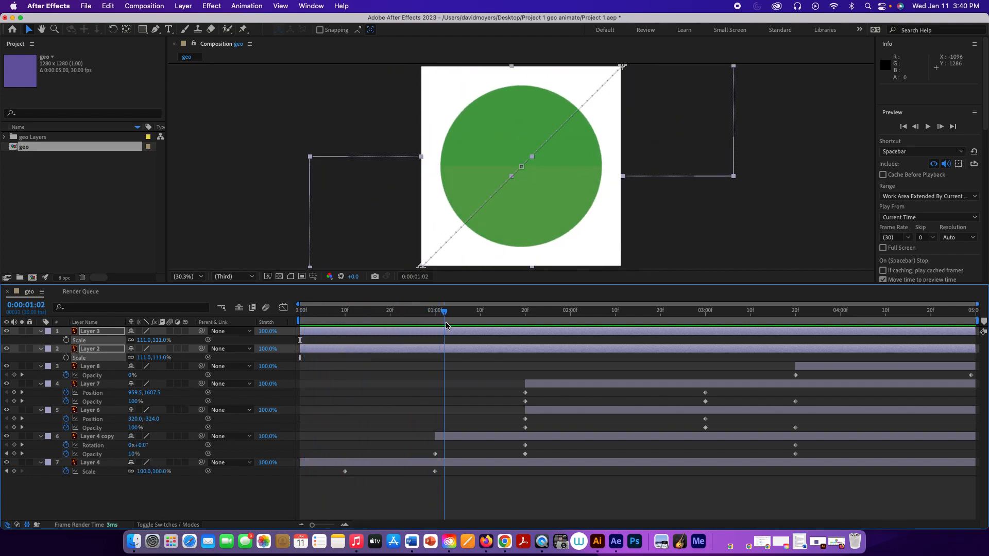